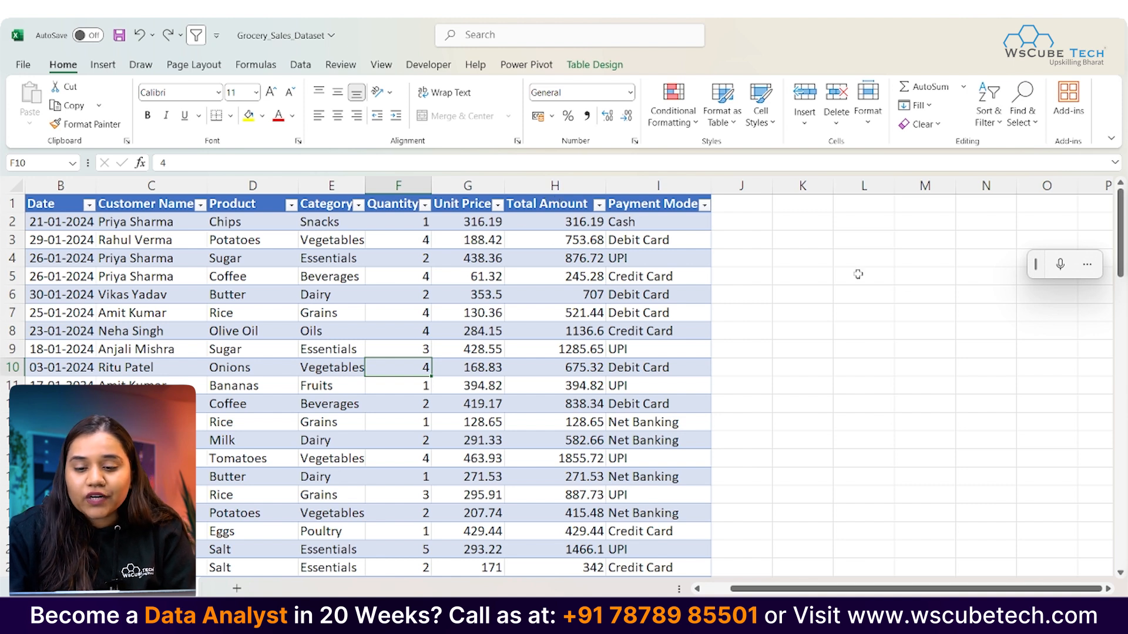
Enter a LARGE formula in cell K4 that returns the 1st largest value of the table's Total Amount column
click(800, 256)
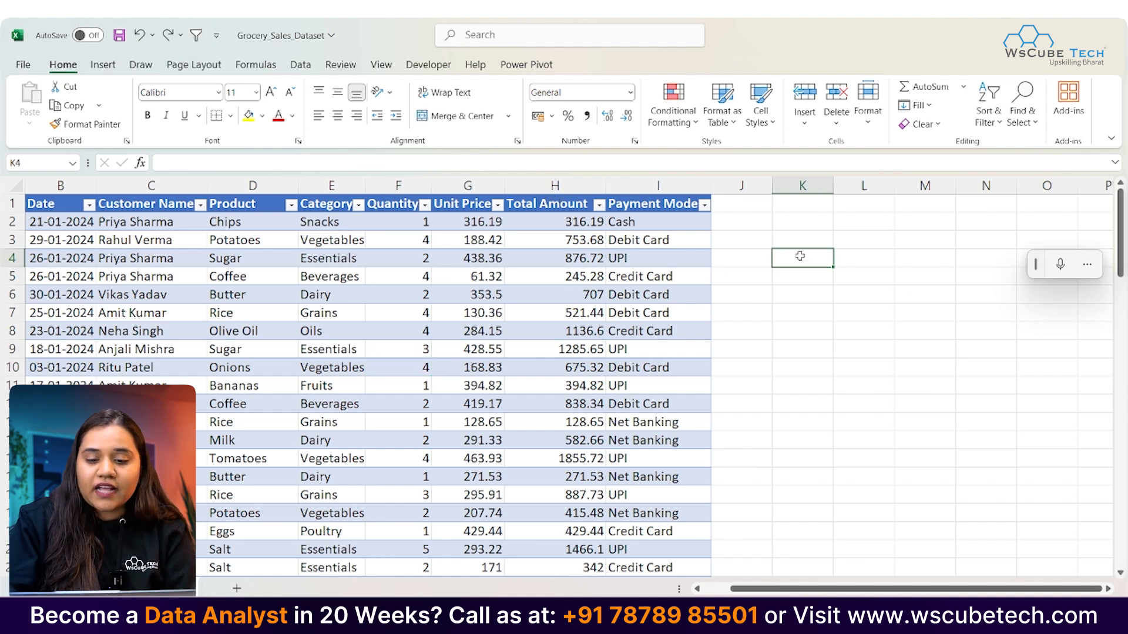
text(=lar)
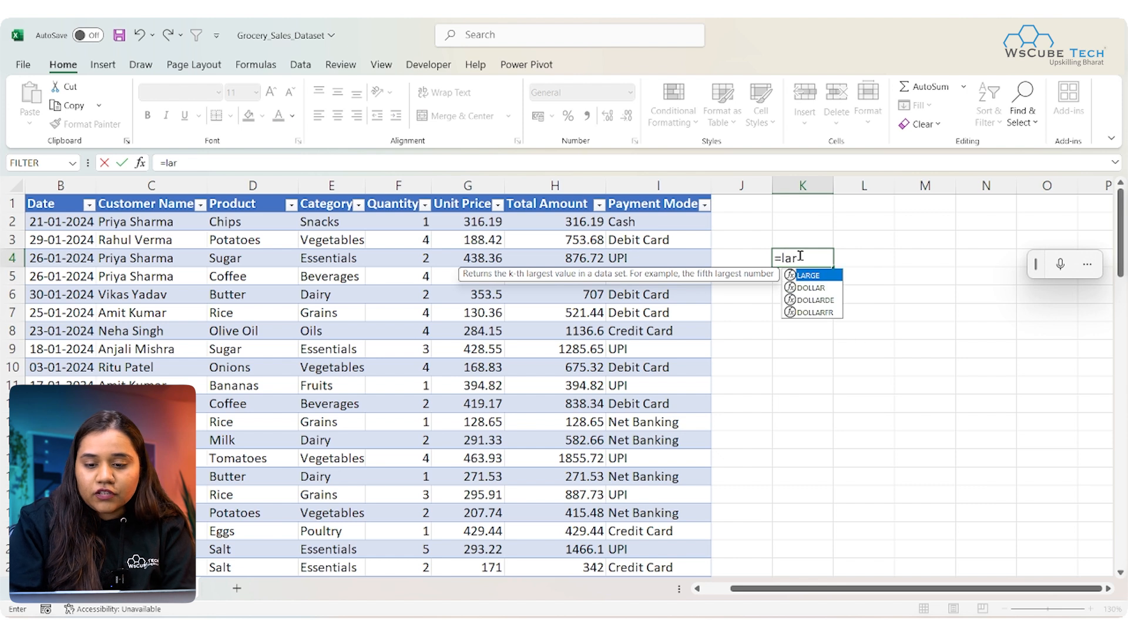
key(Tab)
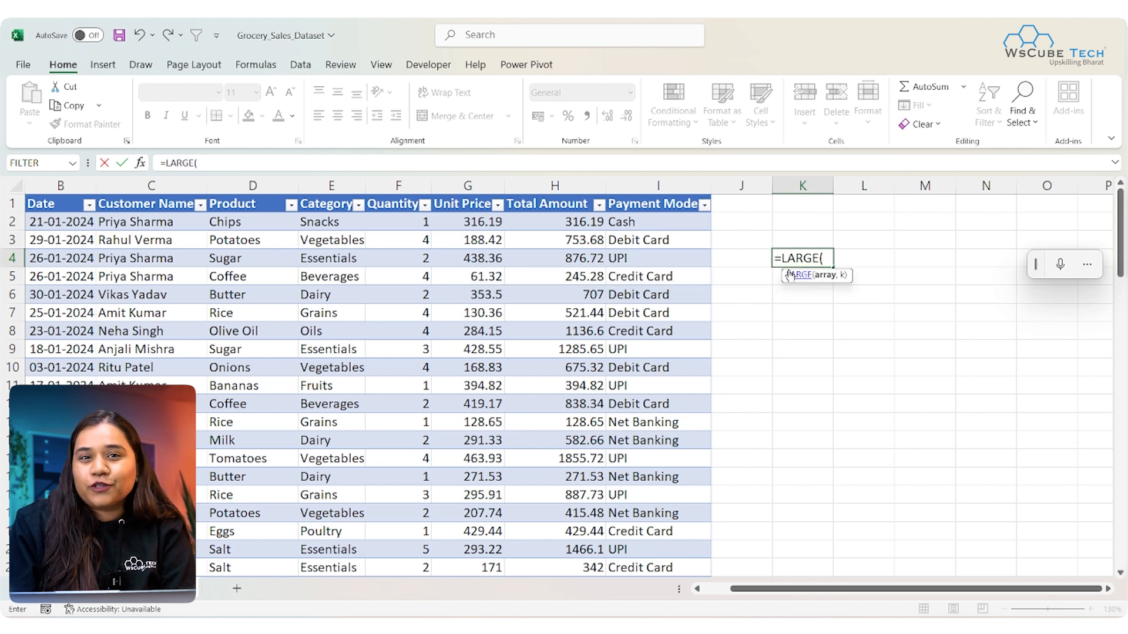
click(569, 195)
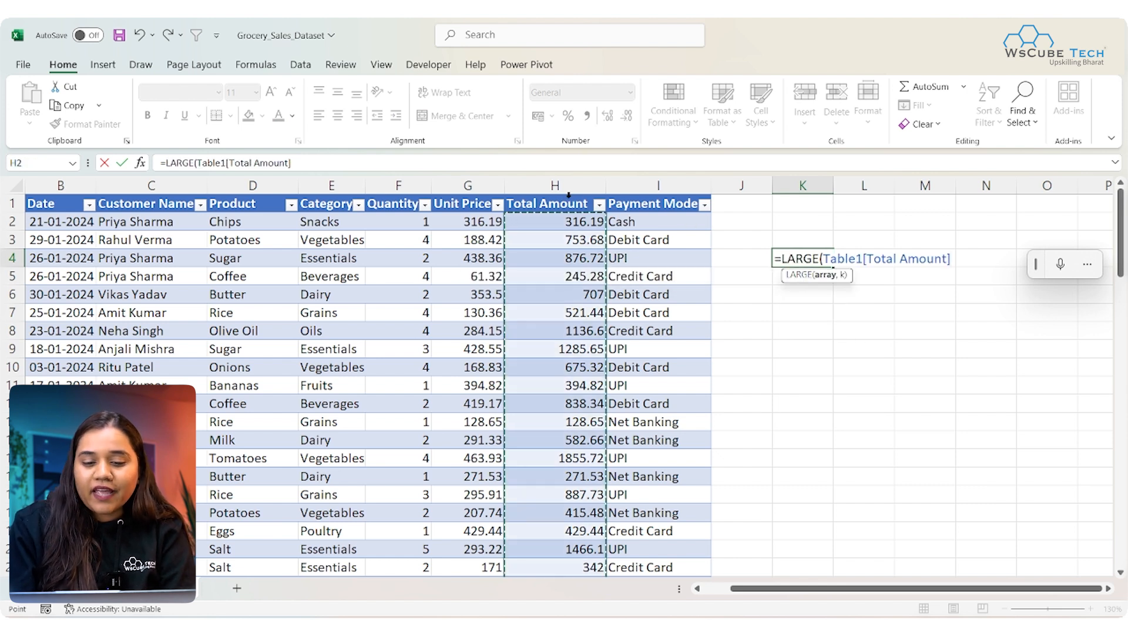
text(,)
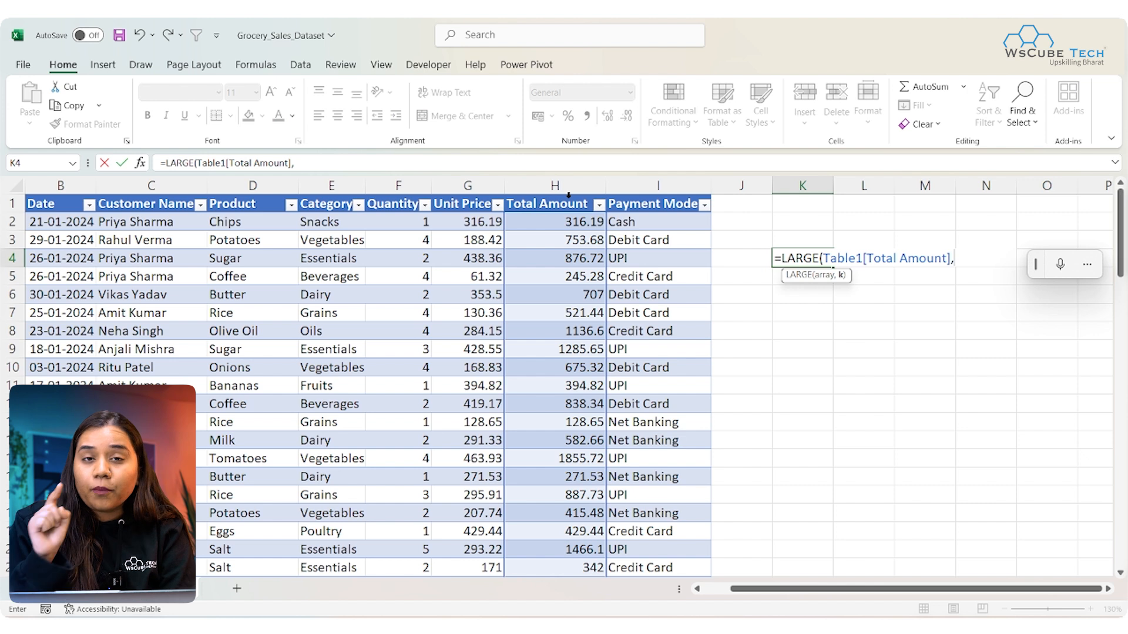
text(1))
key(Return)
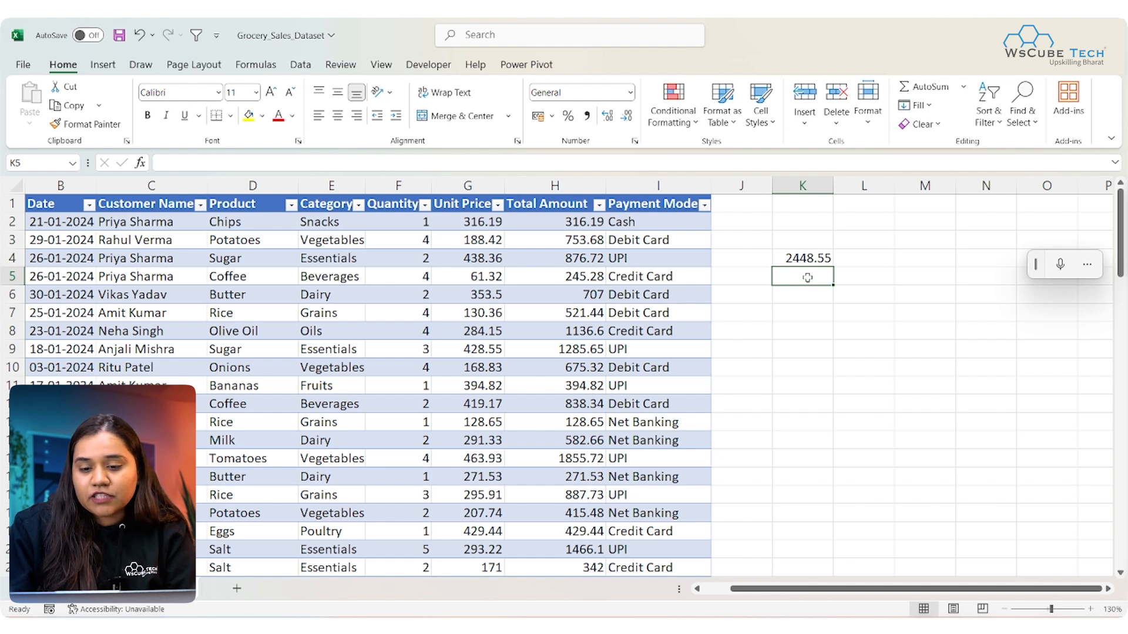
Change the k argument of the LARGE formula in K4 to 2
double_click(802, 258)
click(959, 258)
key(BackSpace)
text(2)
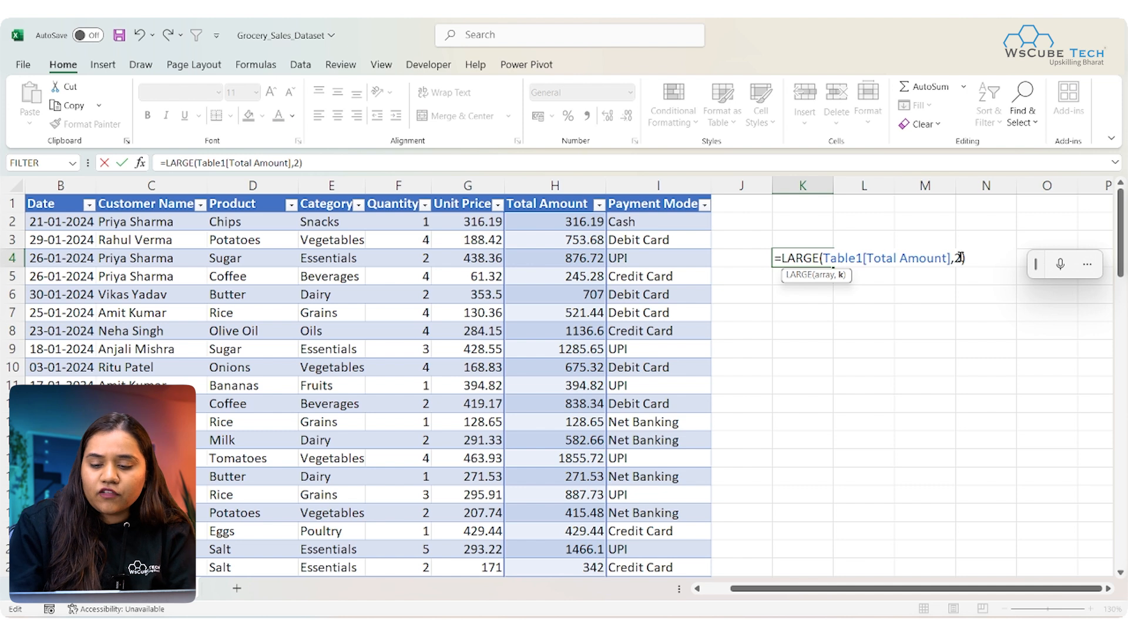
key(Return)
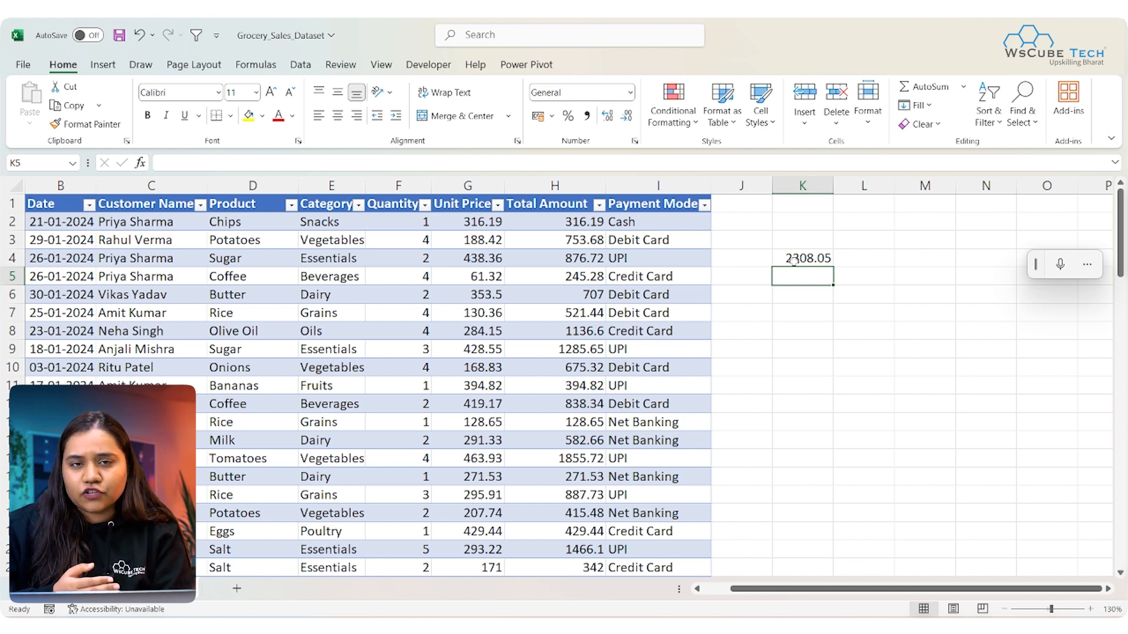
Enter a SMALL formula in cell K6 that returns the 1st smallest value of the Total Amount column
click(802, 302)
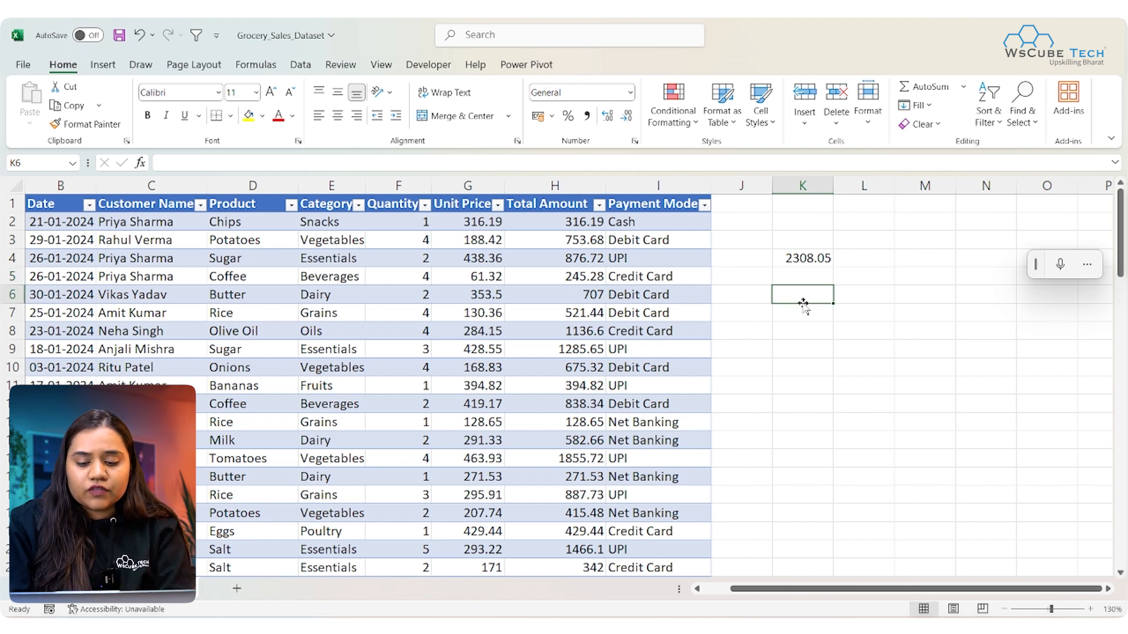
text(=small)
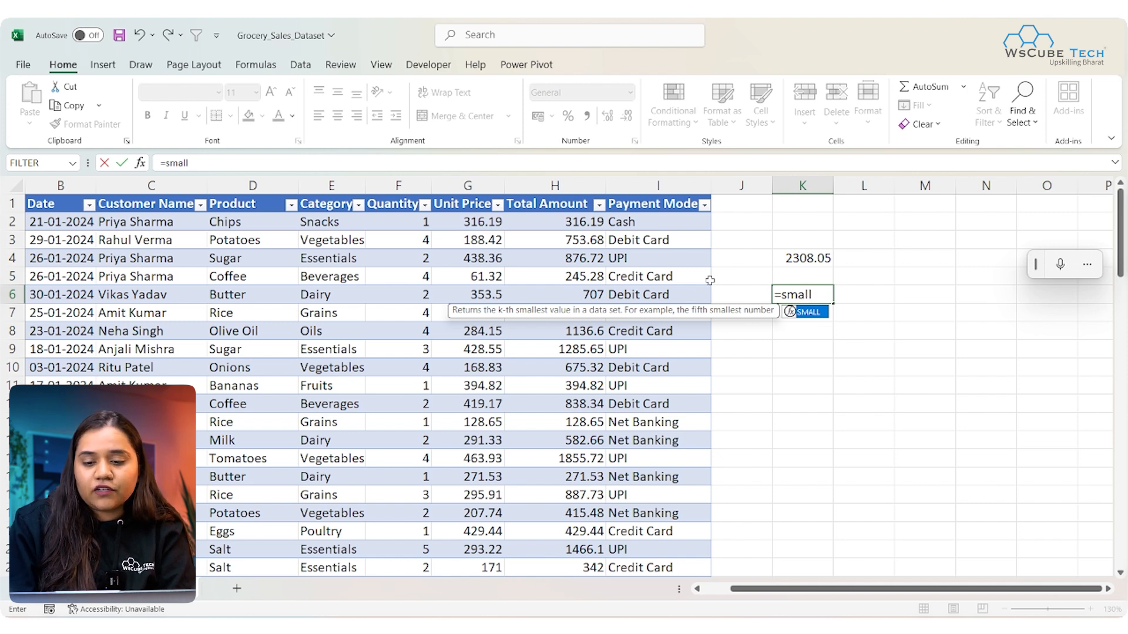
text(()
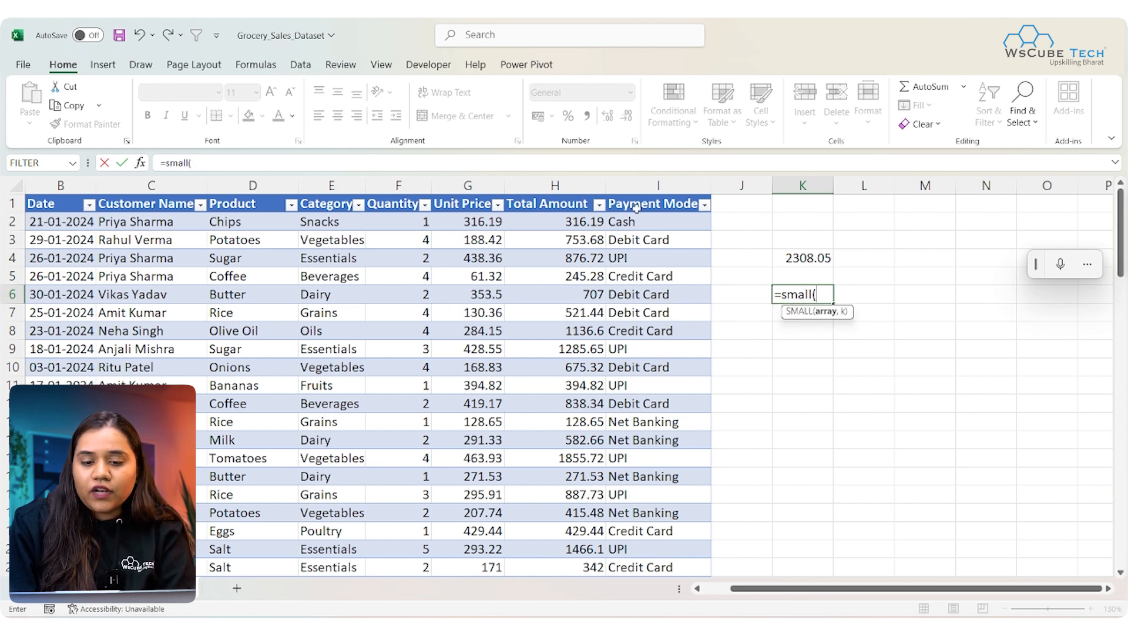
click(566, 198)
text(,)
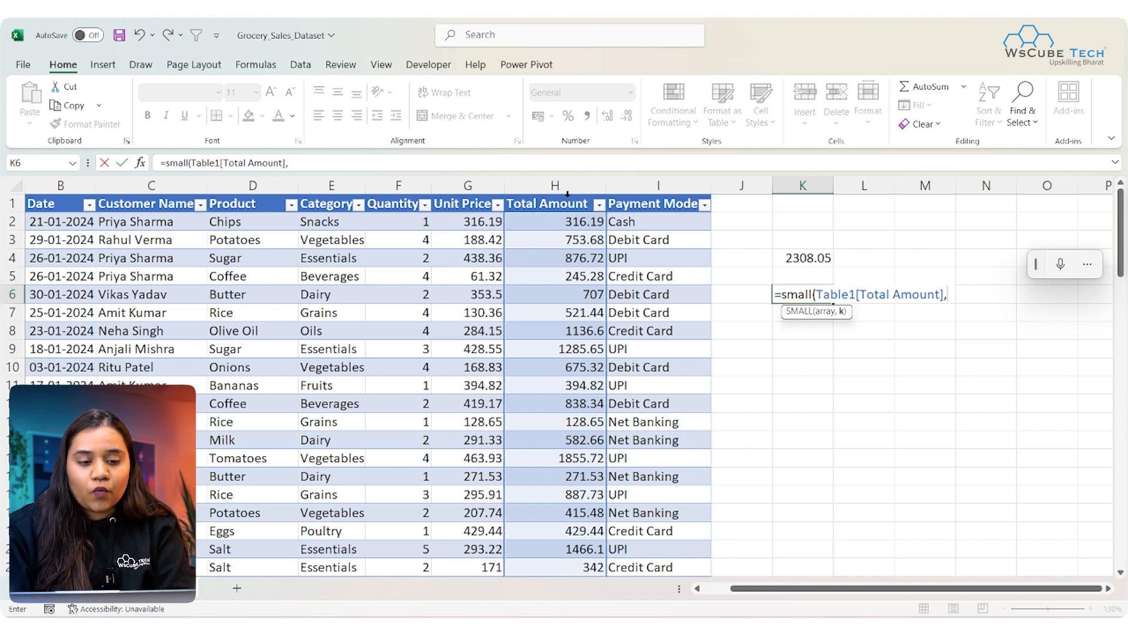
text(1)
key(Return)
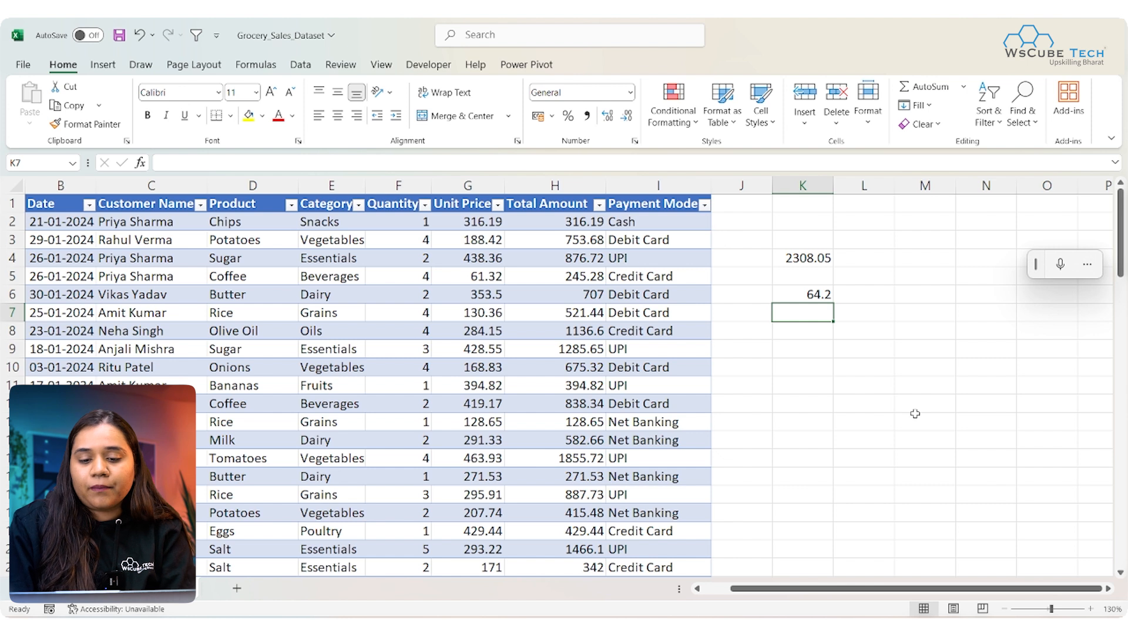
Change the k argument of the SMALL formula in K6 to 5
click(806, 297)
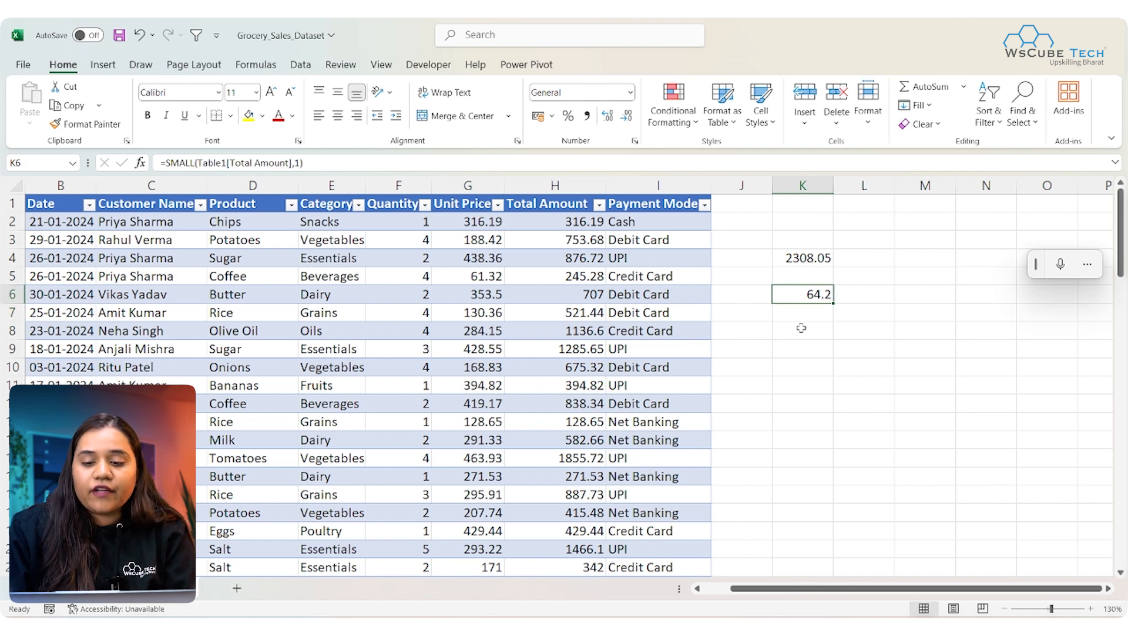
double_click(808, 293)
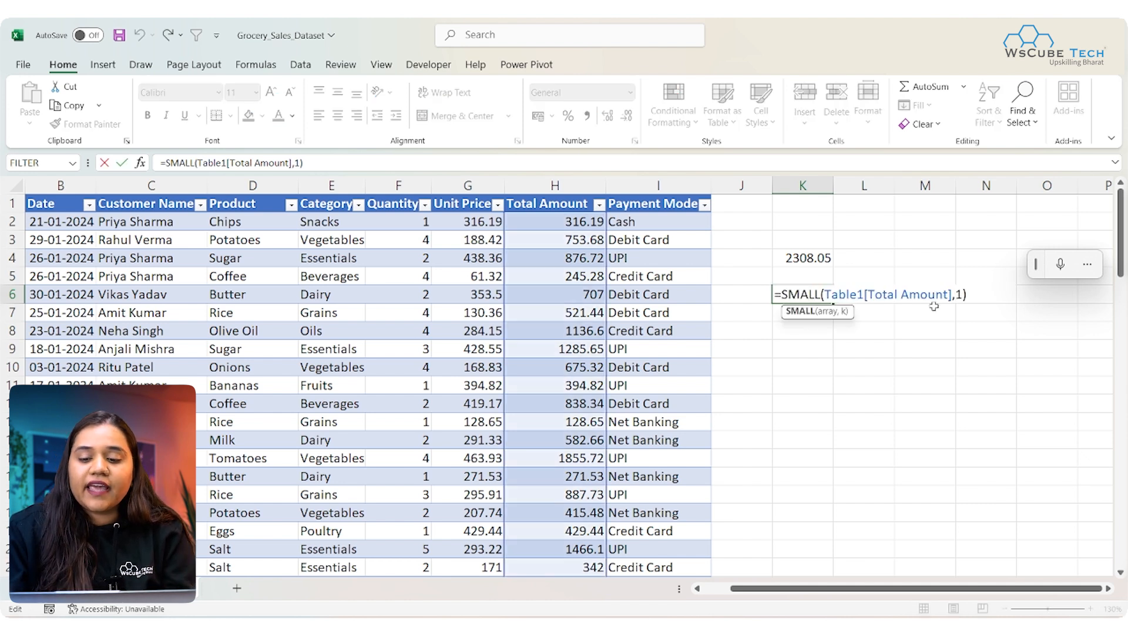
double_click(958, 294)
text(5)
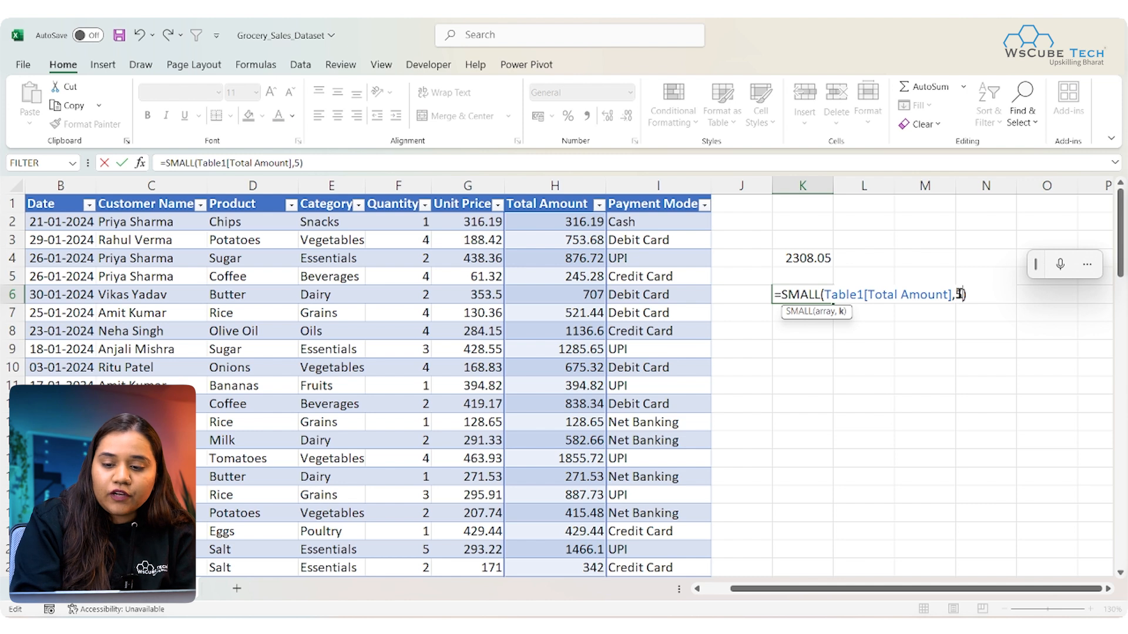
key(Return)
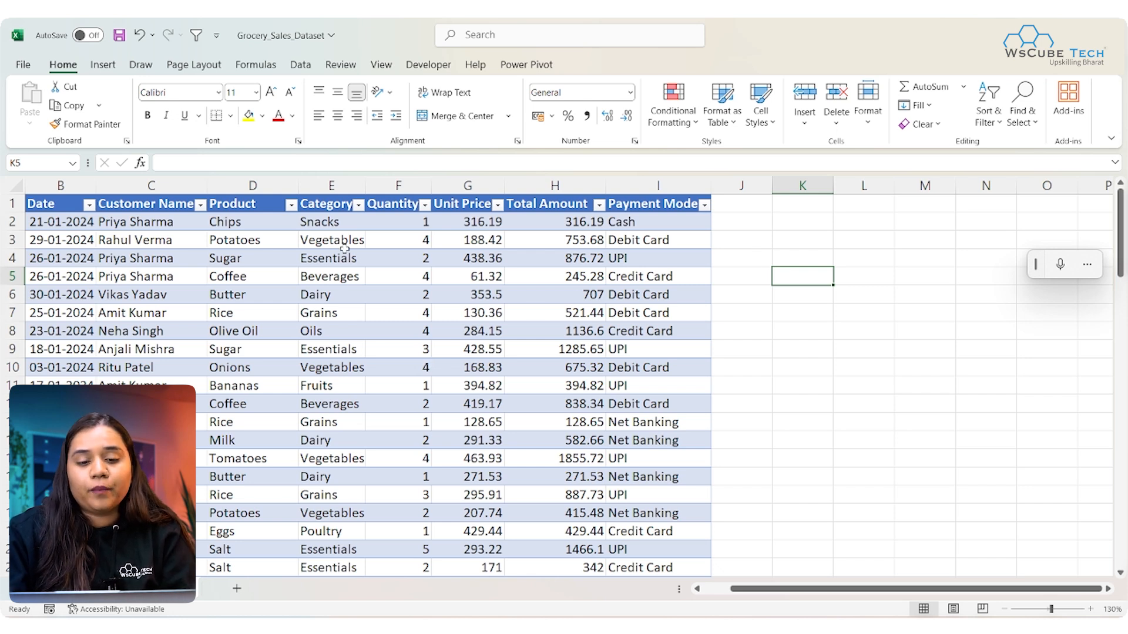
click(814, 218)
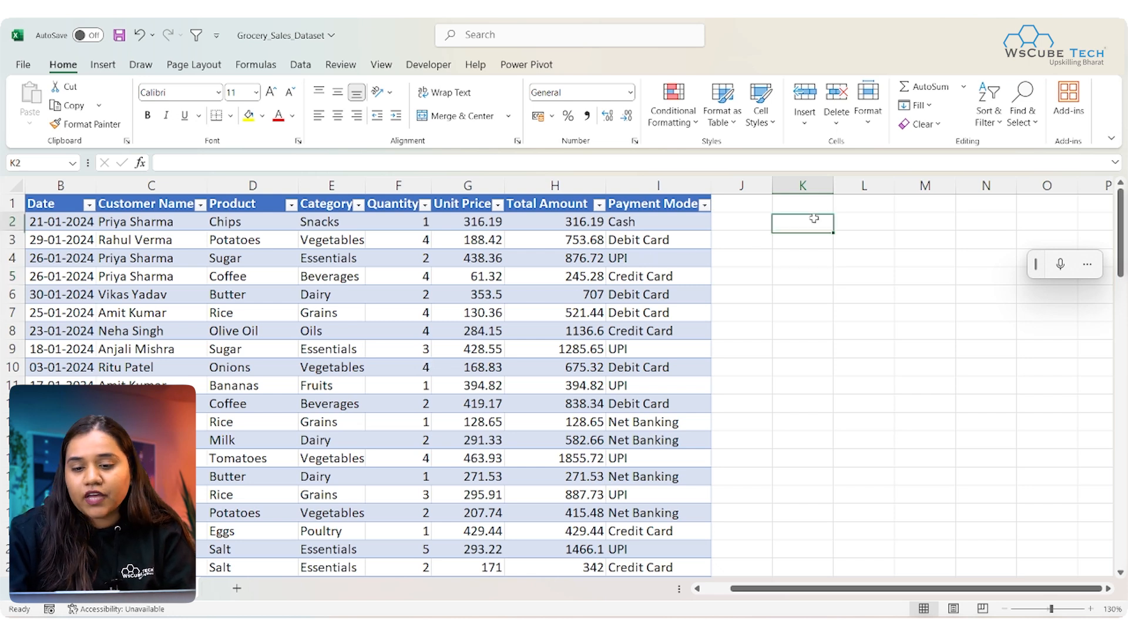
drag(58, 210, 669, 207)
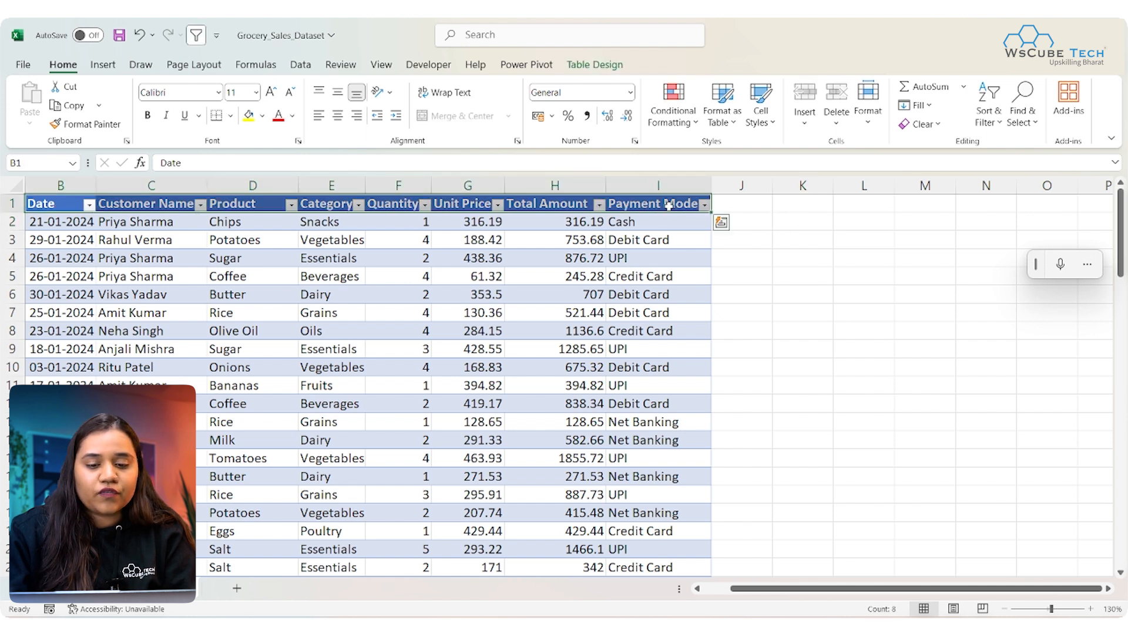
click(753, 236)
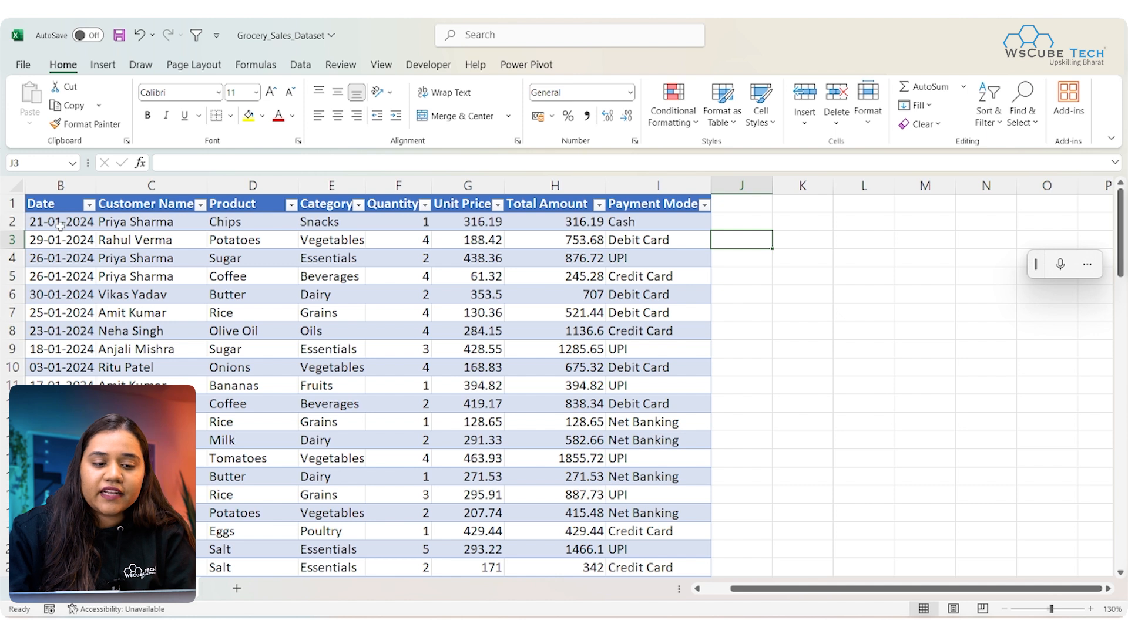
Start a FILTER formula in cell K2
click(794, 219)
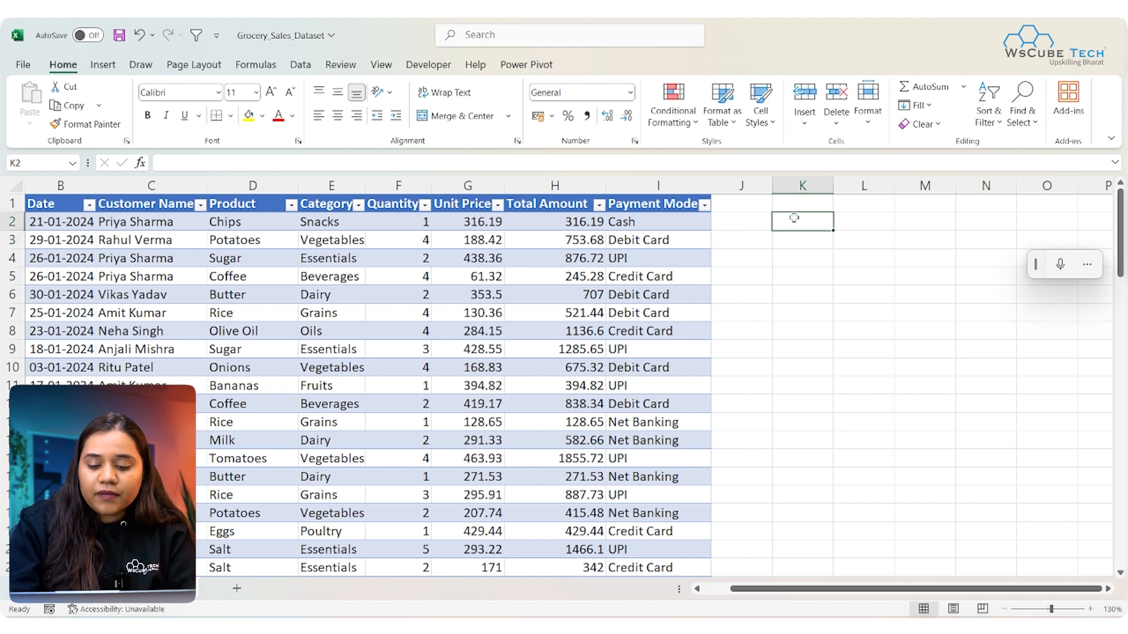
text(=fi)
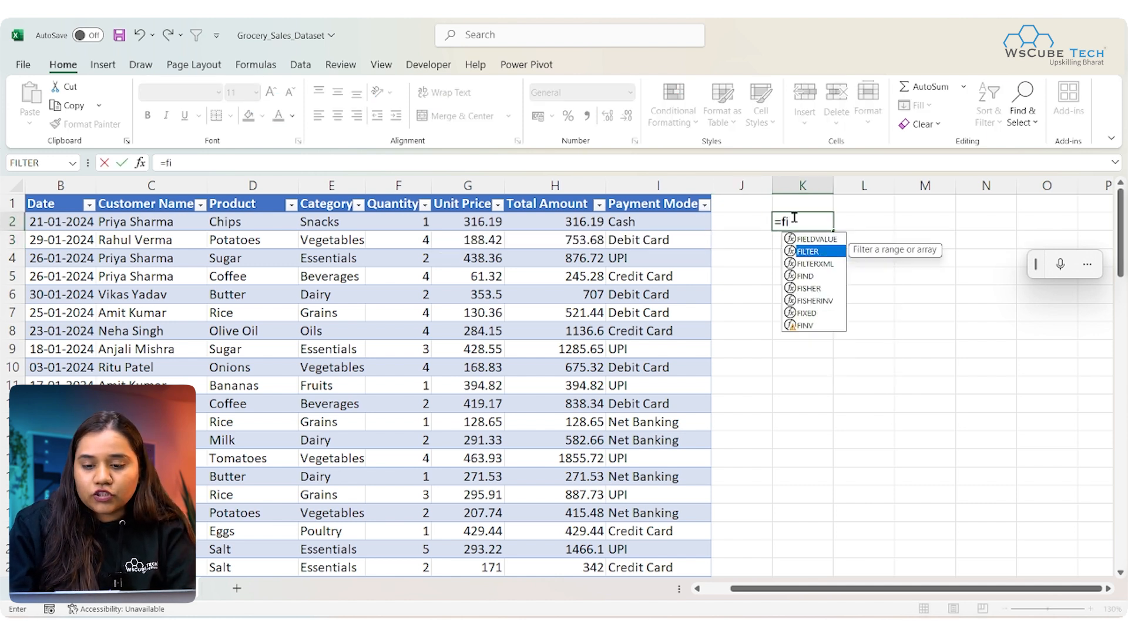
key(Tab)
drag(59, 222, 130, 224)
key(ctrl+shift+Down)
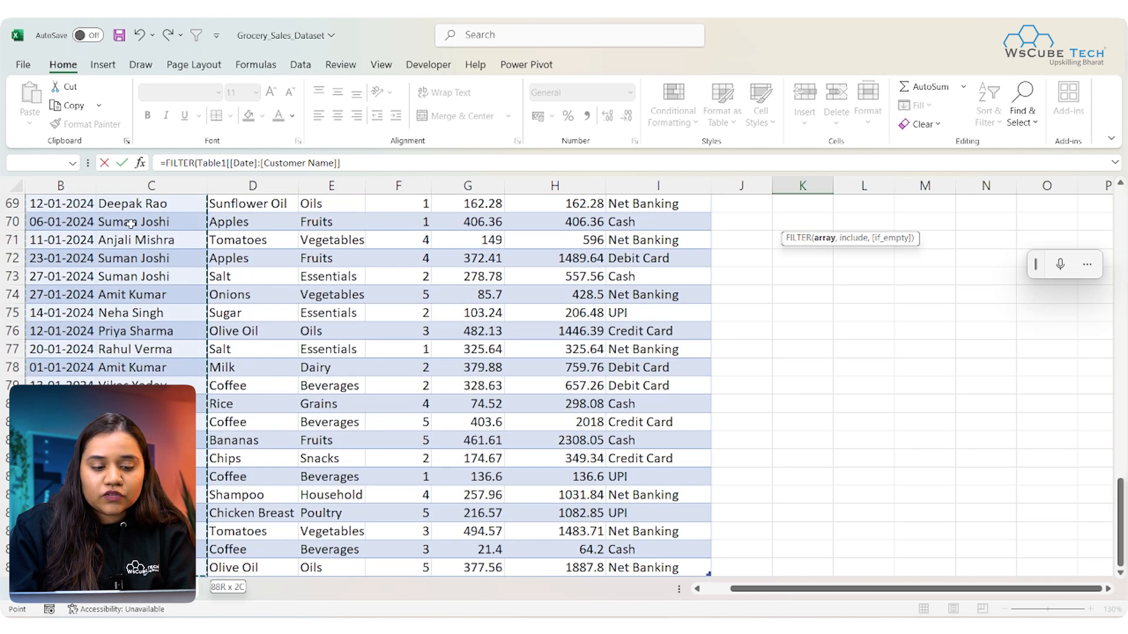
text(,)
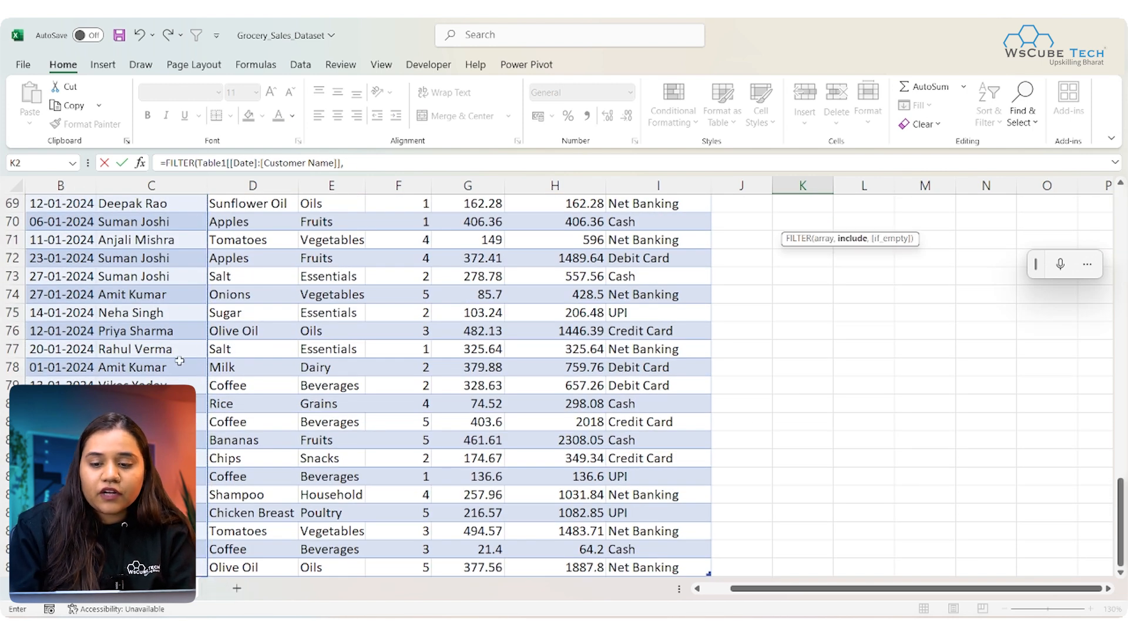
scroll(283, 414, up, 15)
scroll(284, 413, up, 7)
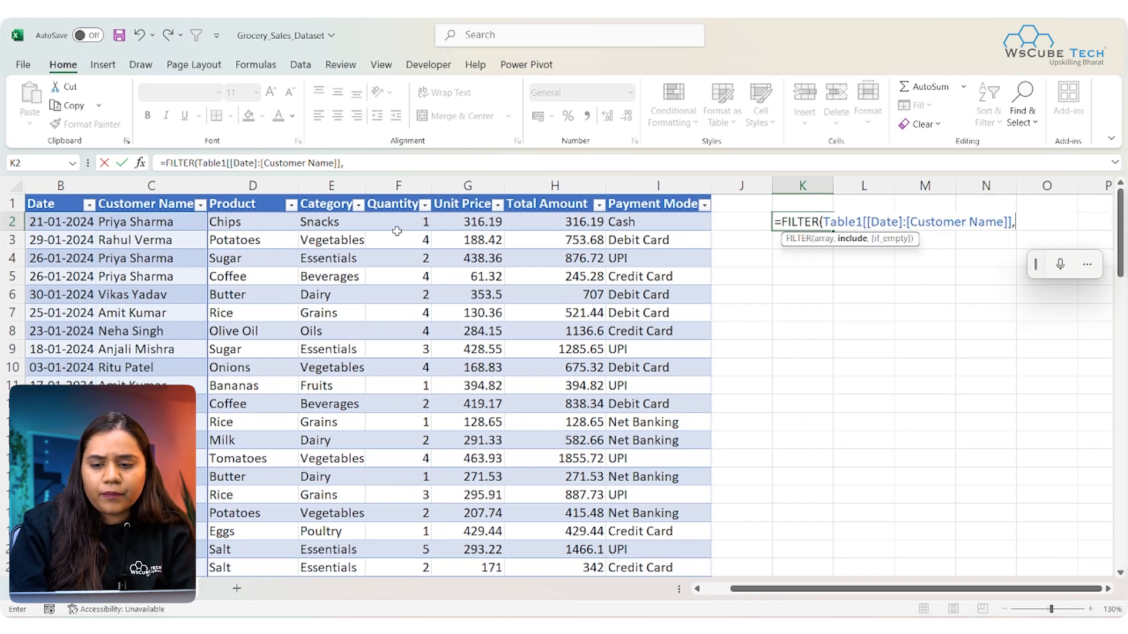
key(BackSpace)
key(BackSpace)
key(BackSpace)
key(BackSpace)
key(BackSpace)
key(BackSpace)
key(BackSpace)
key(BackSpace)
key(BackSpace)
key(BackSpace)
key(BackSpace)
key(BackSpace)
key(BackSpace)
key(BackSpace)
key(BackSpace)
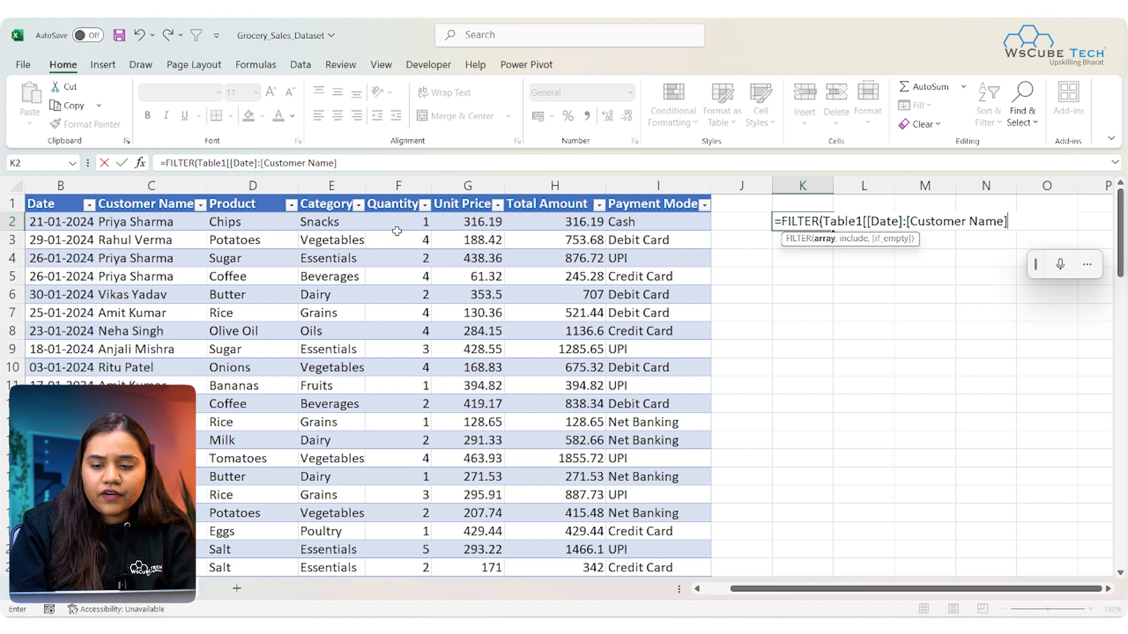
key(BackSpace)
key(BackSpace)
key(BackSpace)
key(BackSpace)
key(BackSpace)
key(BackSpace)
key(BackSpace)
key(BackSpace)
key(BackSpace)
key(BackSpace)
key(BackSpace)
key(BackSpace)
key(BackSpace)
key(BackSpace)
key(BackSpace)
key(BackSpace)
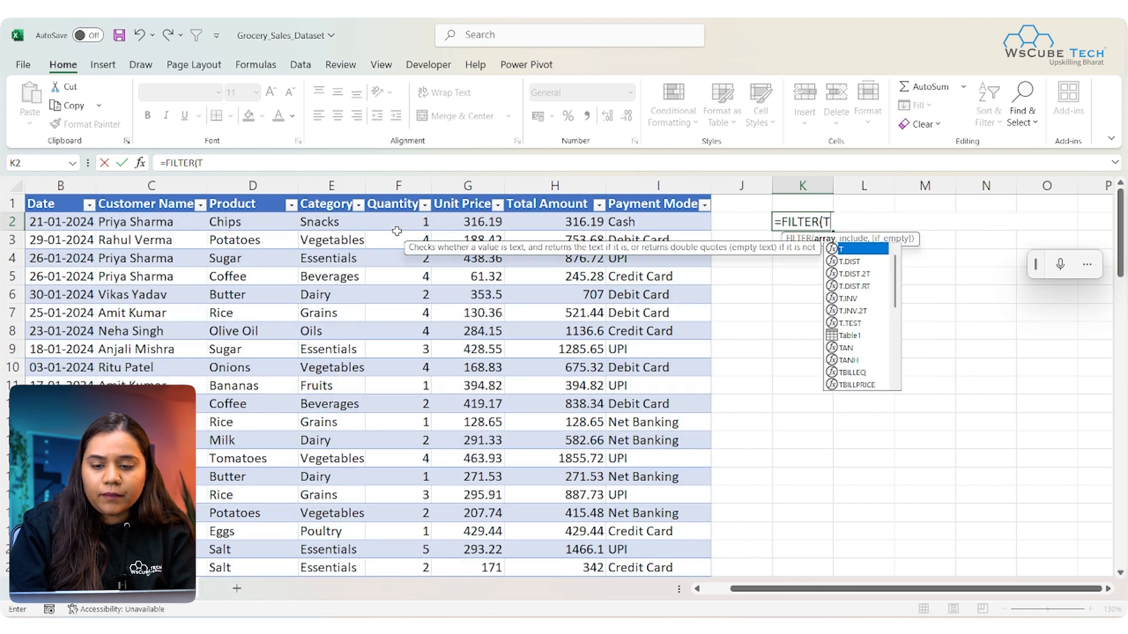
Set the FILTER formula's array to all table rows of the Date through Product columns
scroll(65, 233, left, 1)
drag(120, 222, 310, 229)
key(ctrl+shift+Down)
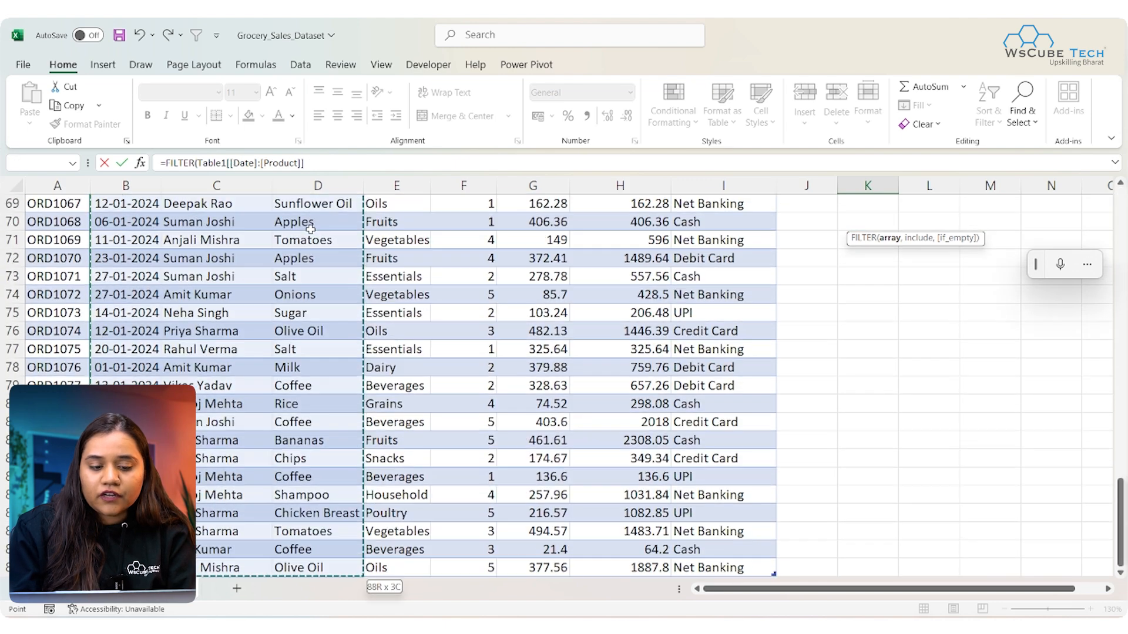
scroll(512, 422, up, 8)
scroll(512, 423, up, 14)
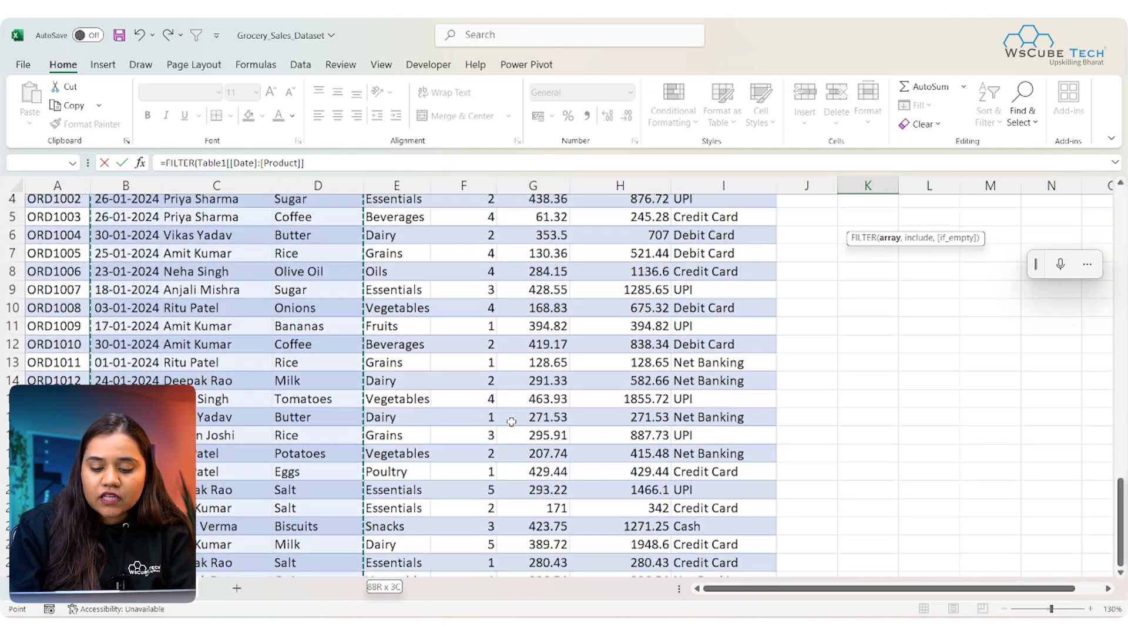
text(,)
scroll(798, 376, up, 1)
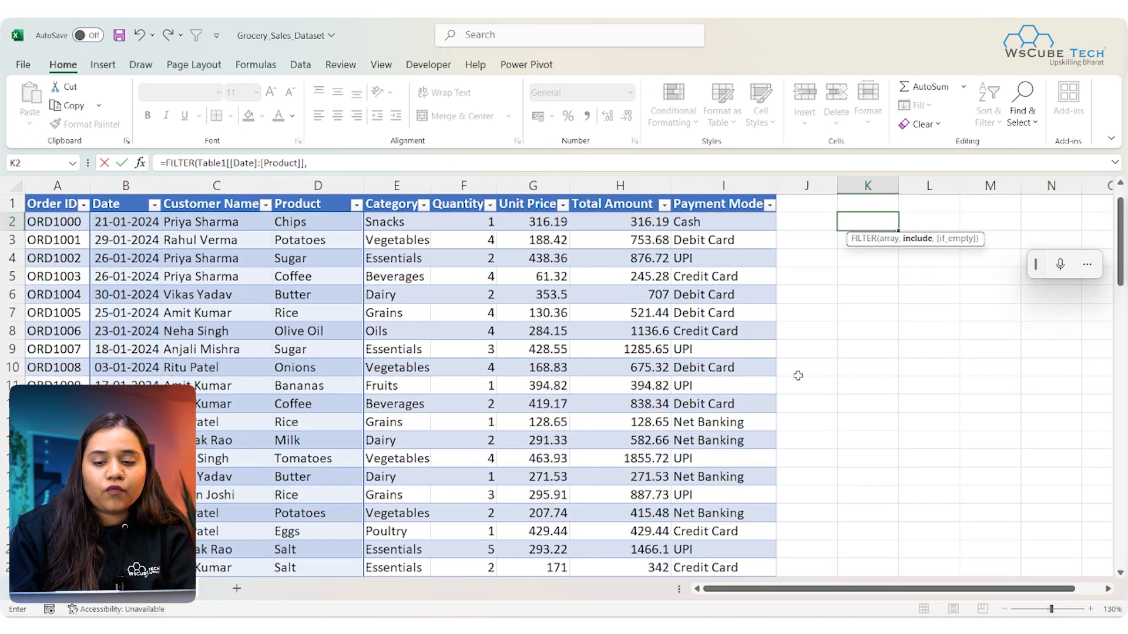
Complete the FILTER formula in K2 with the include condition that the table's Product column equals "Apples"
click(316, 217)
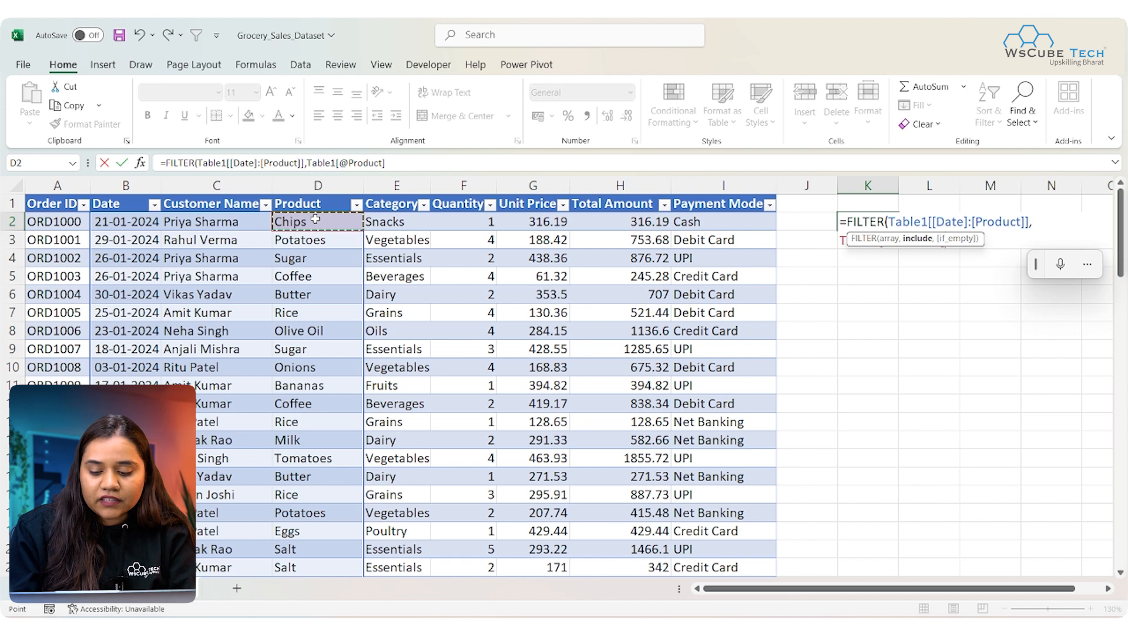
key(ctrl+shift+Down)
text(,)
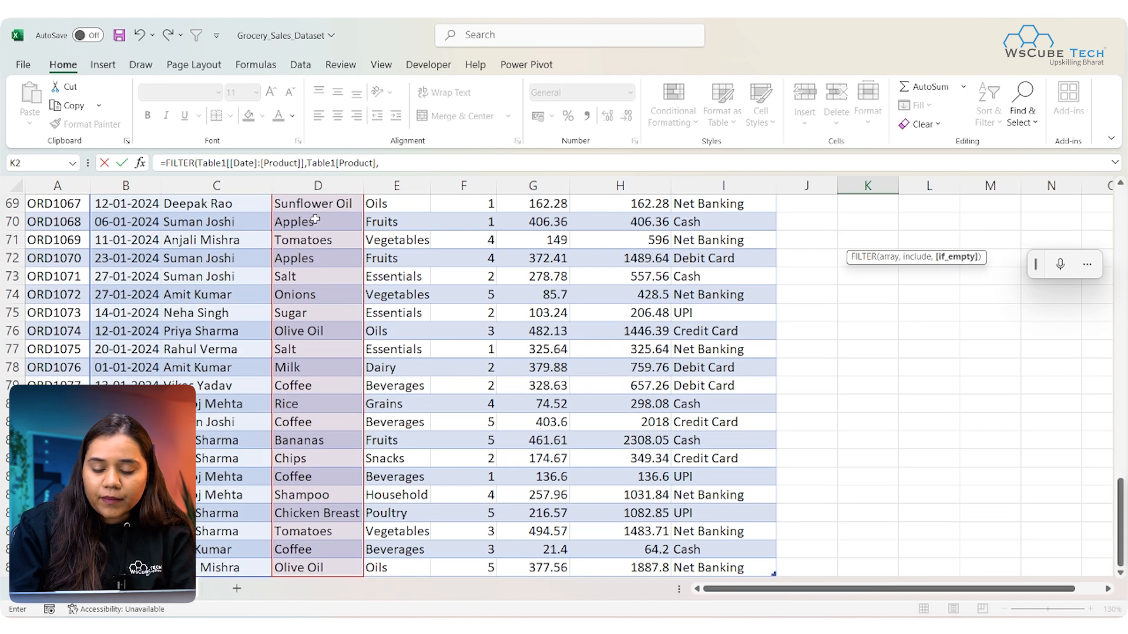
key(BackSpace)
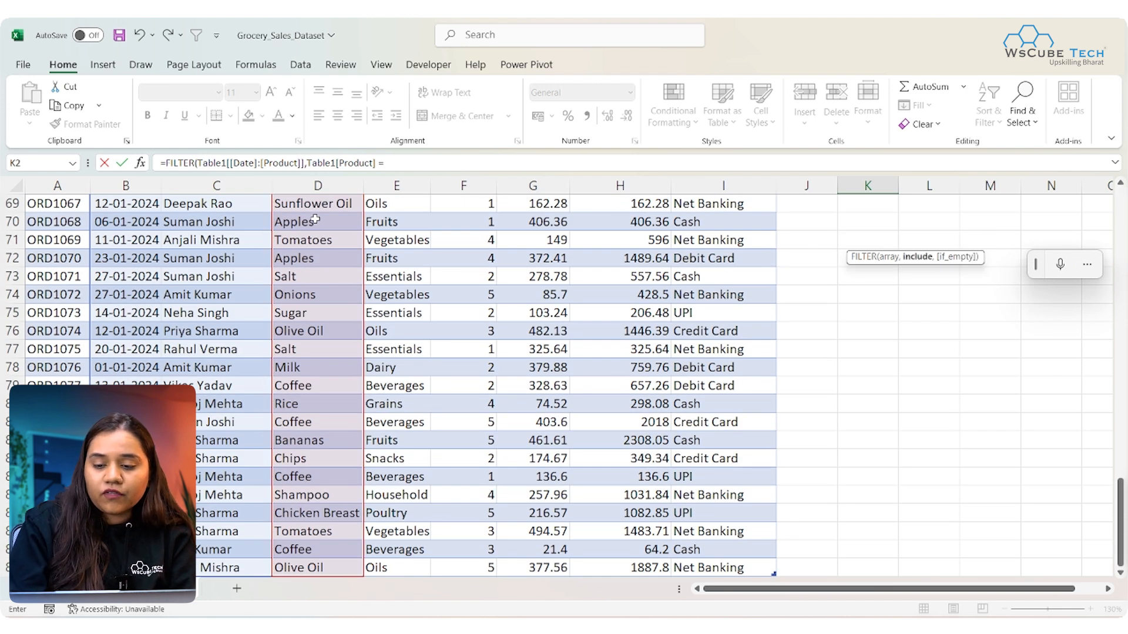
scroll(585, 289, up, 20)
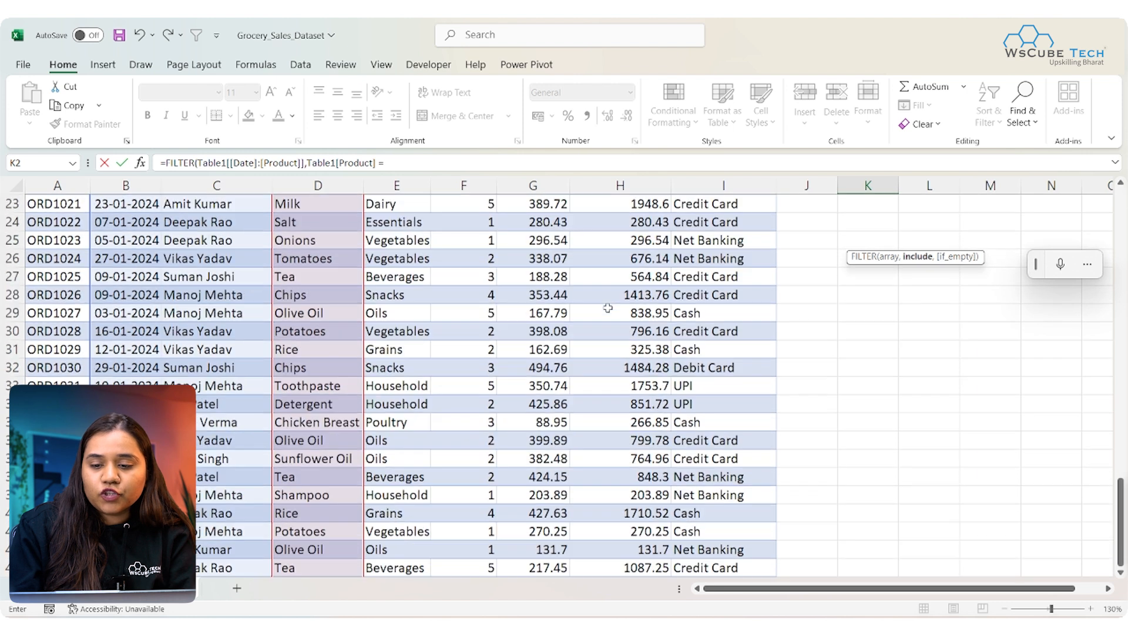
text(= ")
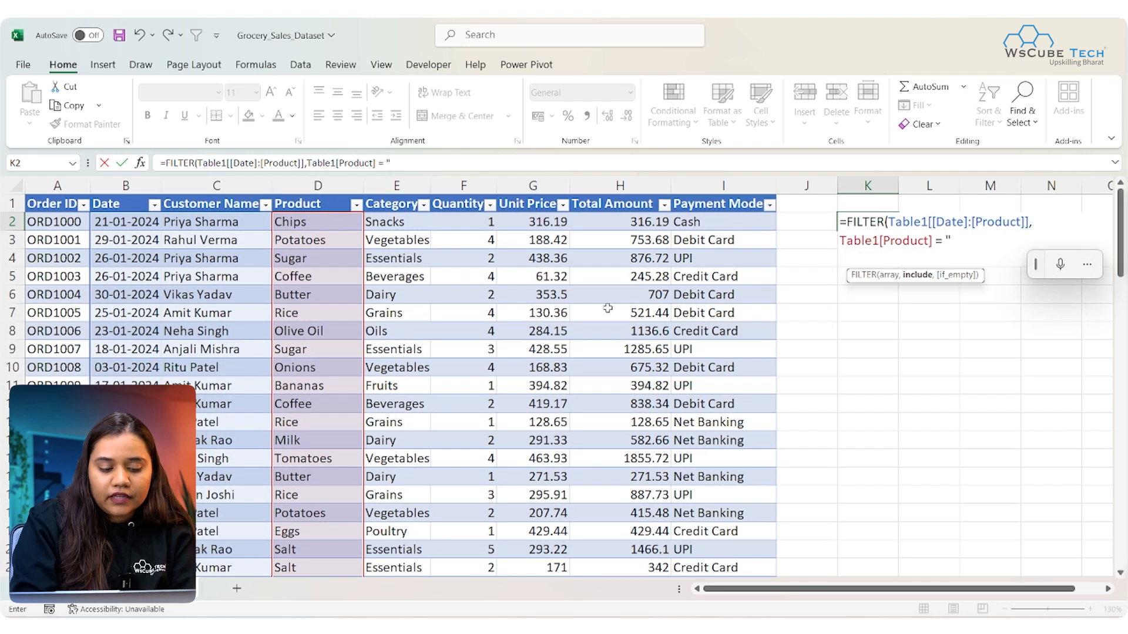
text(Apples)
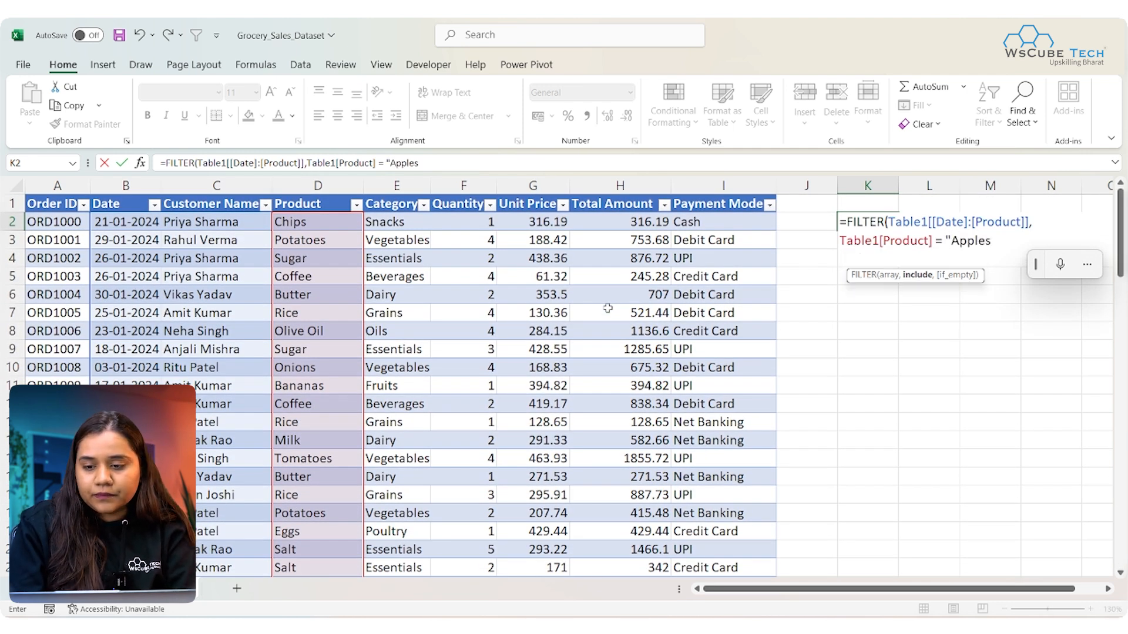
text("))
key(Return)
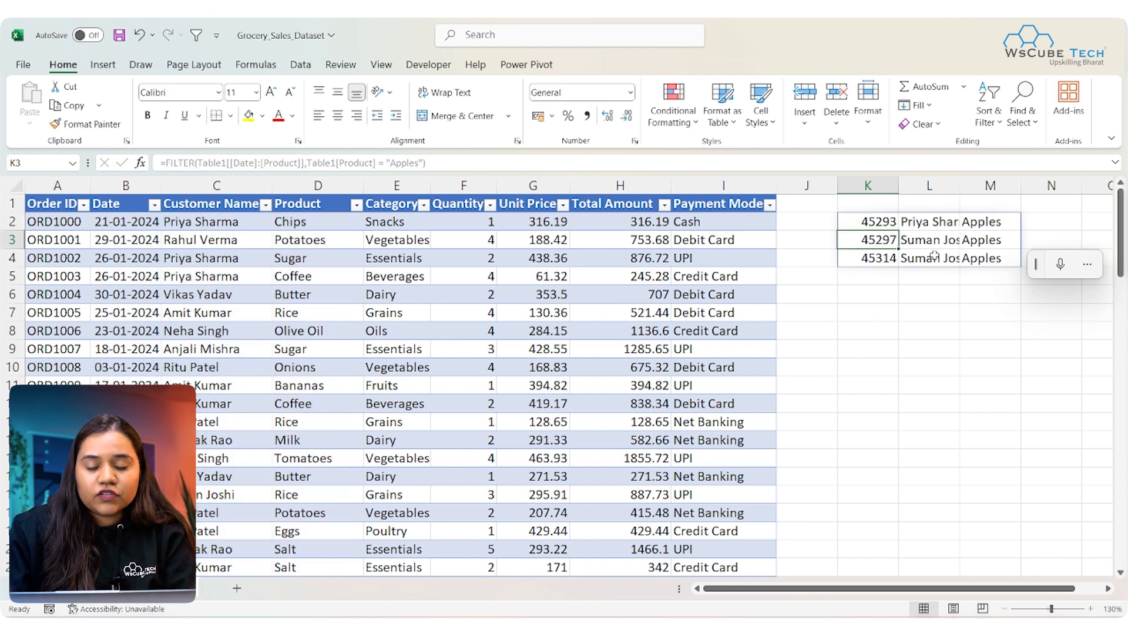
Format the filtered dates in K2:K4 as Short Date and autofit the width of column L
drag(860, 222, 868, 257)
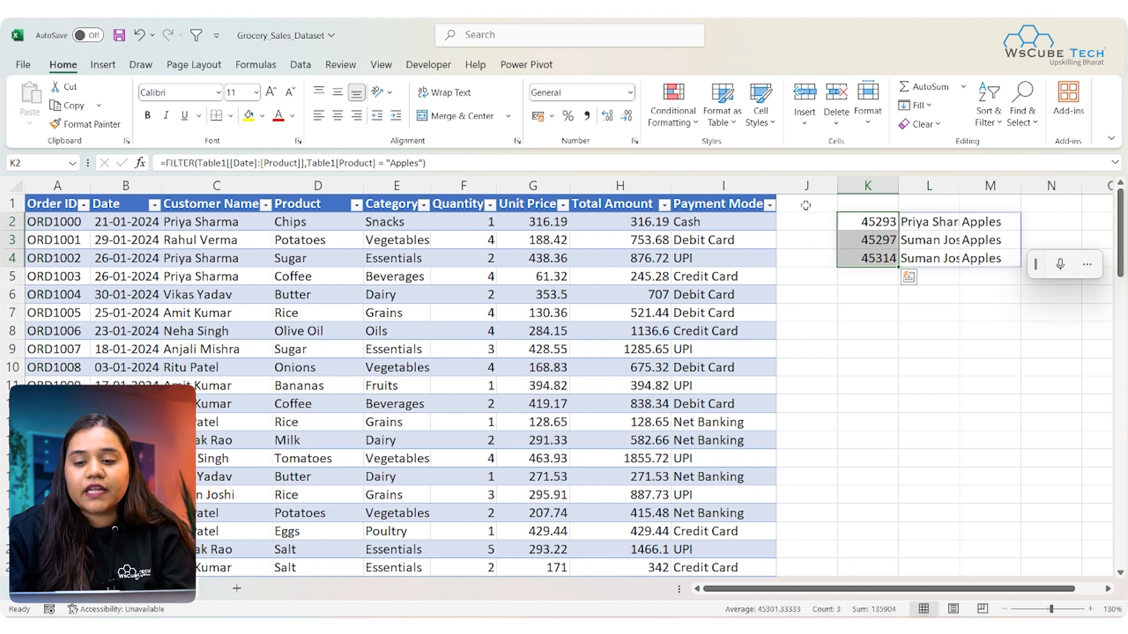
click(628, 94)
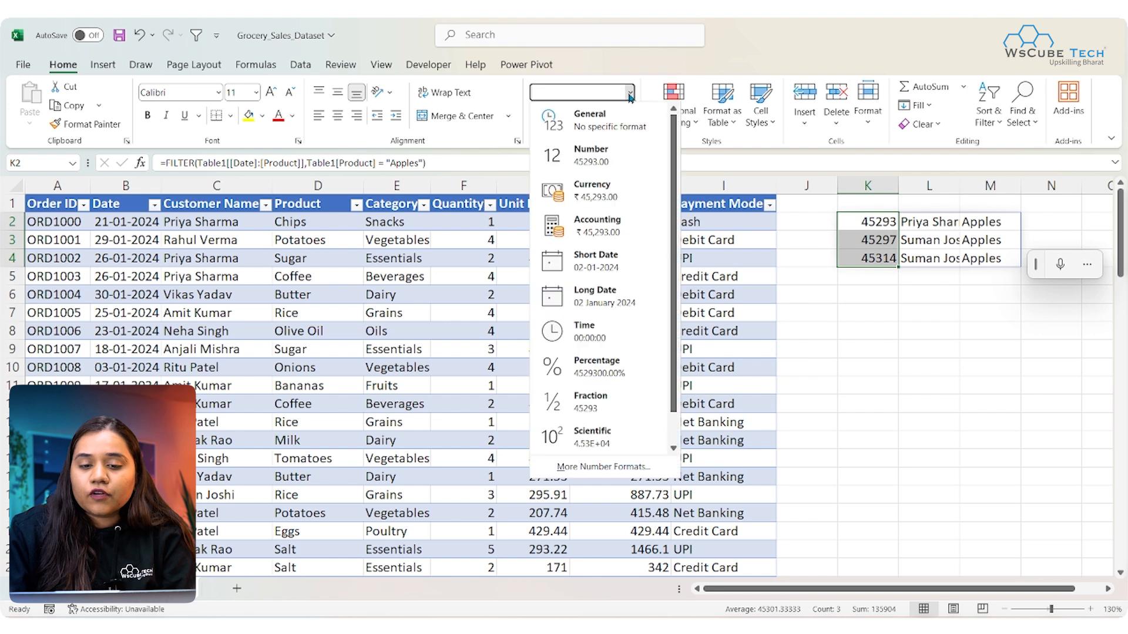
click(635, 273)
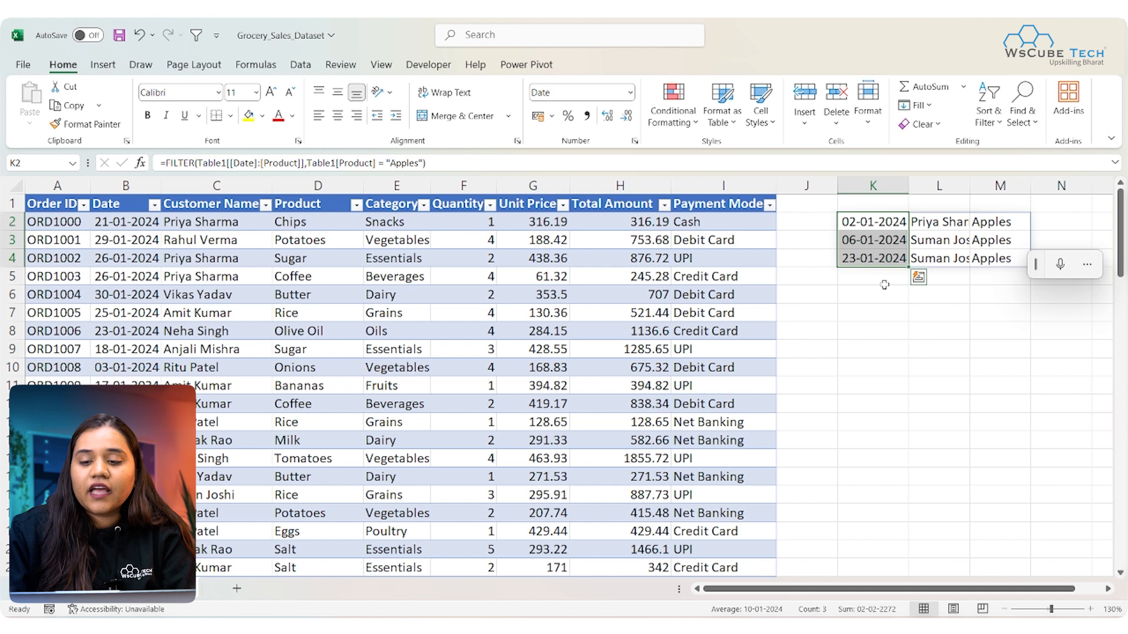
double_click(969, 187)
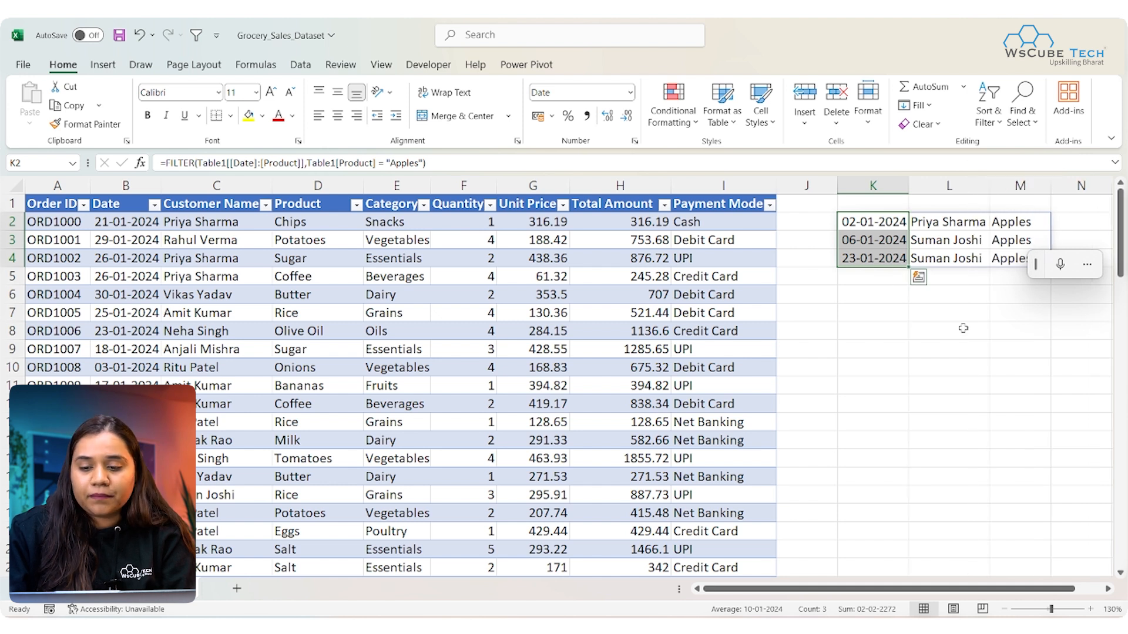
Copy the Date, Customer Name and Product headers from the sales table into K1:M1
drag(109, 206, 314, 207)
key(ctrl+c)
click(872, 205)
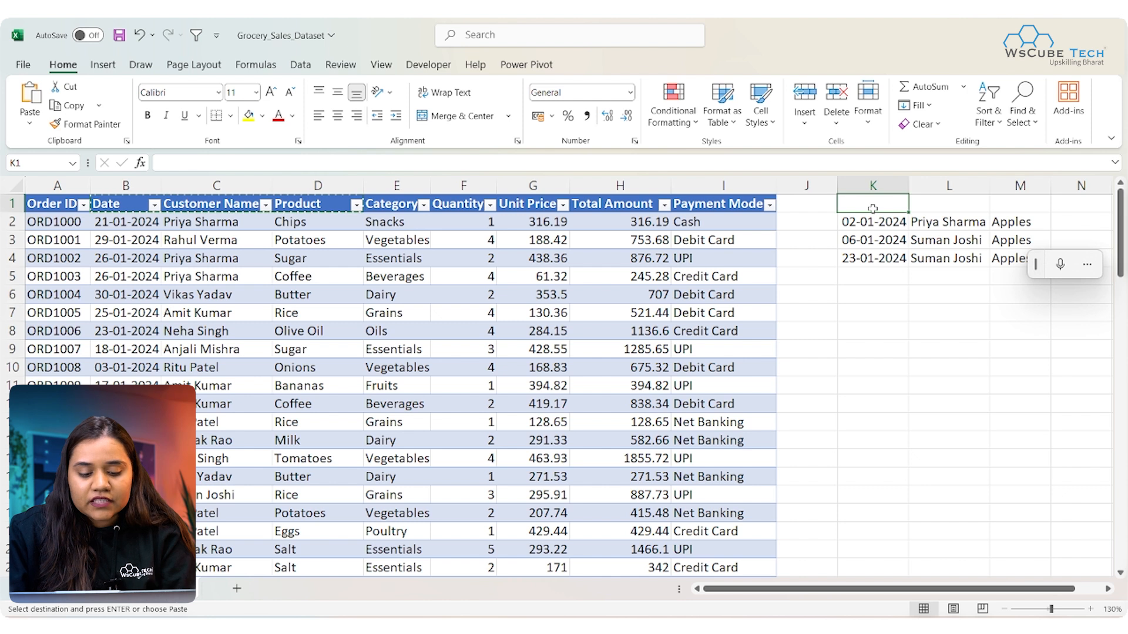
key(ctrl+v)
Try to convert the filtered range K1:M4 into a table, and undo the conversion
drag(872, 206, 1004, 267)
key(Escape)
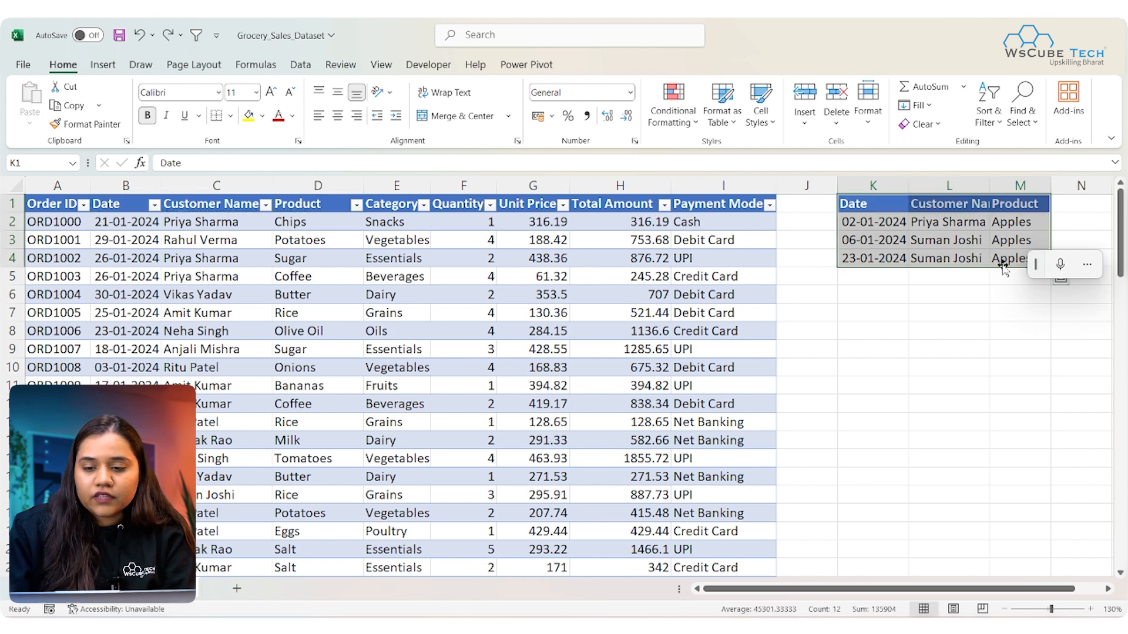
key(ctrl+t)
key(Return)
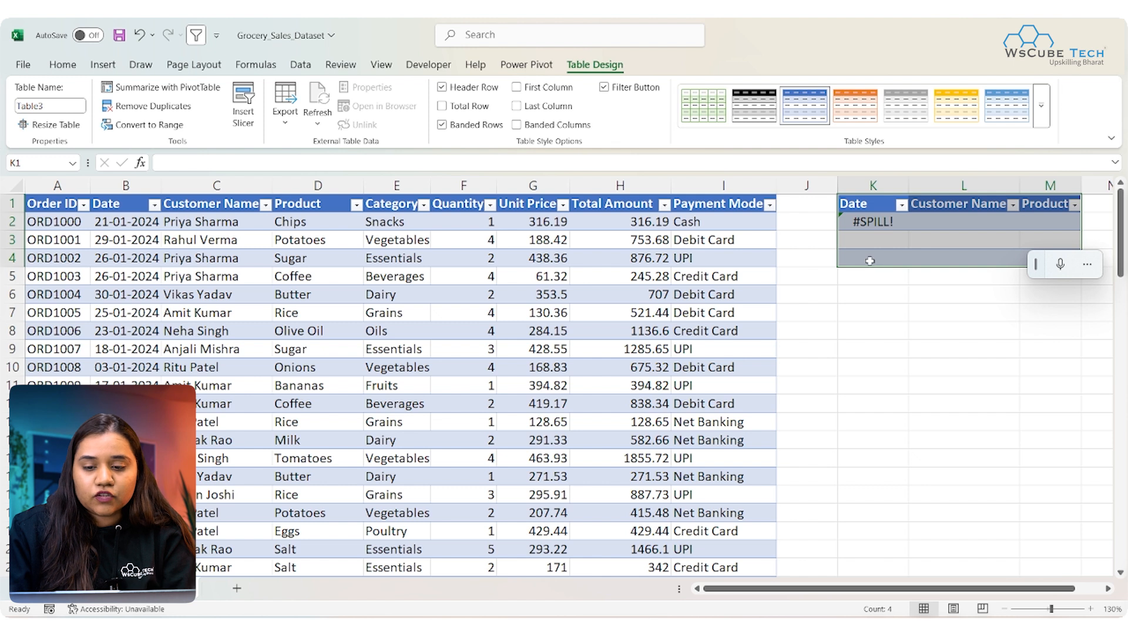
key(ctrl+z)
Check which formula fills the filtered cells, and replace the FILTER result in K2:M4 with its static values
click(883, 222)
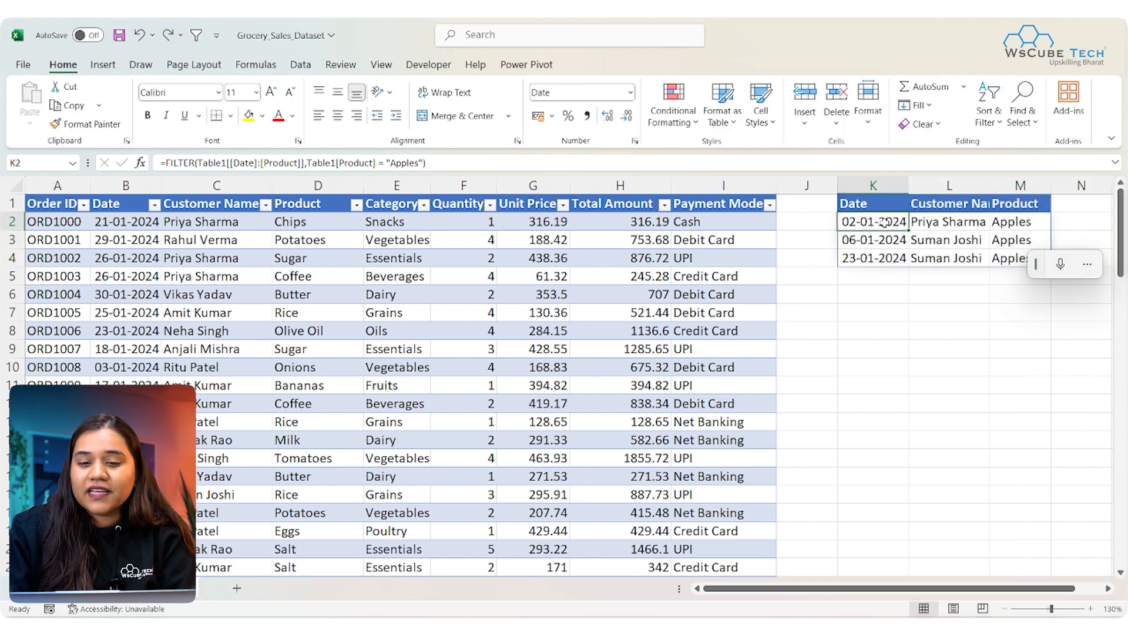
click(940, 242)
click(1017, 239)
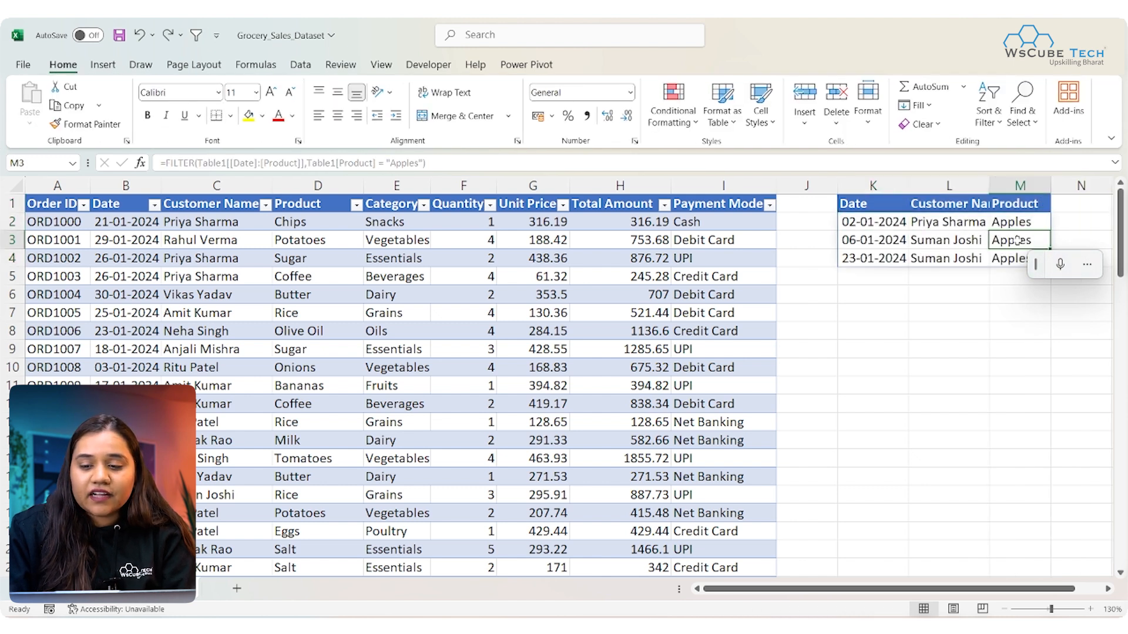
click(872, 222)
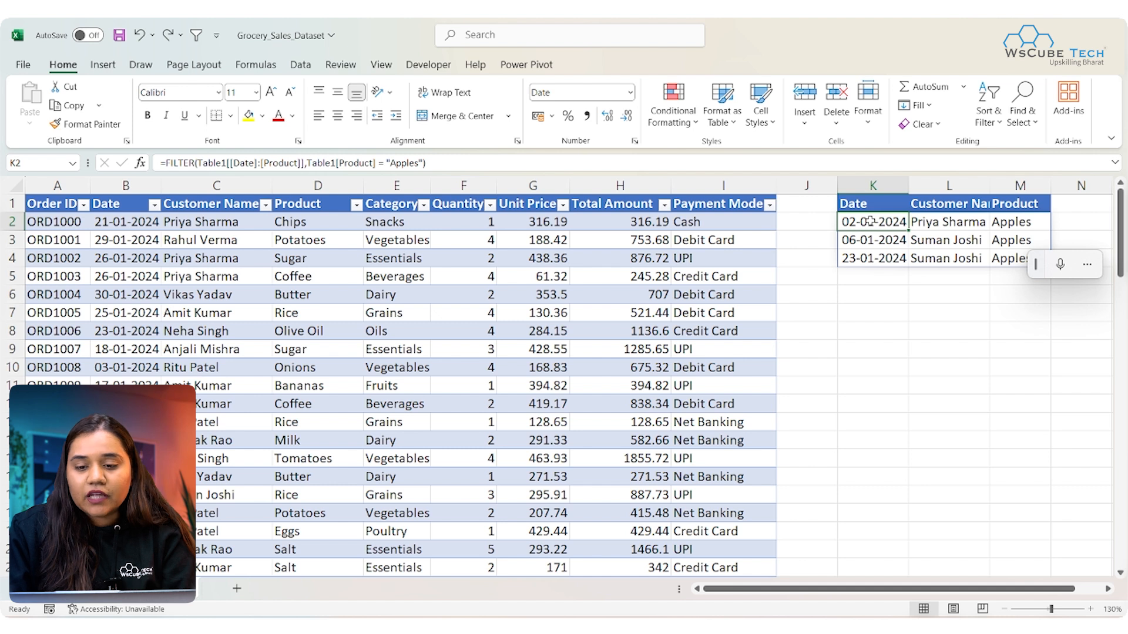
drag(871, 221, 1003, 257)
key(ctrl+c)
right_click(1004, 258)
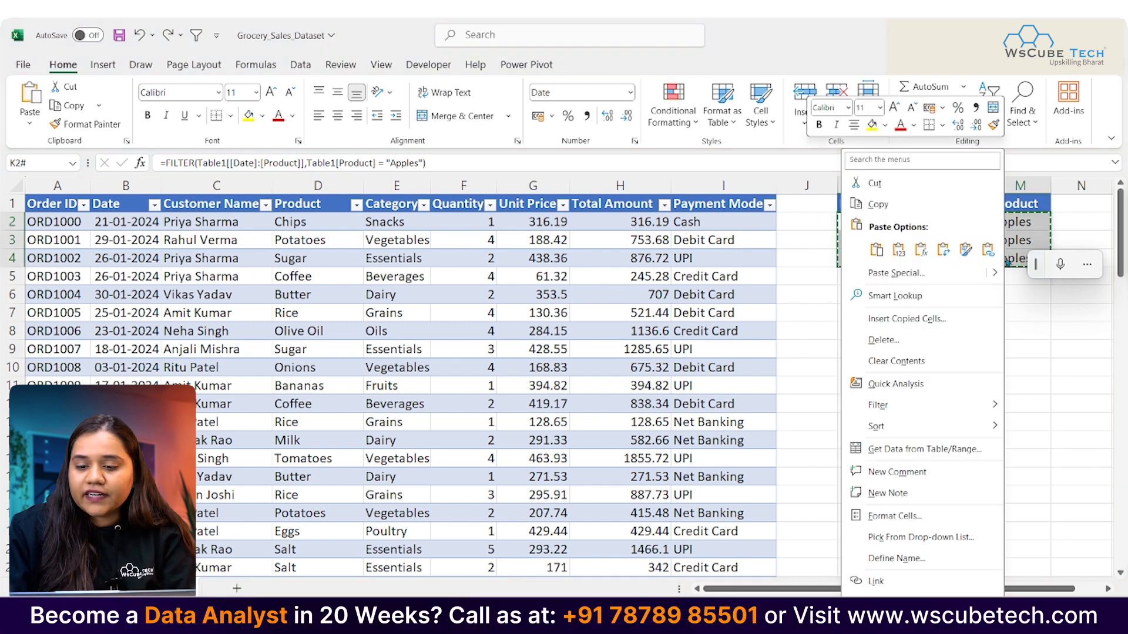
key(Escape)
click(898, 257)
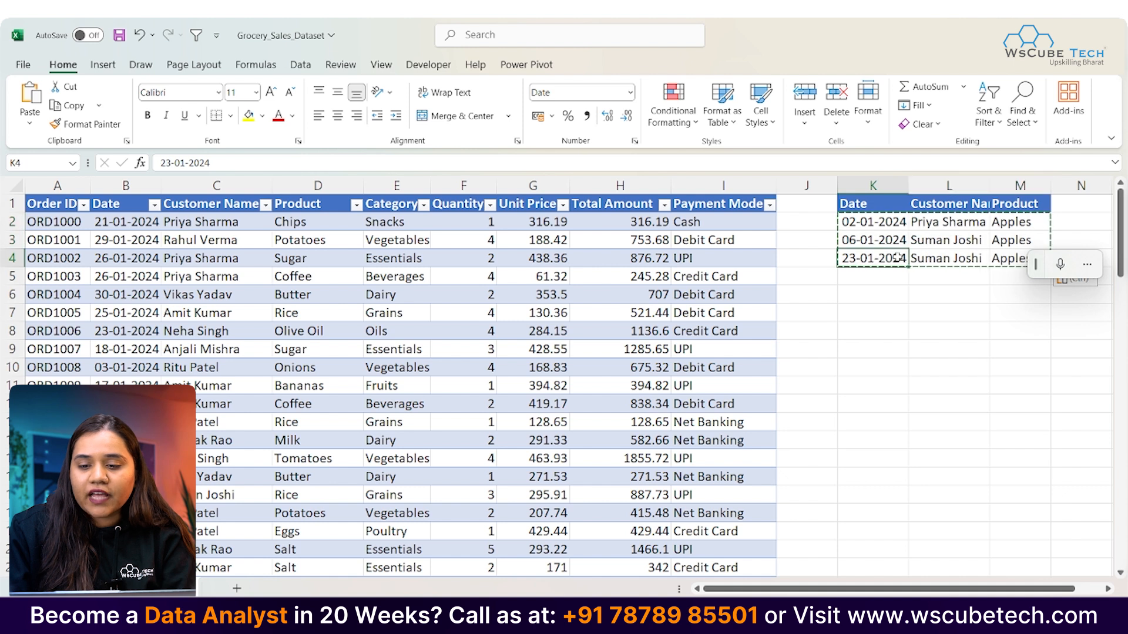
Convert the range K1:M4 into a table with headers
click(915, 242)
key(ctrl+t)
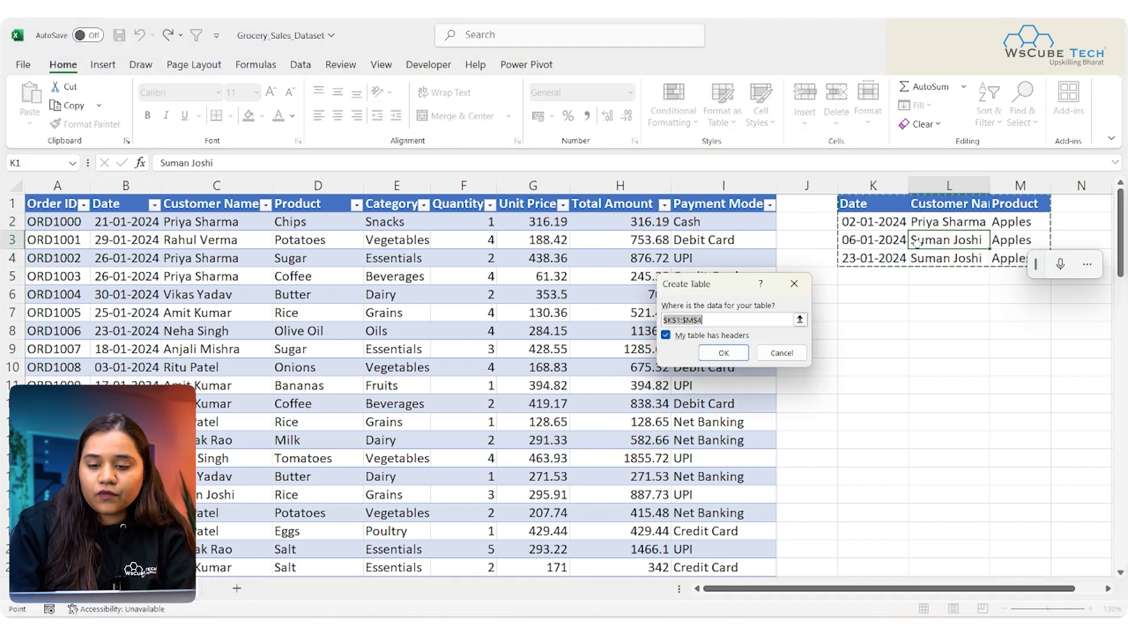
key(Return)
click(935, 306)
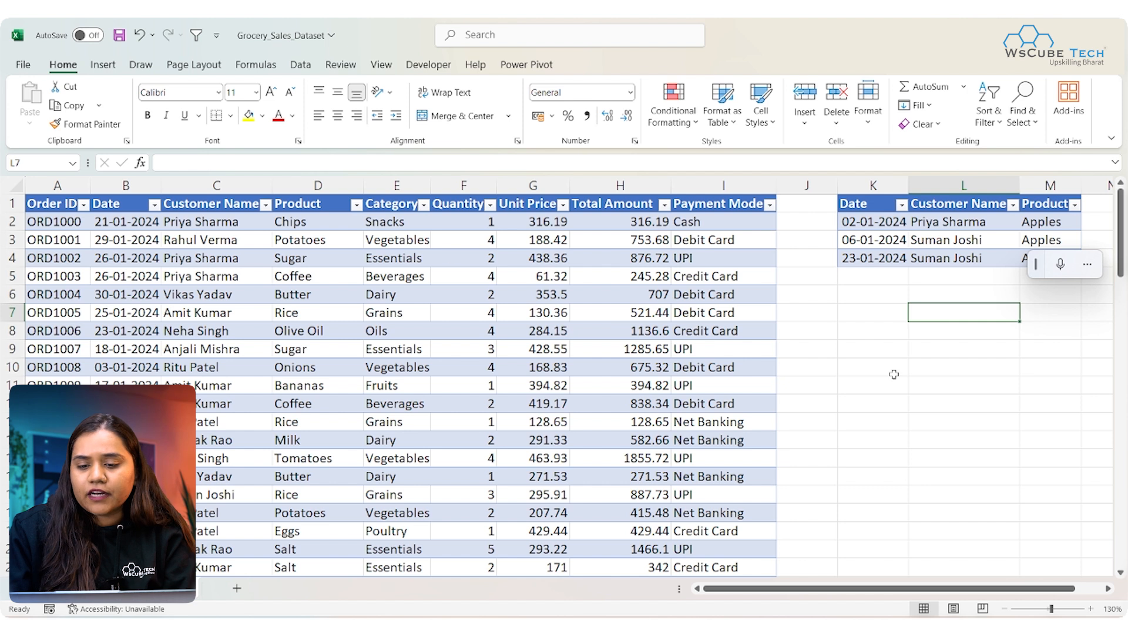
click(872, 320)
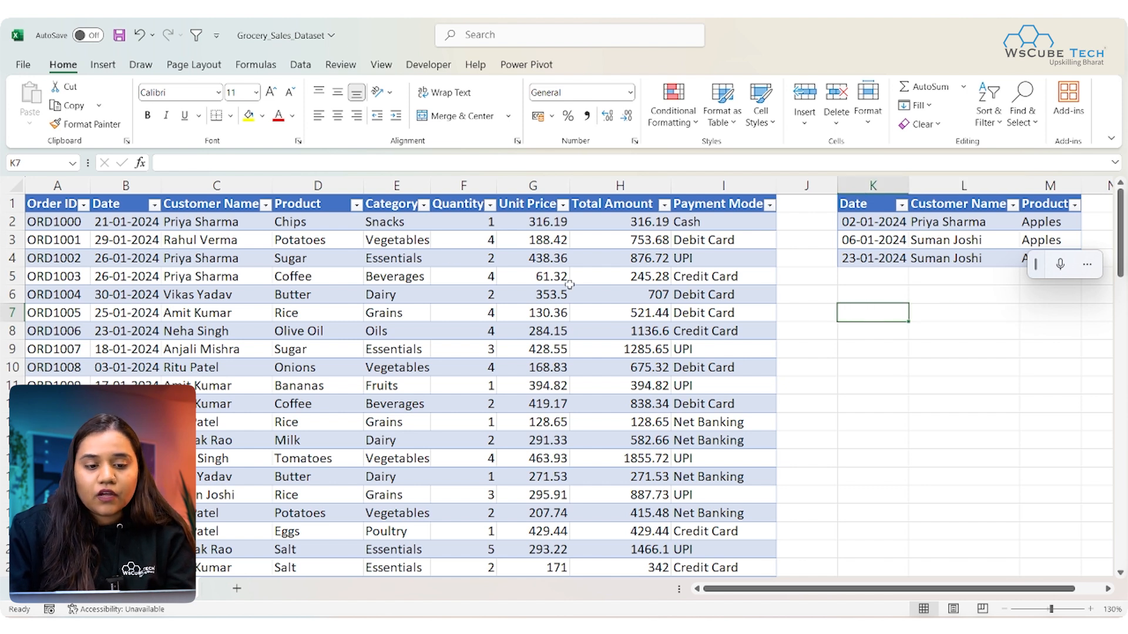
Add a new worksheet and start a FILTER formula in its cell A1
click(244, 590)
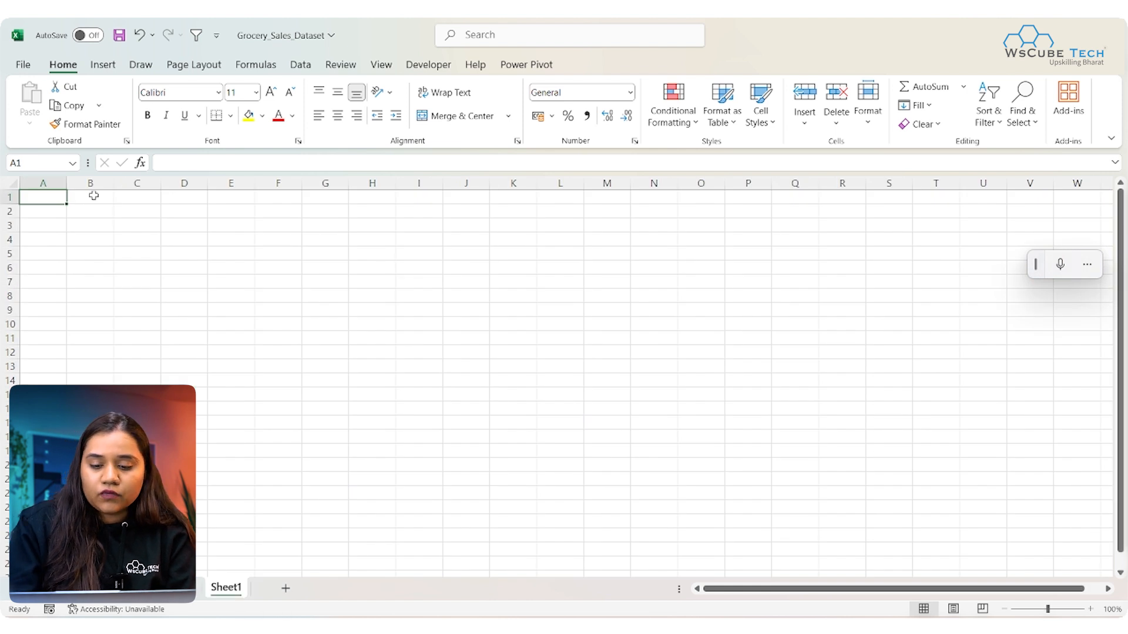
scroll(667, 370, up, 4)
text(=FI)
key(Tab)
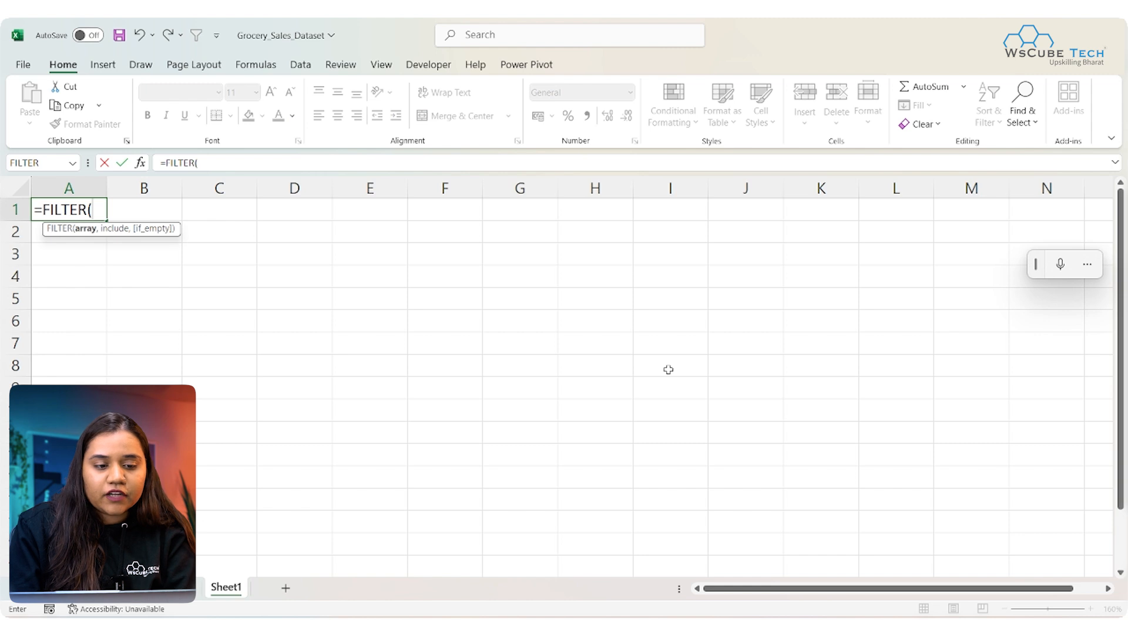
Set the FILTER formula's array to the entire grocery sales table, Table1
key(ctrl+Page_Up)
click(34, 223)
key(ctrl+shift+Right)
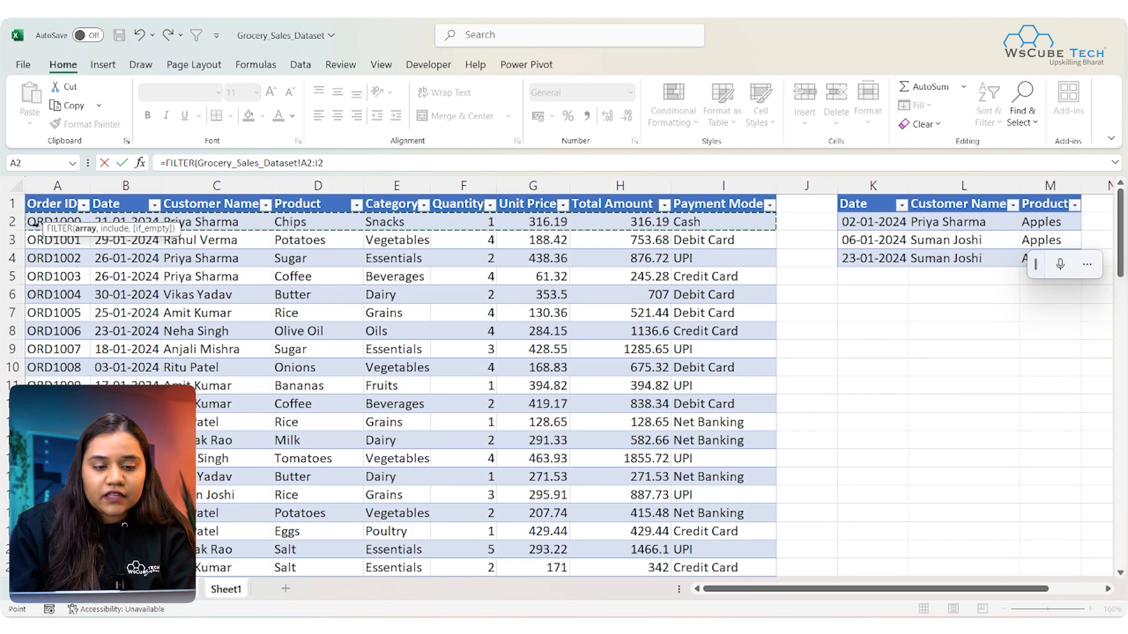
key(ctrl+shift+Down)
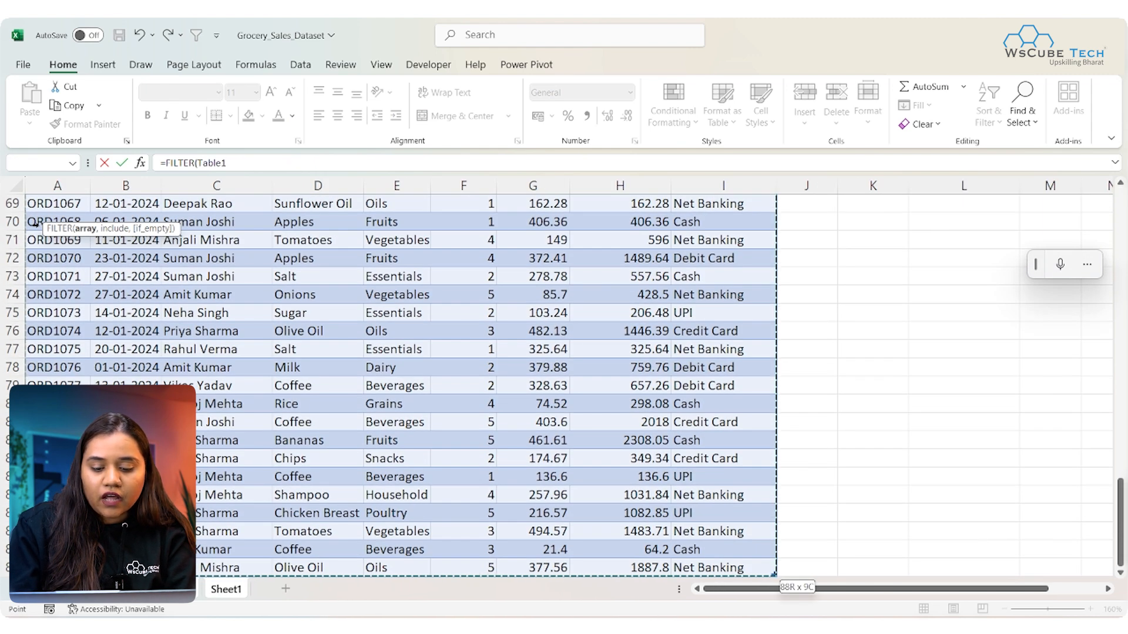
text(,)
Complete the FILTER formula with the include condition that the Category column of Table1 equals "Snacks"
scroll(309, 329, up, 9)
scroll(309, 328, up, 14)
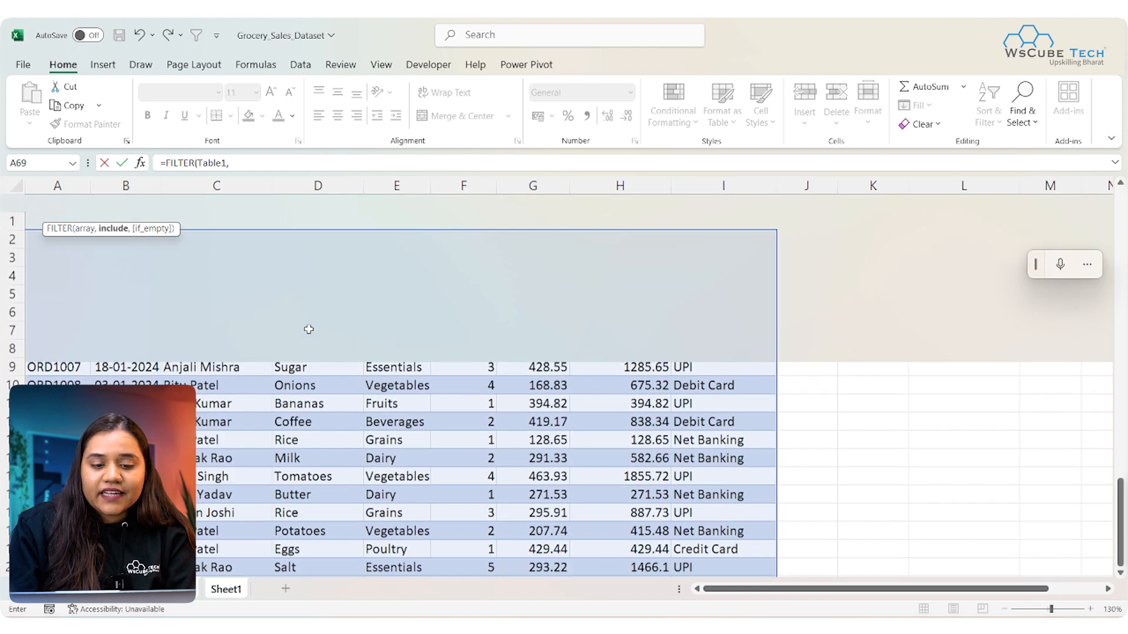
click(389, 222)
key(ctrl+shift+Down)
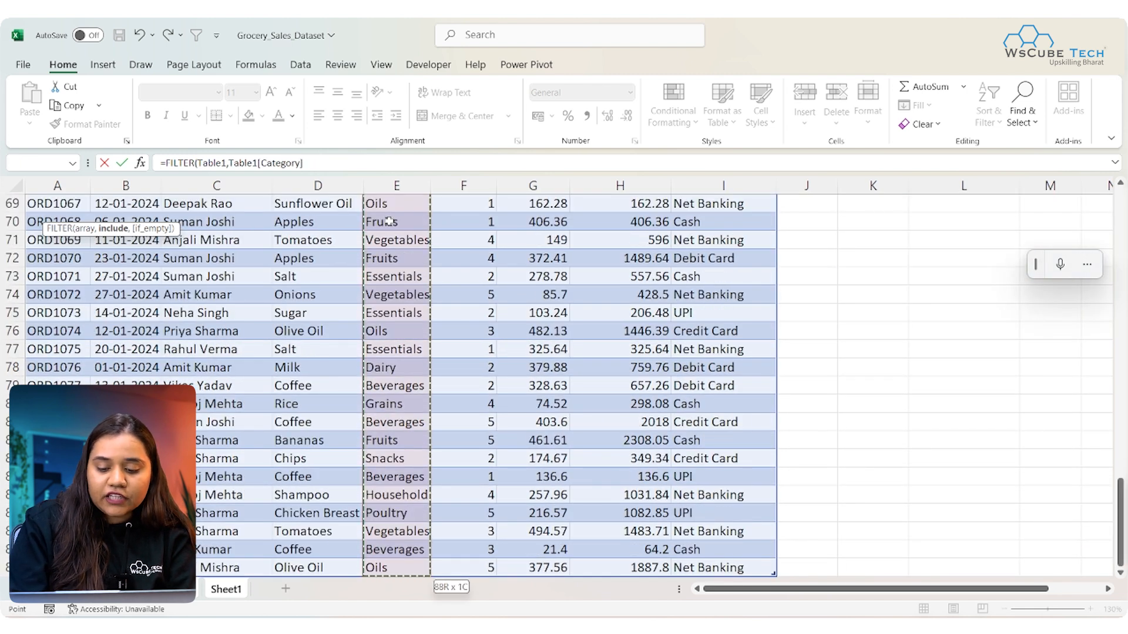
text(="Sna)
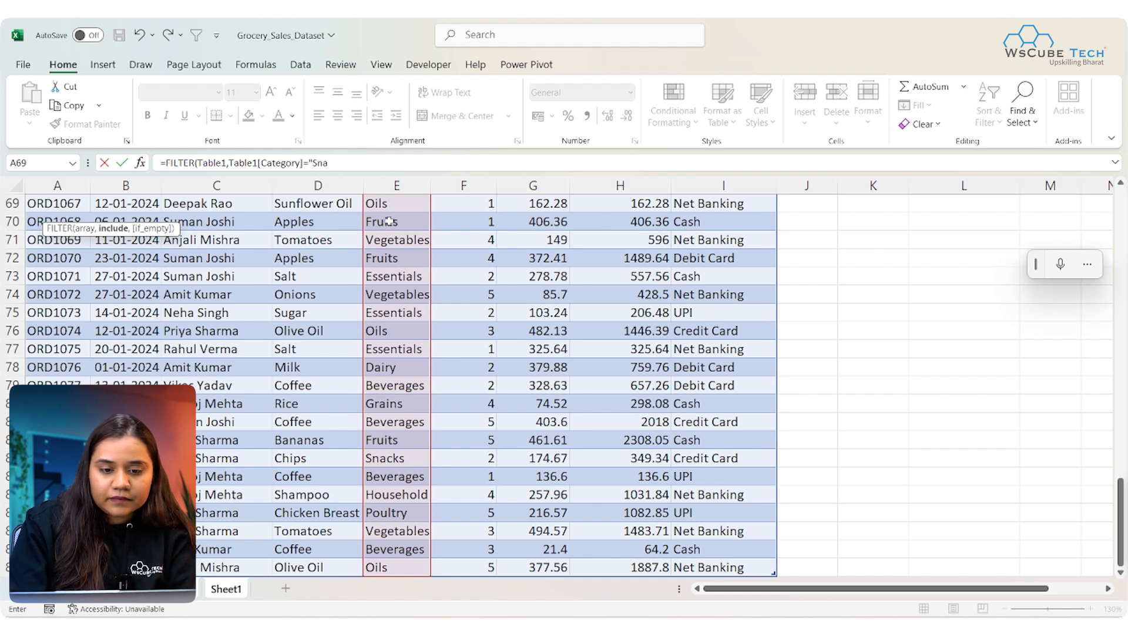
text(cks"))
key(Return)
scroll(360, 340, up, 2)
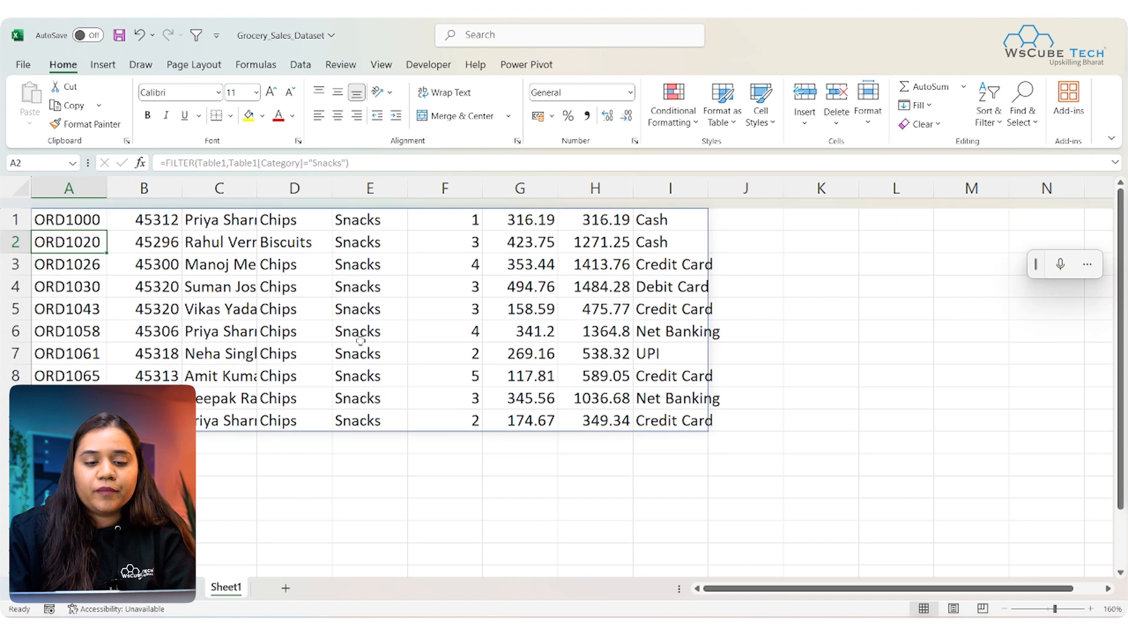
click(376, 272)
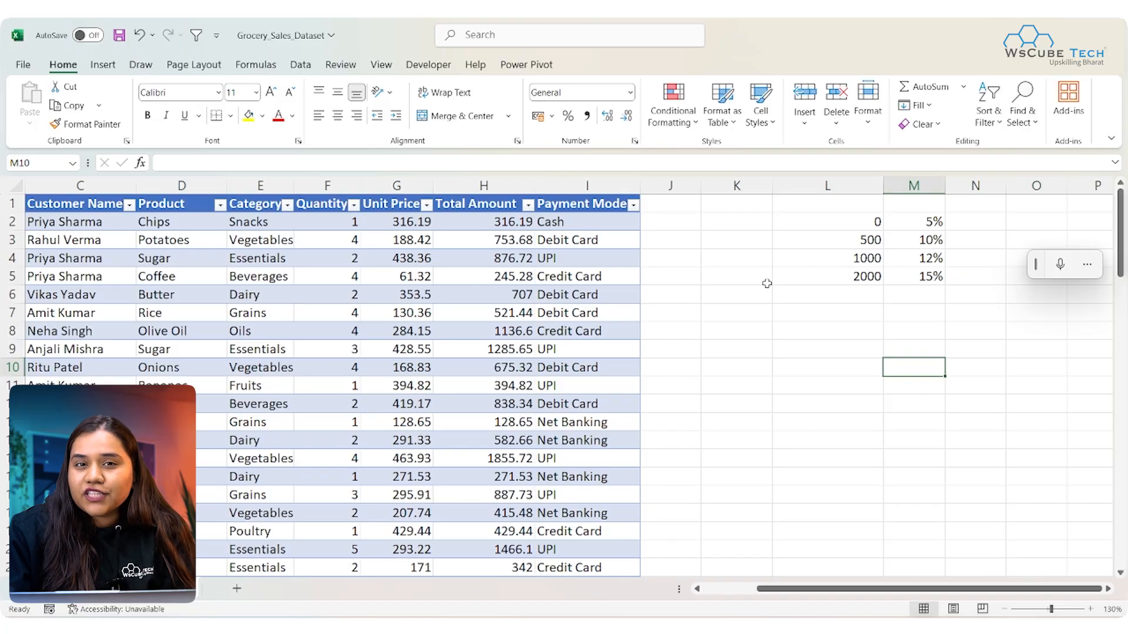
Label the threshold column in L1 as "amount" and the percentage column in M1 as "discount"
drag(835, 221, 835, 282)
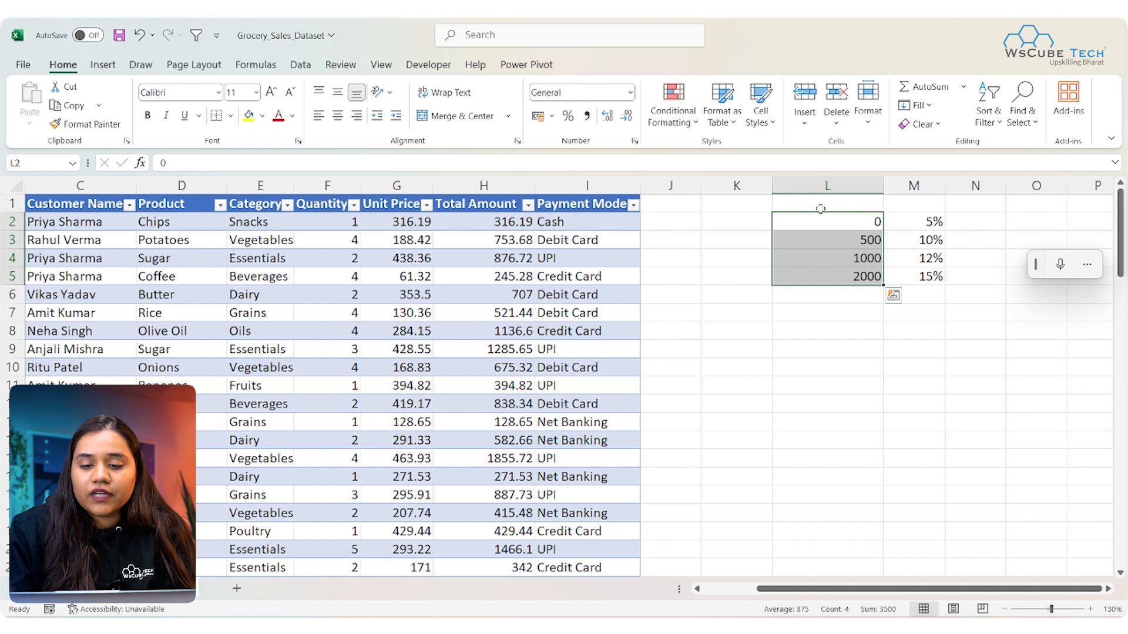
click(820, 209)
text(anm)
key(BackSpace)
key(BackSpace)
text(mount)
key(Tab)
text(discount)
click(833, 221)
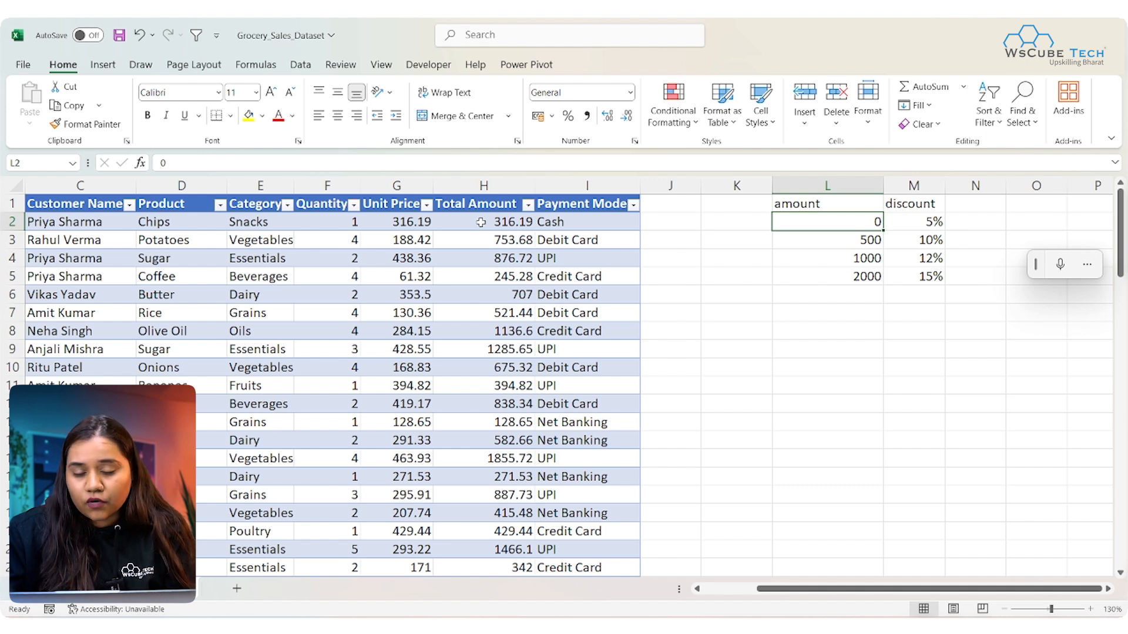
Enter a LOOKUP formula in J2 that finds the row's Total Amount in L2:L5 and returns the matching discount from M2:M5
click(658, 222)
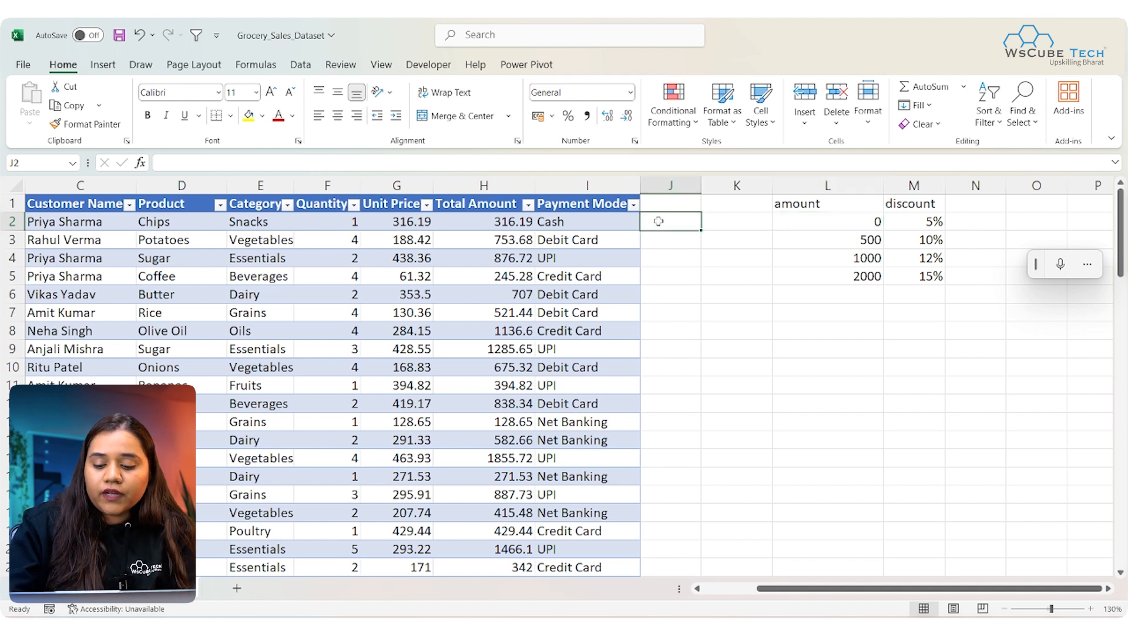
text(=loo)
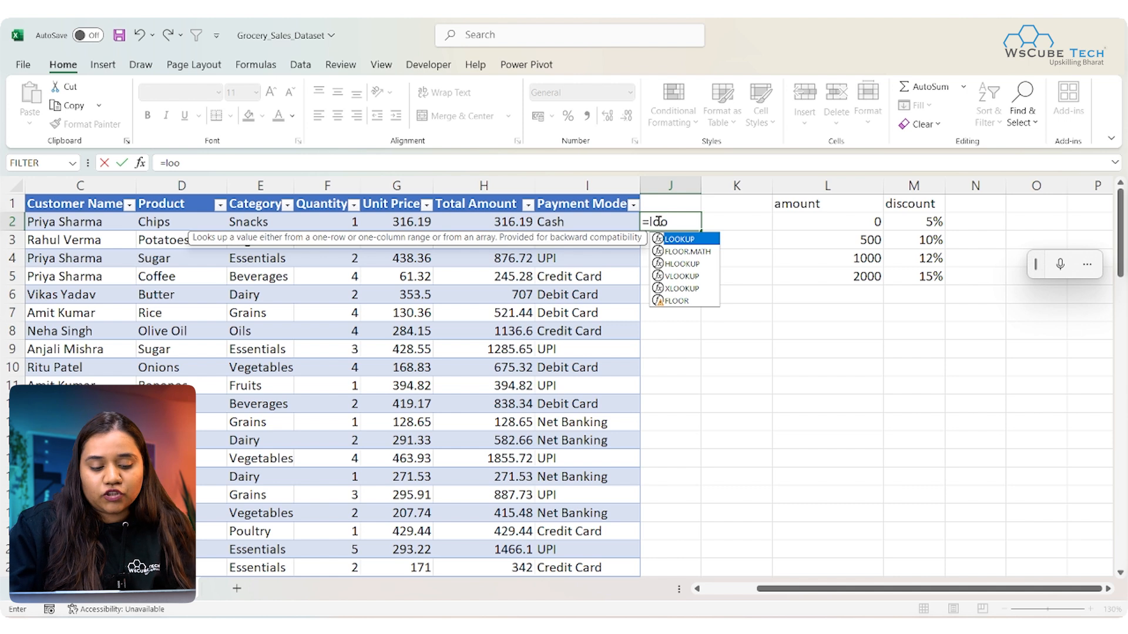
key(Tab)
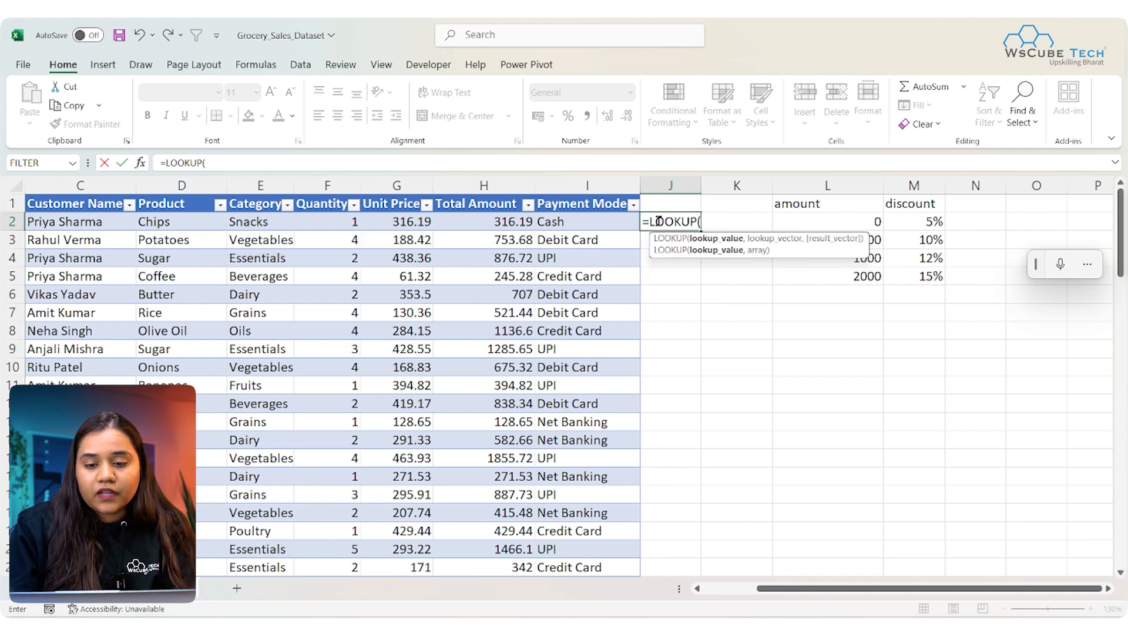
click(534, 227)
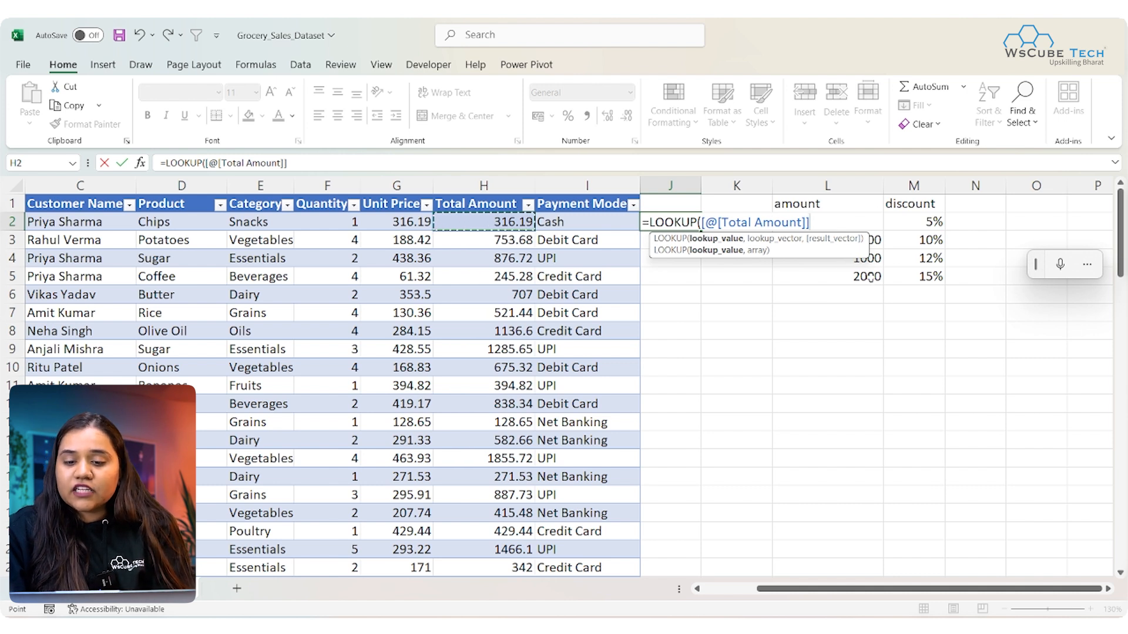
text(,)
drag(874, 273, 873, 223)
text(,)
drag(910, 224, 916, 275)
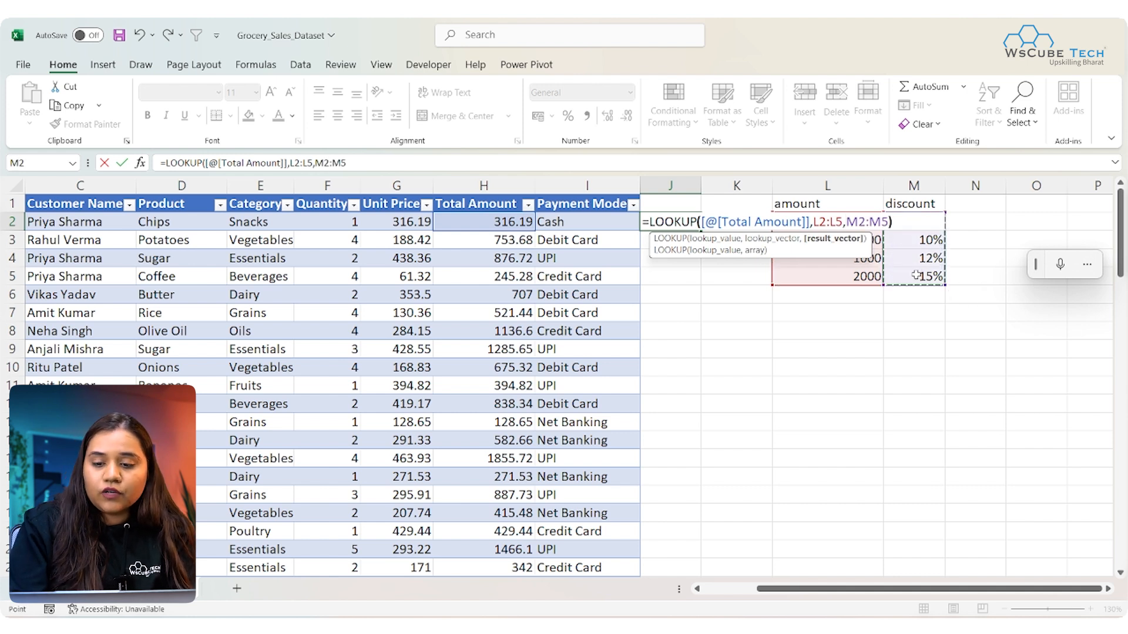
text())
key(Return)
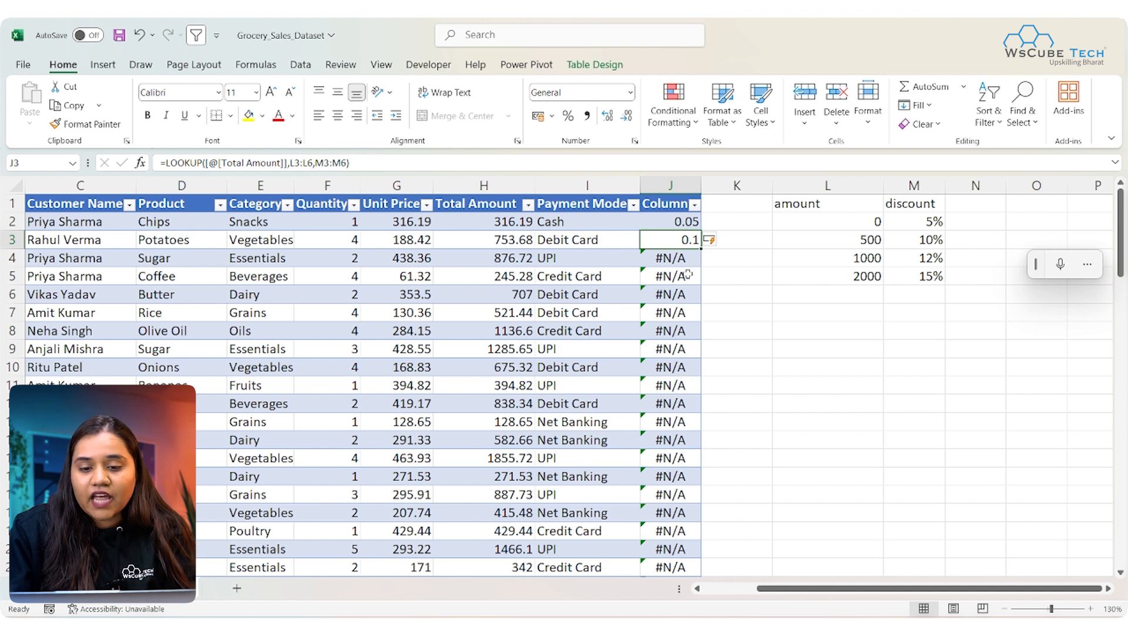
Examine the threshold and discount ranges referenced by the LOOKUP formulas in J2, J3, J4 and J10
double_click(676, 221)
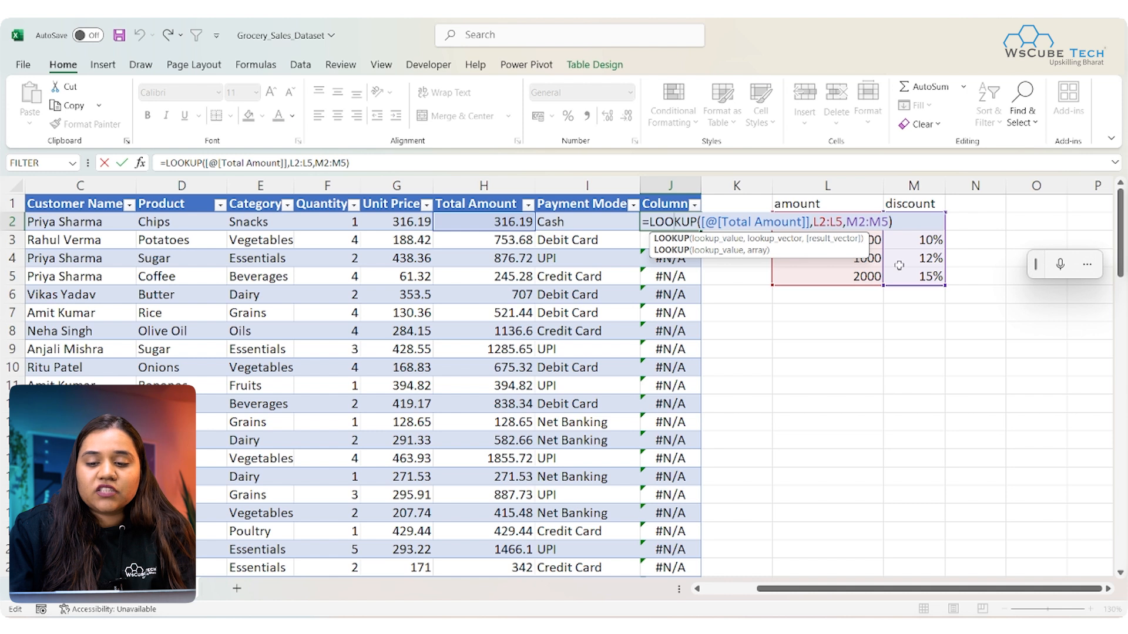
key(Return)
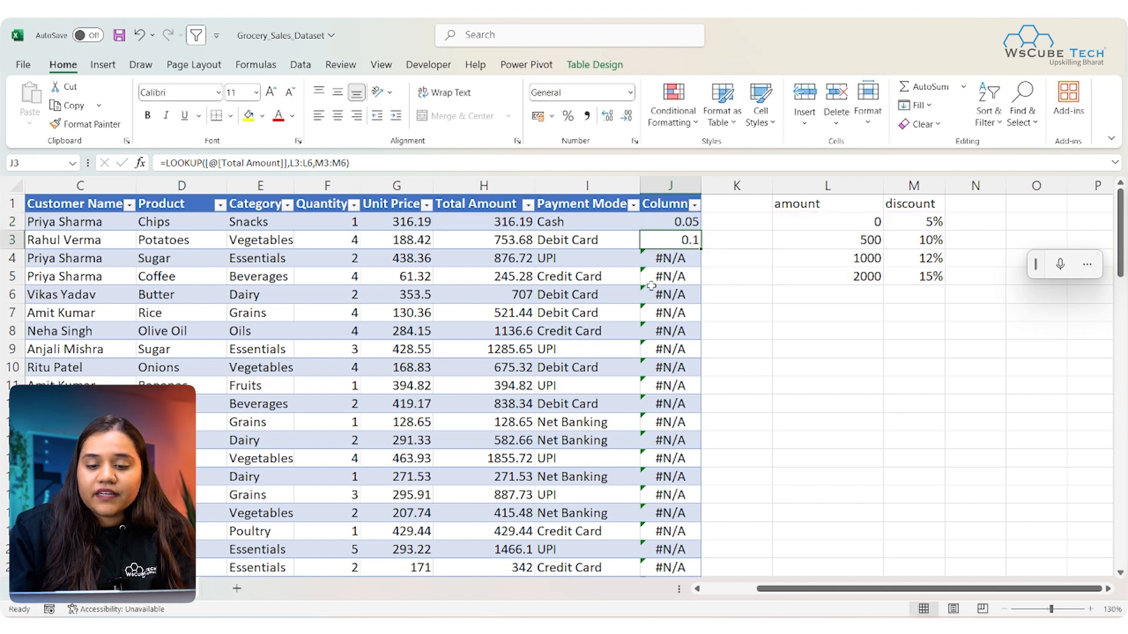
double_click(680, 241)
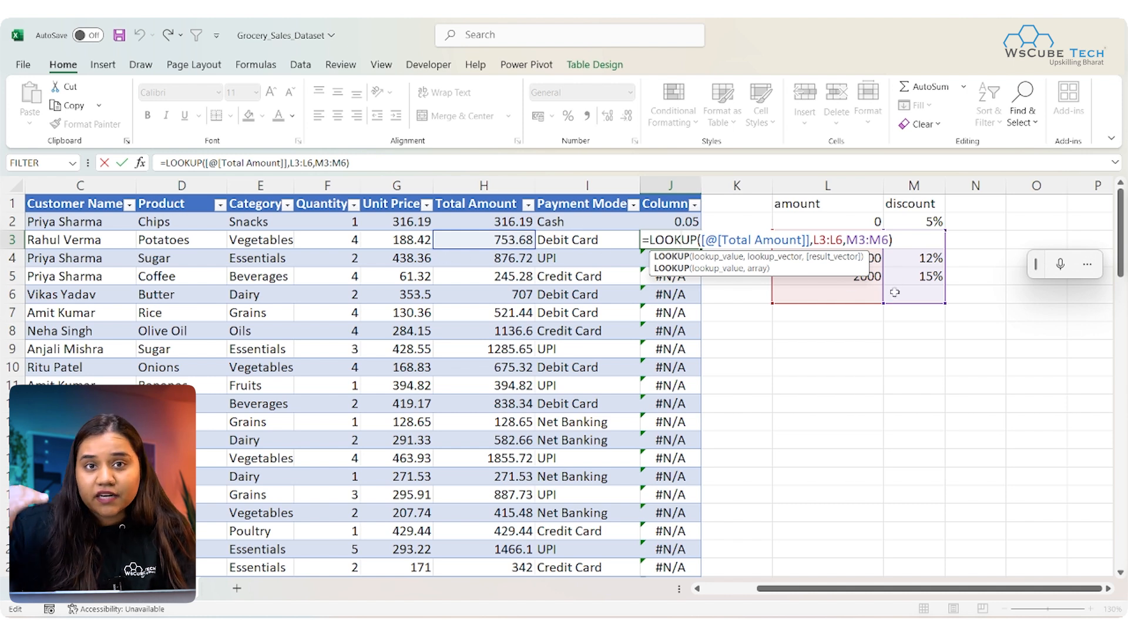
key(Return)
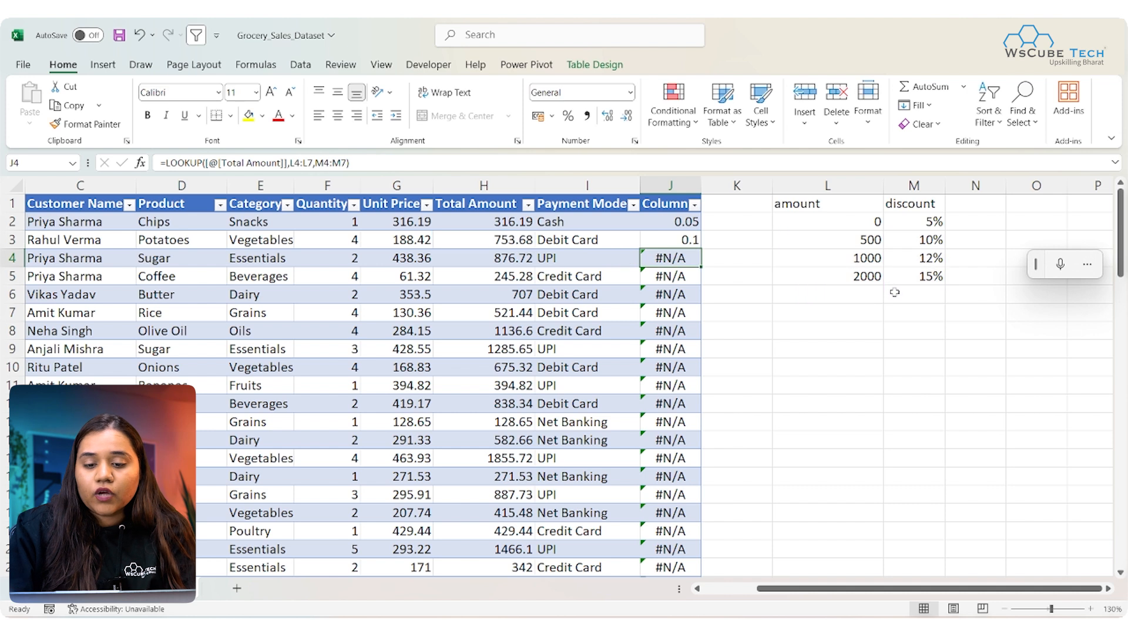
double_click(684, 254)
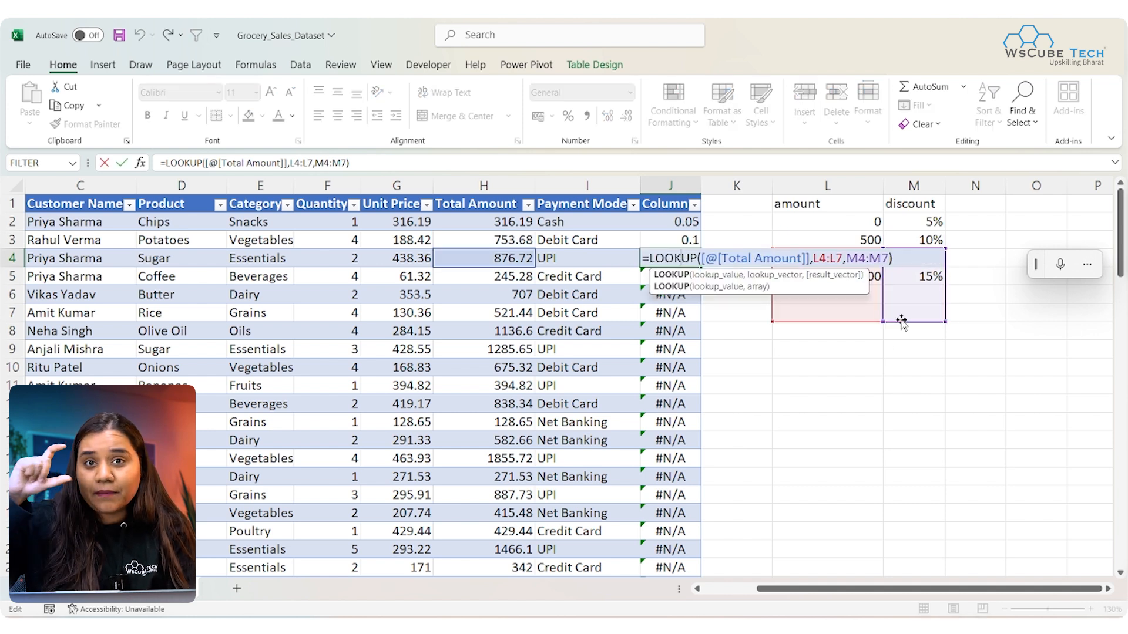
key(Return)
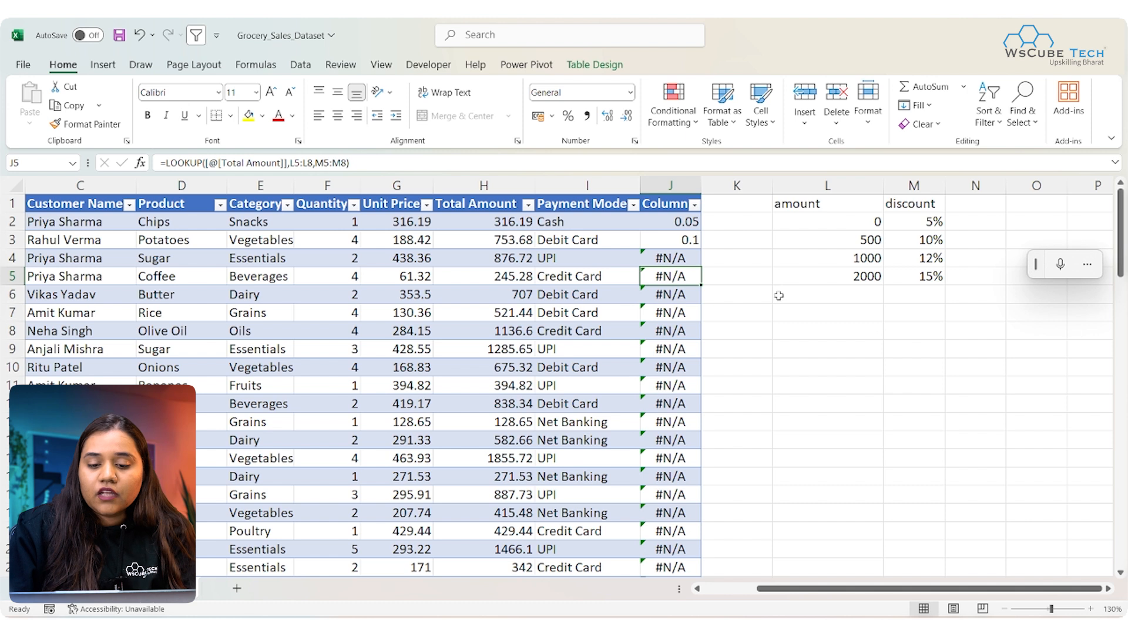
double_click(685, 365)
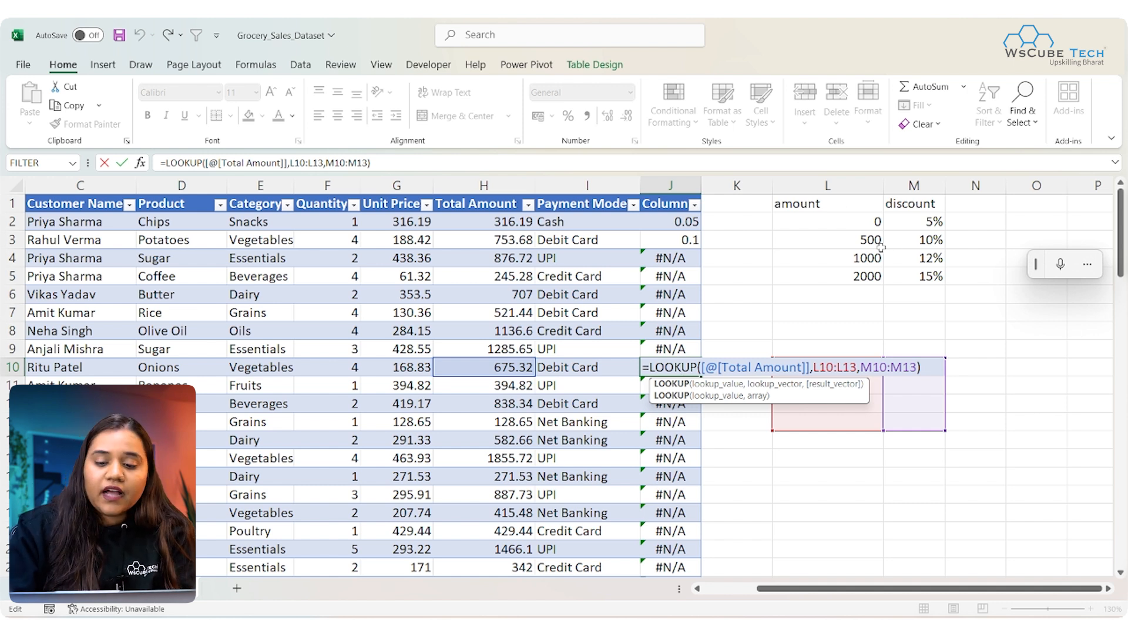
key(Escape)
In J2's LOOKUP formula, remove the result range and make the lookup range the absolute reference $L$2:$L$5
double_click(677, 222)
click(888, 219)
key(BackSpace)
key(BackSpace)
key(BackSpace)
key(BackSpace)
key(BackSpace)
key(BackSpace)
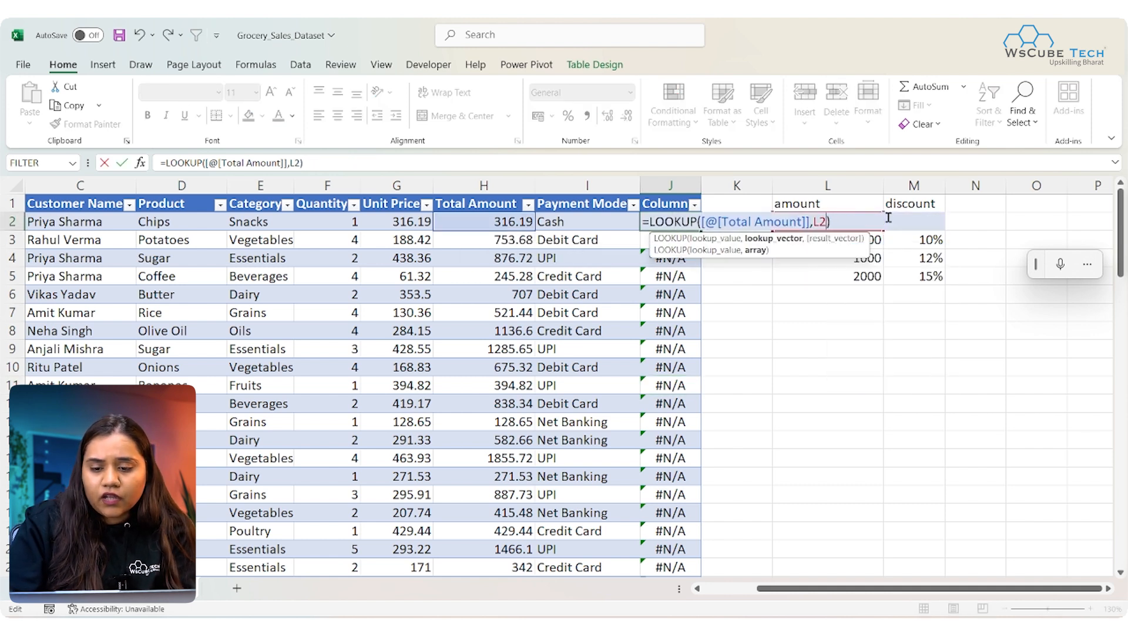
drag(862, 277, 861, 231)
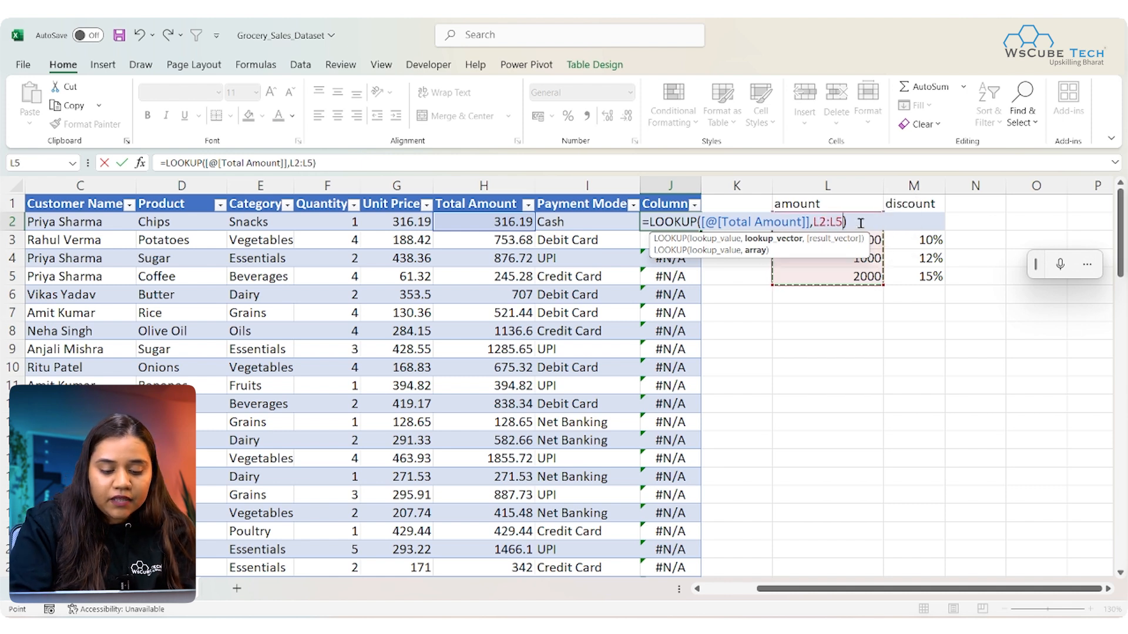
key(F4)
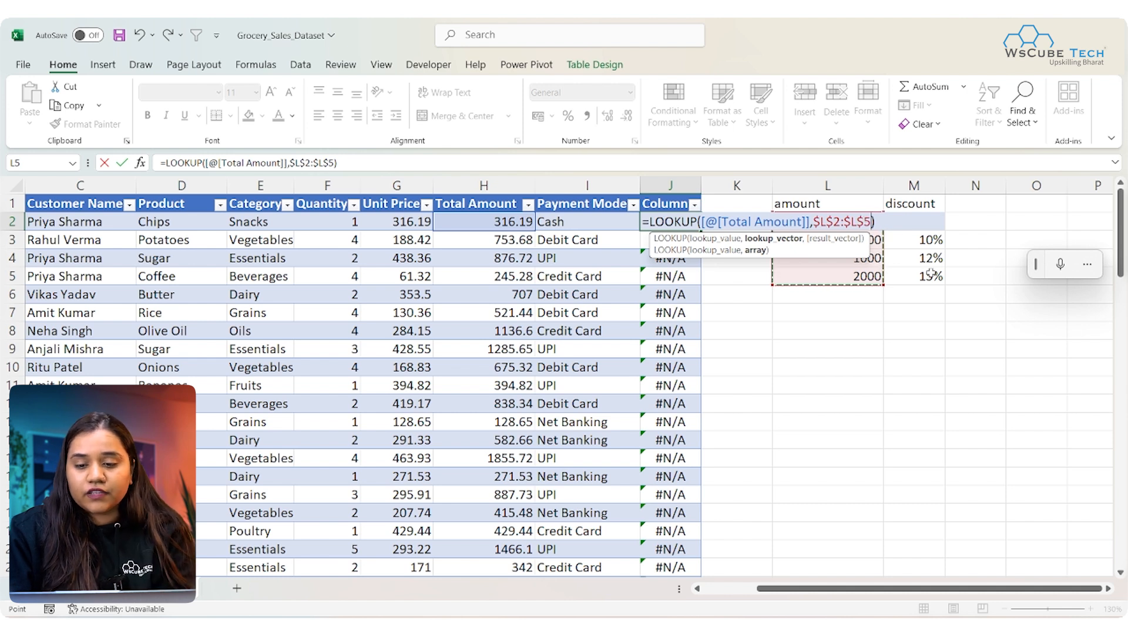
Complete J2's LOOKUP formula with the absolute result range $M$2:$M$5
text(,)
drag(931, 276, 925, 222)
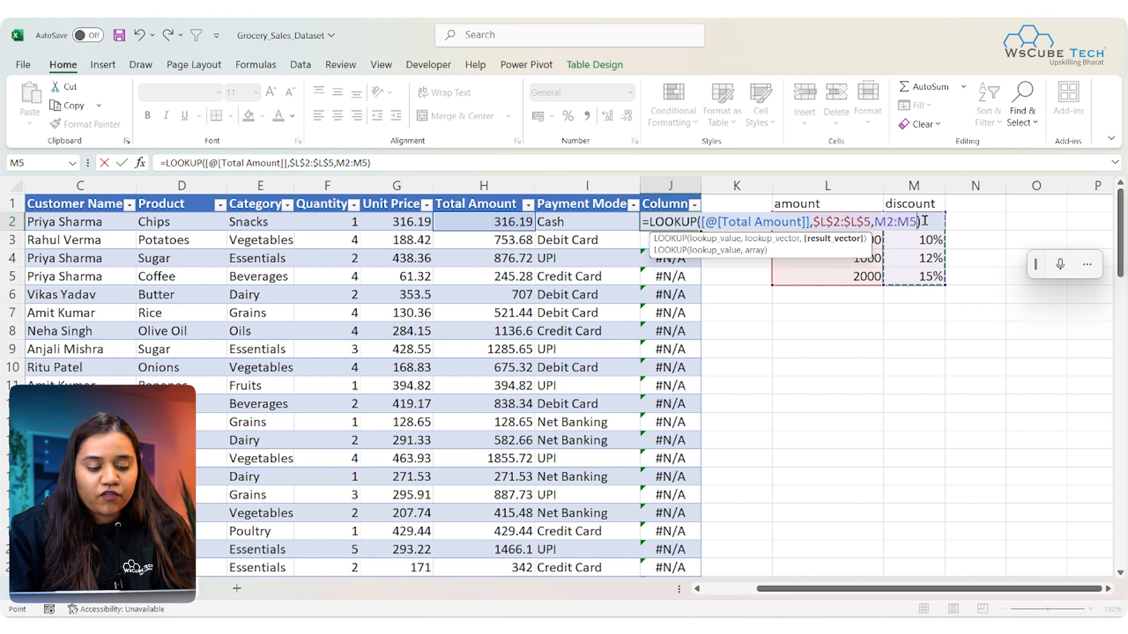
key(F4)
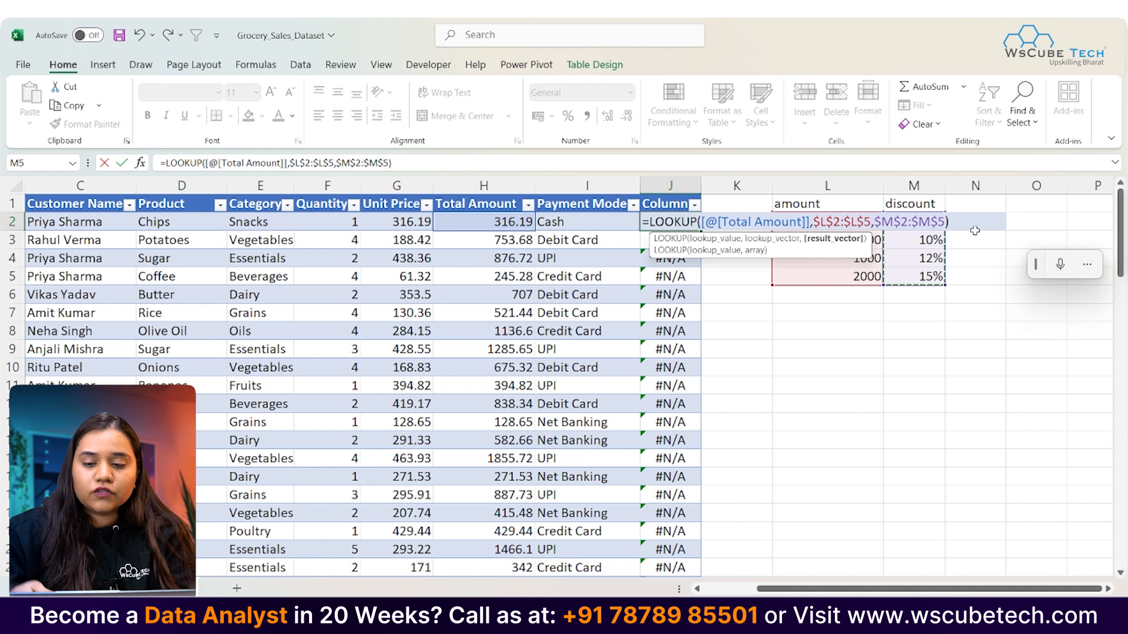
key(Return)
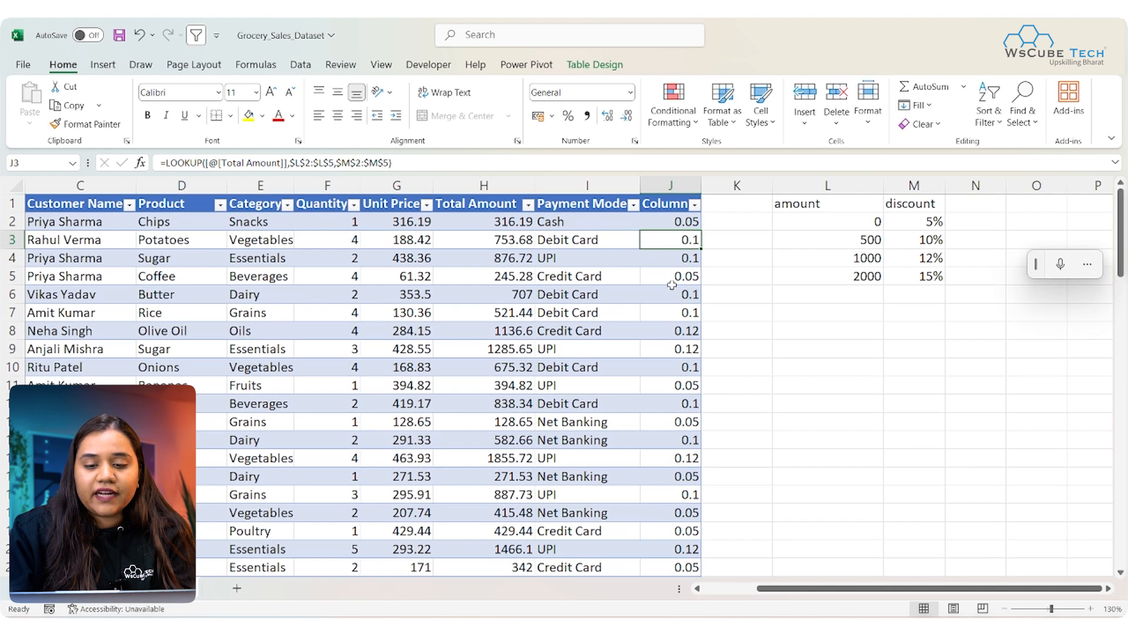
Format the table's new lookup column J as percentages
click(664, 194)
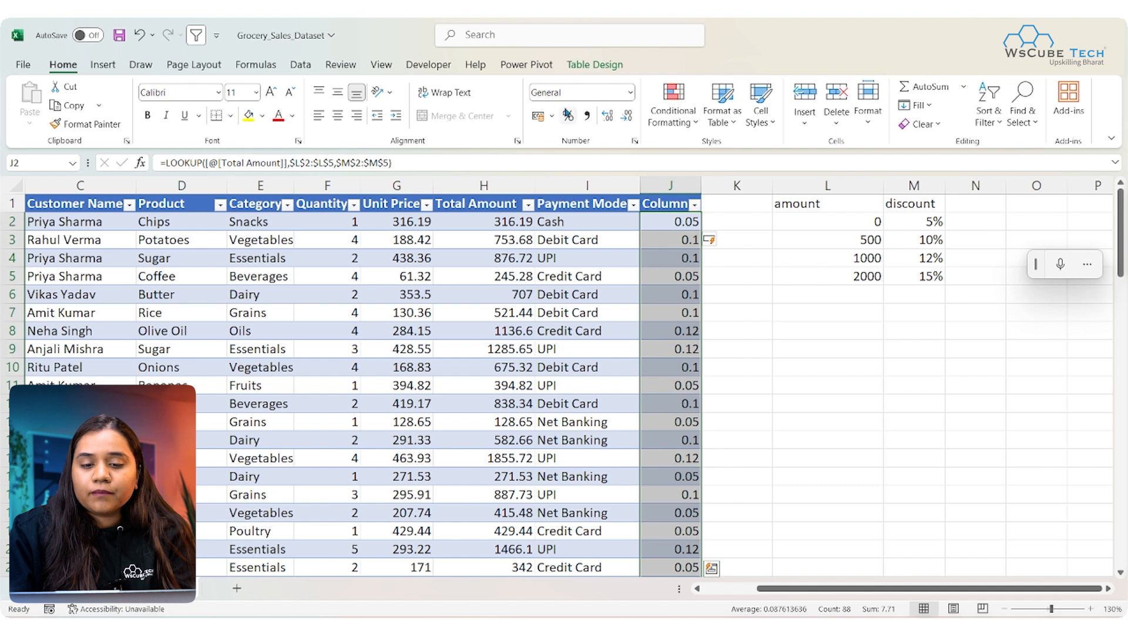
click(568, 115)
scroll(693, 397, down, 4)
scroll(693, 397, up, 4)
Rename the header of table column J to "Discount"
double_click(666, 203)
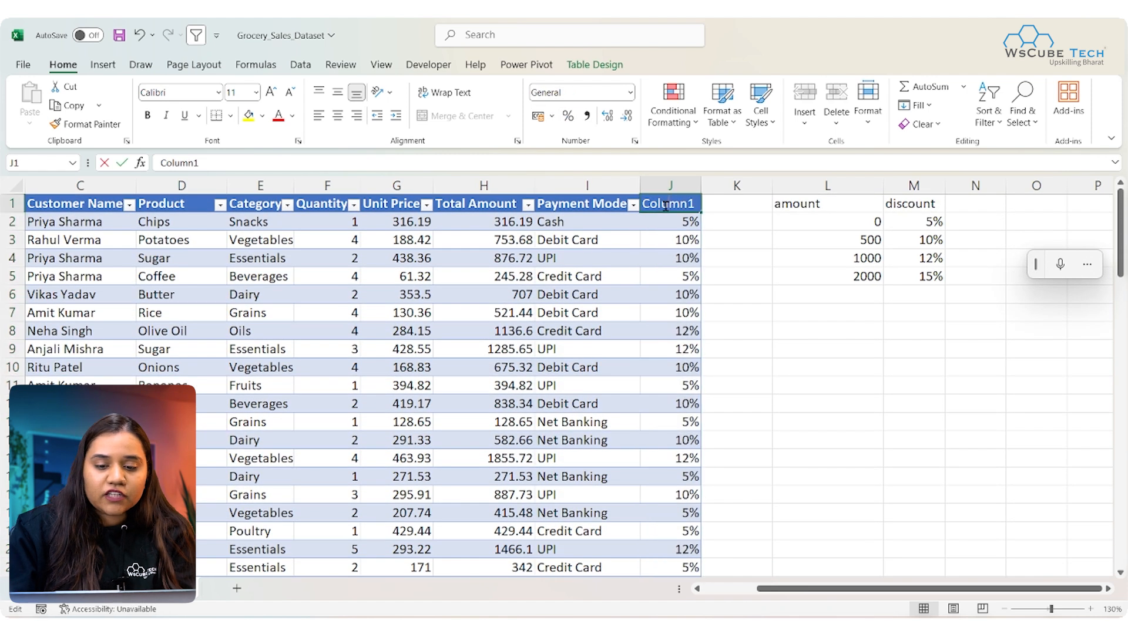
double_click(665, 205)
text(Discoun)
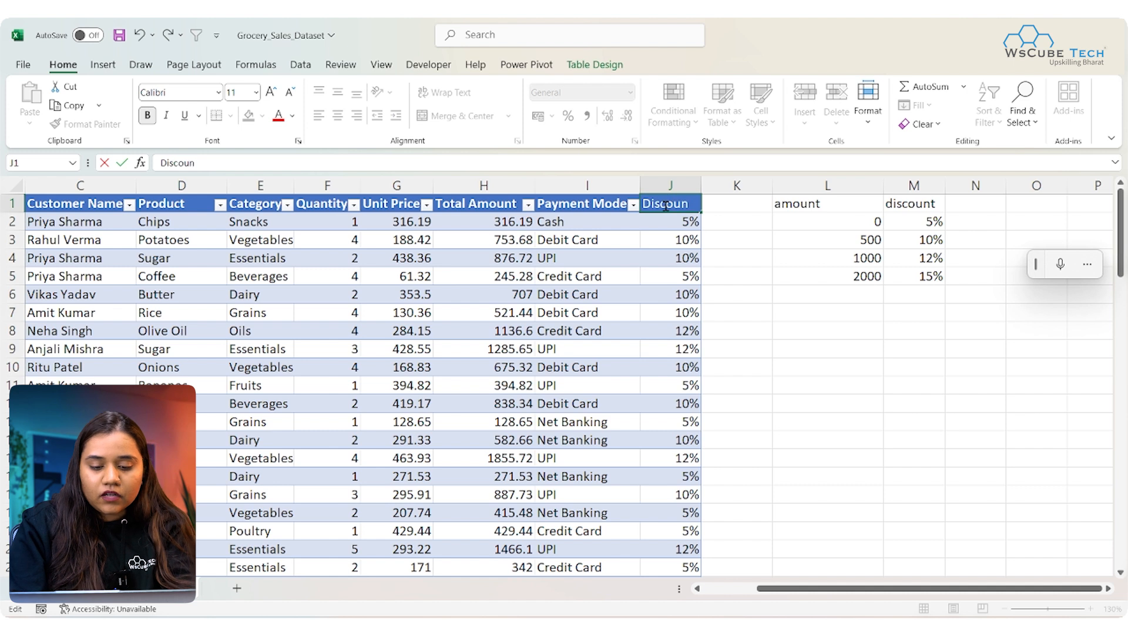
text(t %)
key(BackSpace)
key(BackSpace)
key(Return)
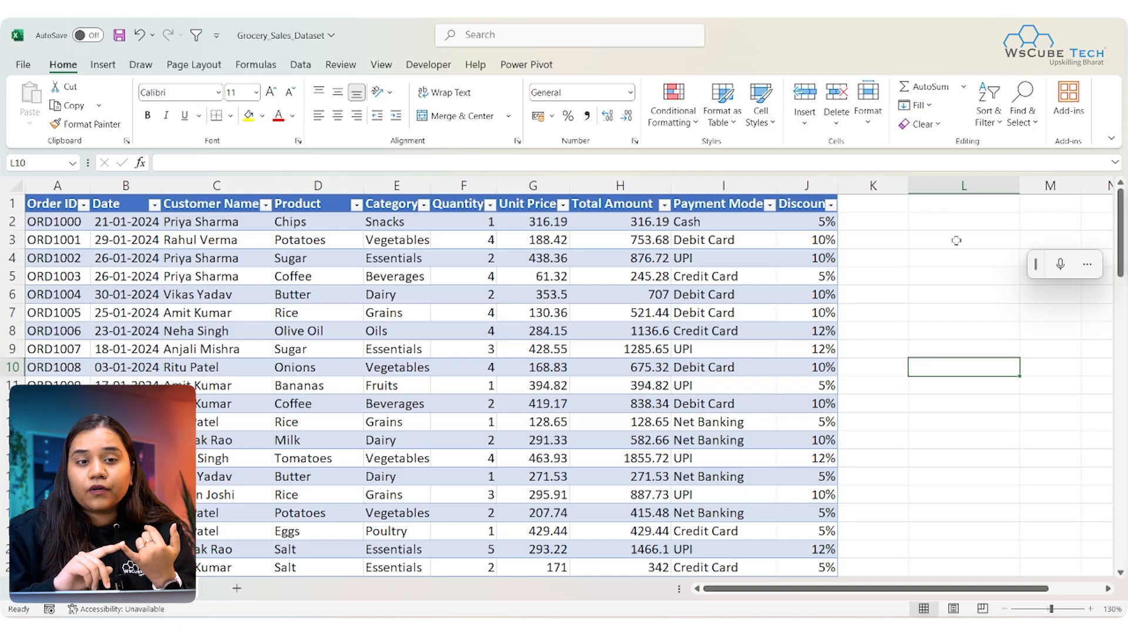
click(84, 292)
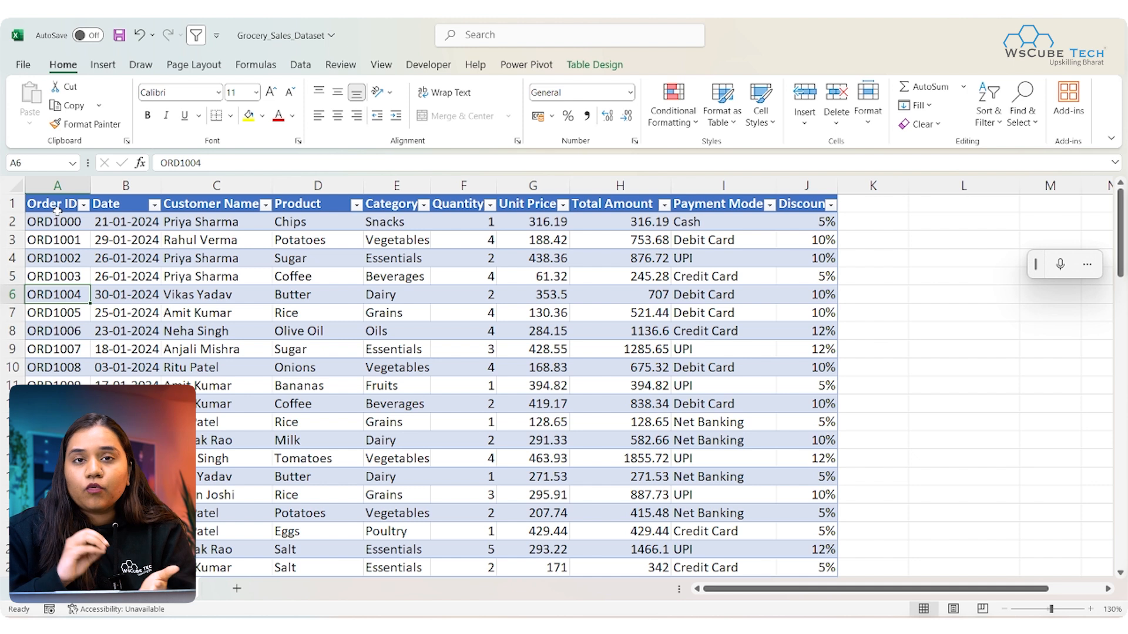
click(53, 313)
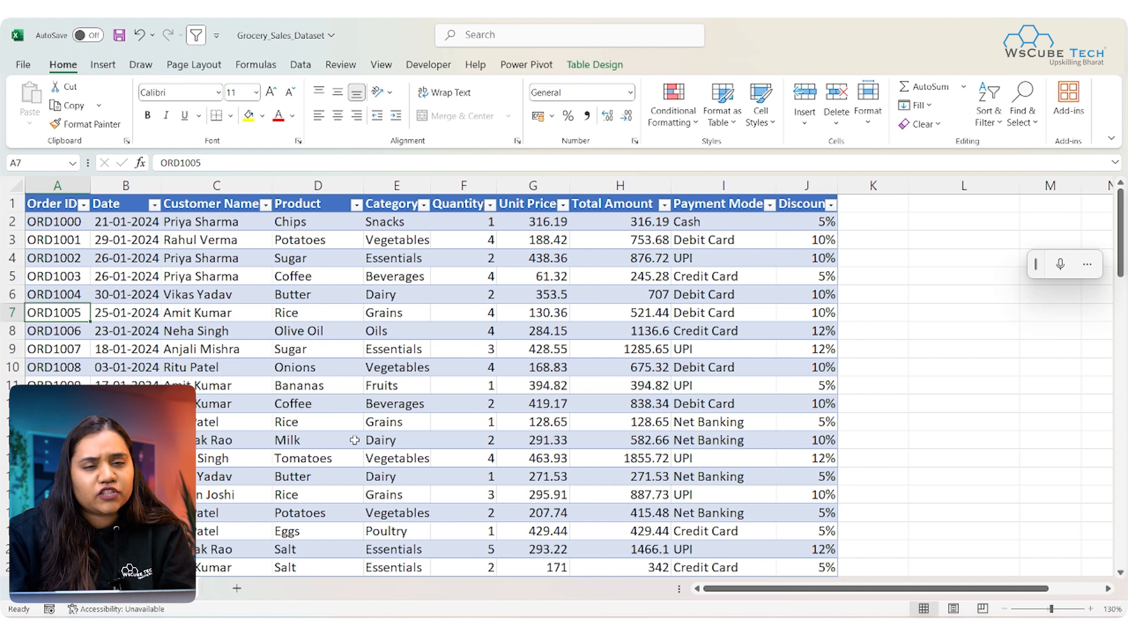
click(917, 288)
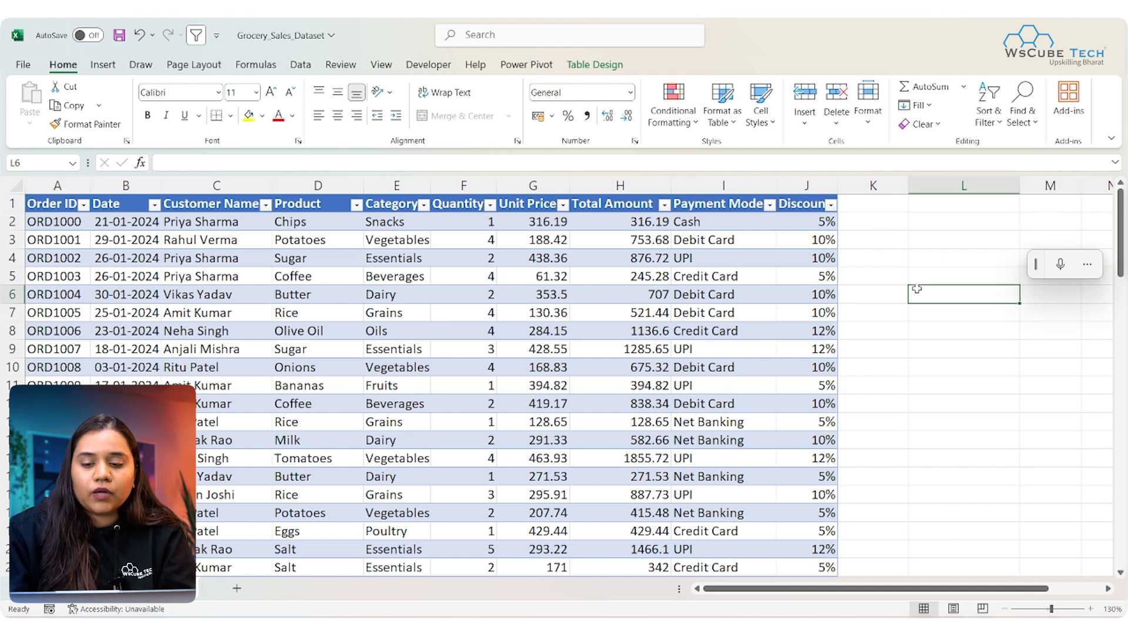
text(=)
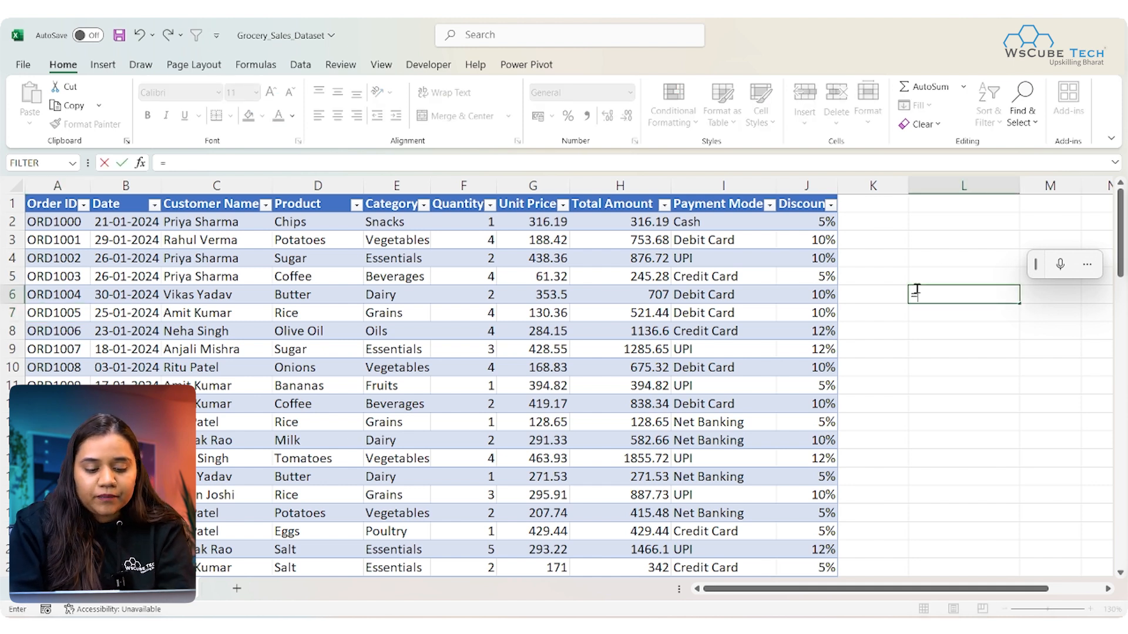
key(BackSpace)
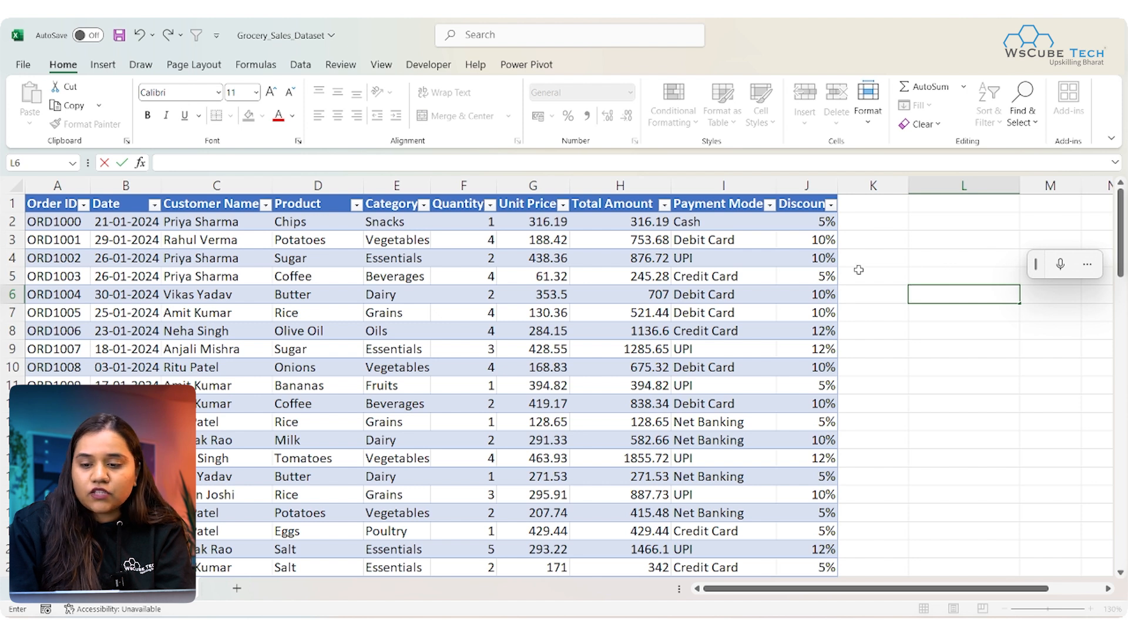
Enter the order ID to look up in cell L5
click(928, 269)
text(ORD)
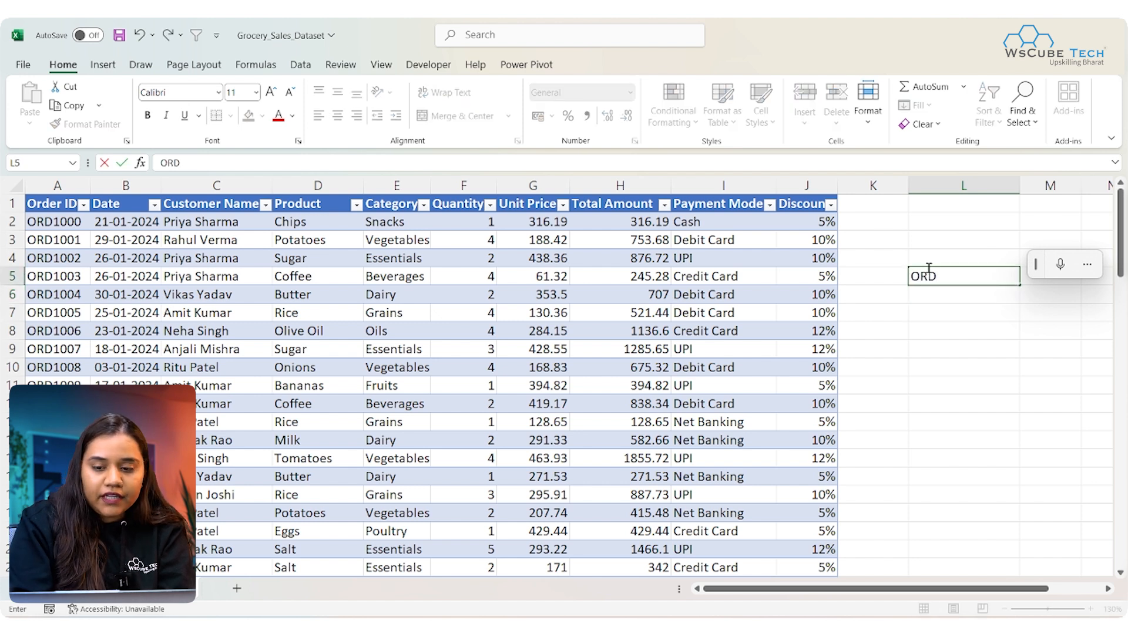
text(1016)
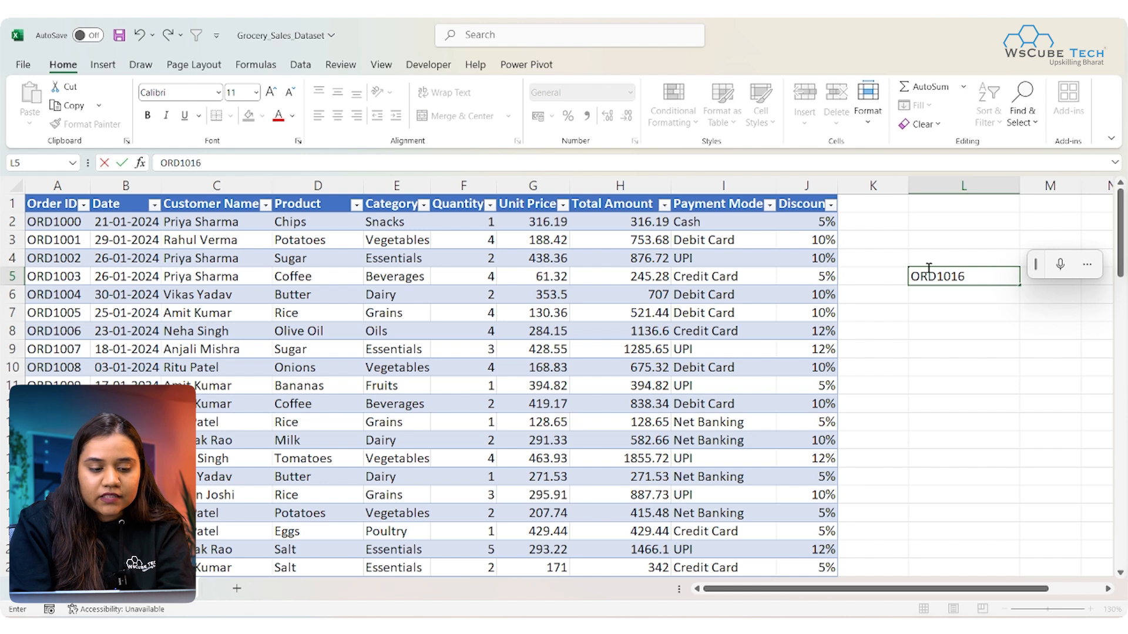
key(Return)
Start a VLOOKUP formula in cell L8 with L5 as the lookup value and the whole Table1 as the table array
click(956, 334)
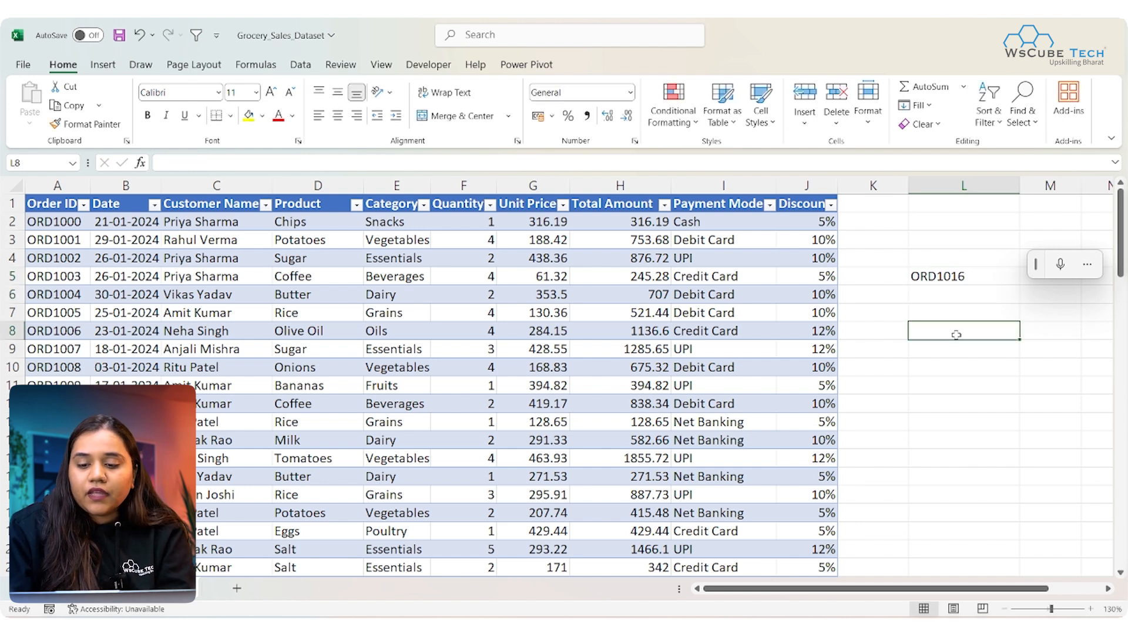
text(=v)
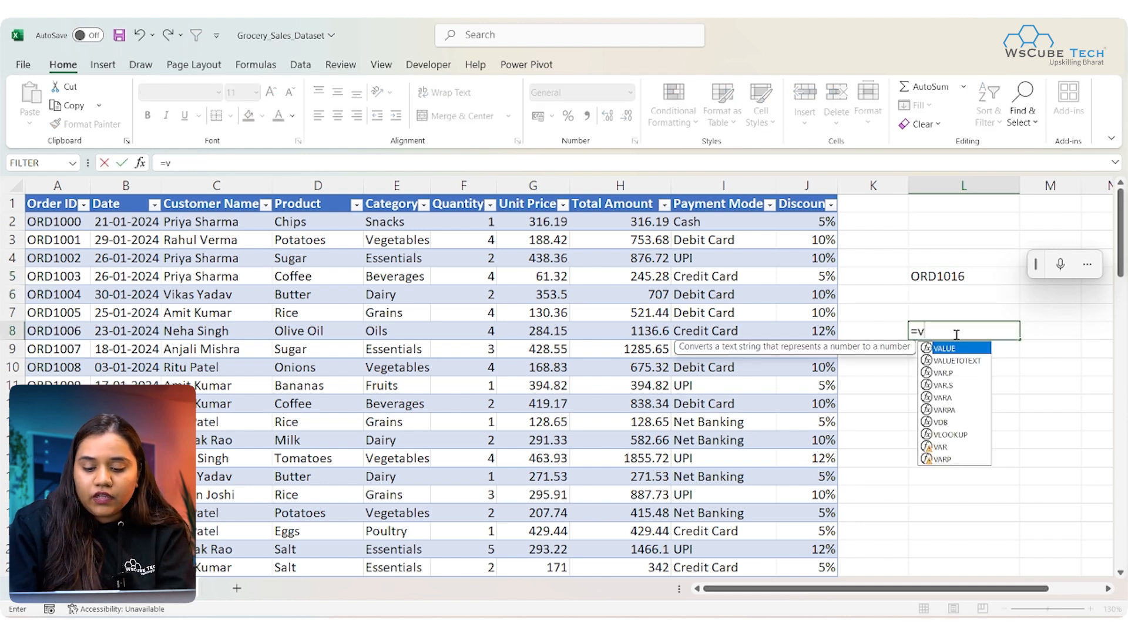
text(l)
key(Tab)
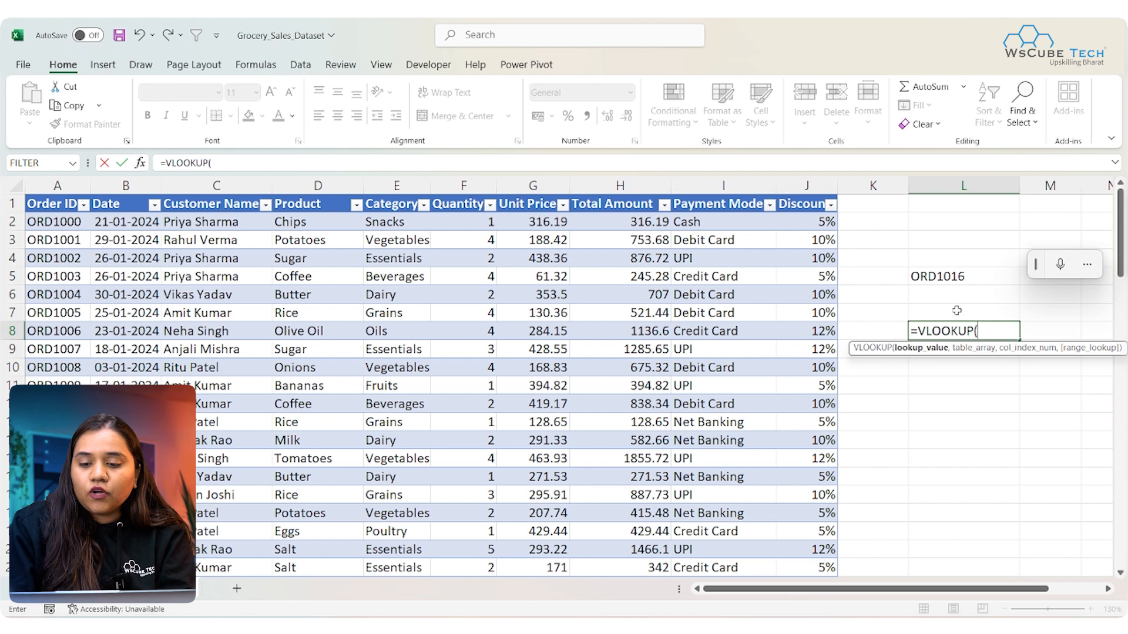
click(954, 276)
text(,)
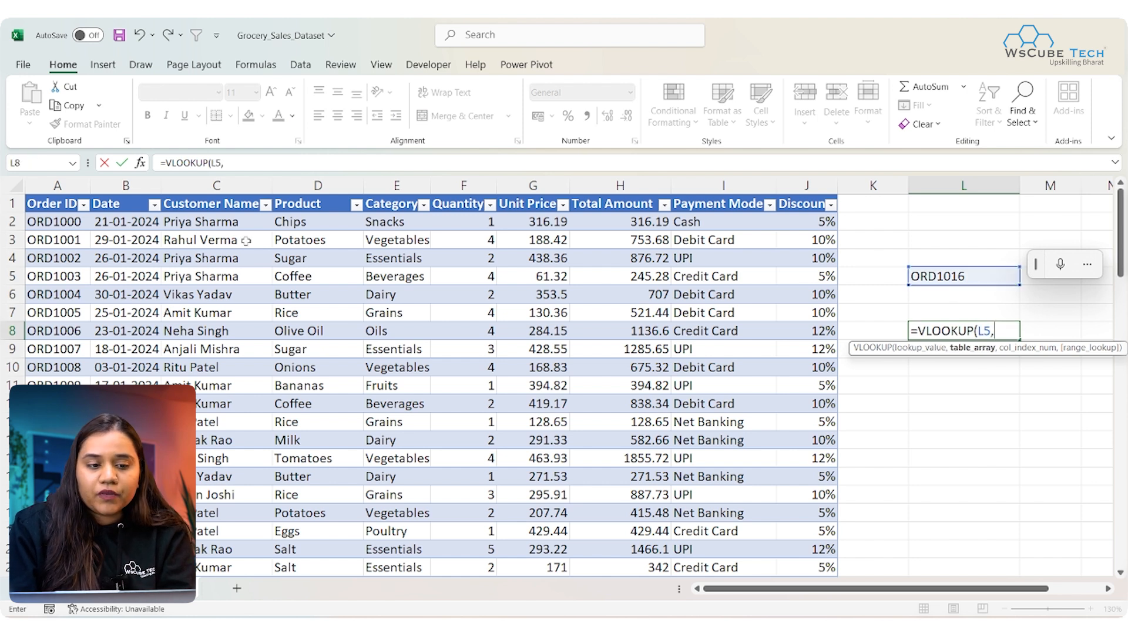
click(25, 194)
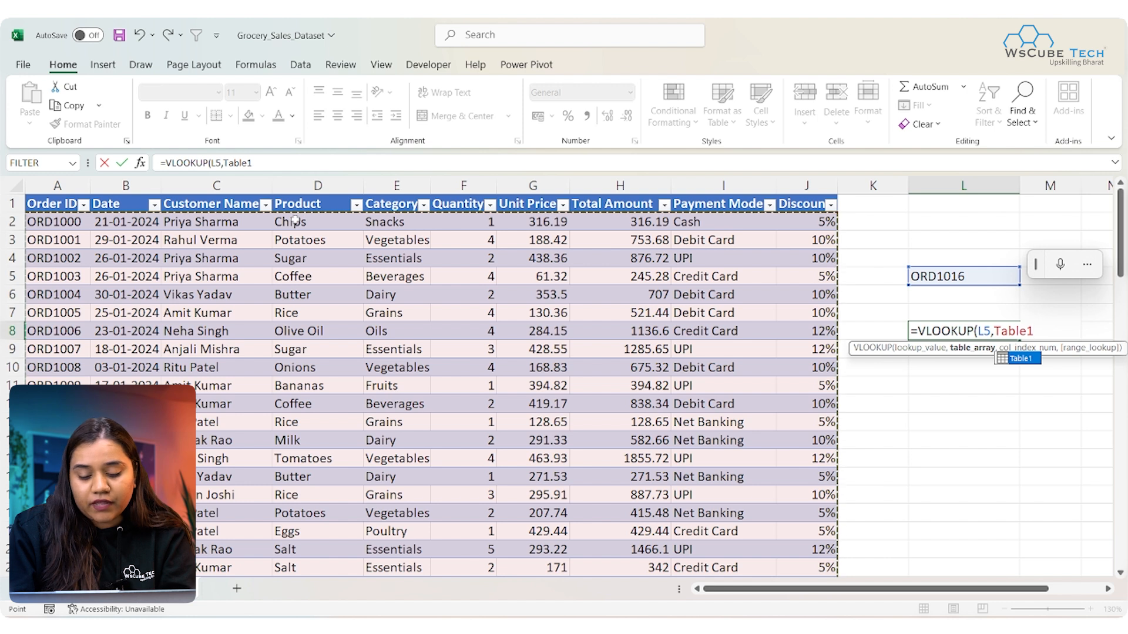
text(,)
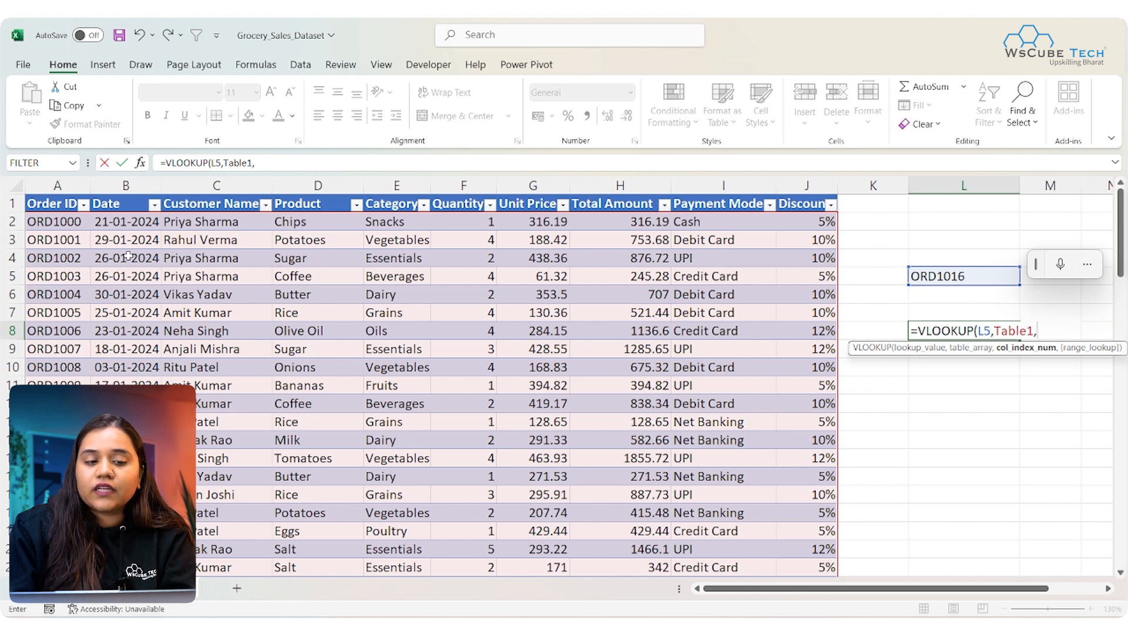
Complete L8's VLOOKUP with column index 3 and an exact match, and check the result against the order's table row
text(3,)
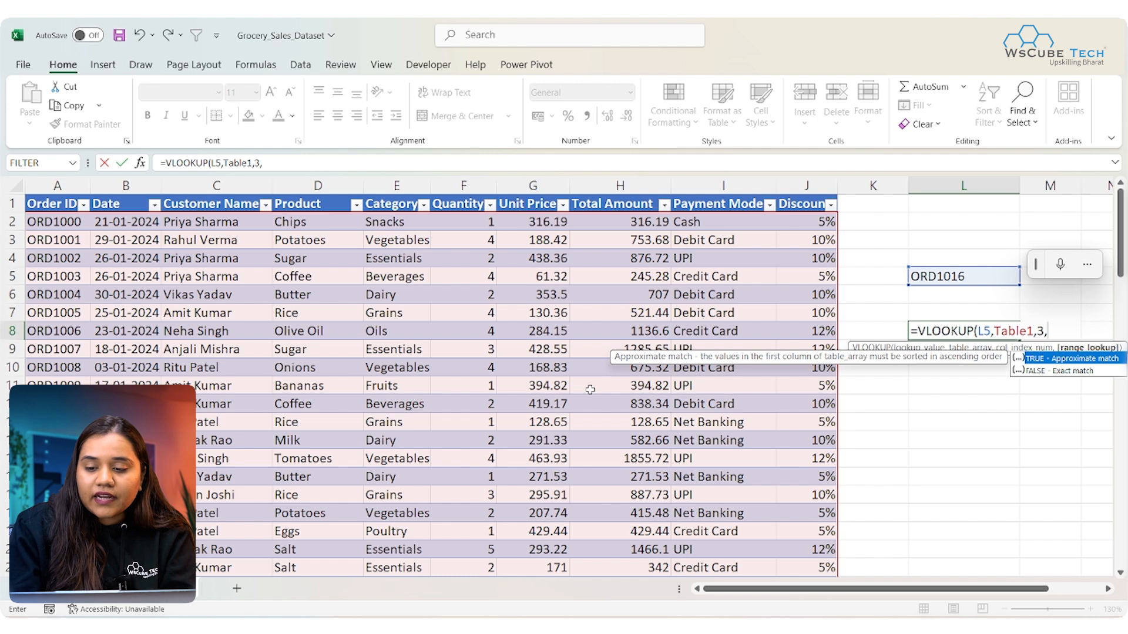
key(Down)
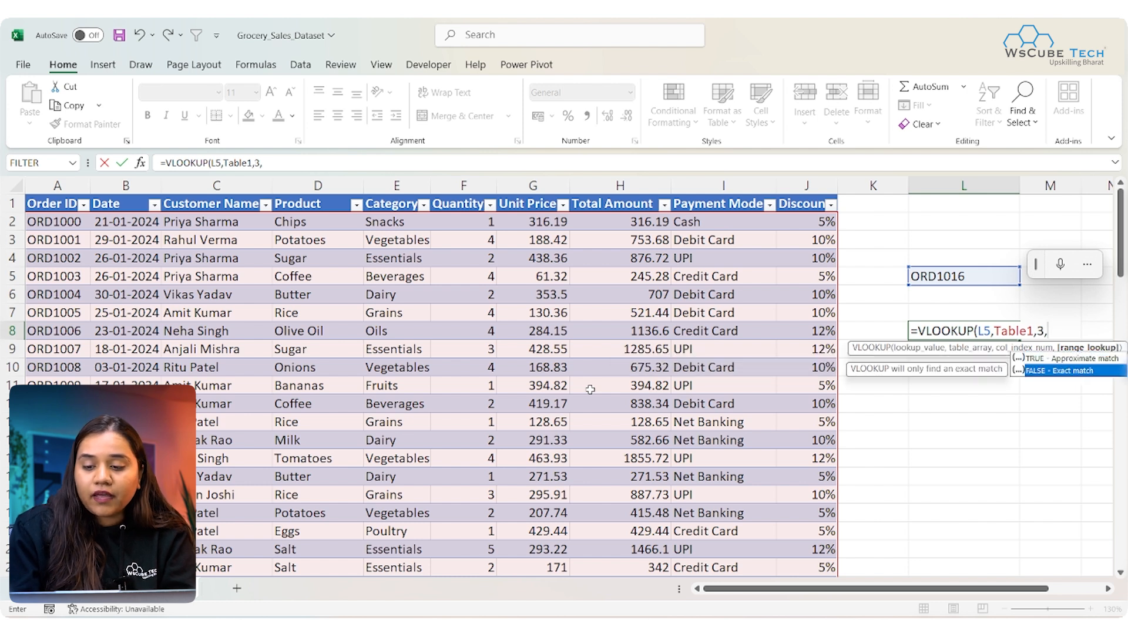
key(Tab)
text())
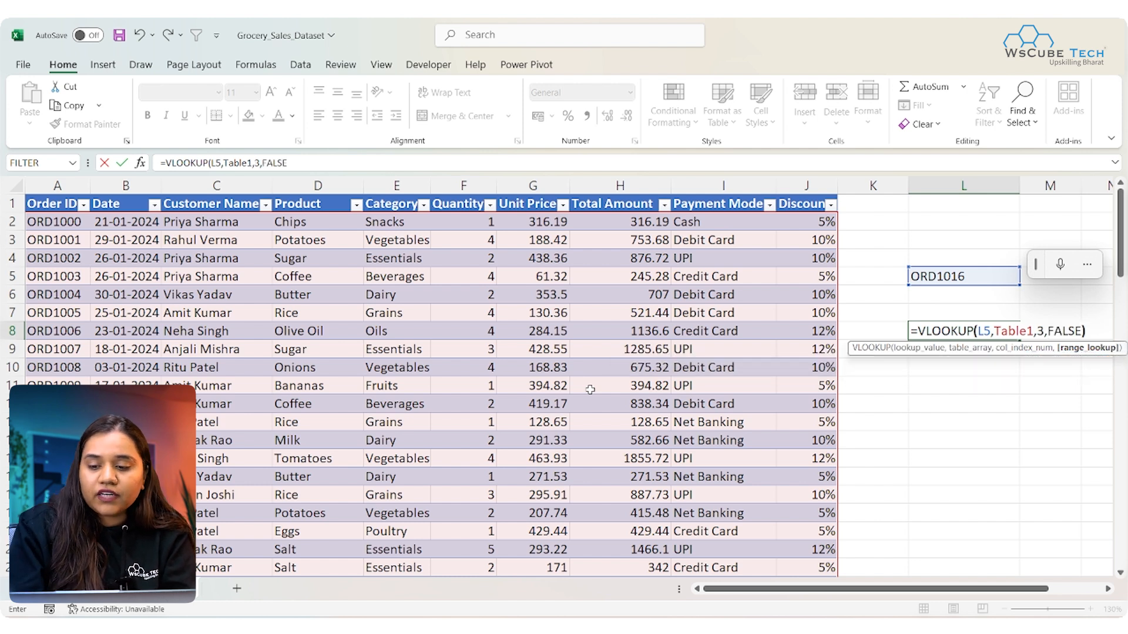
key(Return)
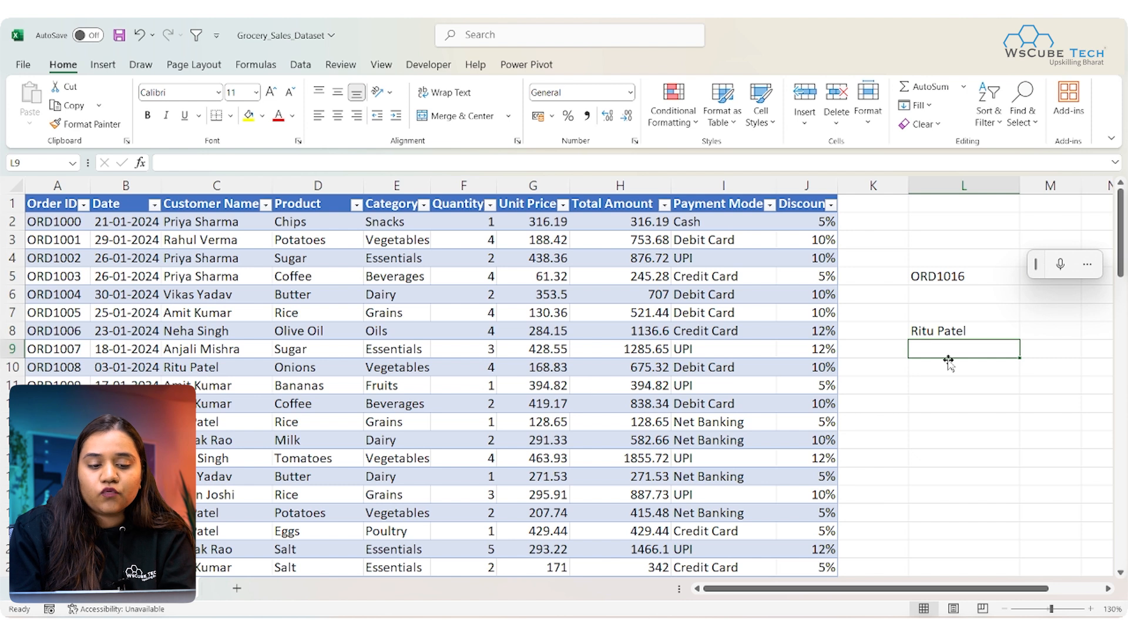
click(57, 513)
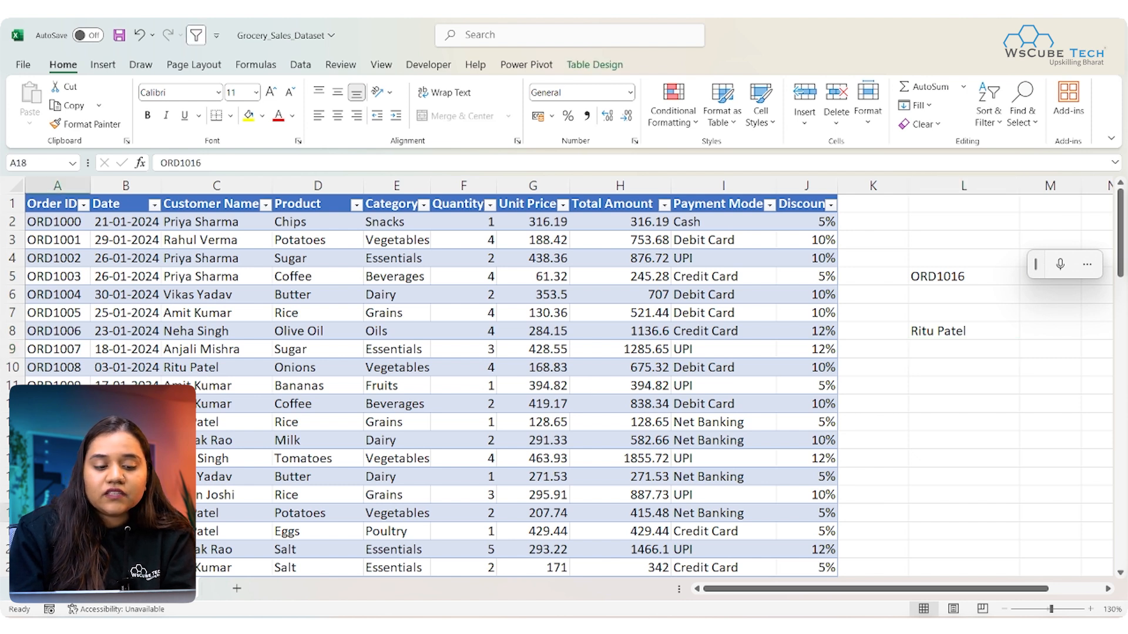
click(185, 513)
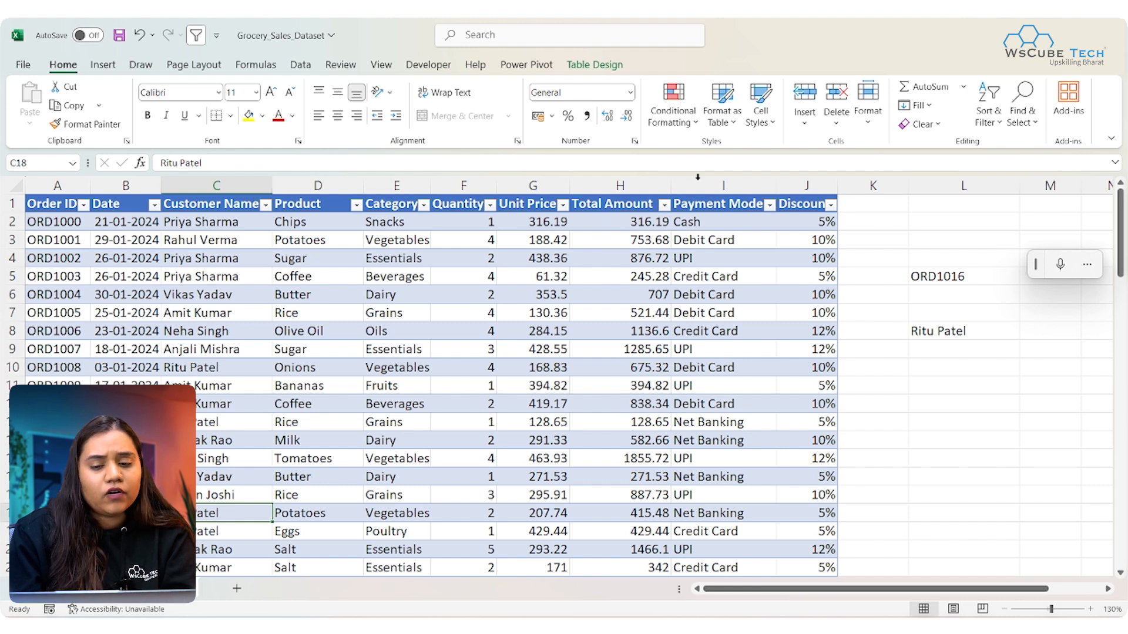
Change the column index in L8's VLOOKUP formula to the array {3,8,9}
double_click(966, 339)
click(1035, 348)
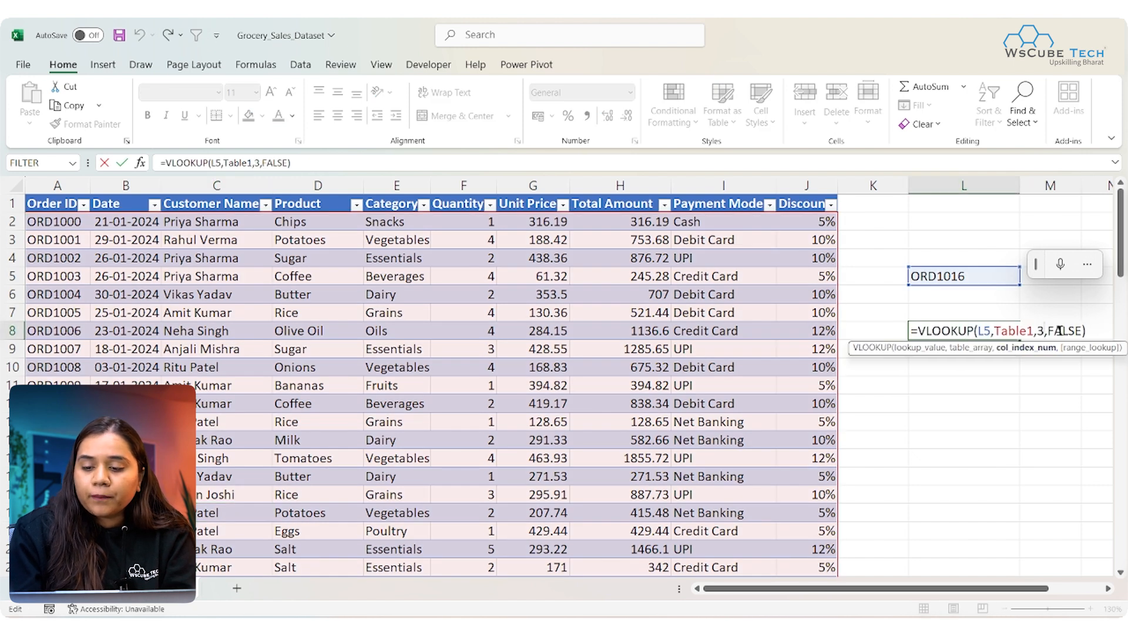
key(BackSpace)
text({3,)
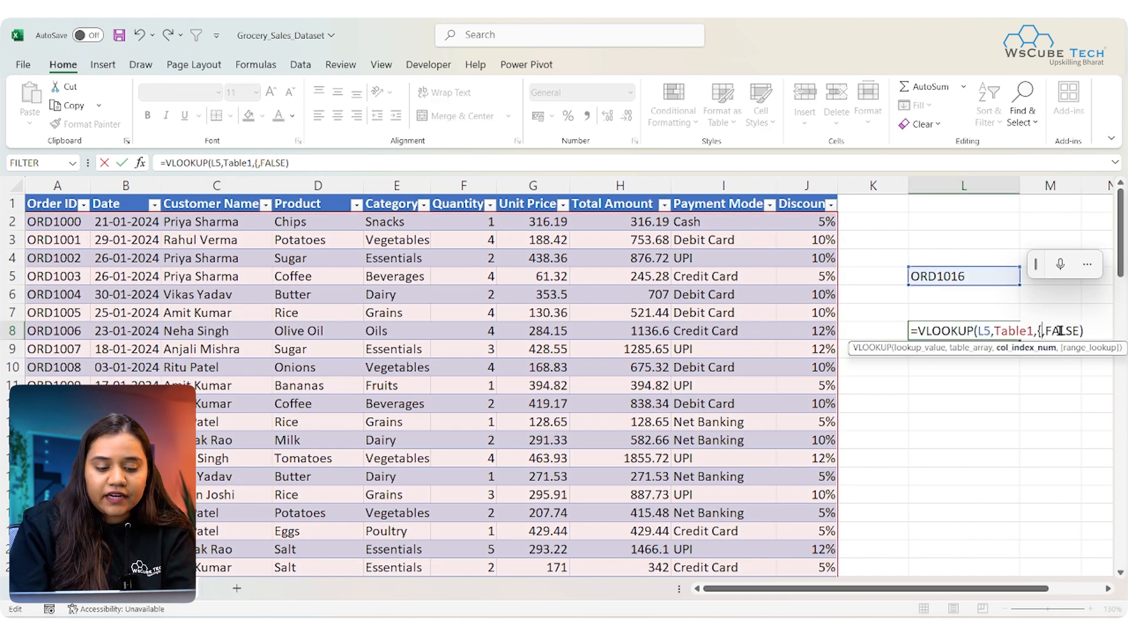
text(8,9})
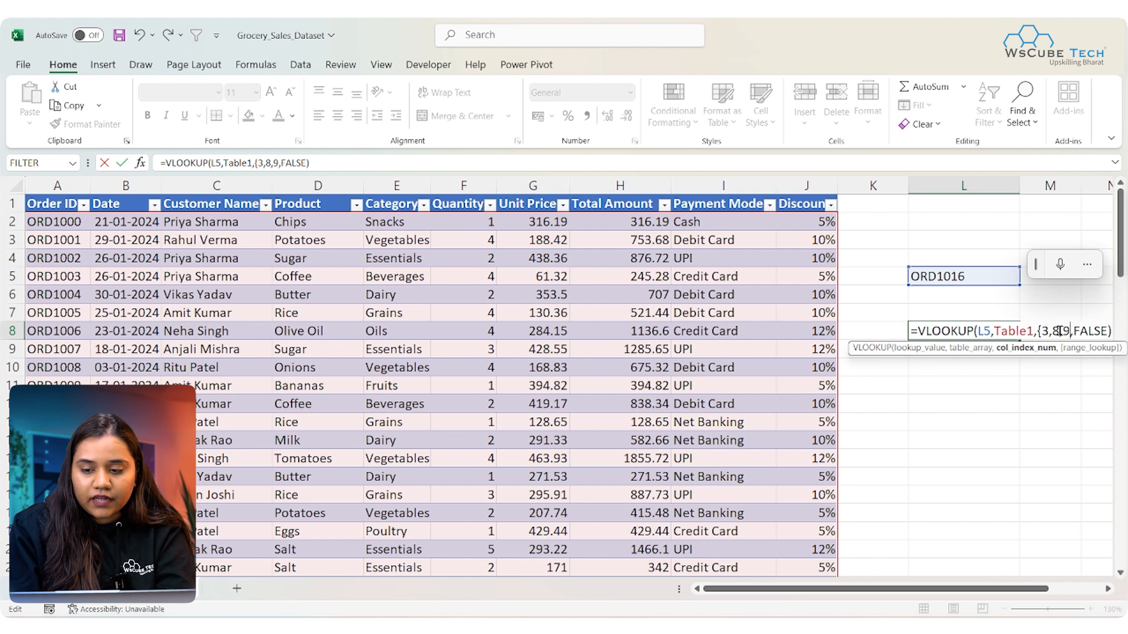
key(Return)
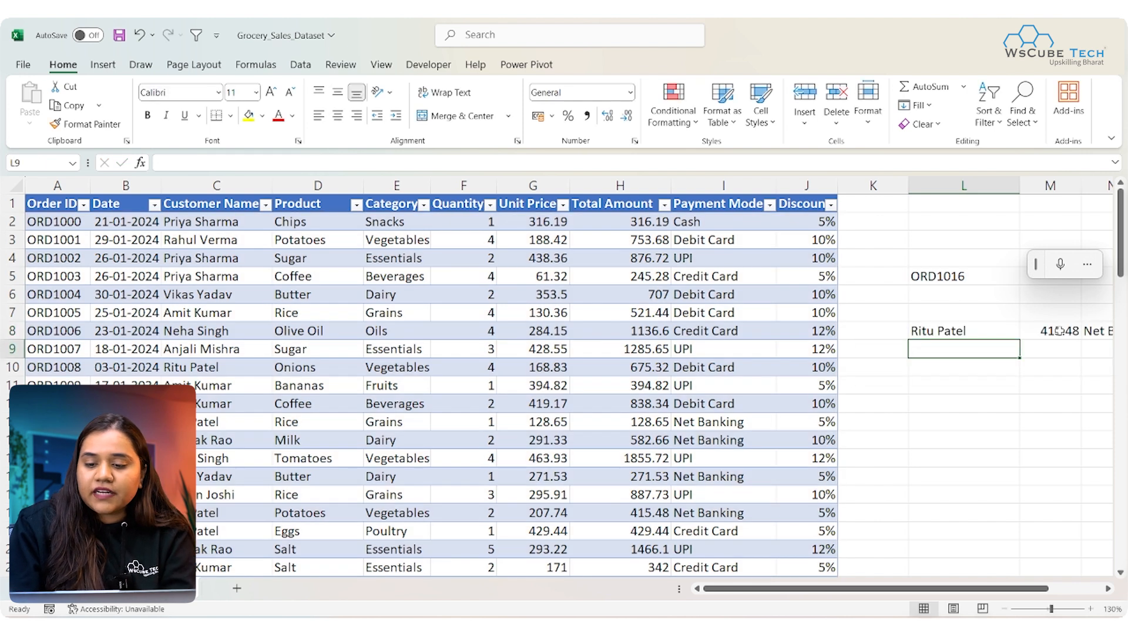
Examine the spilled VLOOKUP results in row 8 and compare them with the matching order's values in table row 18
scroll(1037, 420, right, 3)
scroll(1037, 420, right, 1)
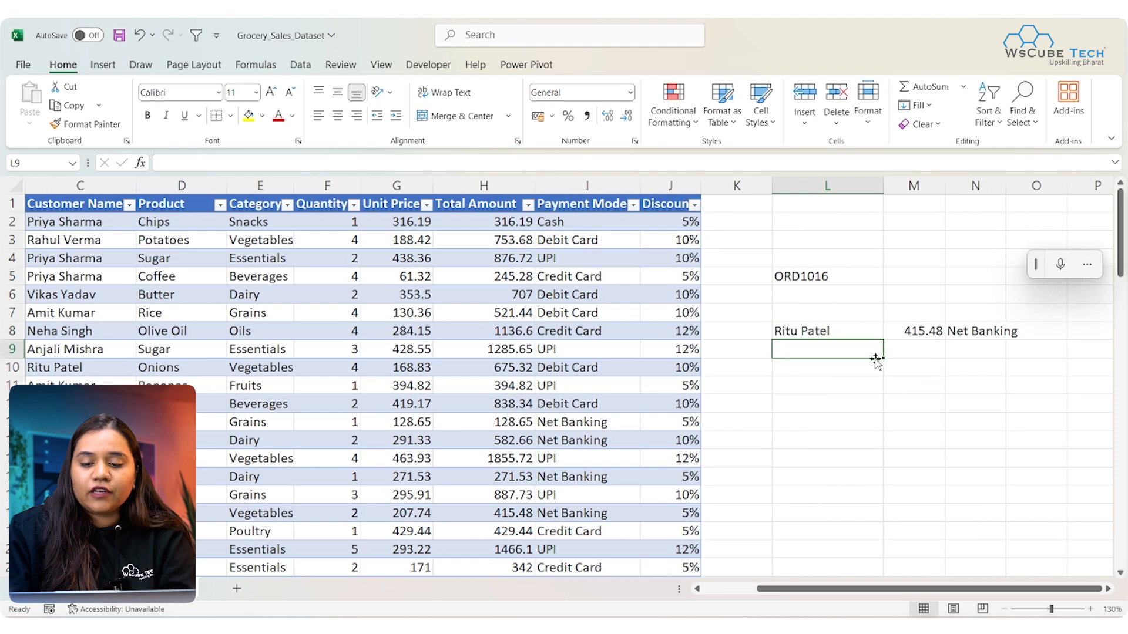
click(810, 327)
click(918, 329)
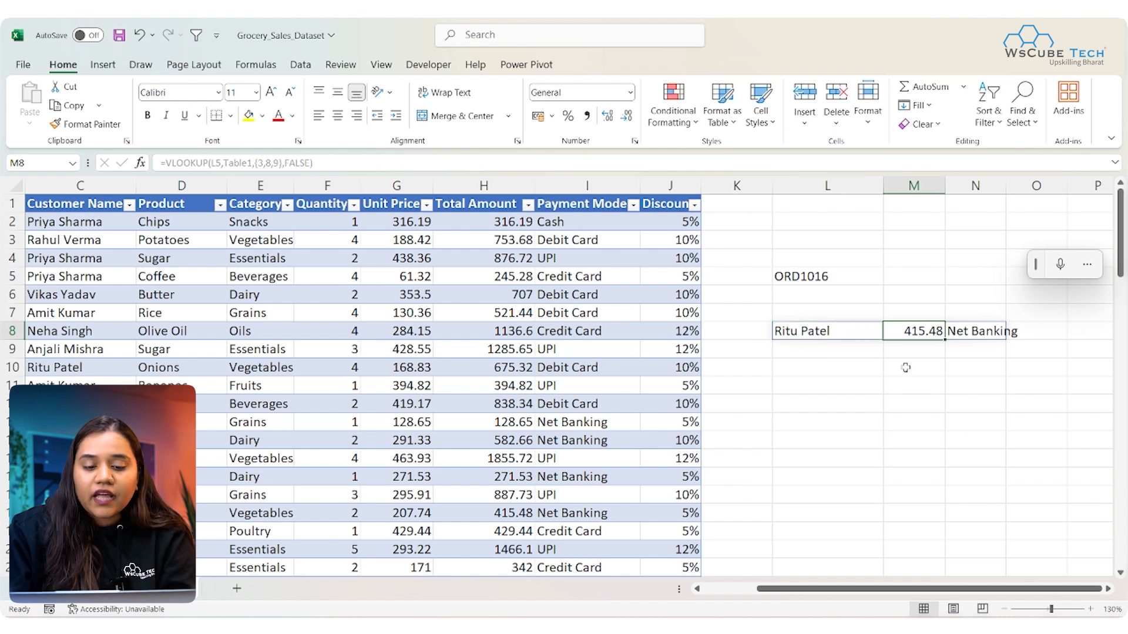
click(963, 344)
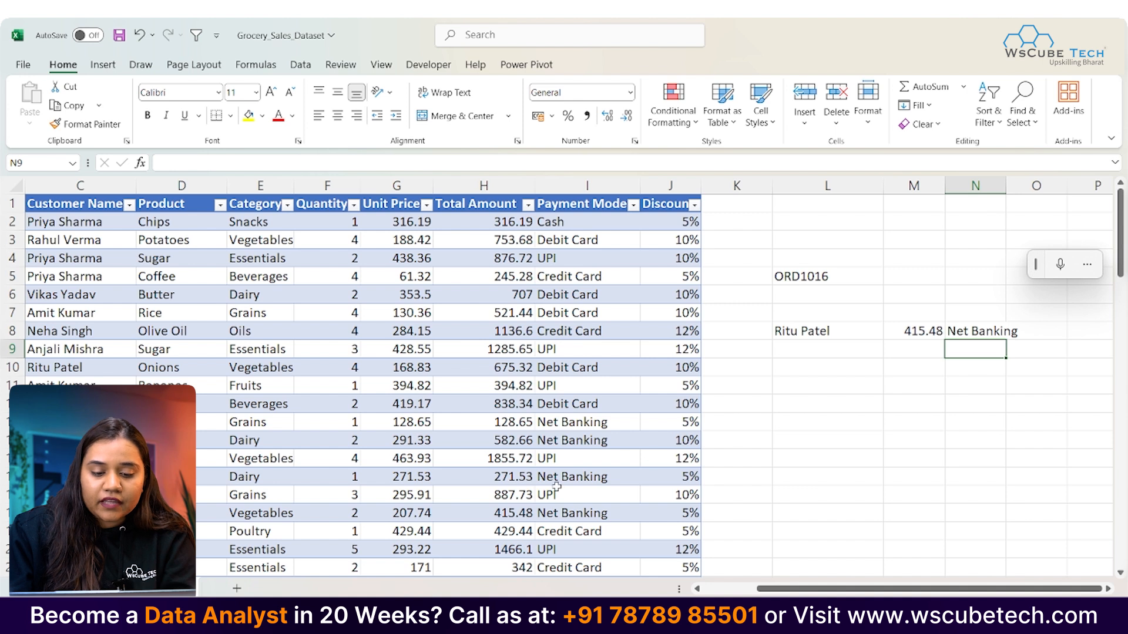
scroll(493, 514, left, 3)
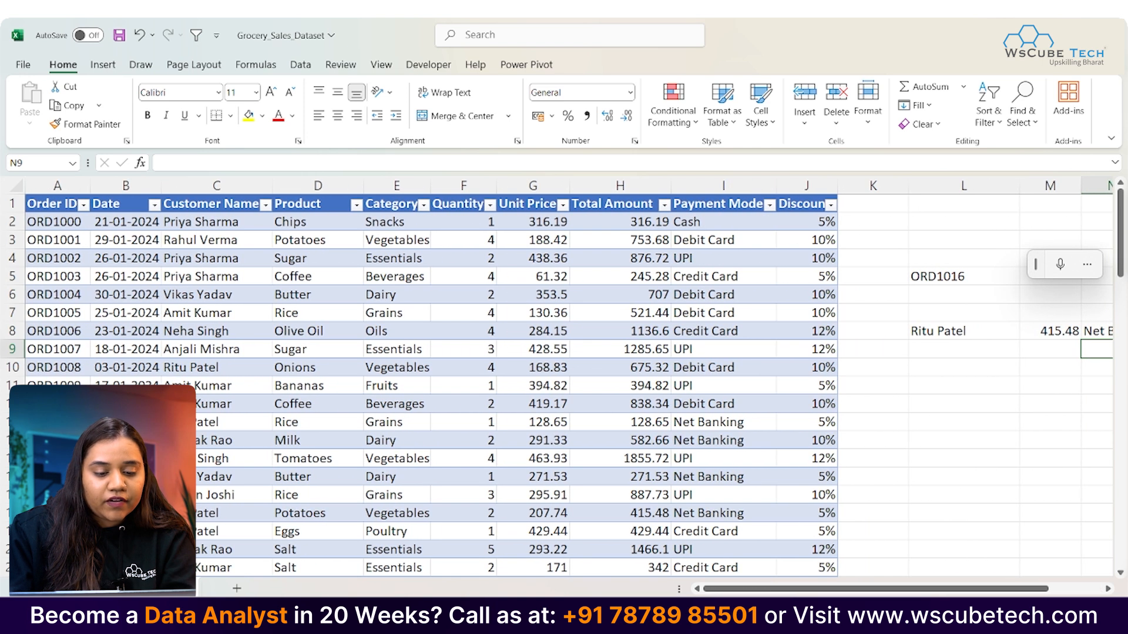
click(57, 513)
key(Right)
key(Right)
key(Right)
key(Right)
key(Right)
key(Right)
key(Right)
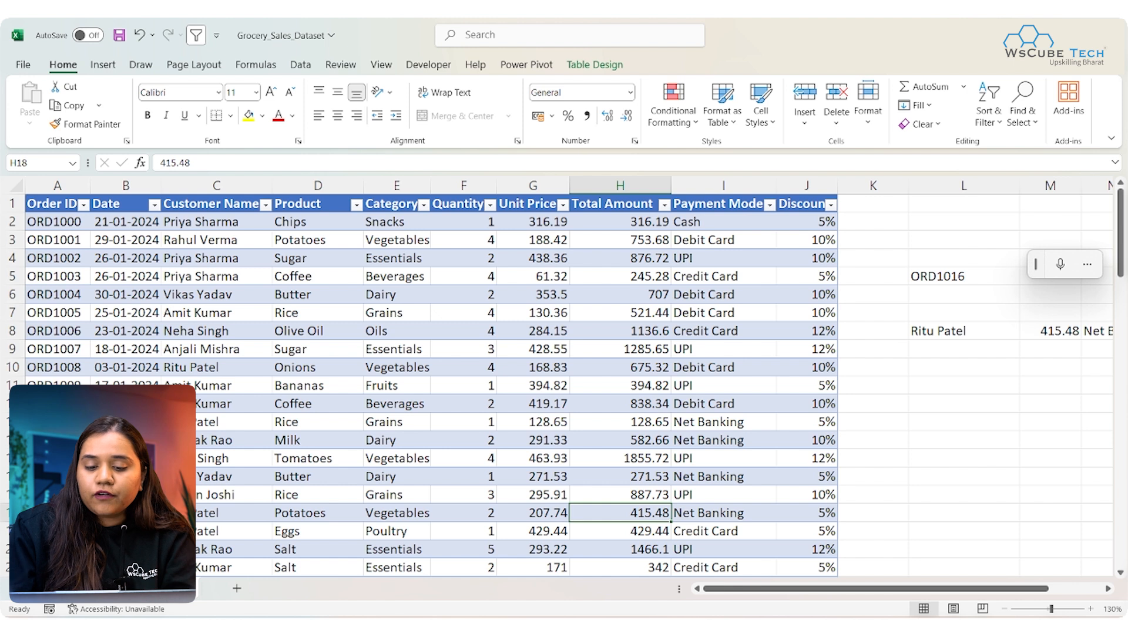
Auto-fit the width of column N to its contents
scroll(640, 514, right, 2)
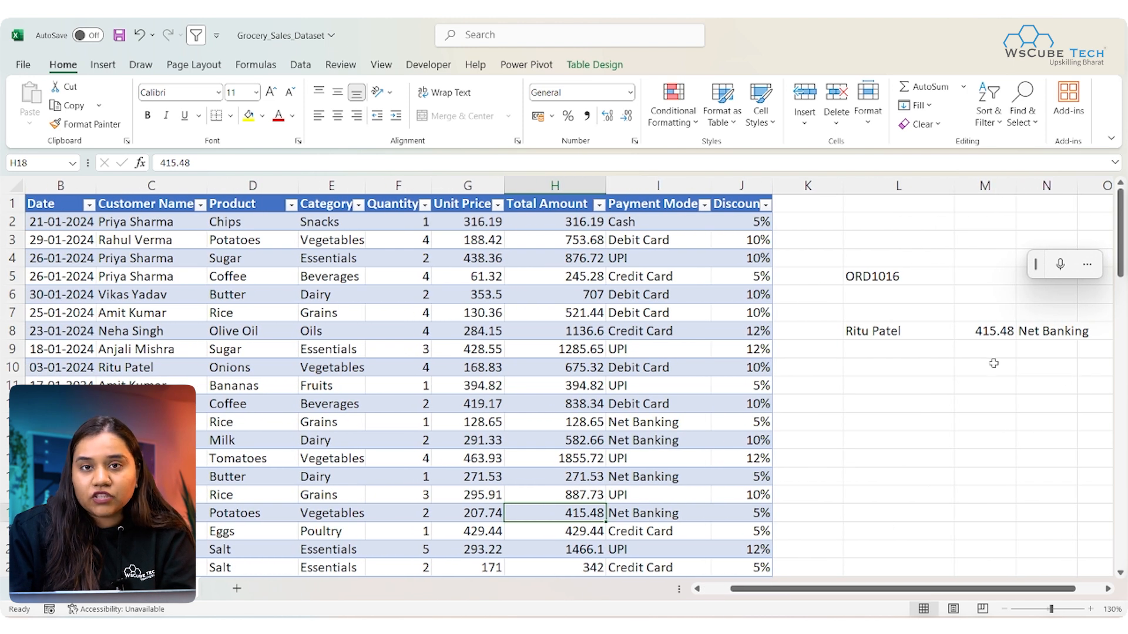
double_click(1080, 188)
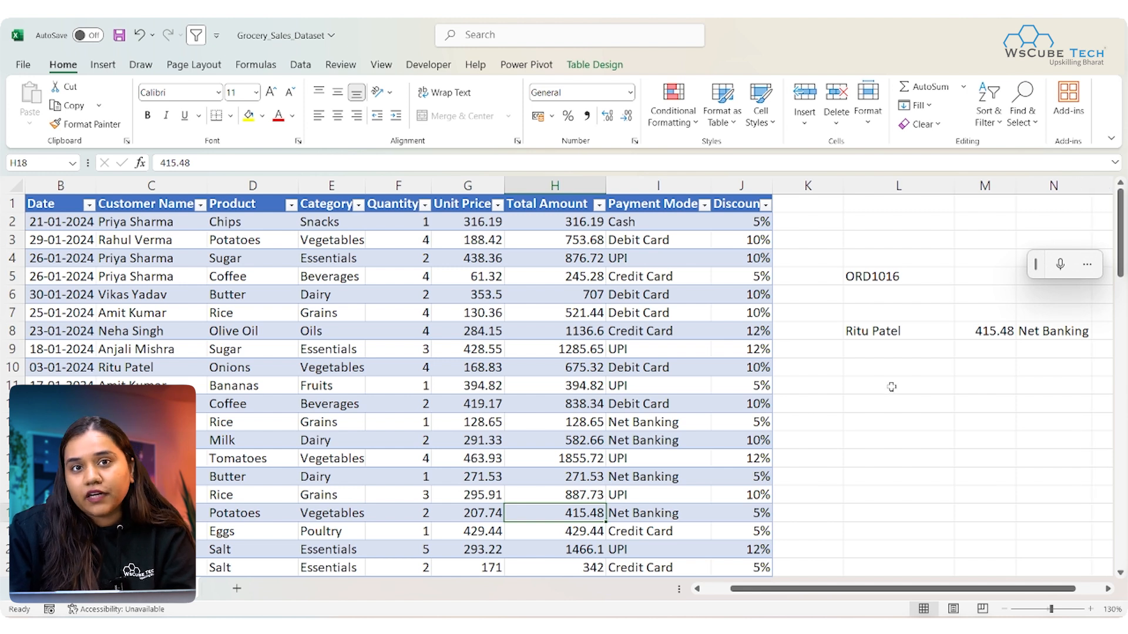
Change the order ID in cell L5 to the one in table row 14 and view the lookup results in row 8
scroll(666, 321, left, 1)
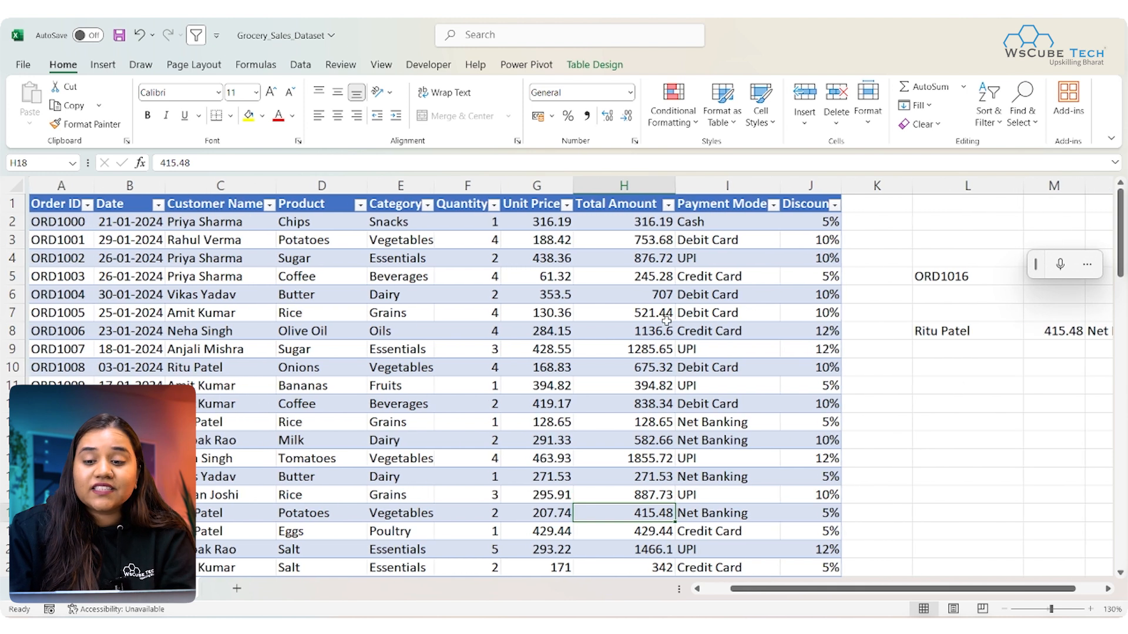
click(967, 281)
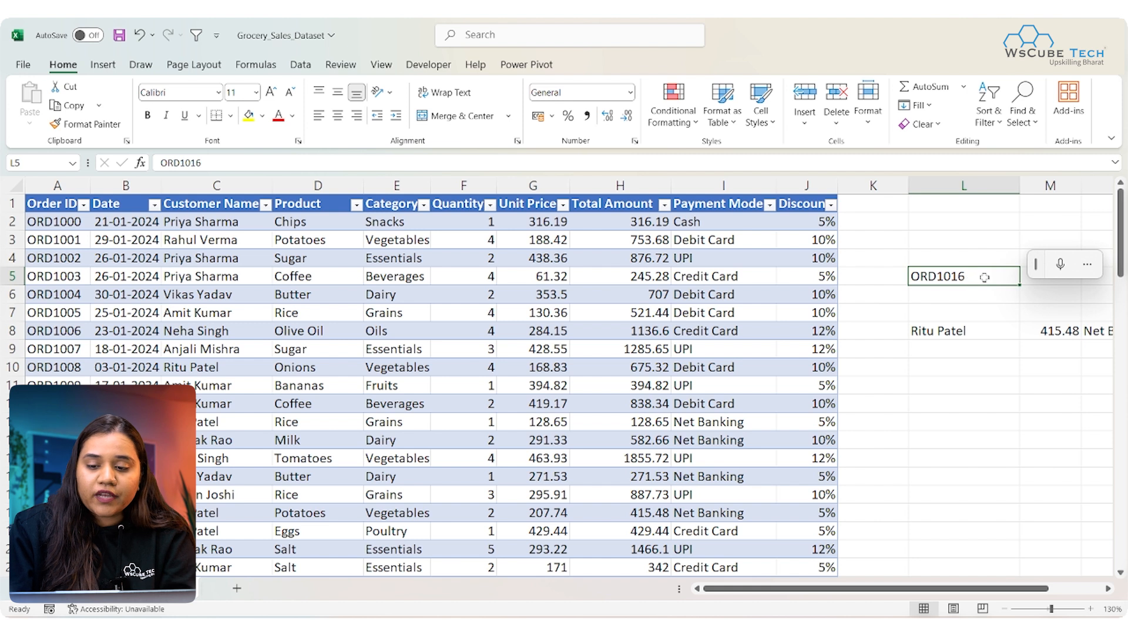
double_click(984, 277)
key(BackSpace)
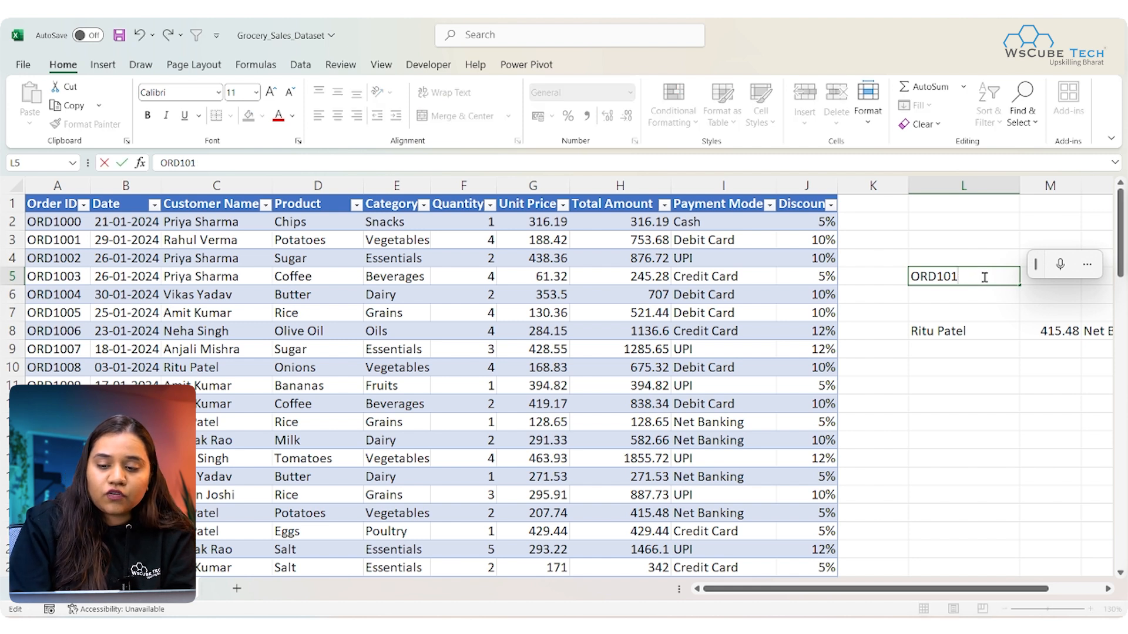
text(2)
key(Return)
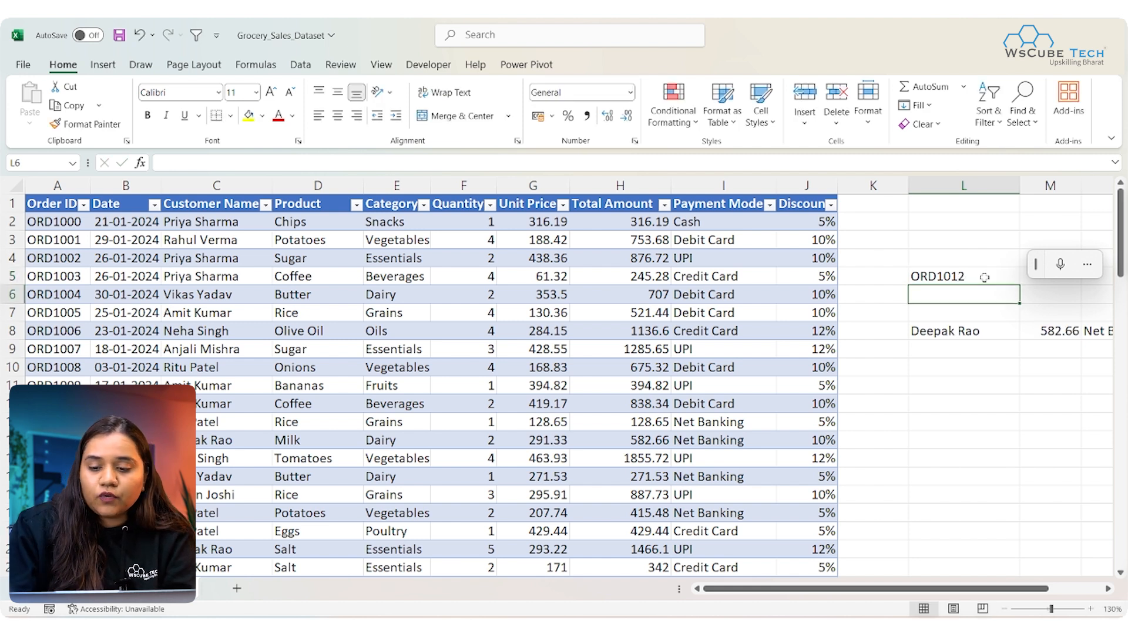
scroll(988, 359, right, 2)
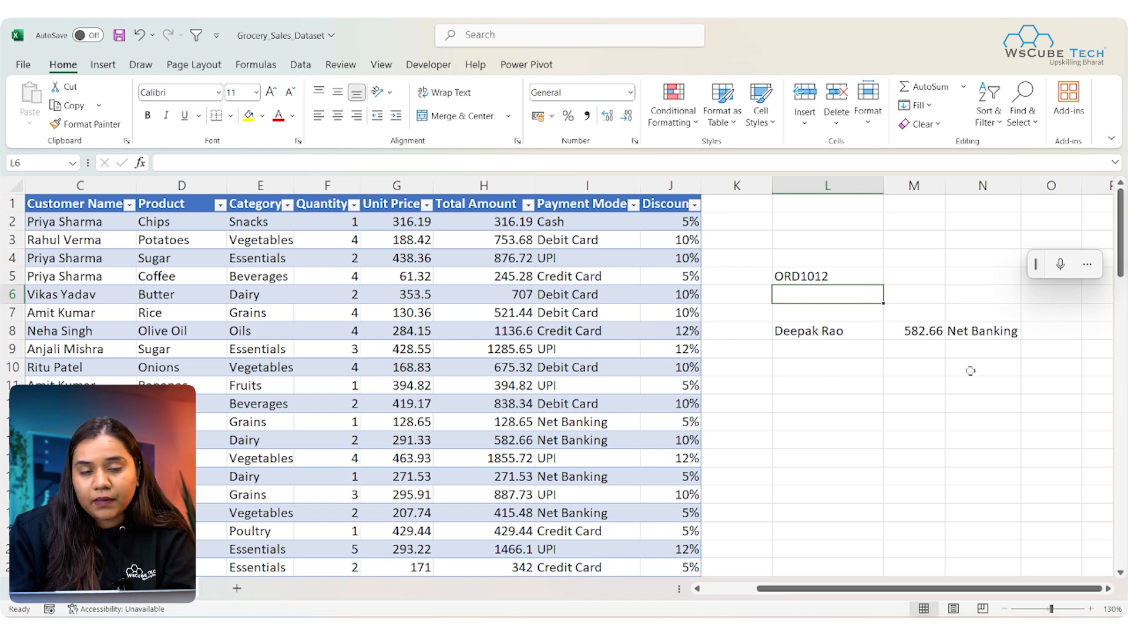
Add a list data validation dropdown to cell L5, sourced from the order ID column range $A$2:$A$89
scroll(907, 326, left, 3)
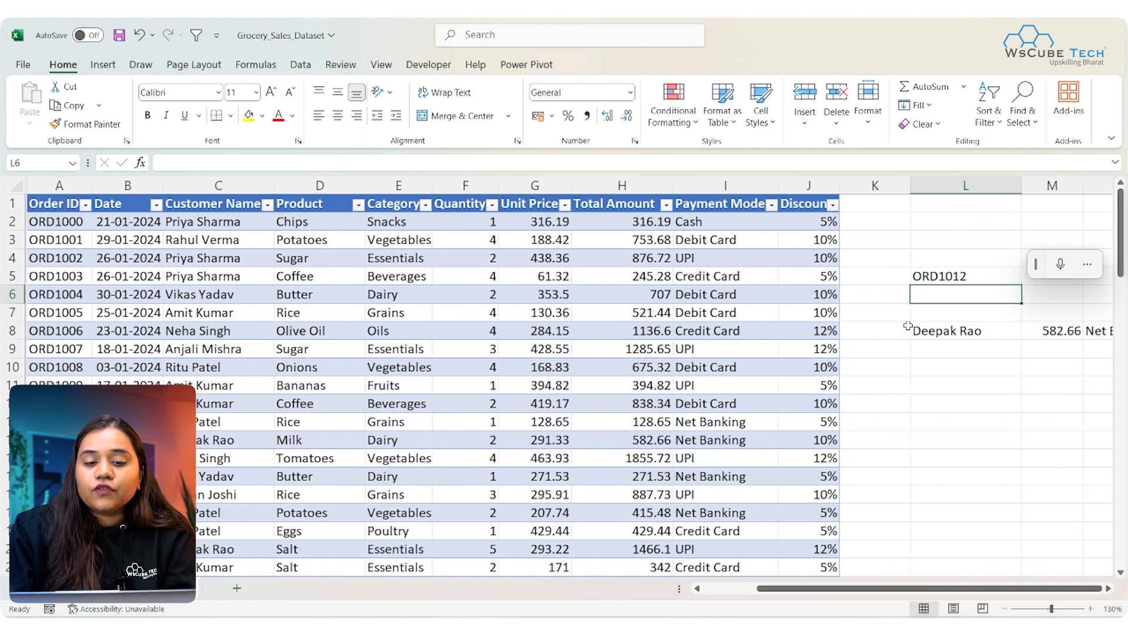
click(941, 279)
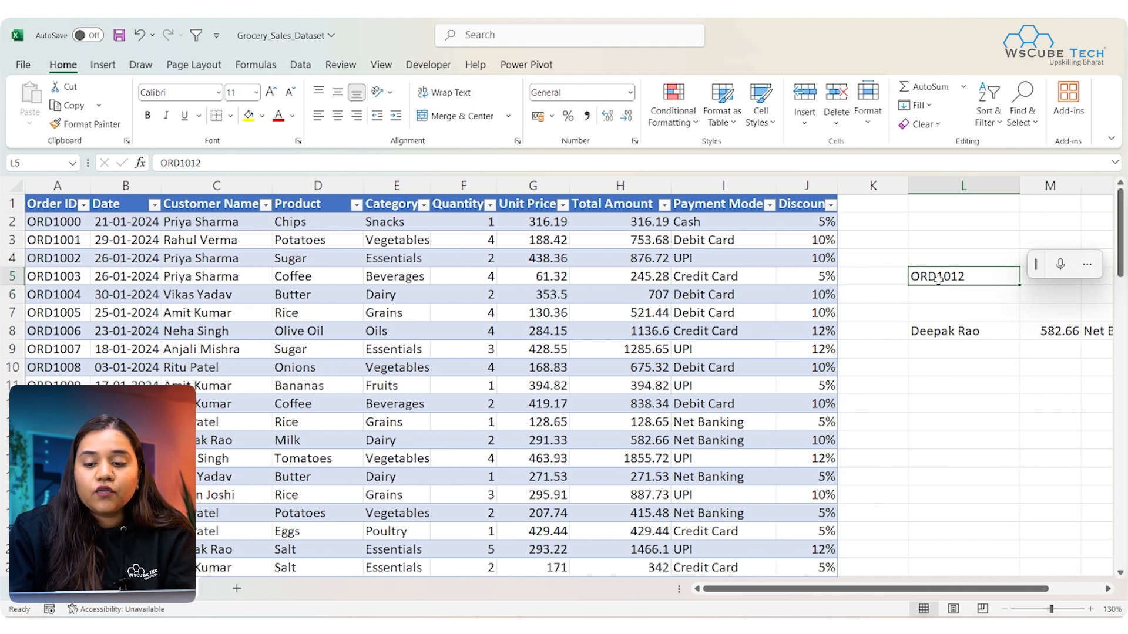
click(301, 66)
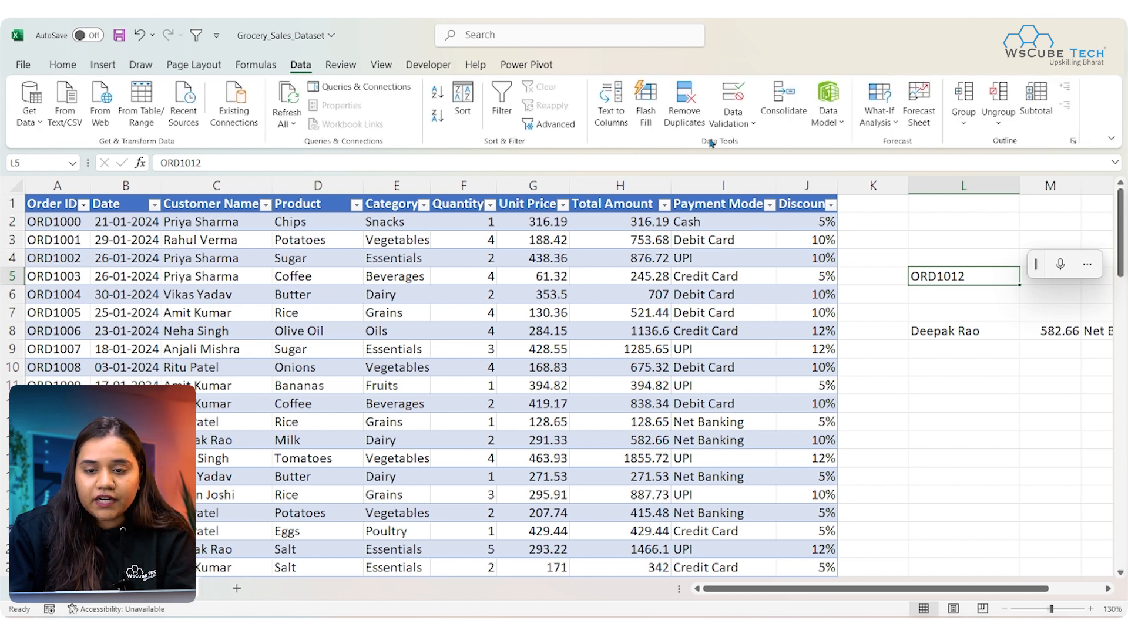
click(733, 115)
click(773, 152)
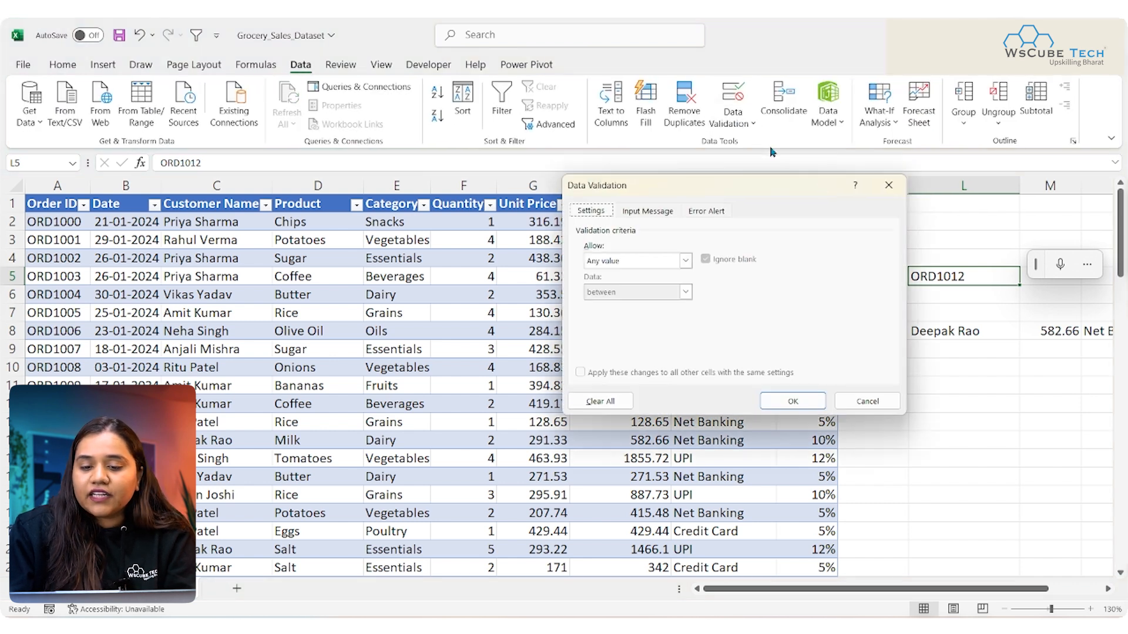
click(684, 260)
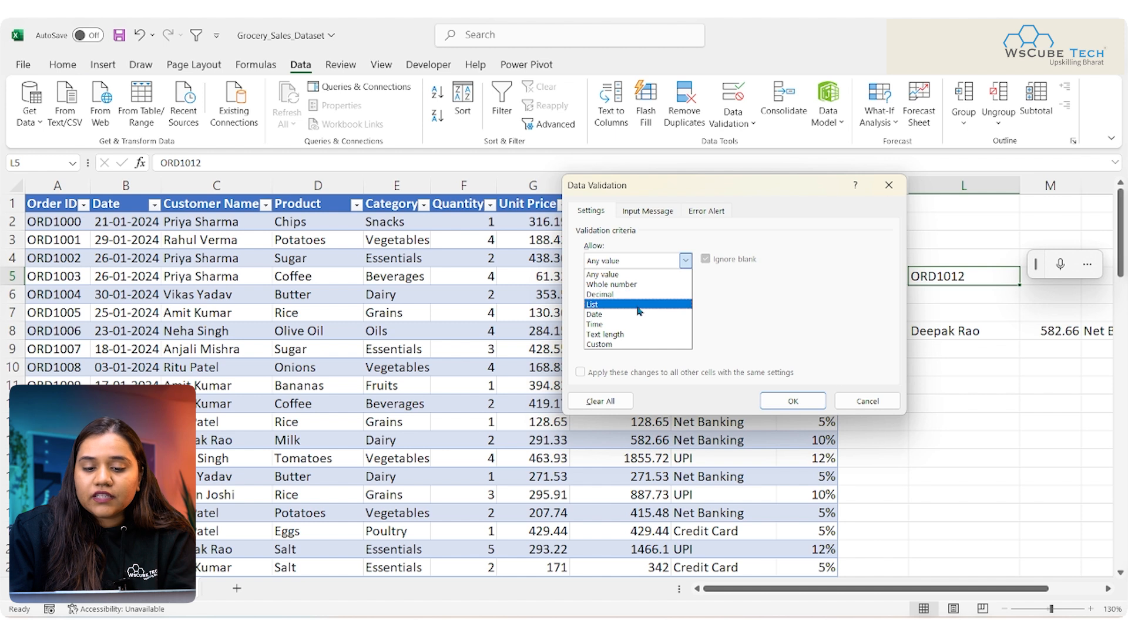
click(640, 304)
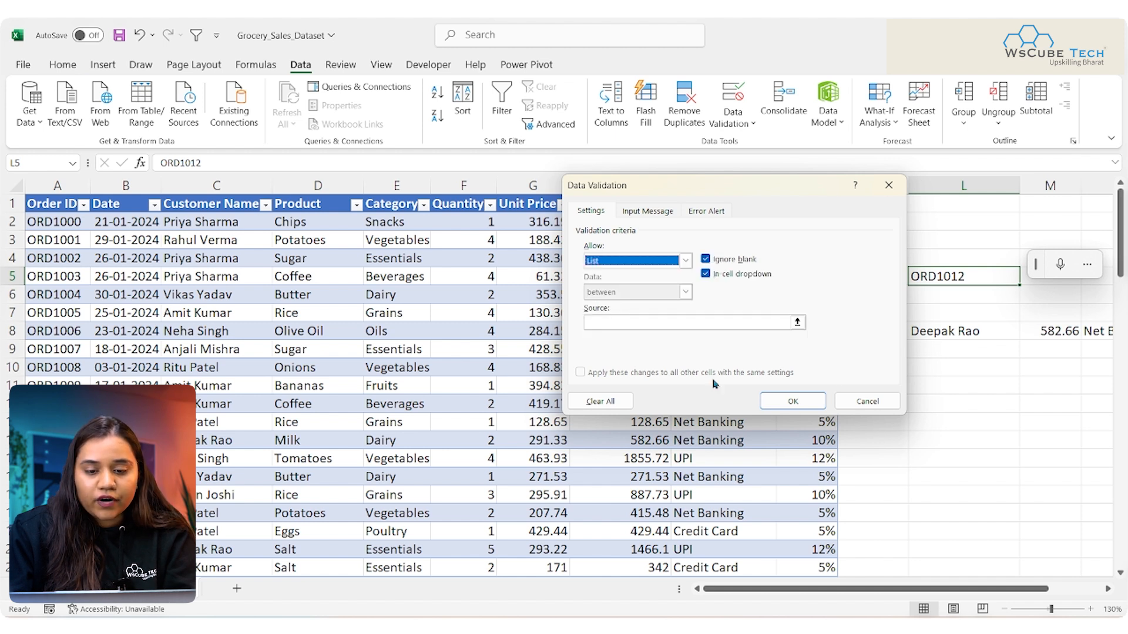
click(700, 322)
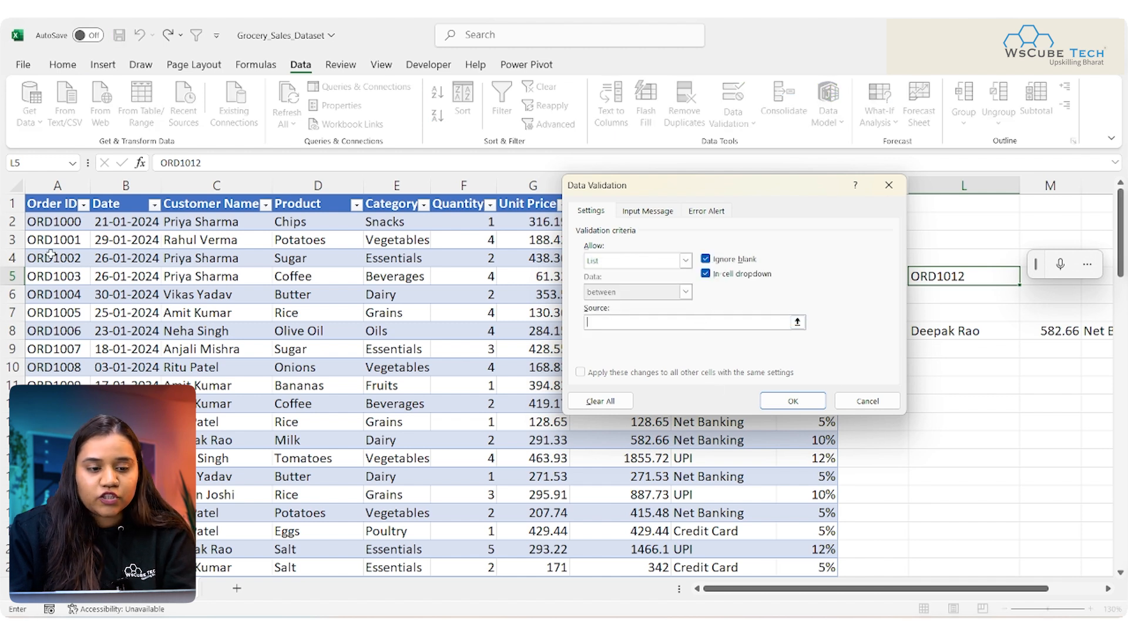
click(49, 202)
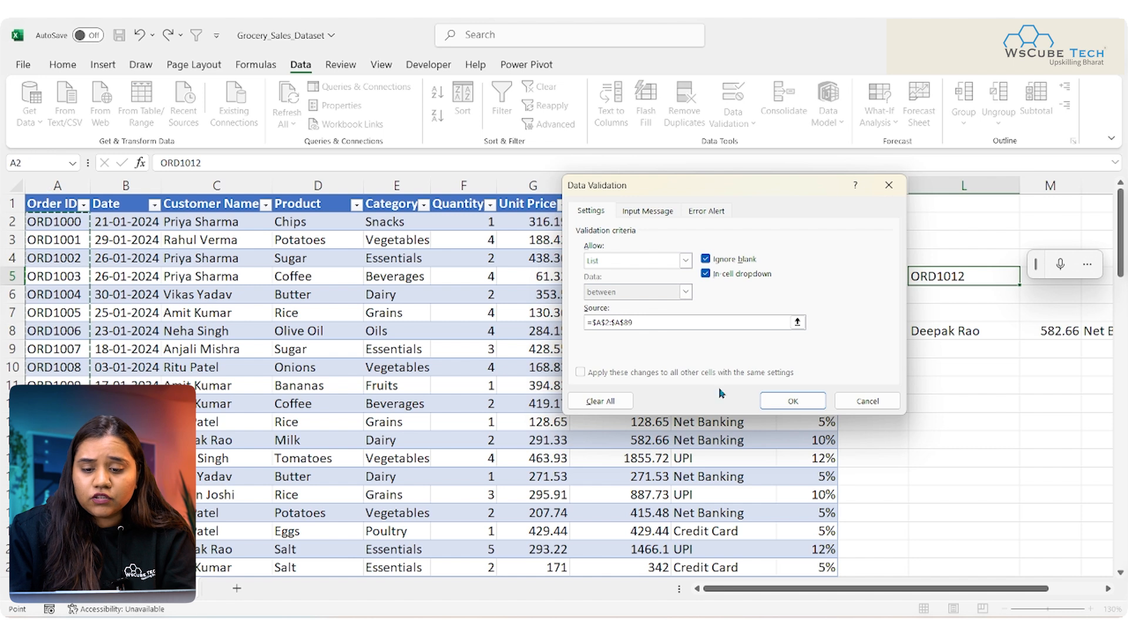
click(791, 403)
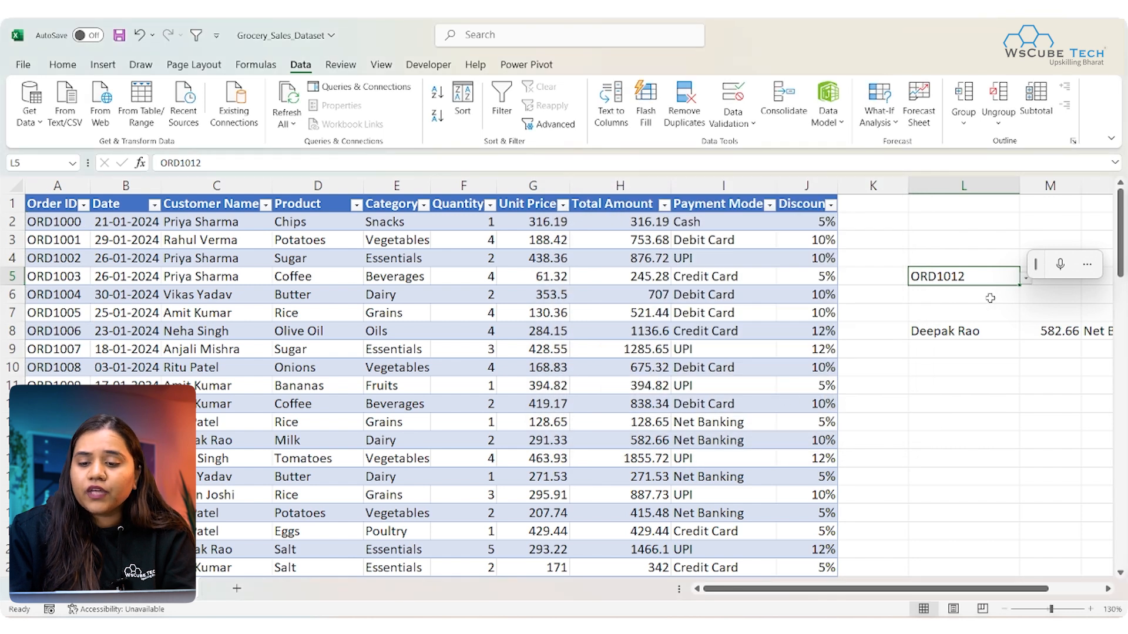
Test L5's dropdown by choosing the order IDs of table rows 20, 26 and 33 in turn, viewing the lookup results in row 8
scroll(990, 298, right, 1)
click(961, 278)
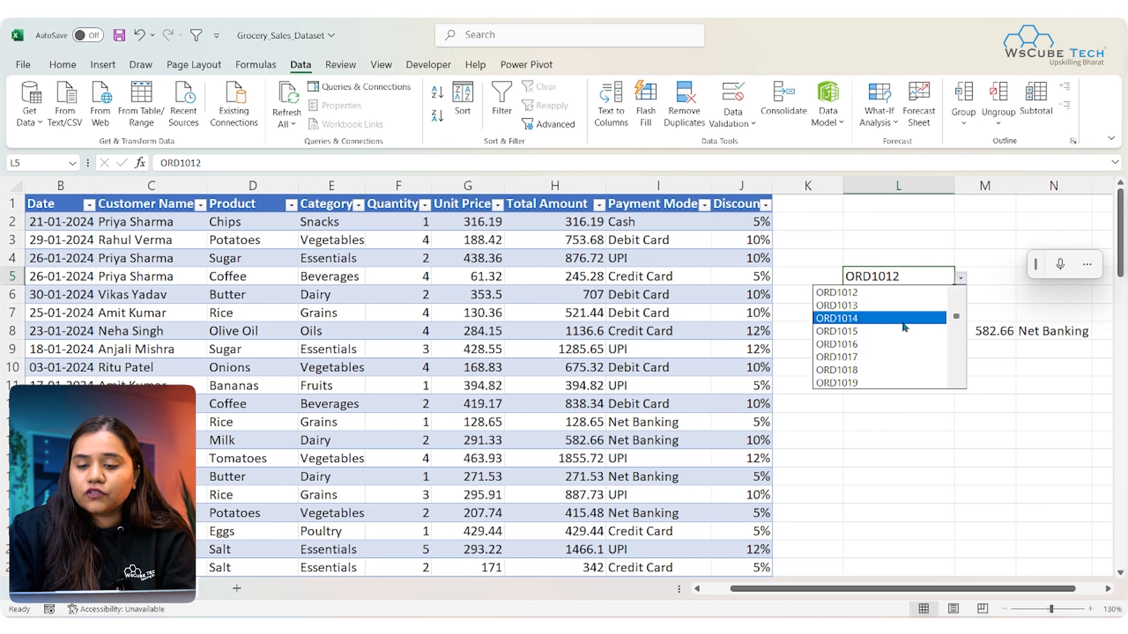
click(888, 370)
click(960, 278)
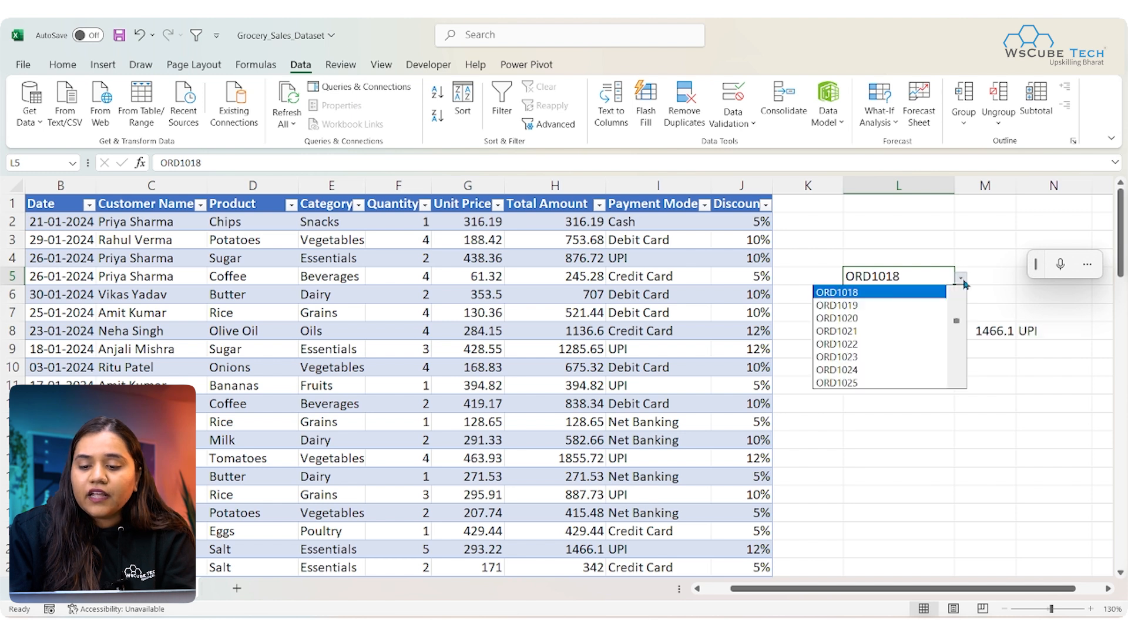
click(912, 372)
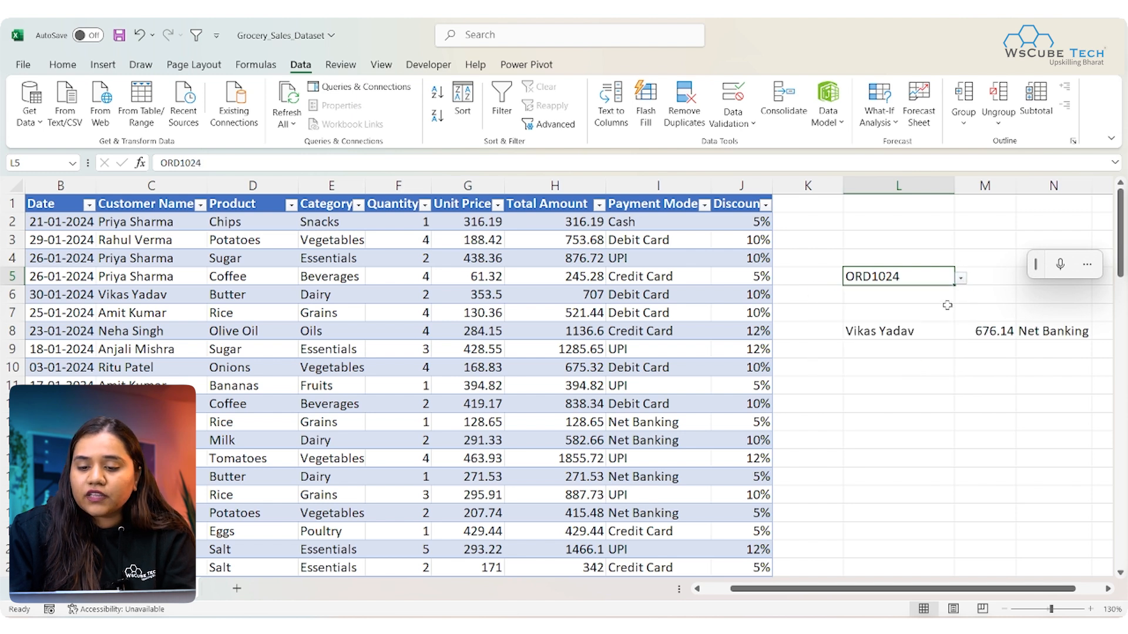
scroll(820, 288, right, 1)
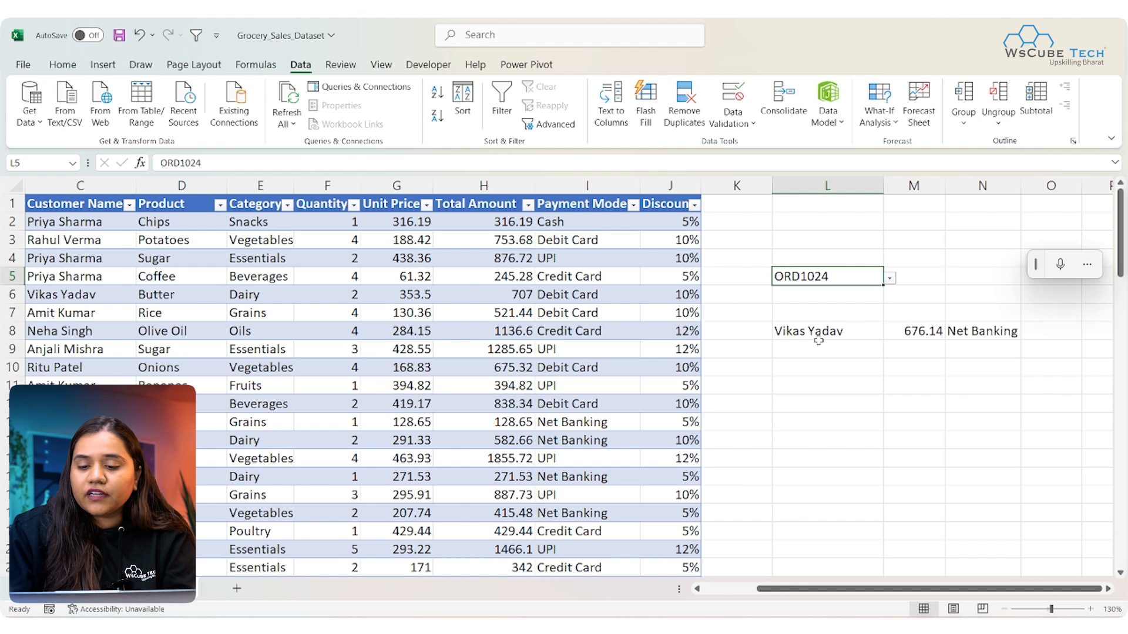
click(891, 279)
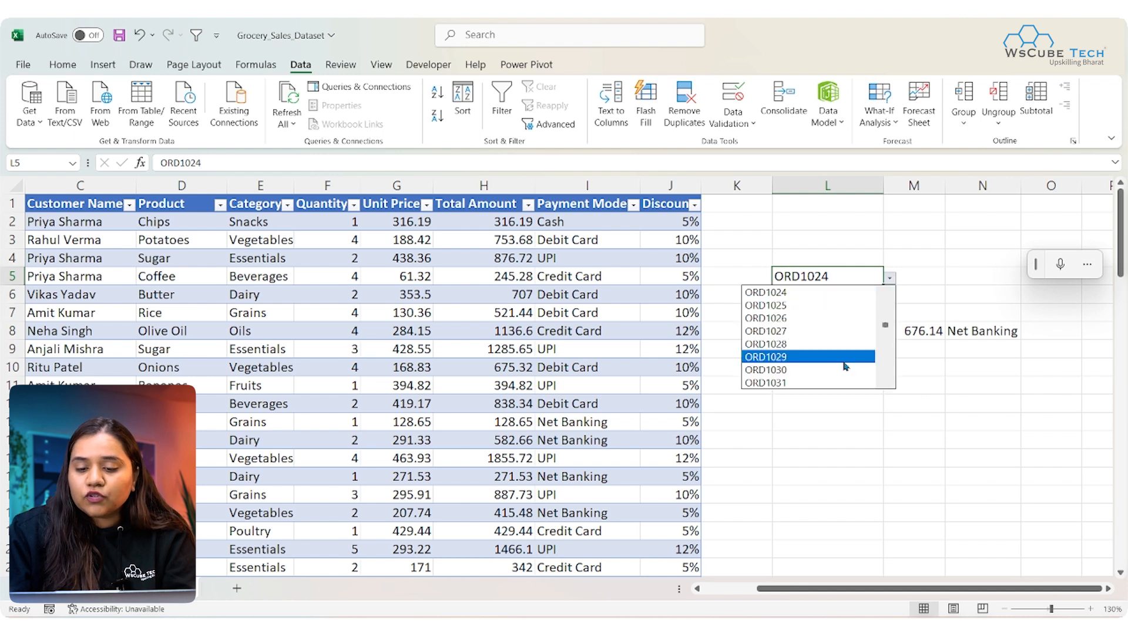
click(826, 383)
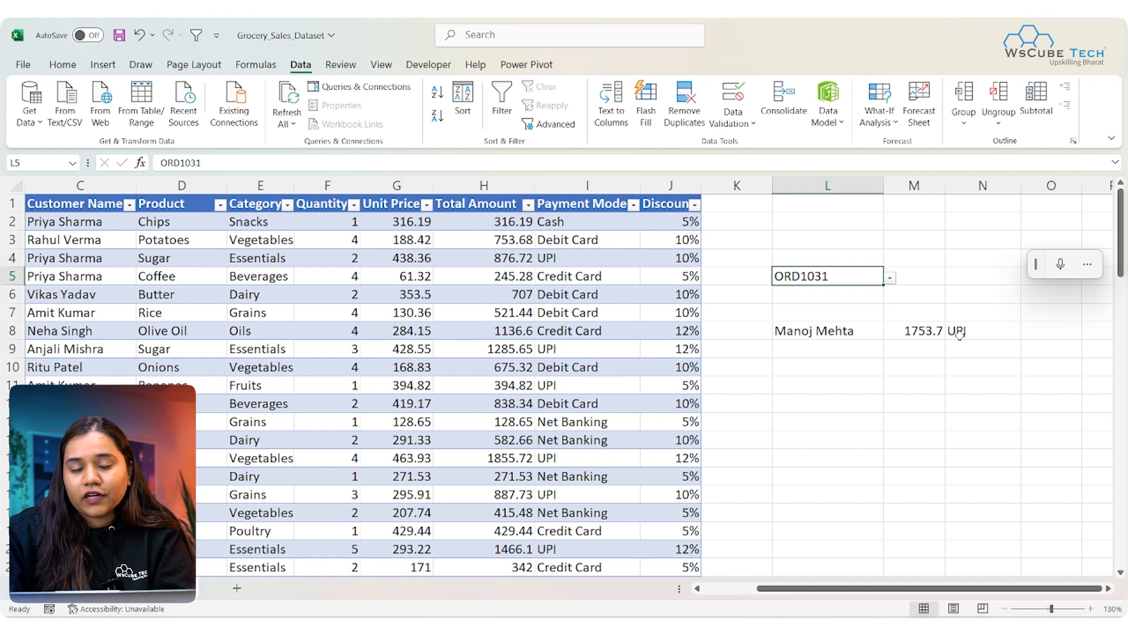
scroll(738, 376, left, 2)
scroll(738, 376, right, 2)
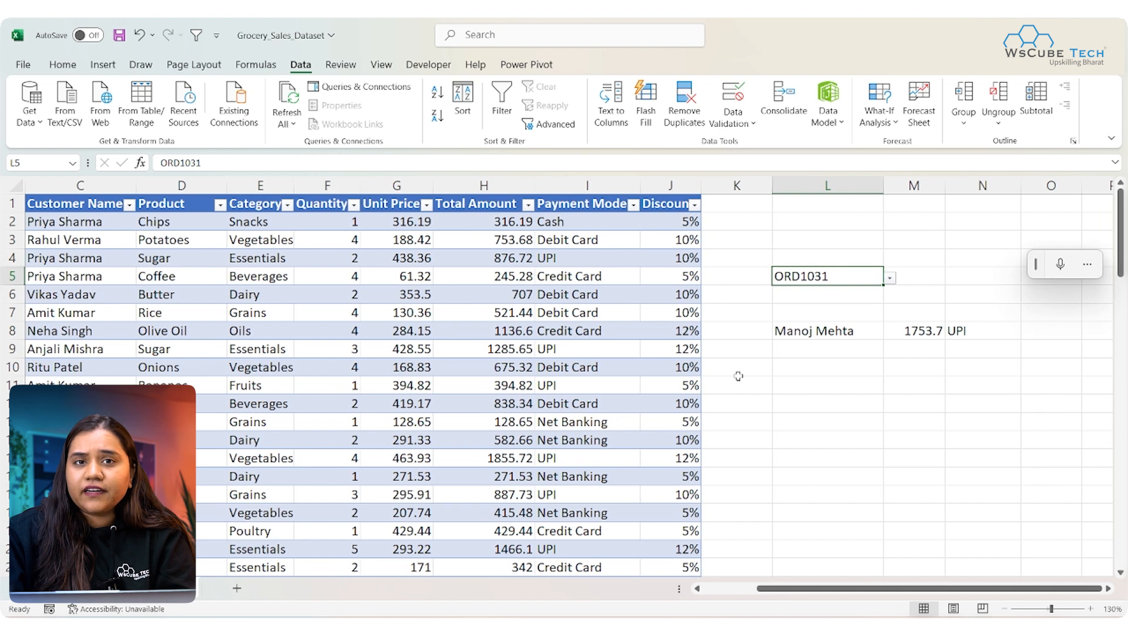
Copy the total amount in cell H6 into cell L11
scroll(381, 330, left, 2)
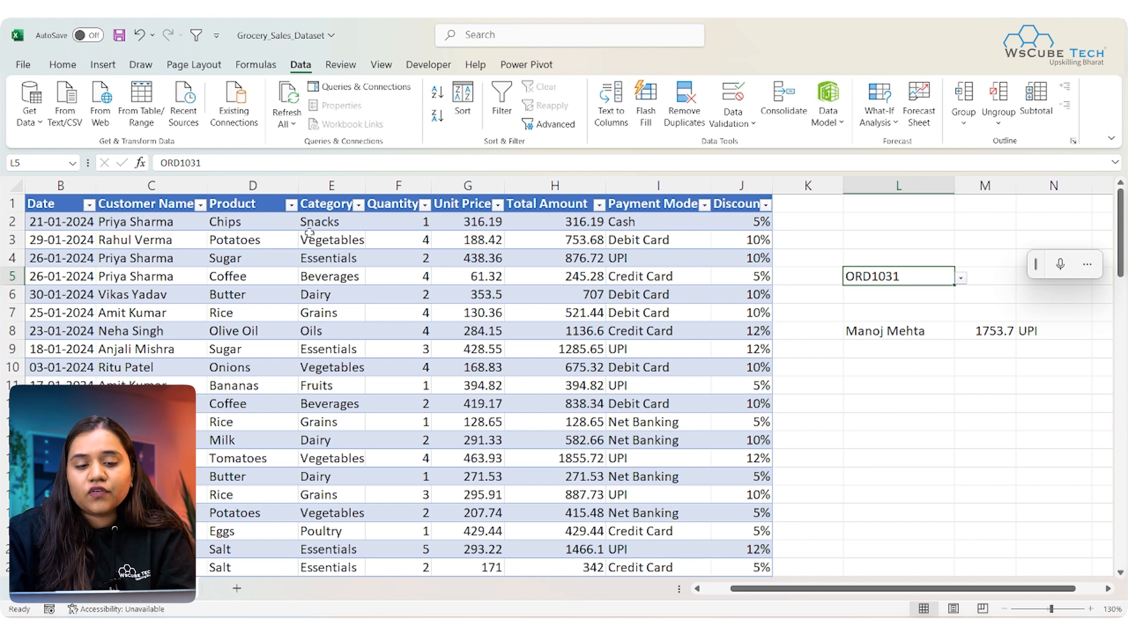
click(470, 322)
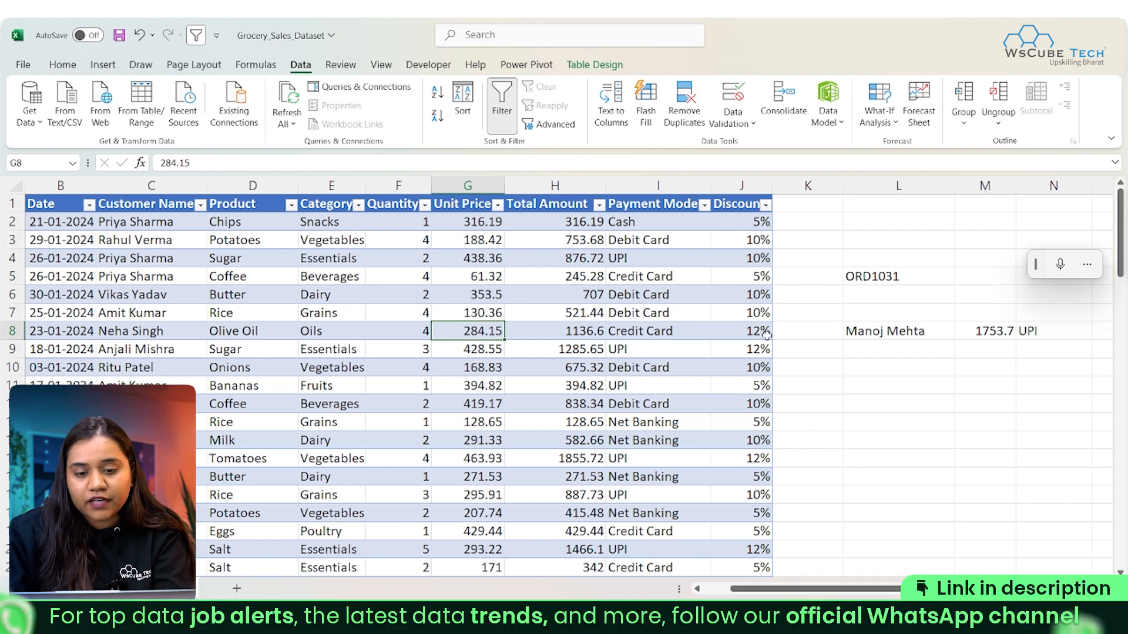
click(555, 289)
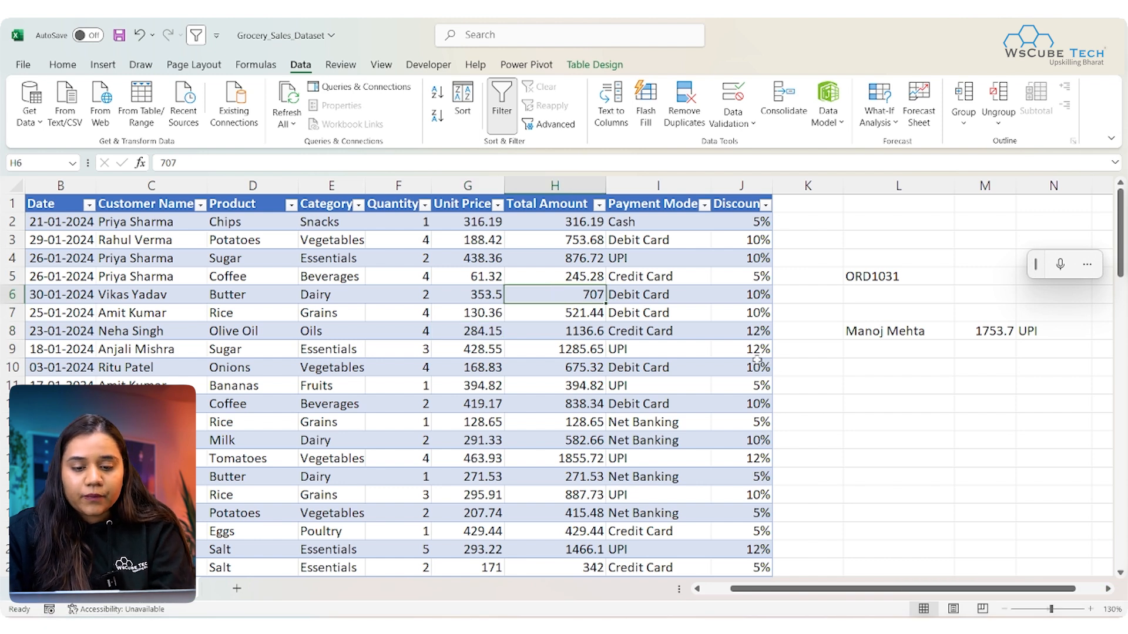
key(ctrl+c)
click(913, 385)
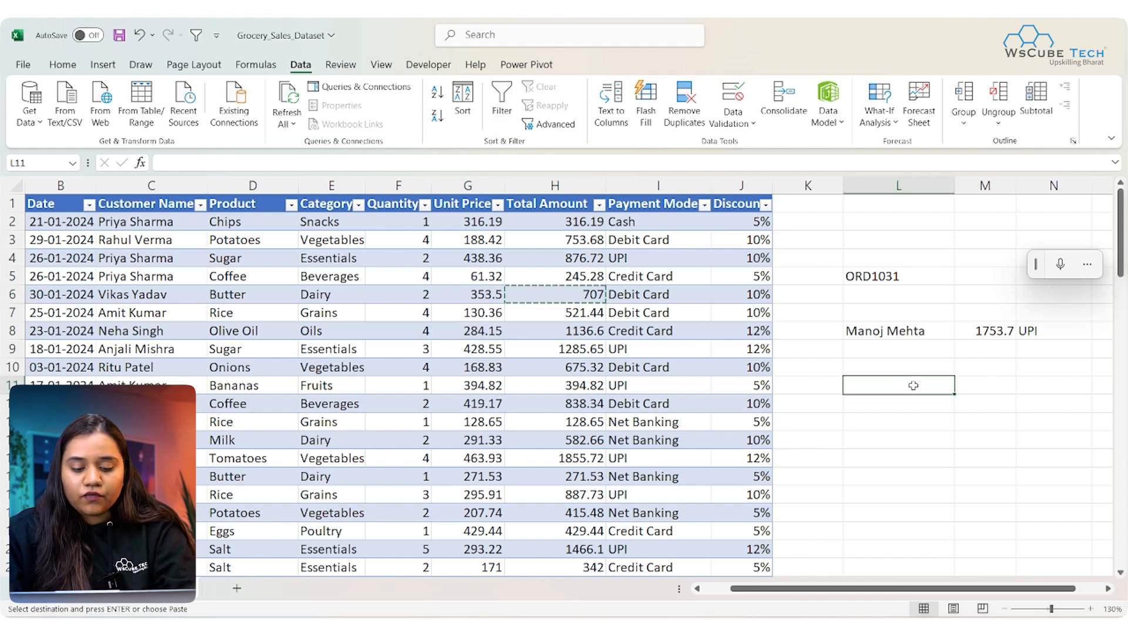
key(ctrl+v)
Try to build a VLOOKUP formula in L14 with L11 as the lookup value and H2:K24 as the table array
click(901, 403)
click(910, 437)
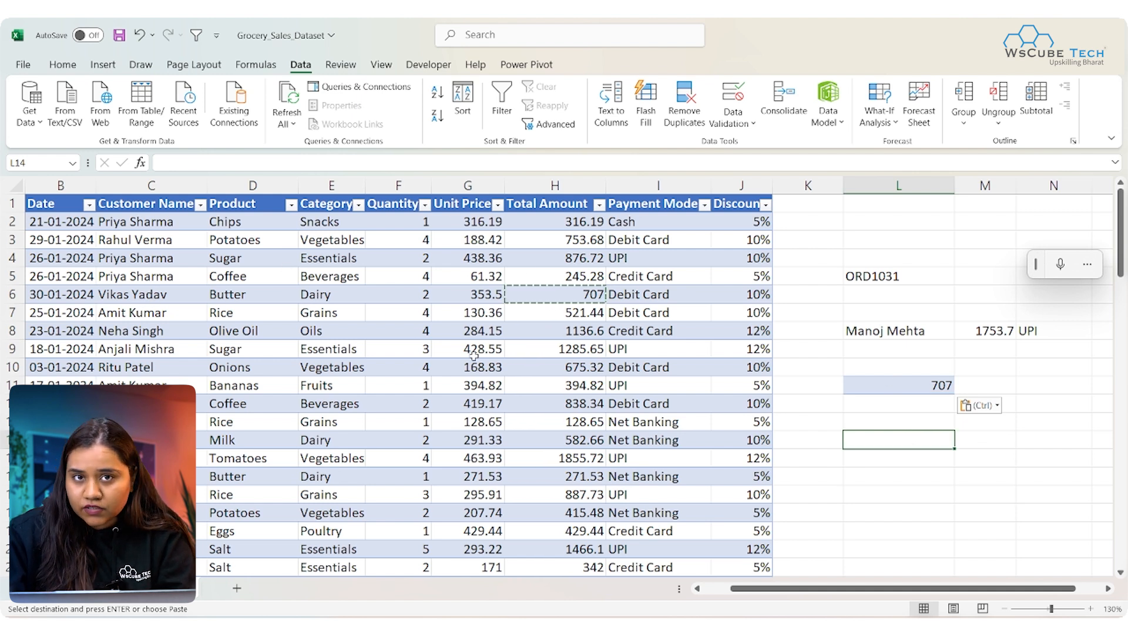
text(=)
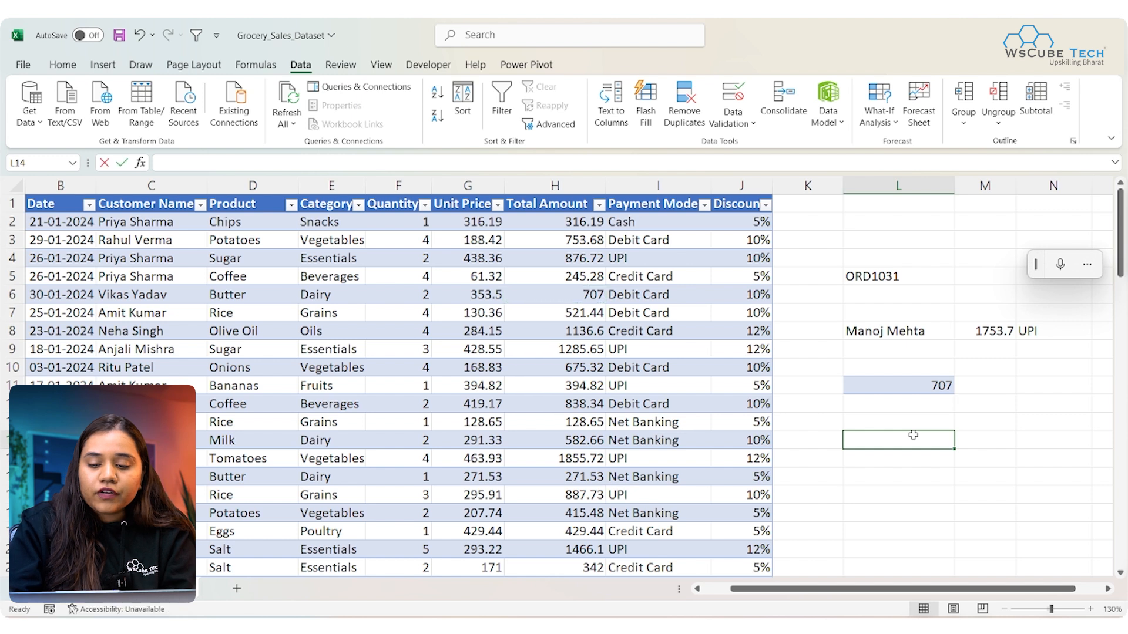
text(v)
key(Down)
key(Down)
key(Down)
key(Down)
key(Down)
key(Down)
key(Down)
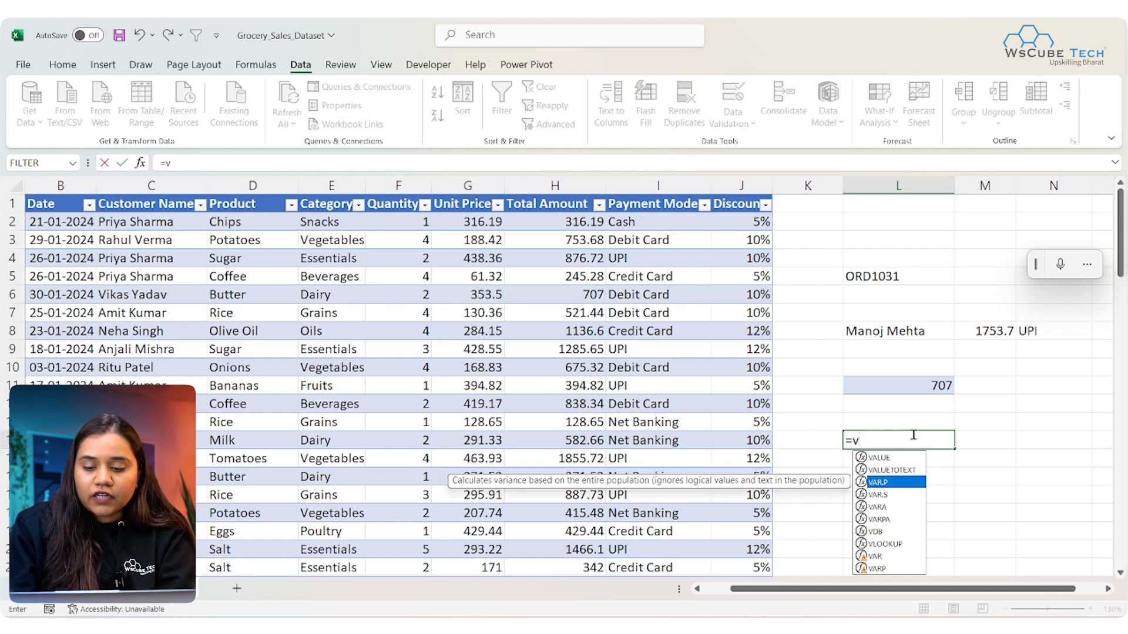
key(Tab)
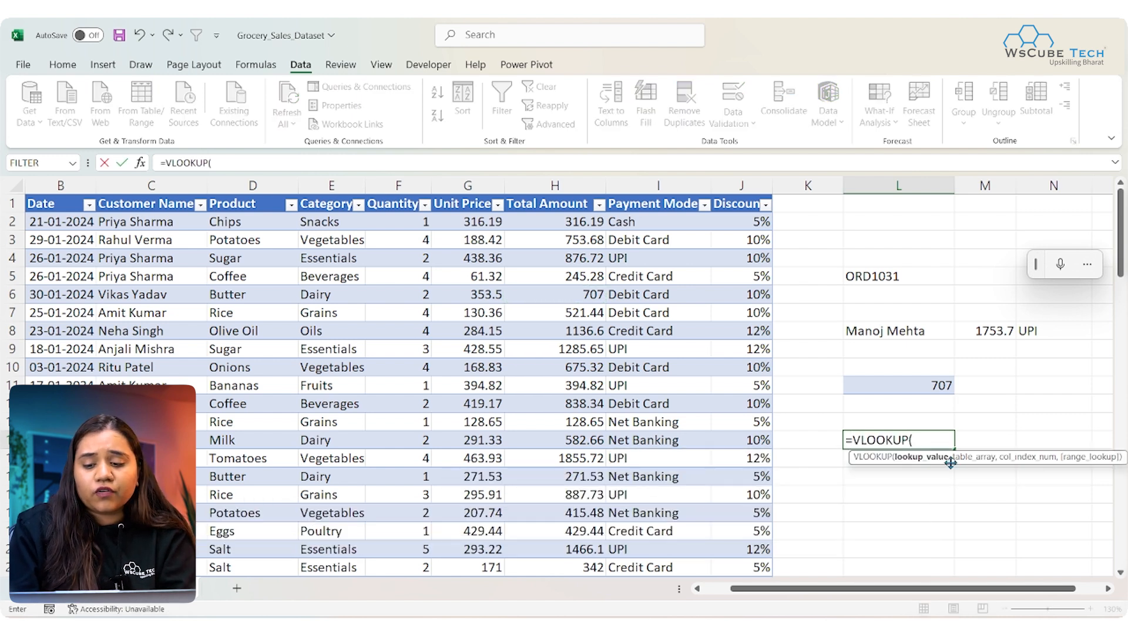
click(940, 385)
text(,)
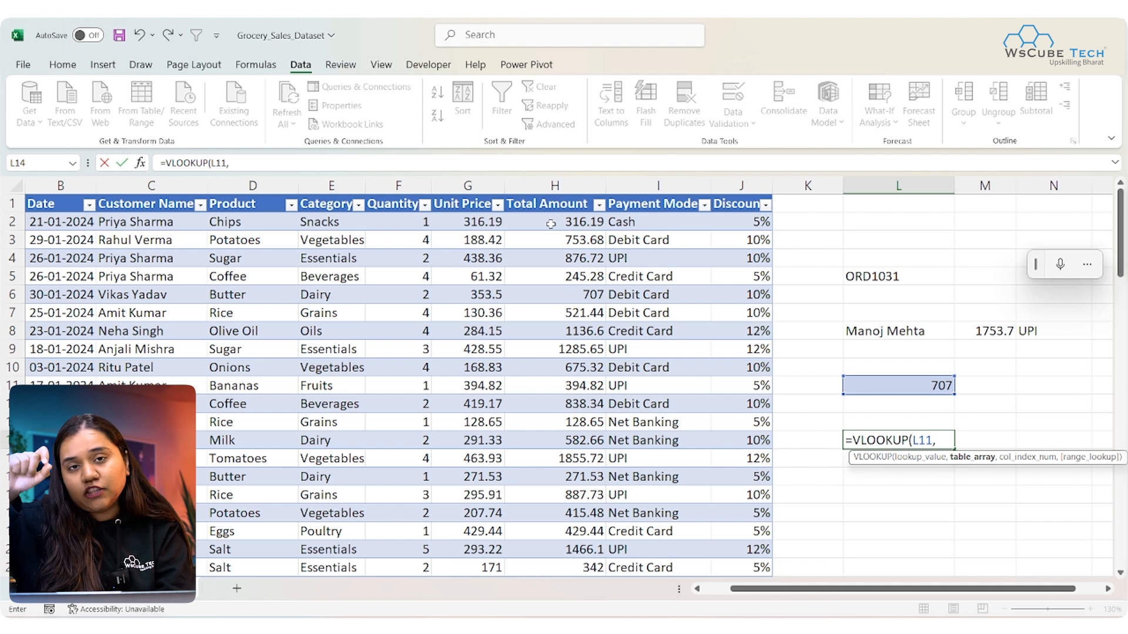
drag(550, 223, 693, 419)
scroll(693, 418, up, 4)
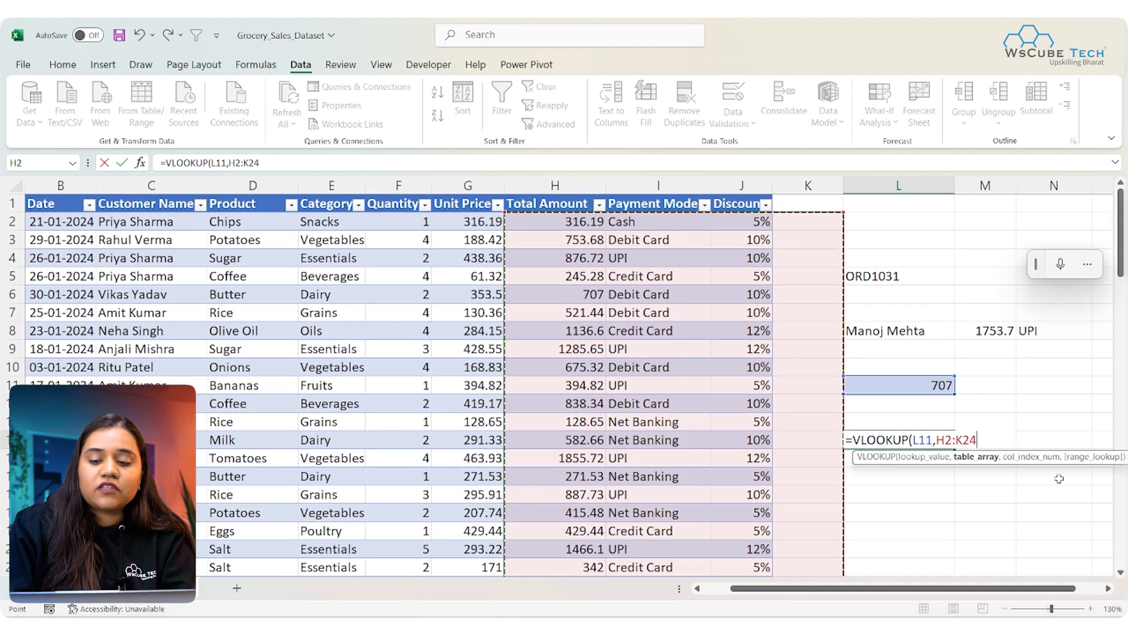
Erase the unfinished VLOOKUP formula from cell L14
key(BackSpace)
key(BackSpace)
key(BackSpace)
key(BackSpace)
key(BackSpace)
key(BackSpace)
key(BackSpace)
key(BackSpace)
key(BackSpace)
key(BackSpace)
key(BackSpace)
key(BackSpace)
key(BackSpace)
key(BackSpace)
key(BackSpace)
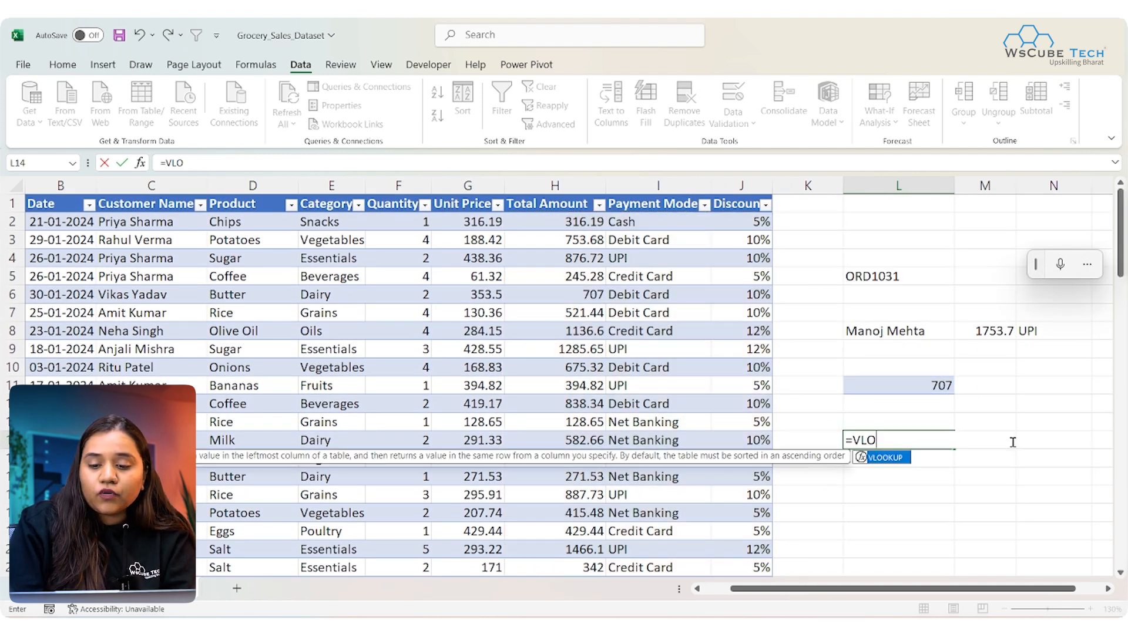
key(BackSpace)
key(BackSpace)
key(BackSpace)
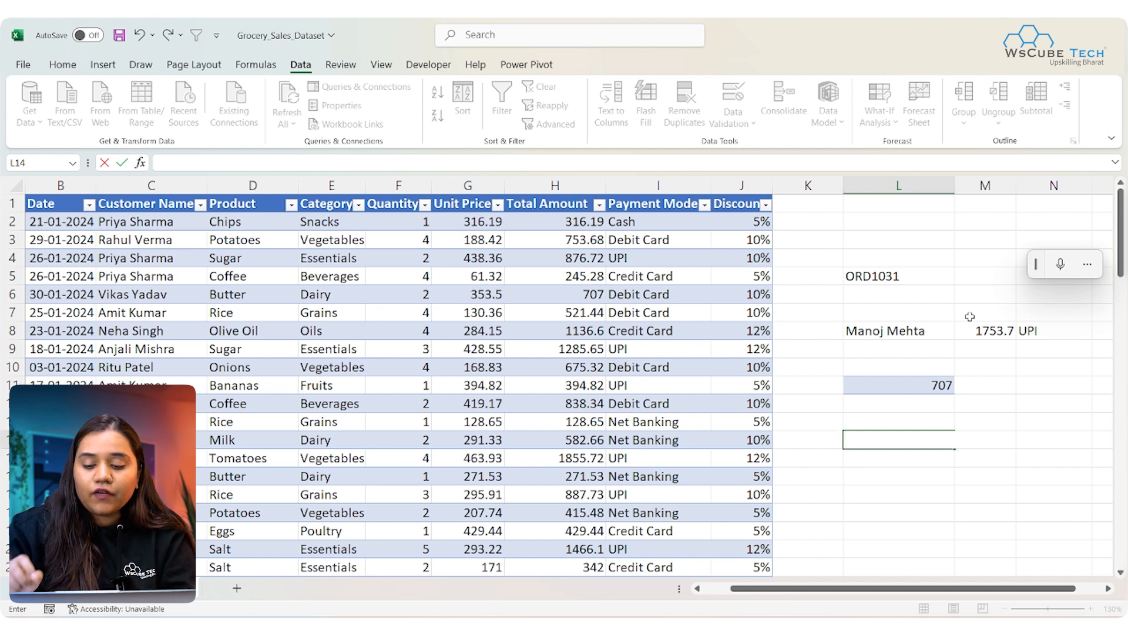
text(=)
key(BackSpace)
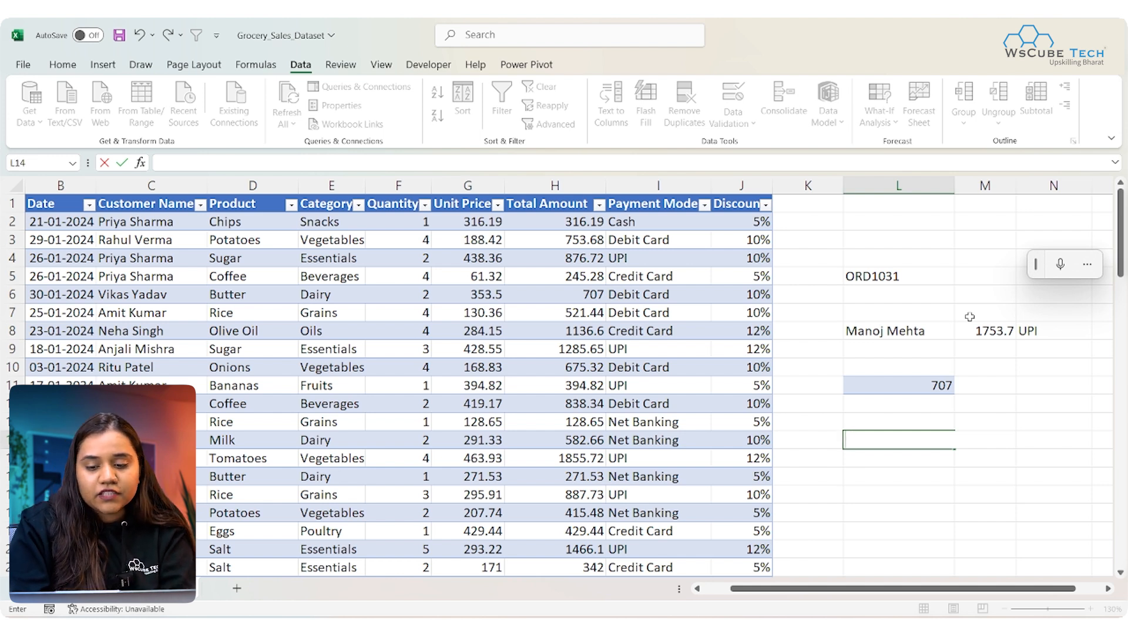
Enter the labels "index" in L14 and "match" in M14
text(index)
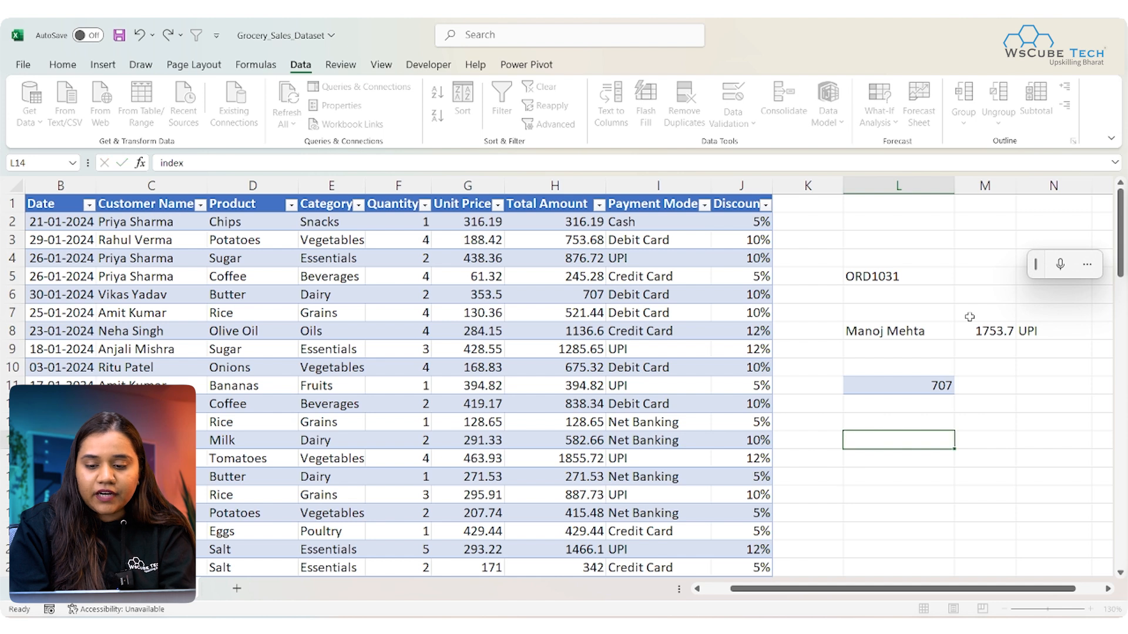
key(Tab)
text(match)
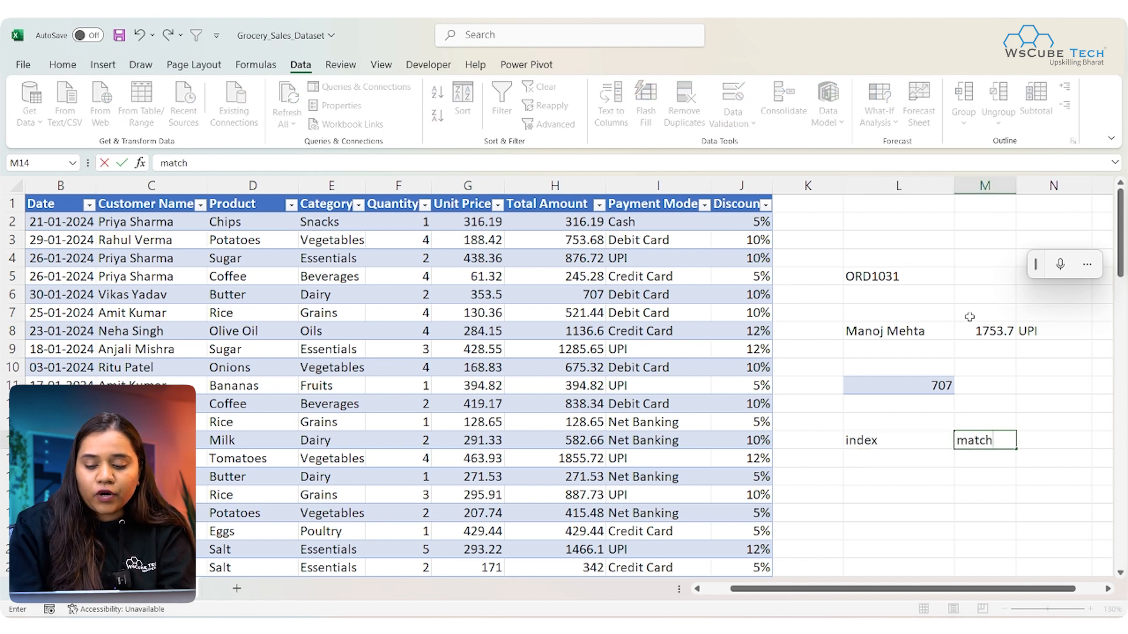
key(Return)
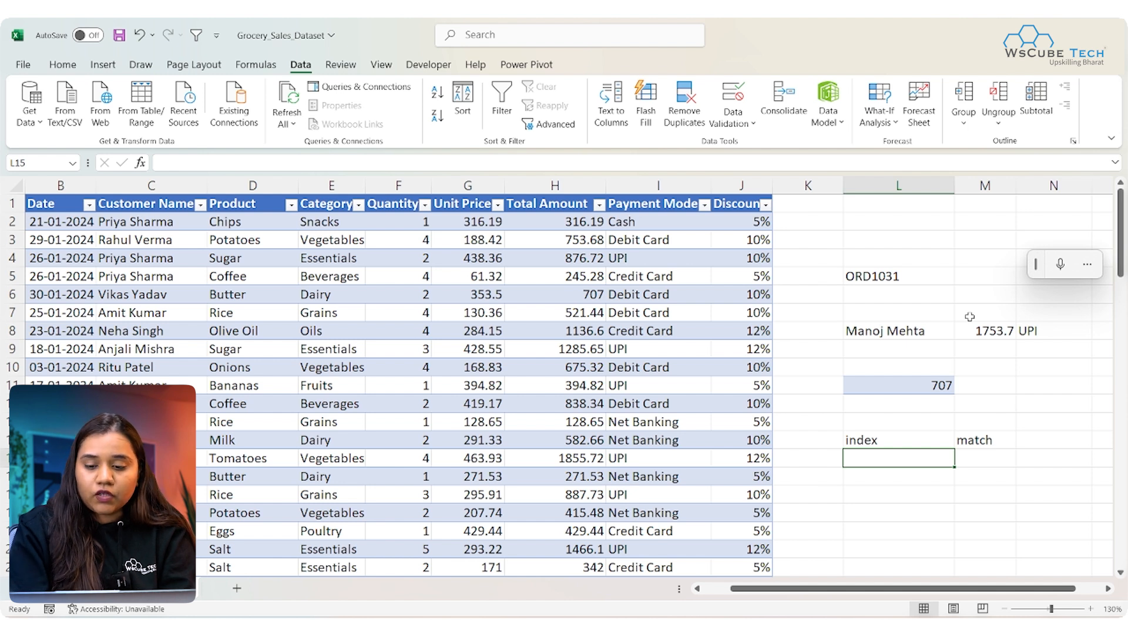
Enter an INDEX formula in L15 that returns row 4 of the table's Customer Name column
text(=ind)
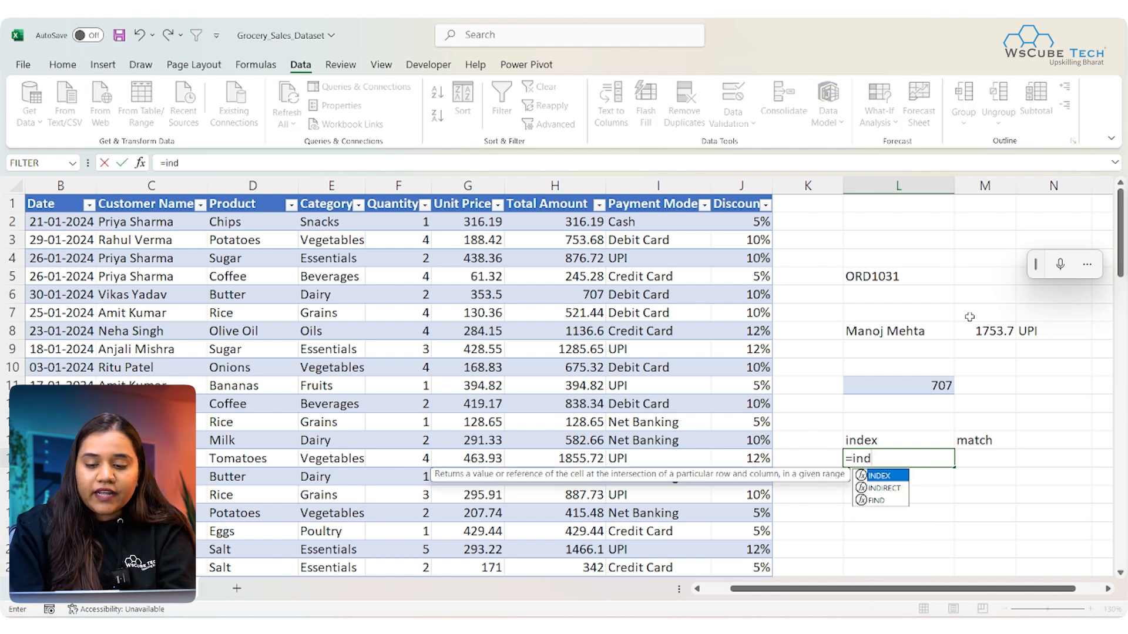
key(Tab)
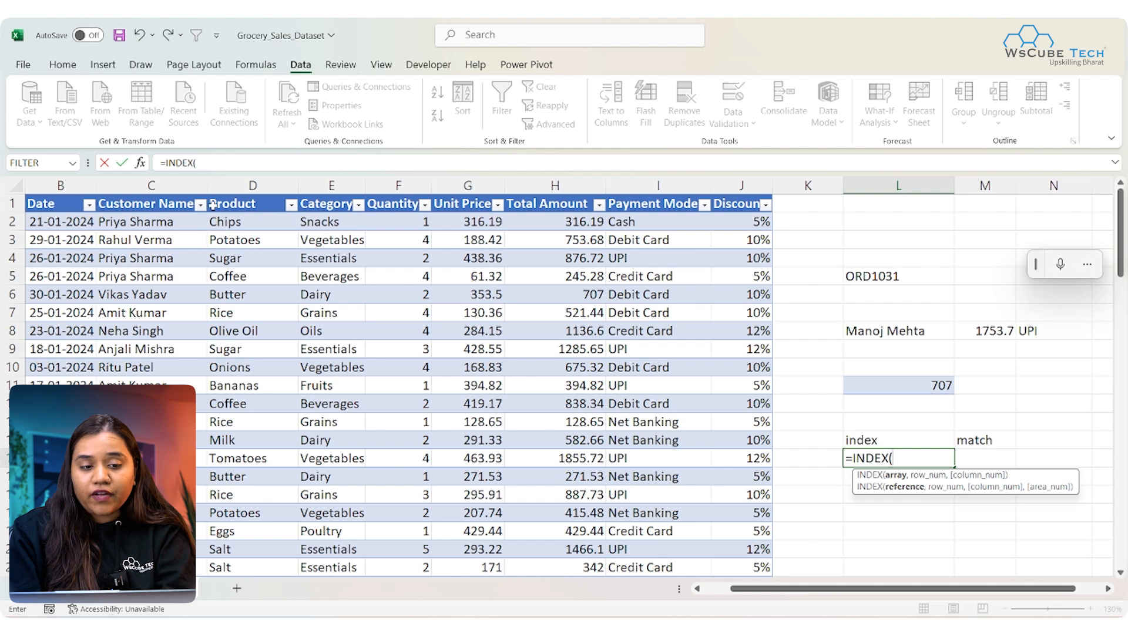
click(136, 194)
text(,4)
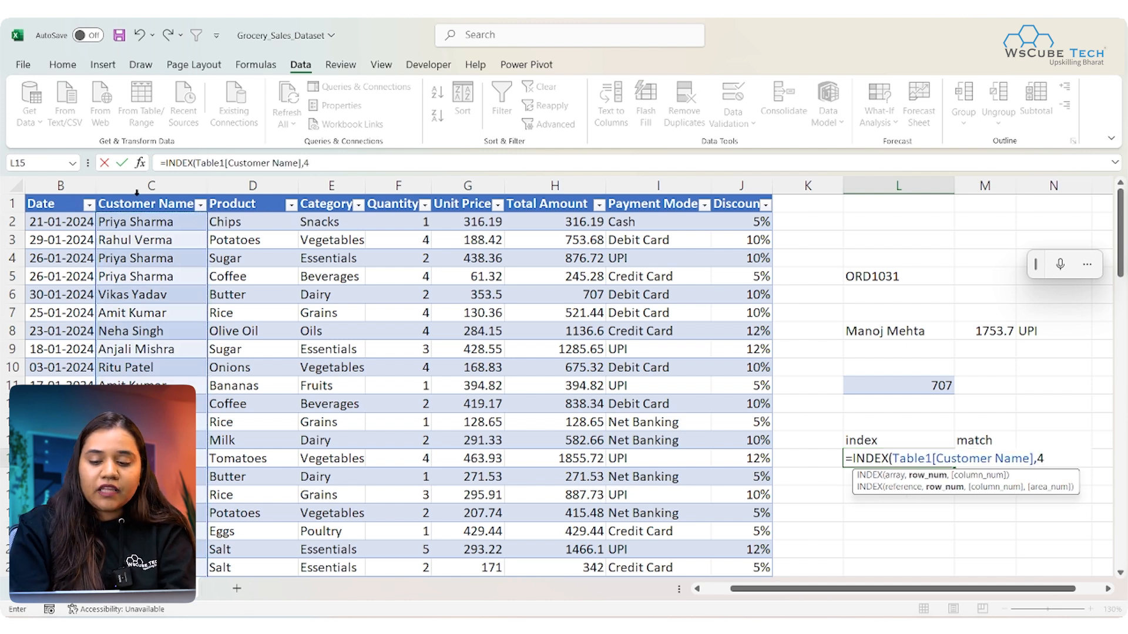
text())
key(Return)
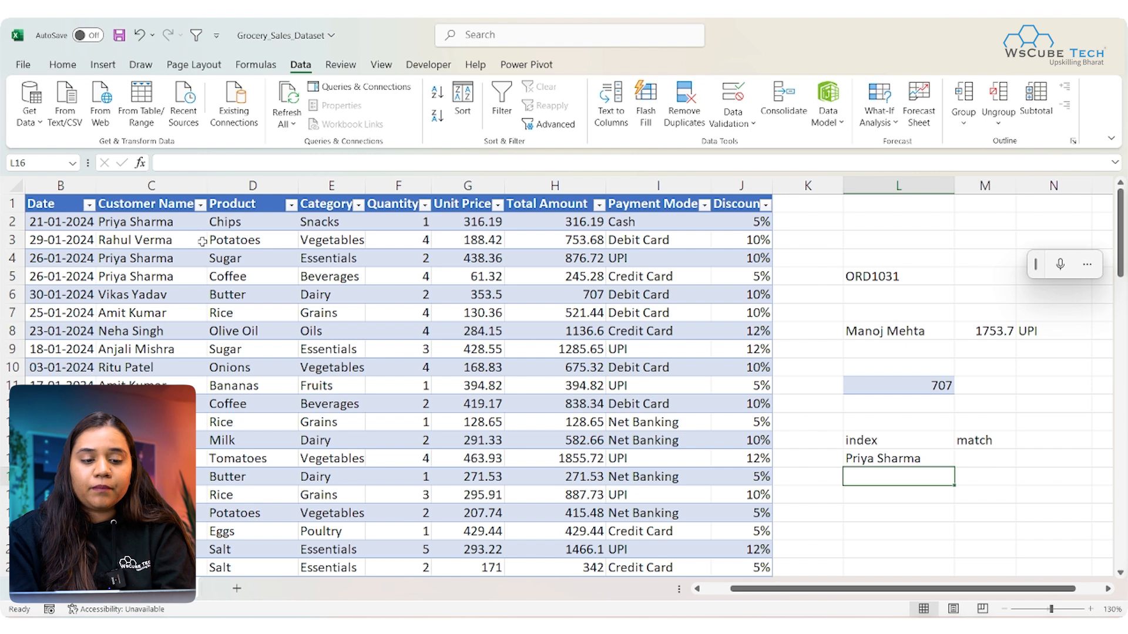
Check the result against cell C5, and change the row number in L15's INDEX formula to 5
click(162, 287)
click(141, 276)
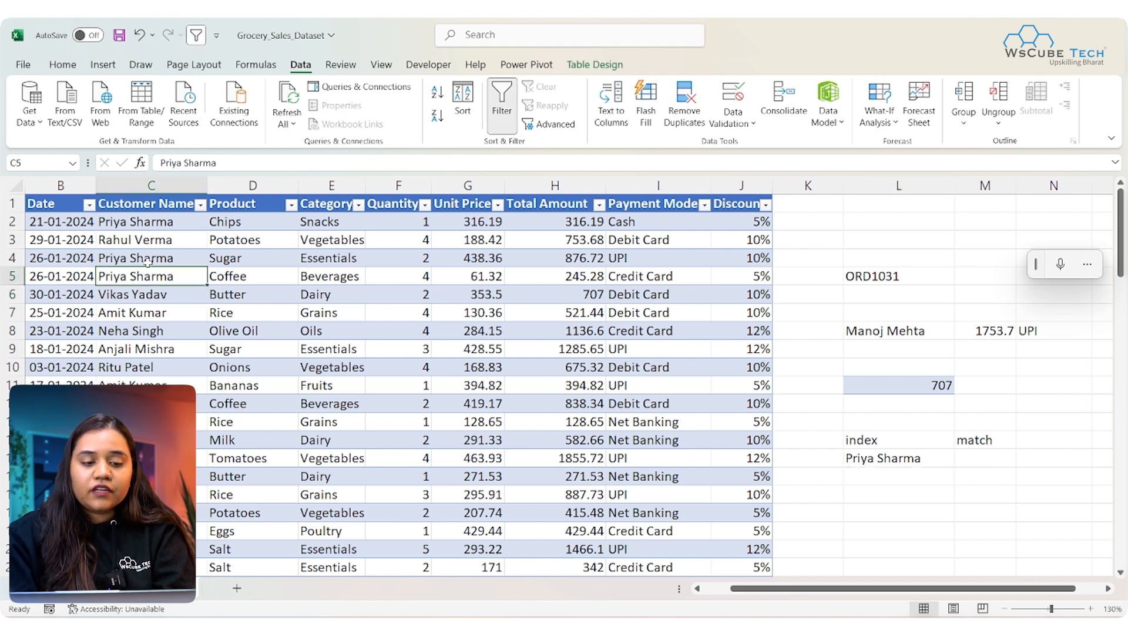
click(937, 461)
double_click(937, 461)
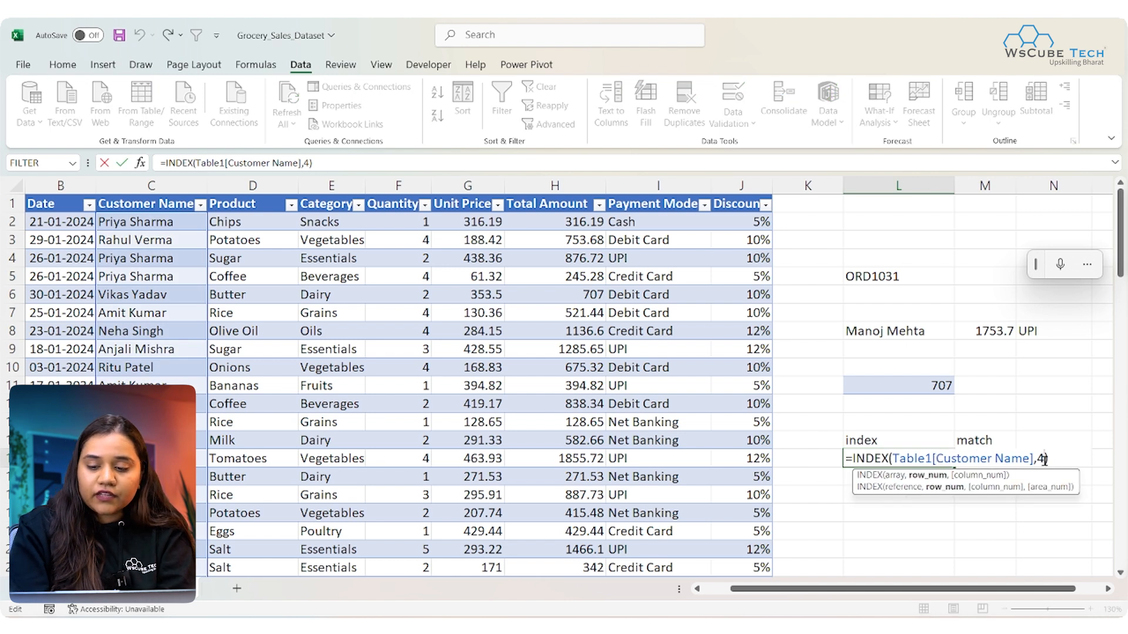
key(Return)
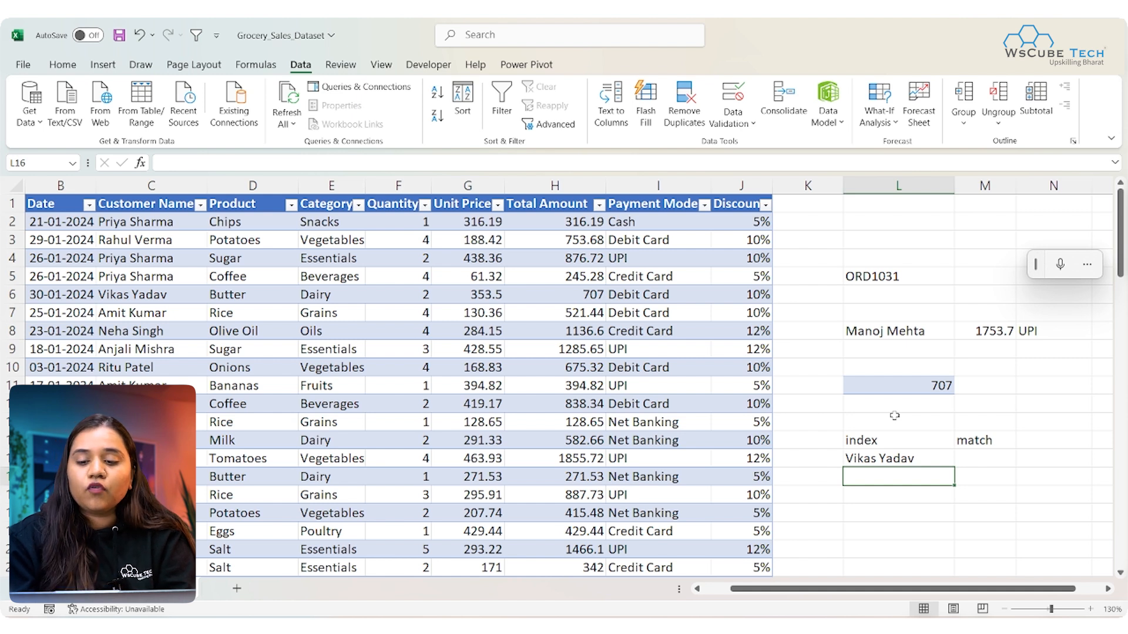
Start a MATCH formula in M15 with L11 as the lookup value and the Total Amount column as the lookup array
click(962, 462)
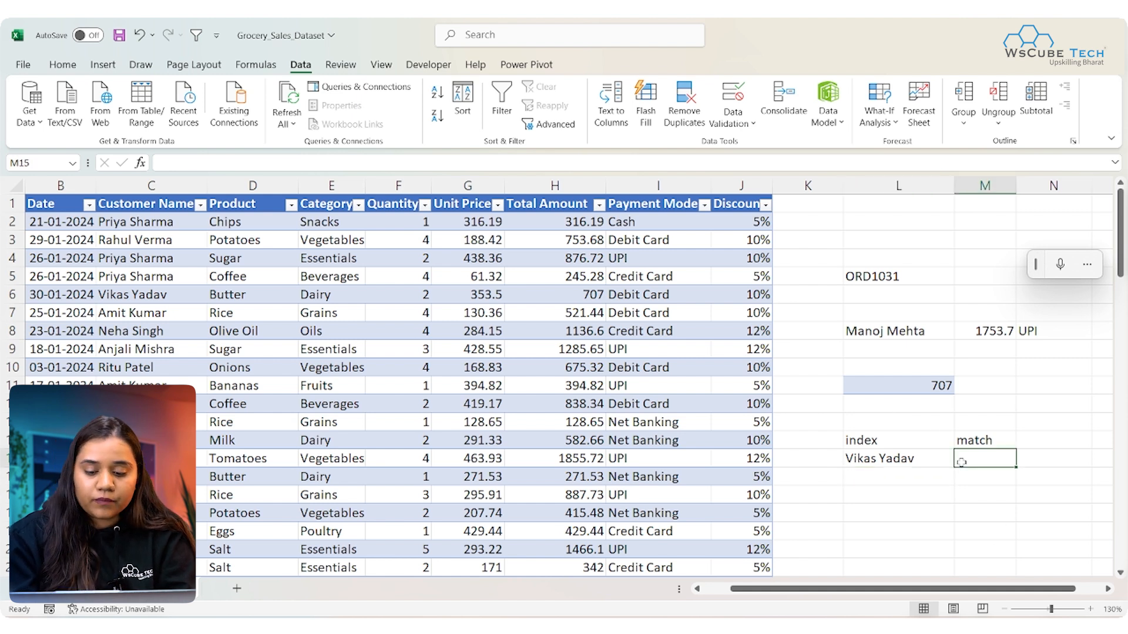
text(=matc)
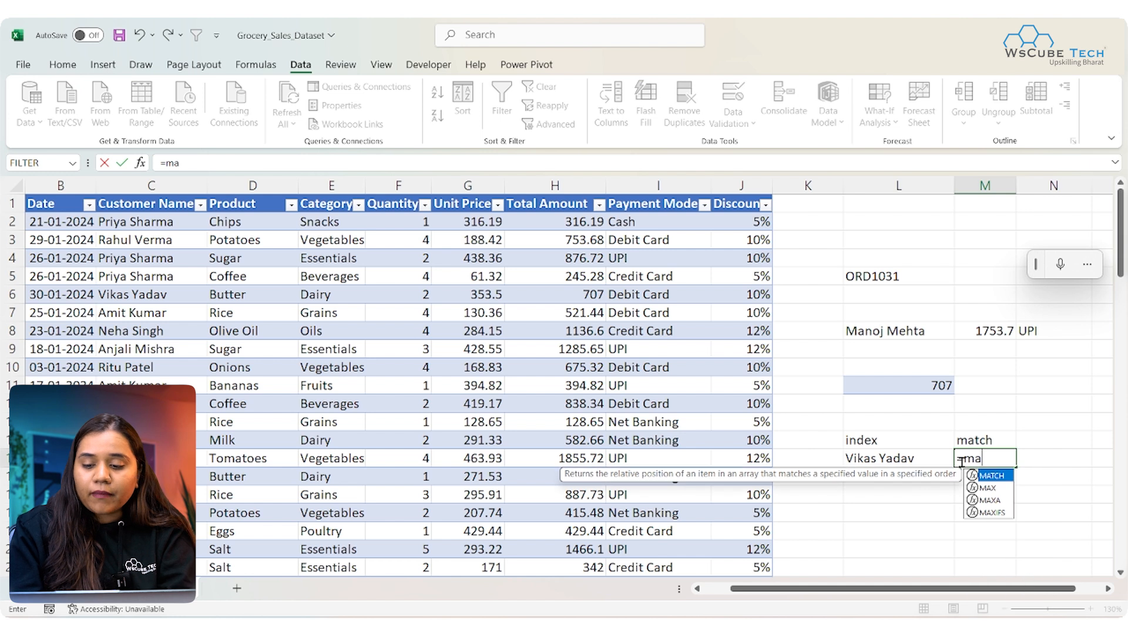
key(Tab)
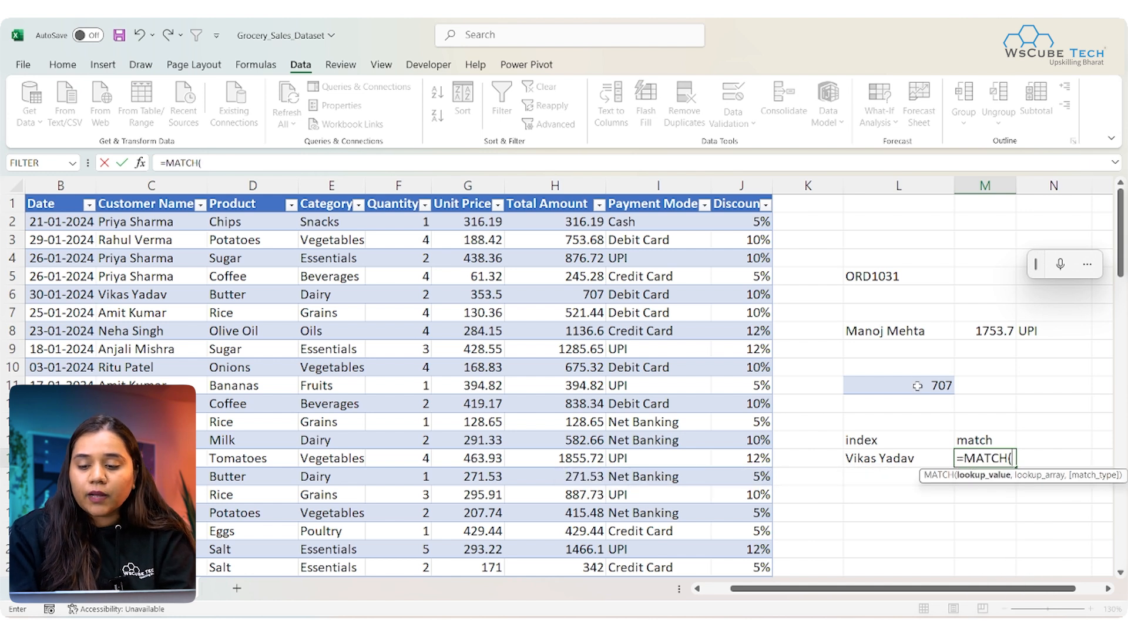
click(917, 385)
text(,)
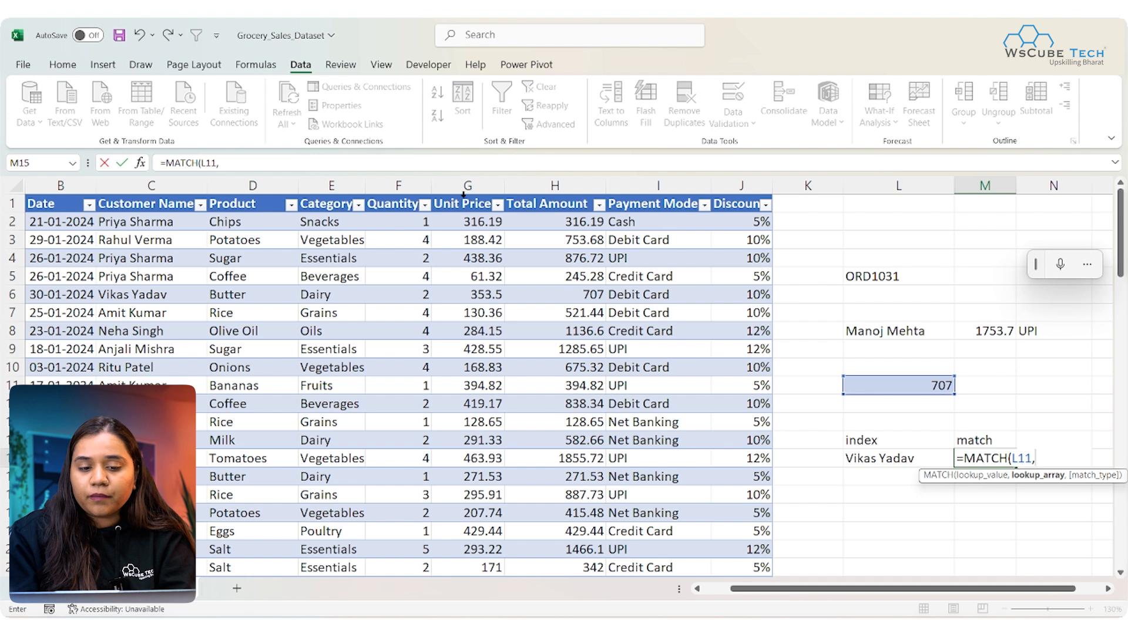
click(547, 194)
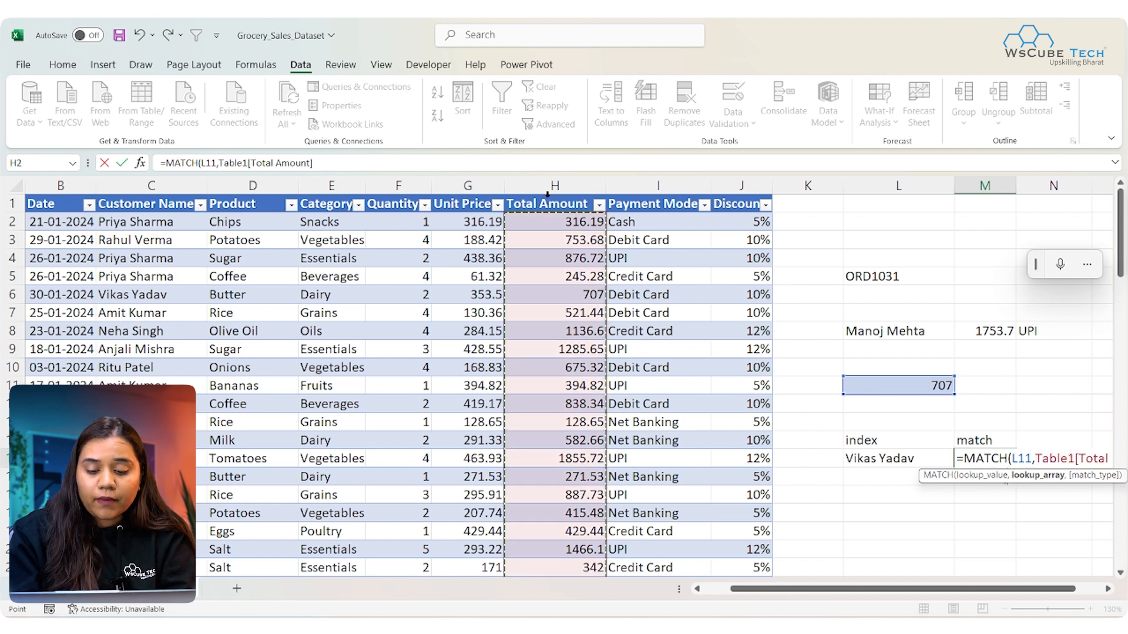
text(,)
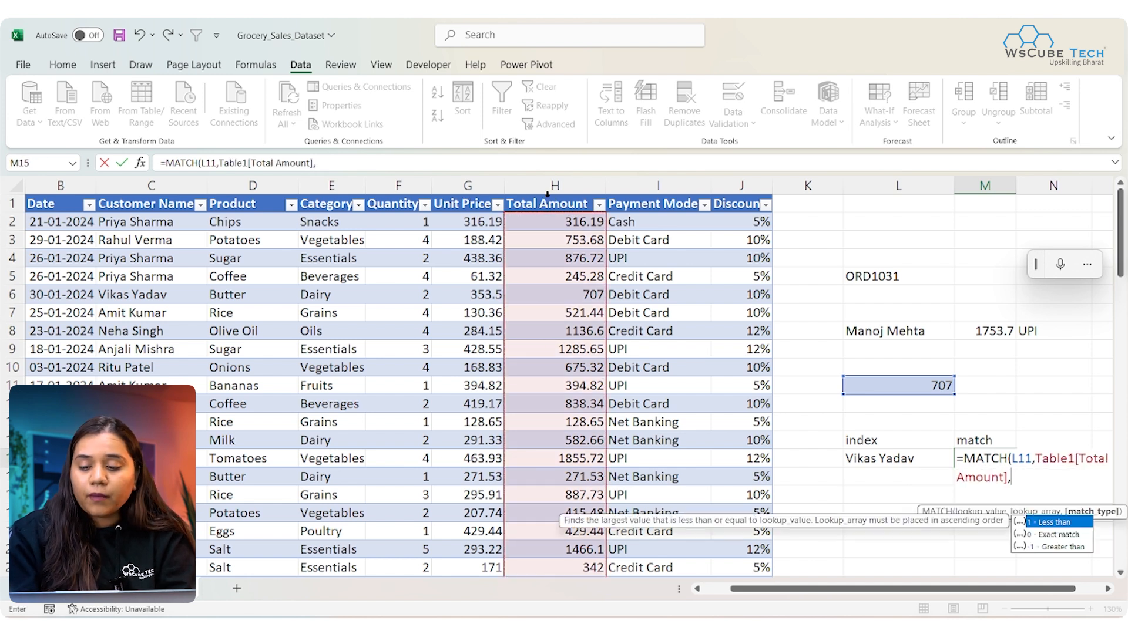
Complete the MATCH formula in M15 with match type 0 for an exact match
click(1051, 538)
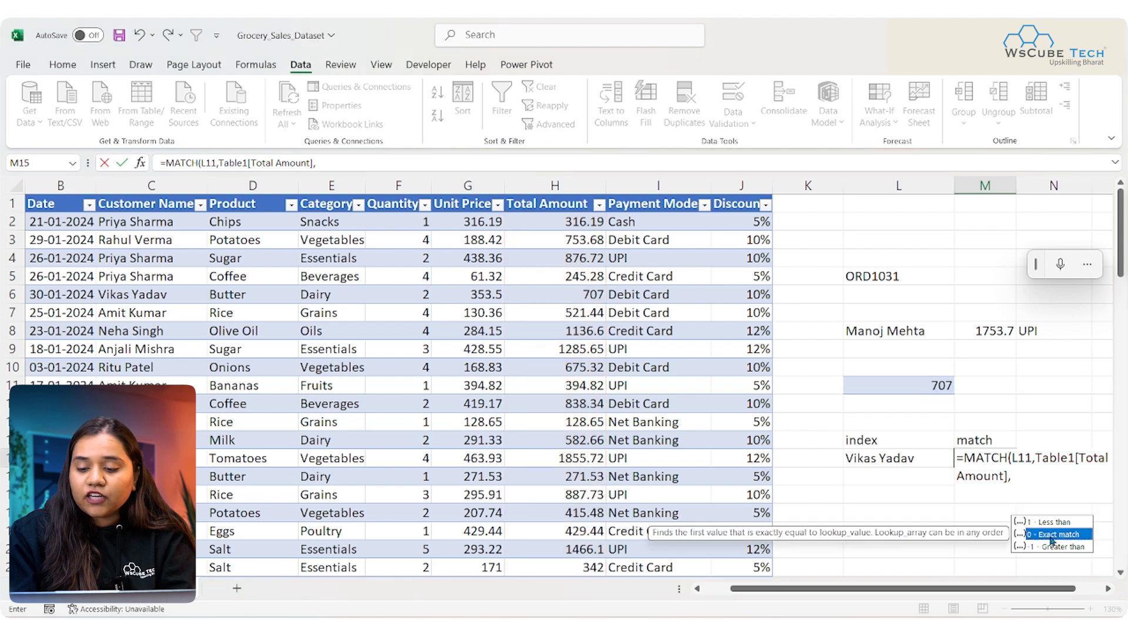
click(1037, 483)
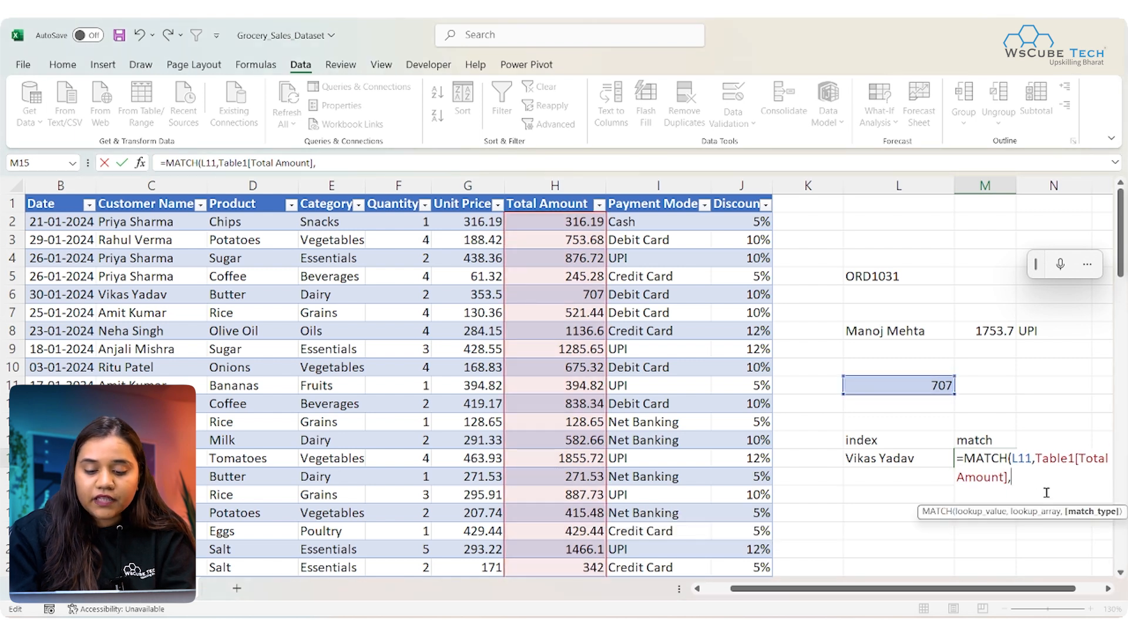
text(F)
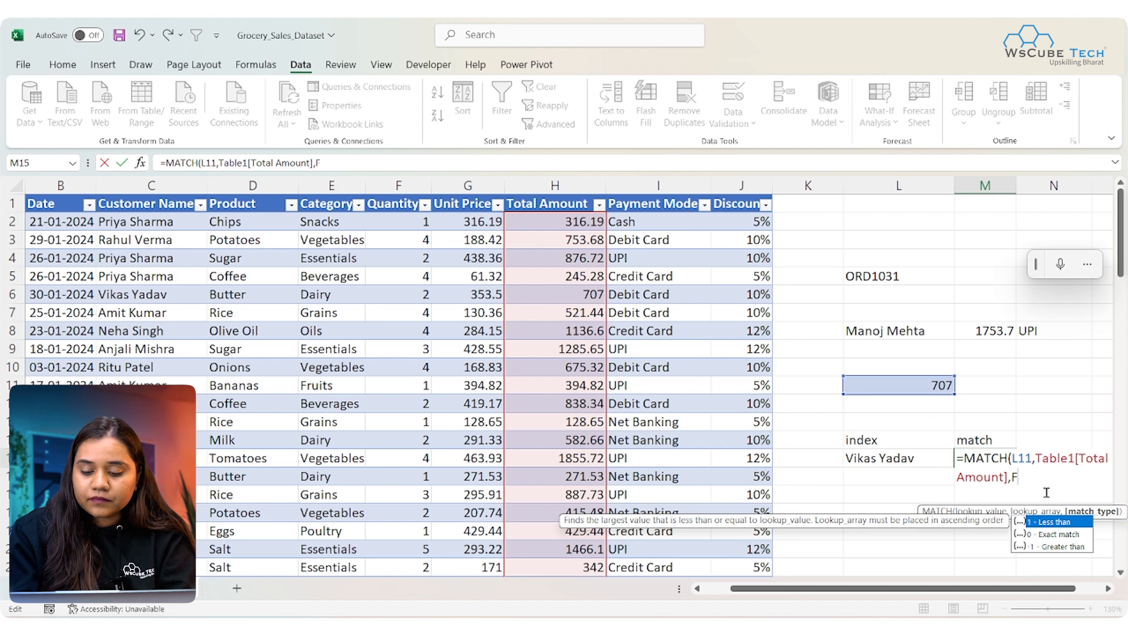
key(Caps_Lock)
key(BackSpace)
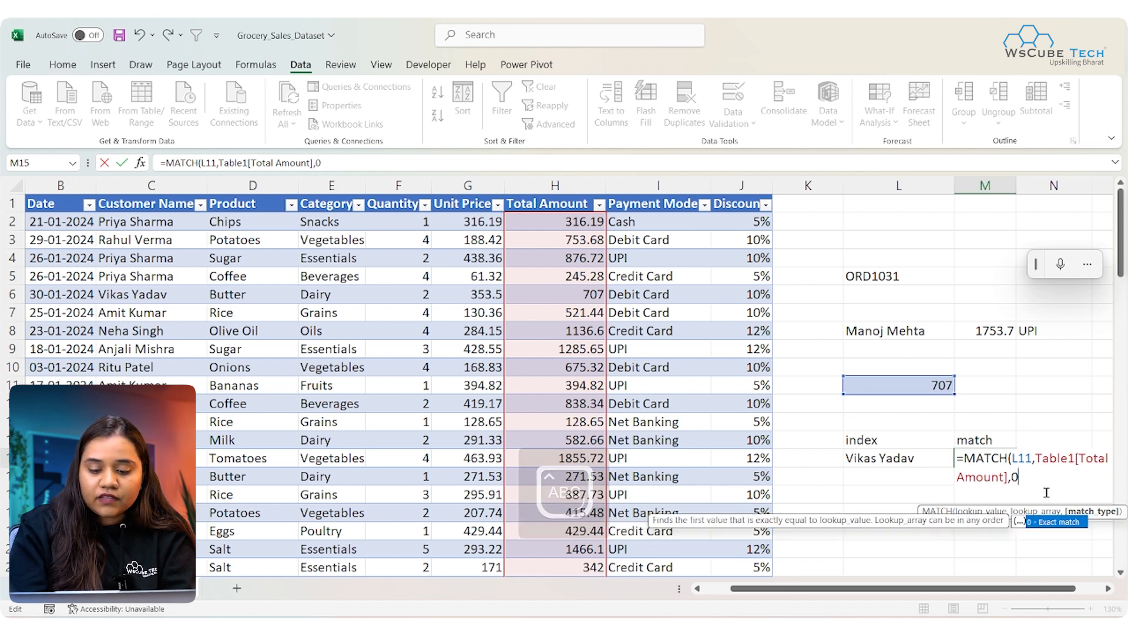
text(0)
key(Return)
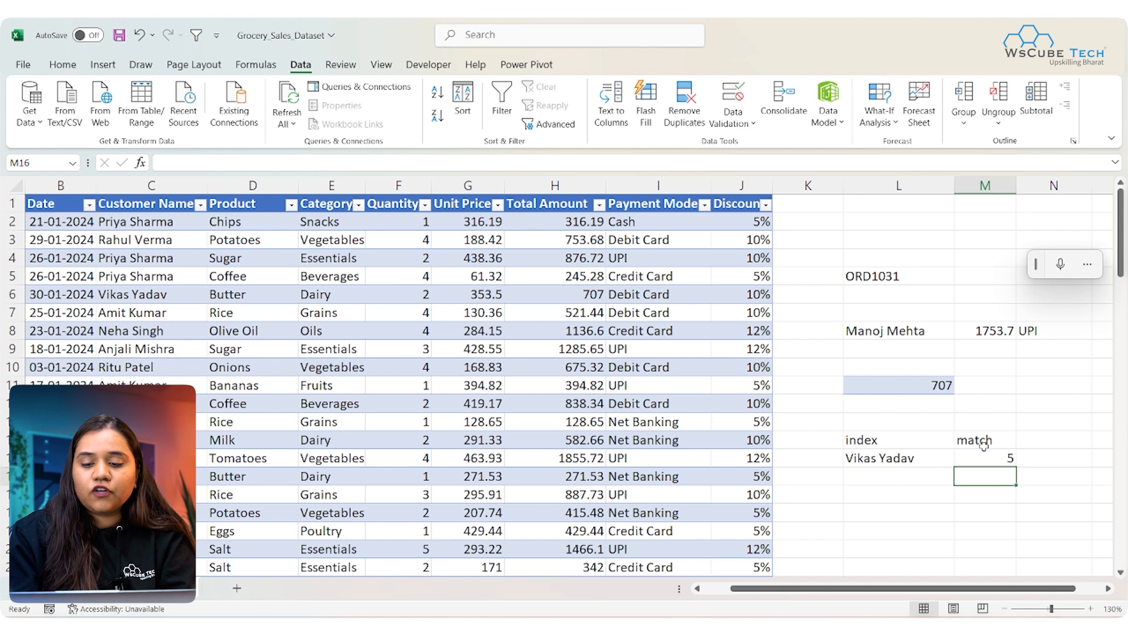
Compare the total amount in H6 with the customer name in its row, and review the INDEX formula in L15
click(567, 294)
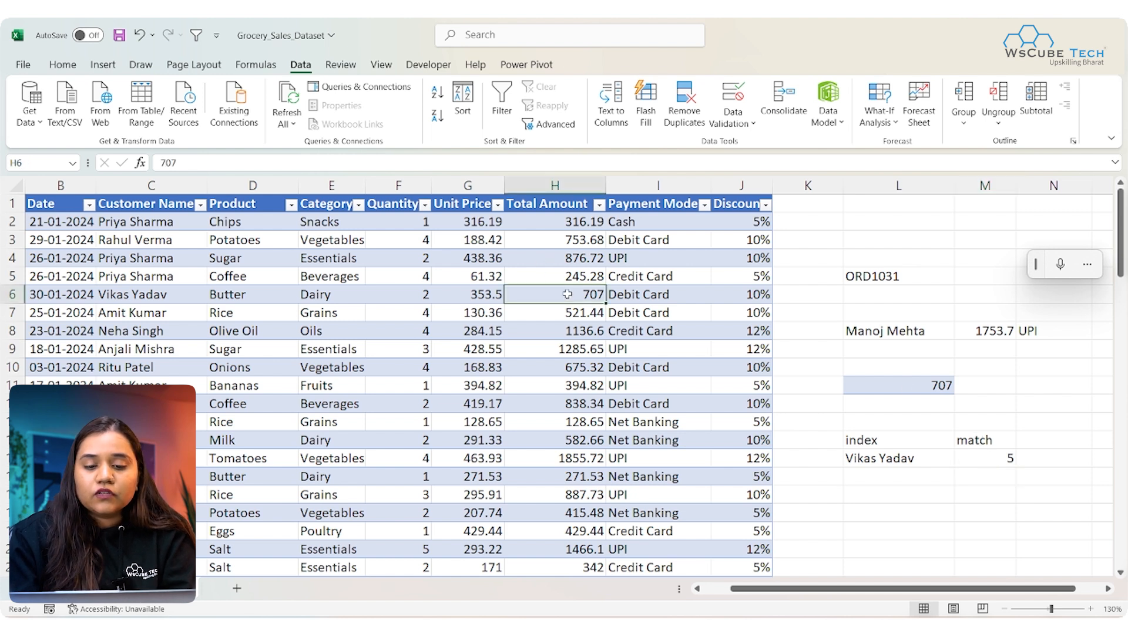
key(Left)
key(Left)
key(Left)
key(Left)
key(Left)
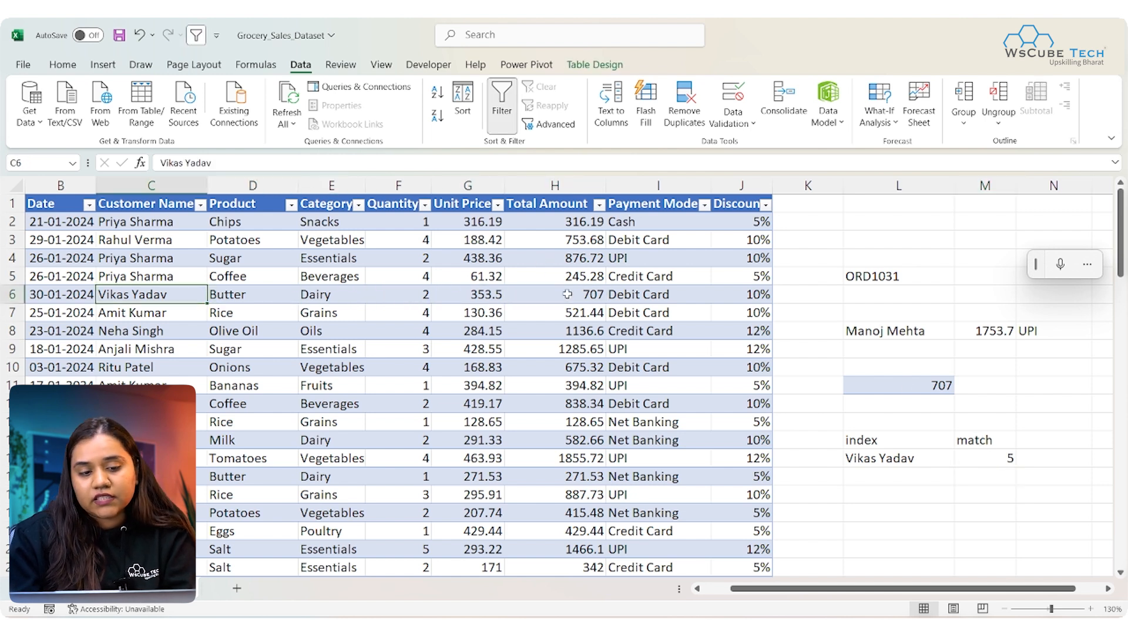
click(574, 295)
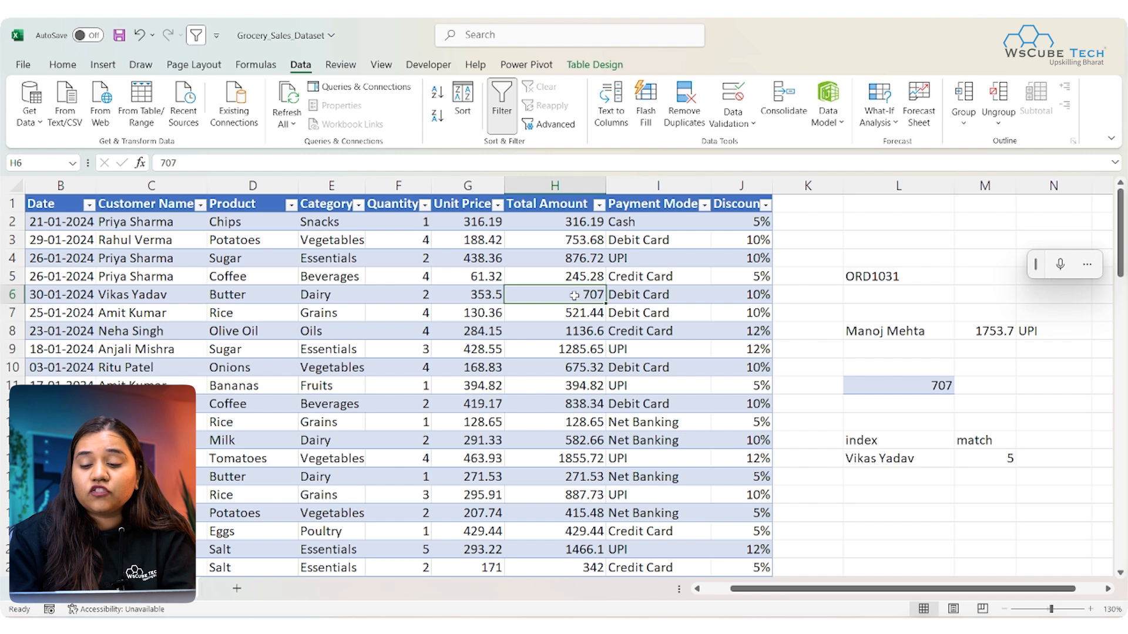
double_click(914, 459)
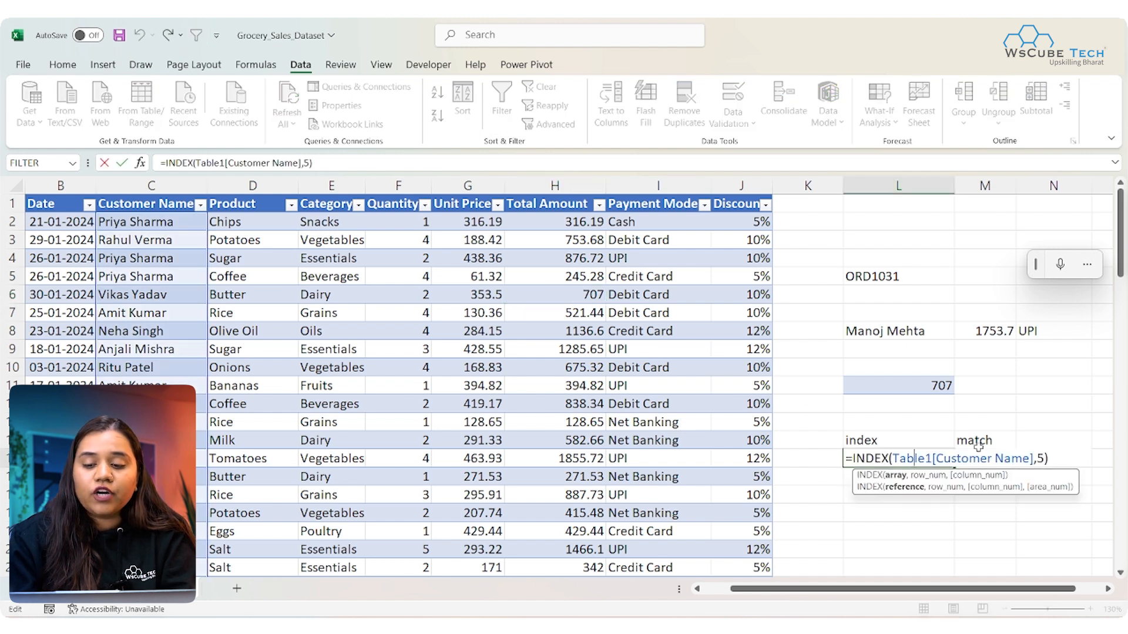
key(Return)
click(888, 375)
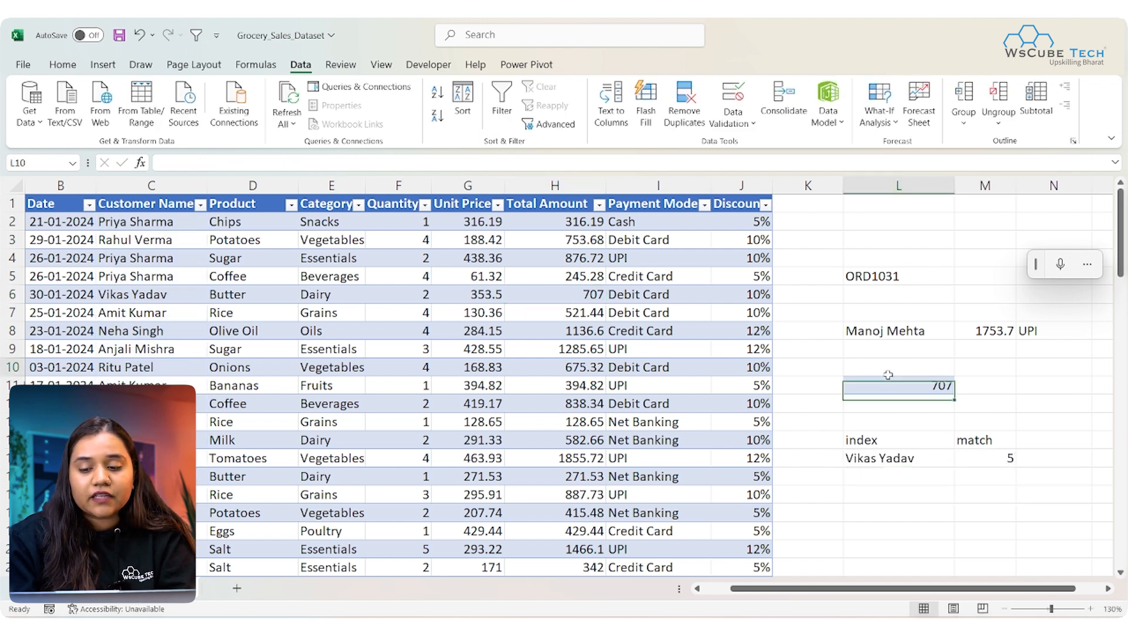
Clear the separate INDEX and MATCH formulas from cells L15:M15
drag(901, 464, 975, 462)
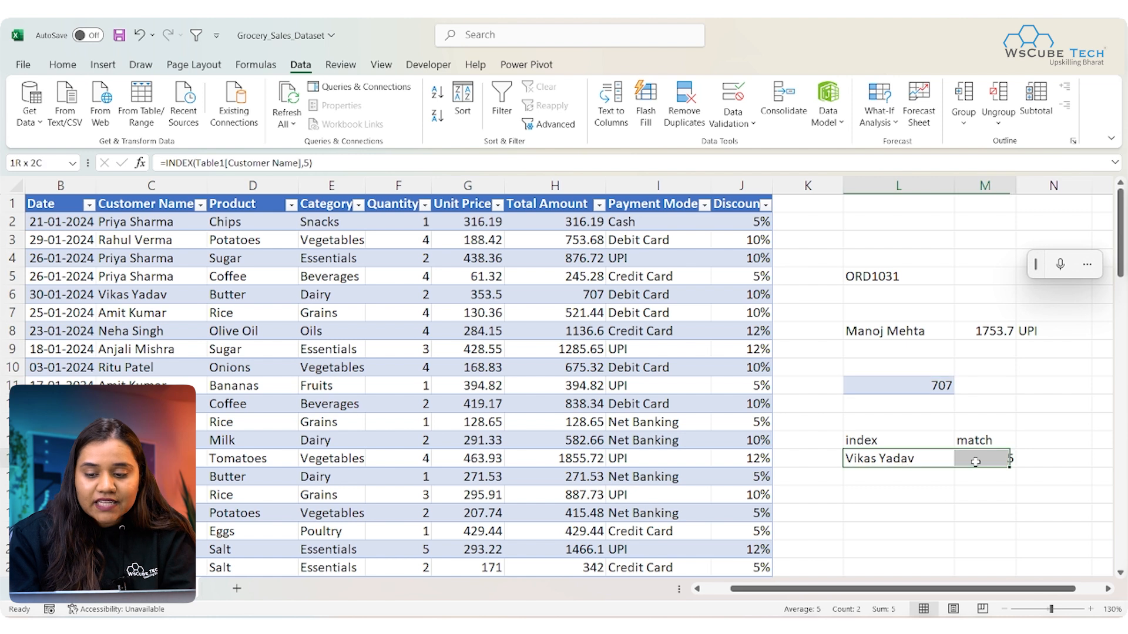
key(Delete)
Start an INDEX formula in L18 on the Customer Name column, with a nested MATCH function as its row number
click(893, 507)
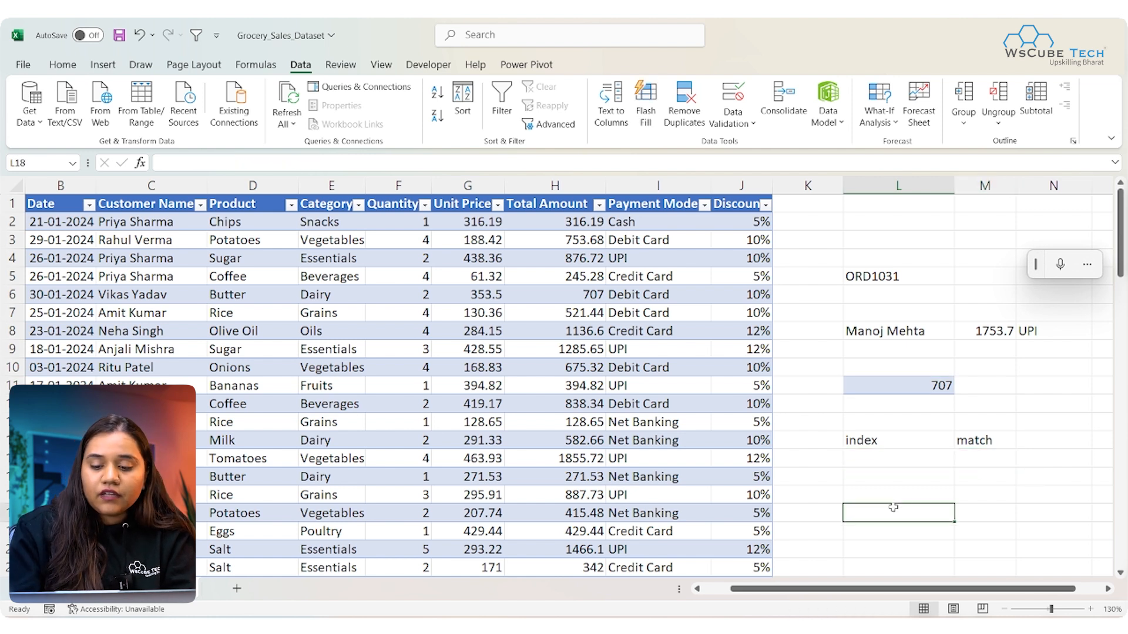
text(=INDEX()
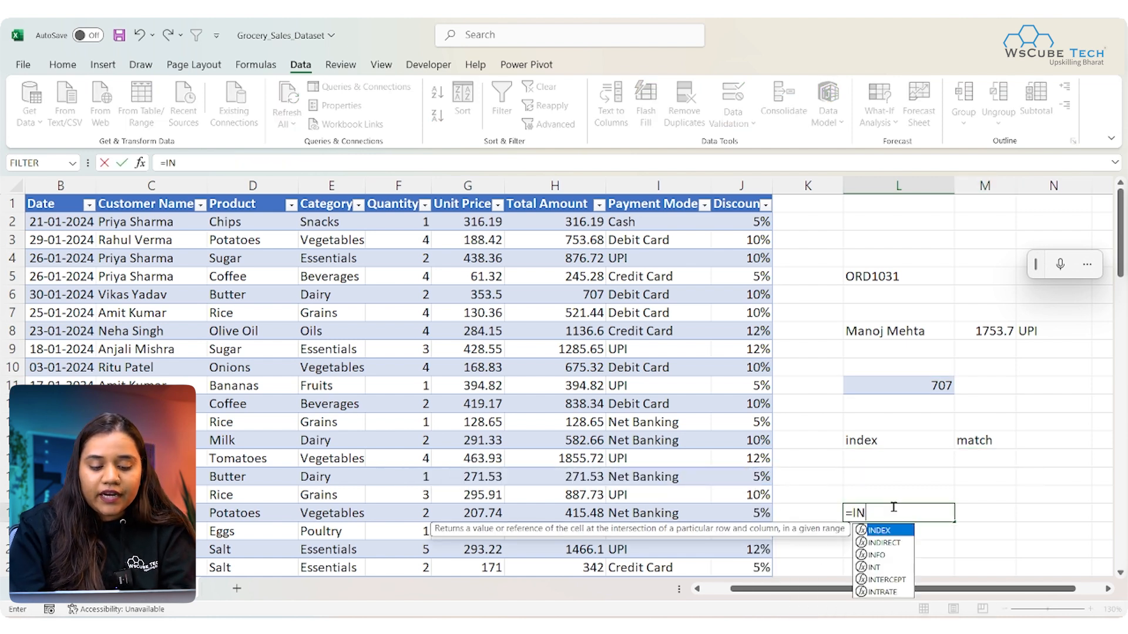
click(152, 192)
text(,)
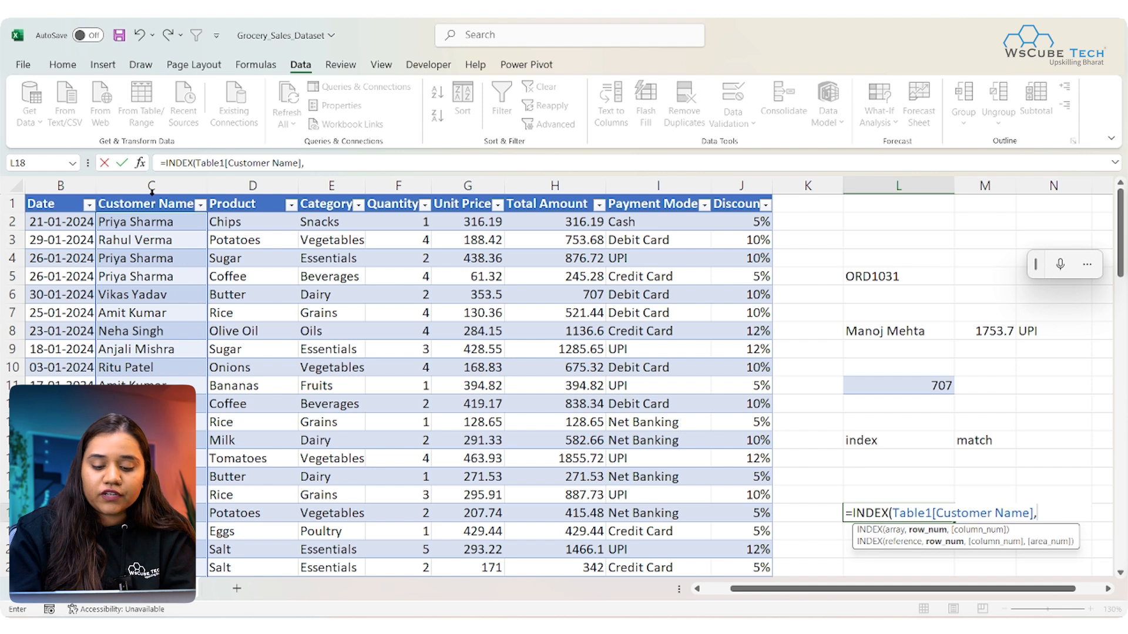
text(MA)
key(Tab)
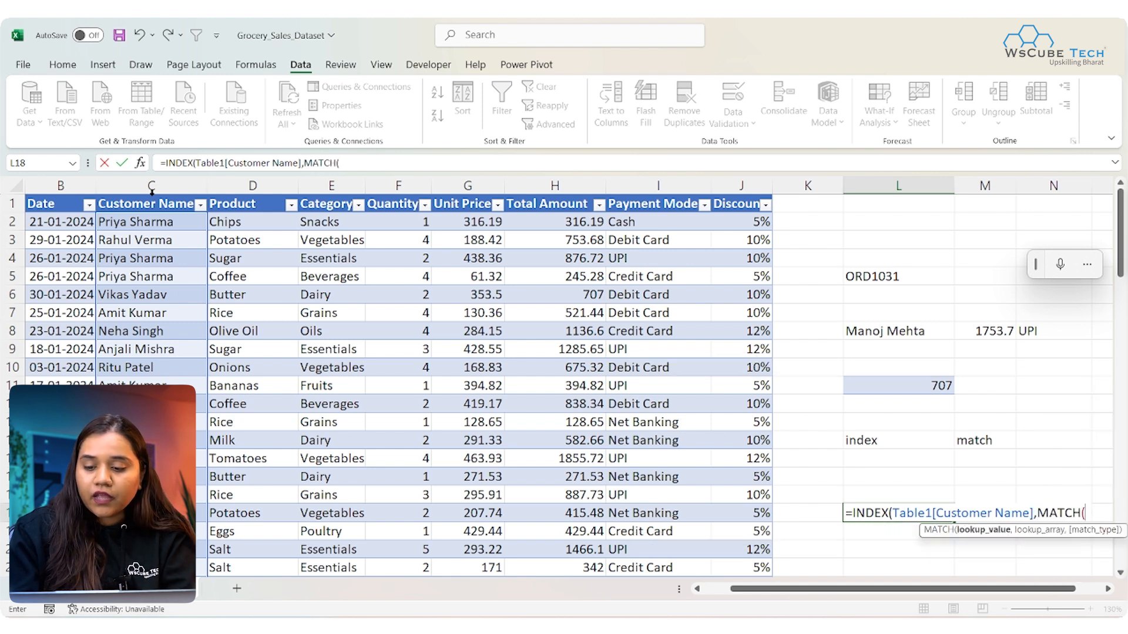
Complete the nested MATCH in L18 with lookup value L11, the Total Amount column as lookup array, and match type 0
click(898, 383)
text(,)
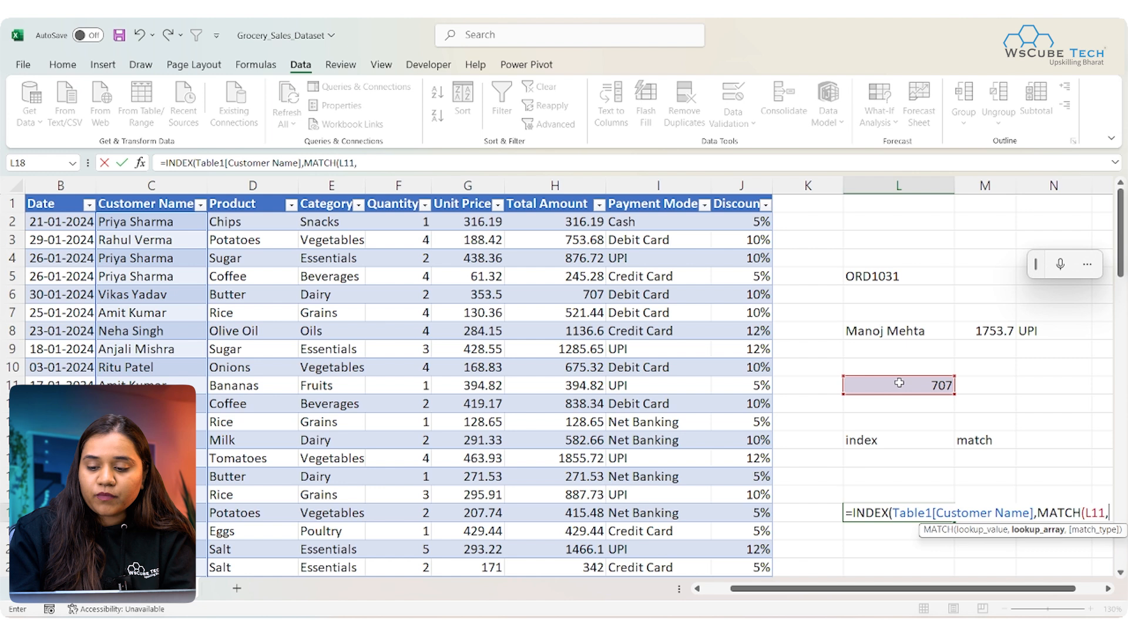
click(542, 197)
text(,)
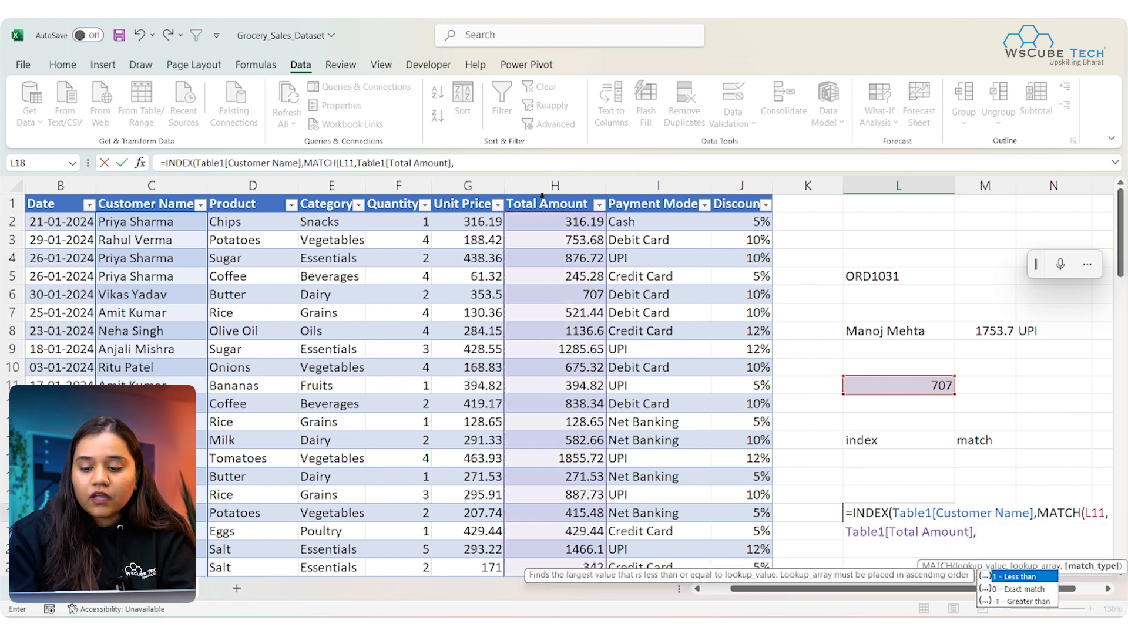
key(Down)
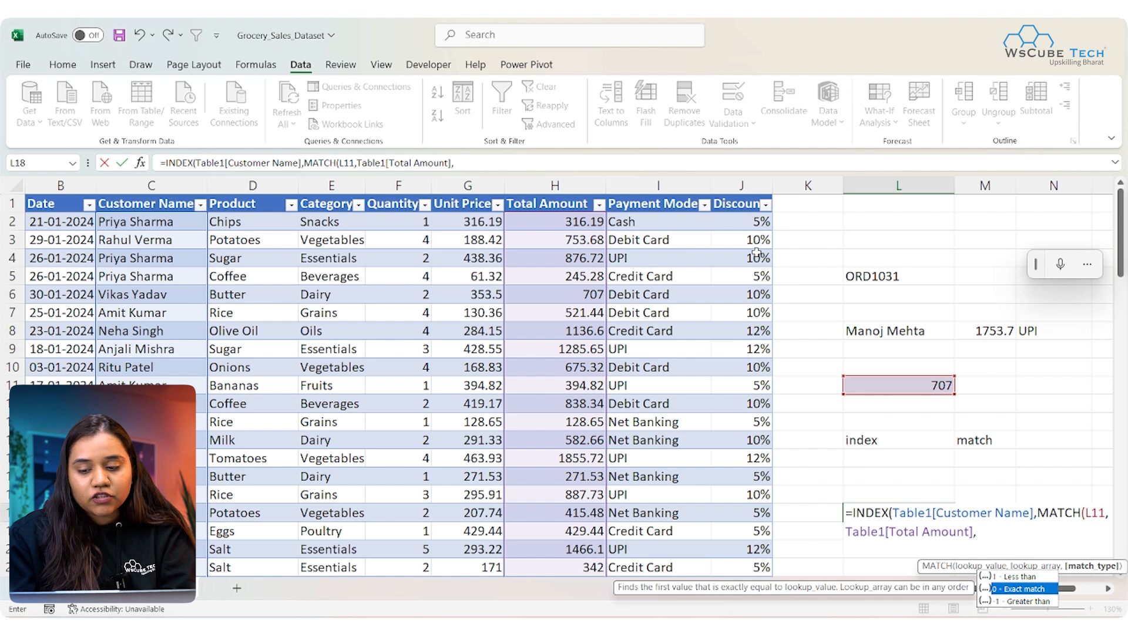
text(0))
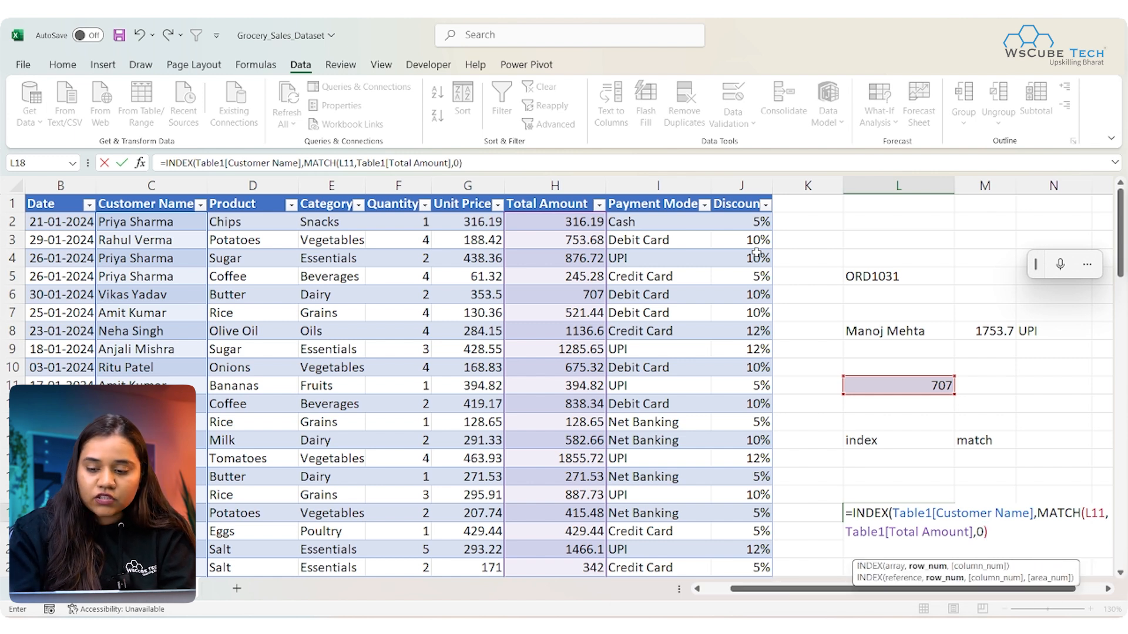
text())
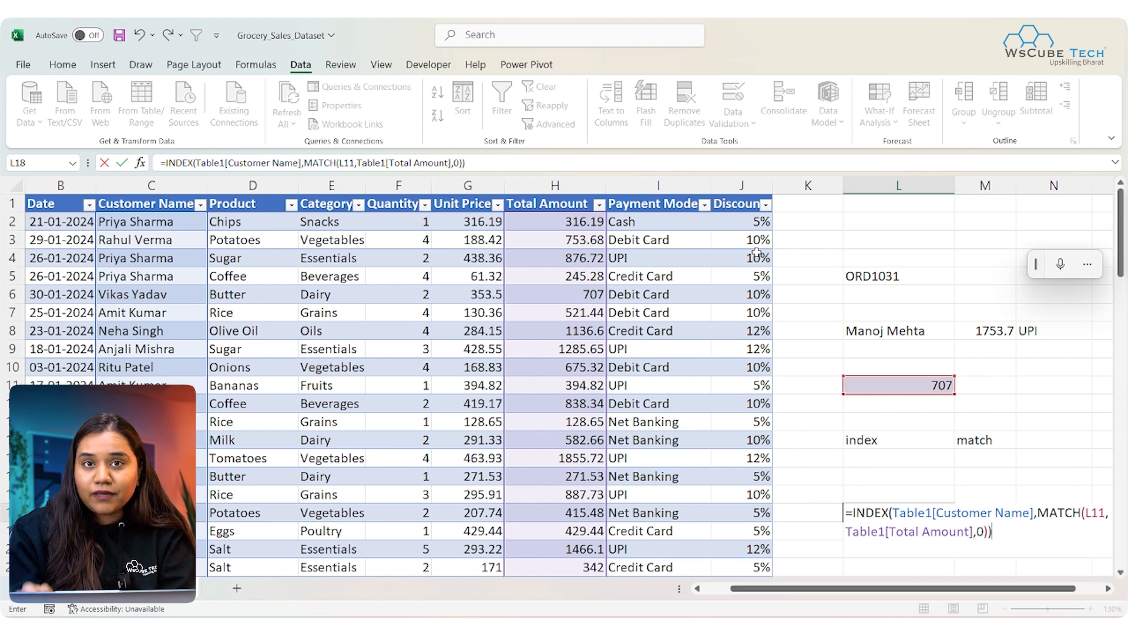
key(Return)
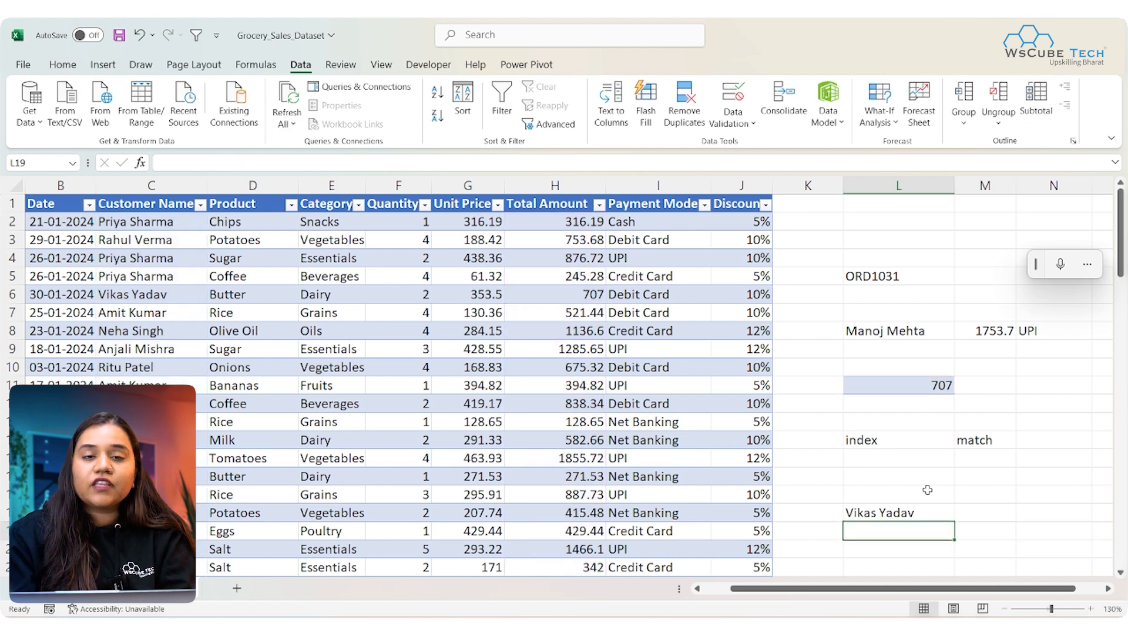
Set the lookup amount in L11 to 342
click(893, 390)
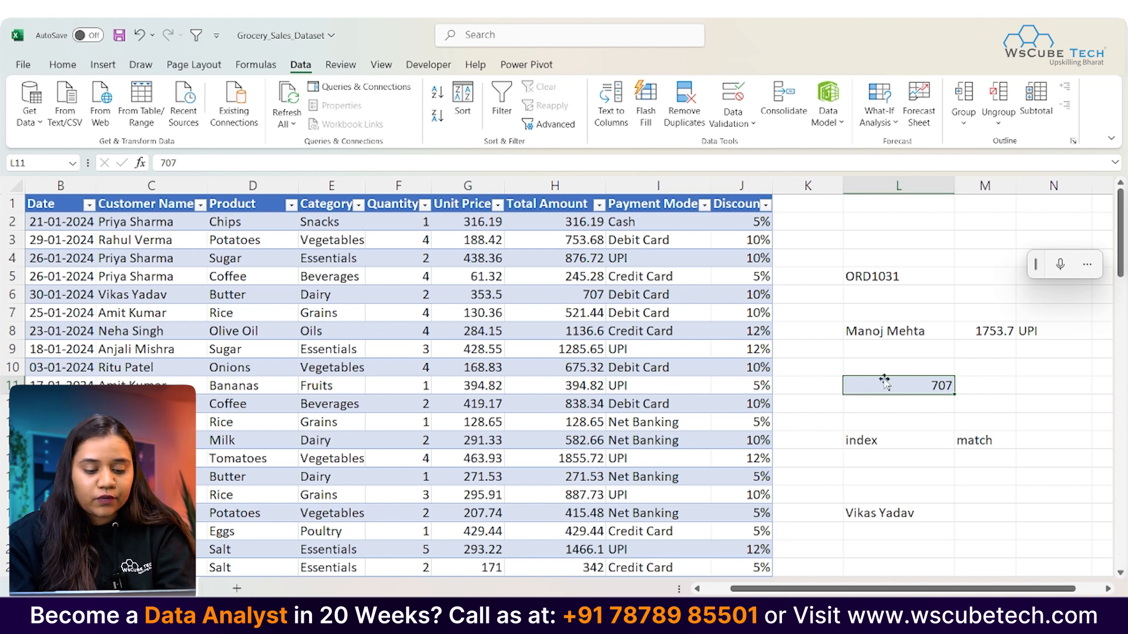
text(342)
key(Return)
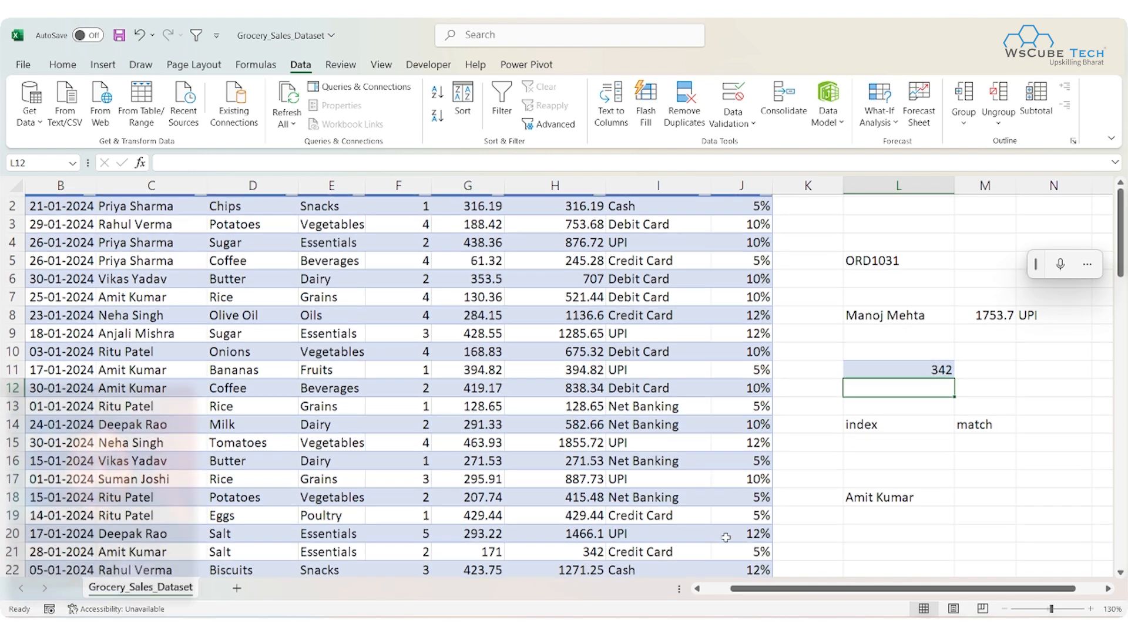
Find the 342 total amount in the sales table and compare its customer name with the INDEX and MATCH result in L18
scroll(722, 537, down, 1)
click(580, 553)
key(Left)
key(Left)
key(Left)
key(Left)
key(Left)
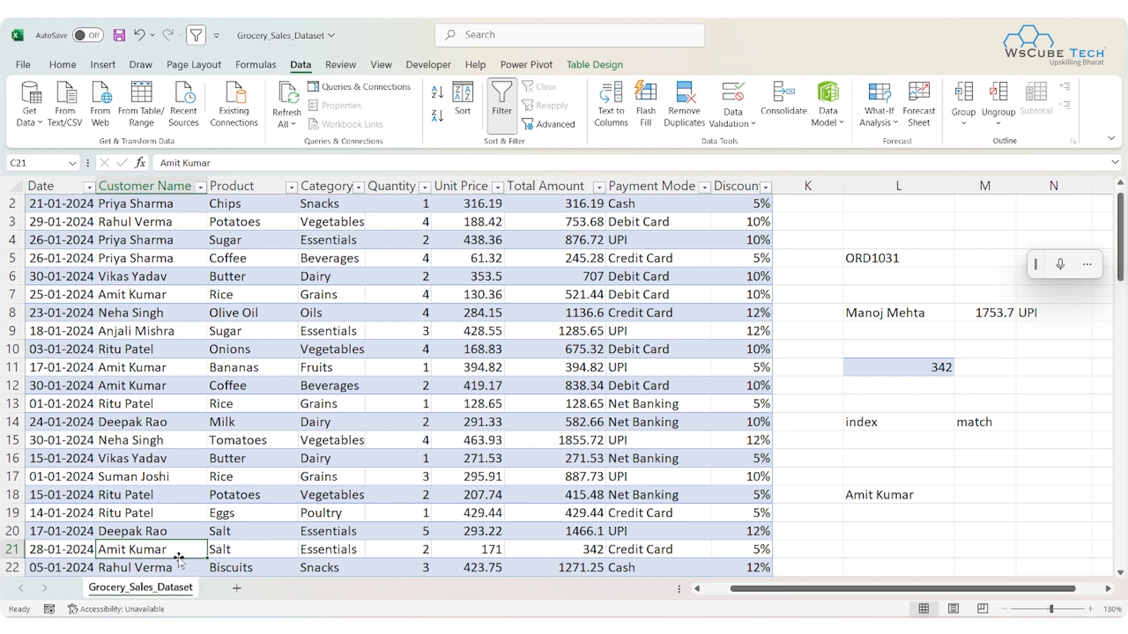
scroll(736, 497, up, 1)
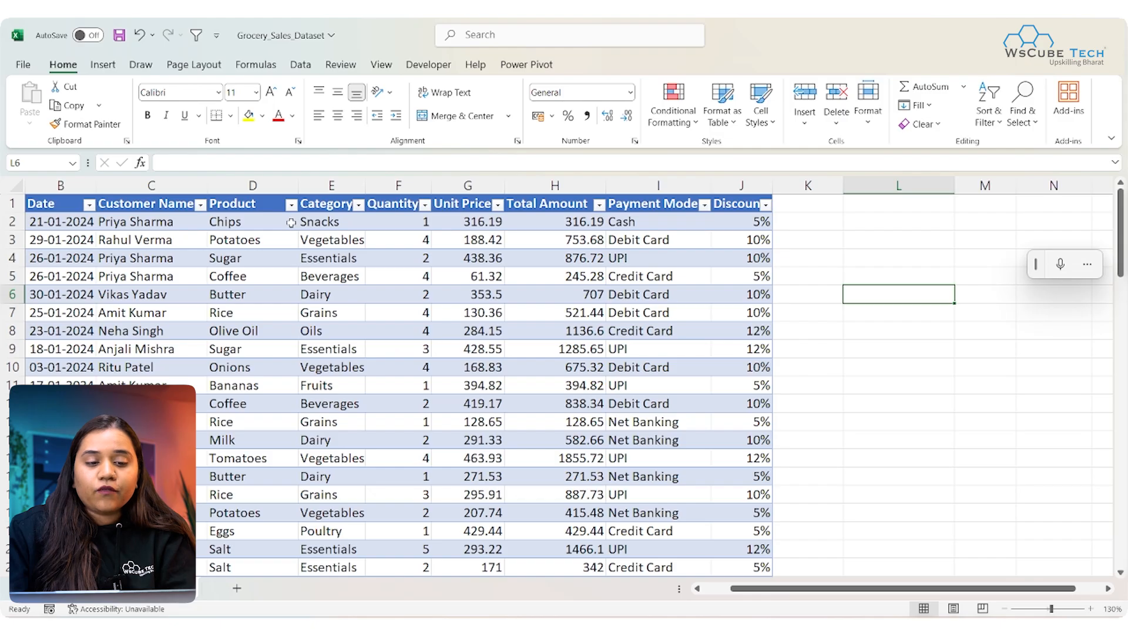
Enter a UNIQUE formula in L6 on the table's Product column
click(260, 194)
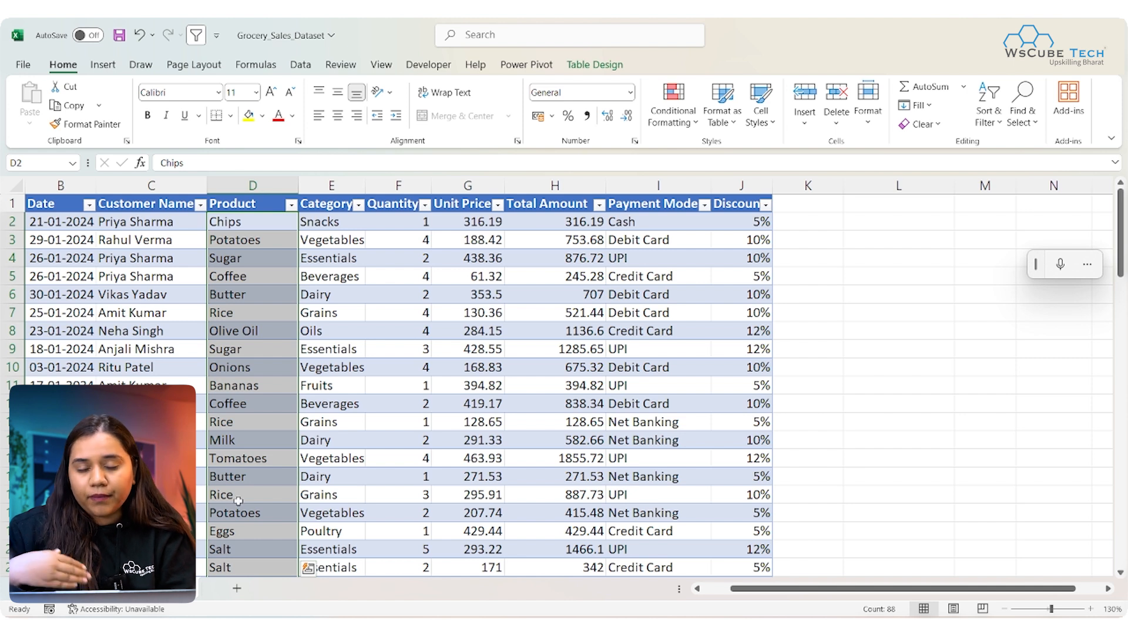
click(901, 293)
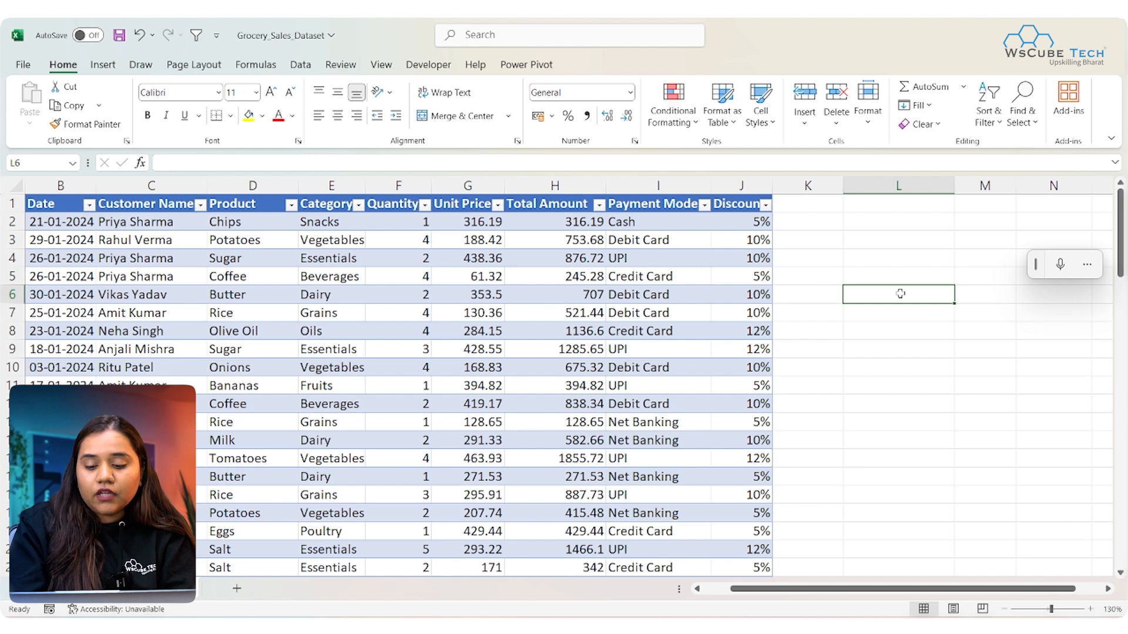
text(=UN)
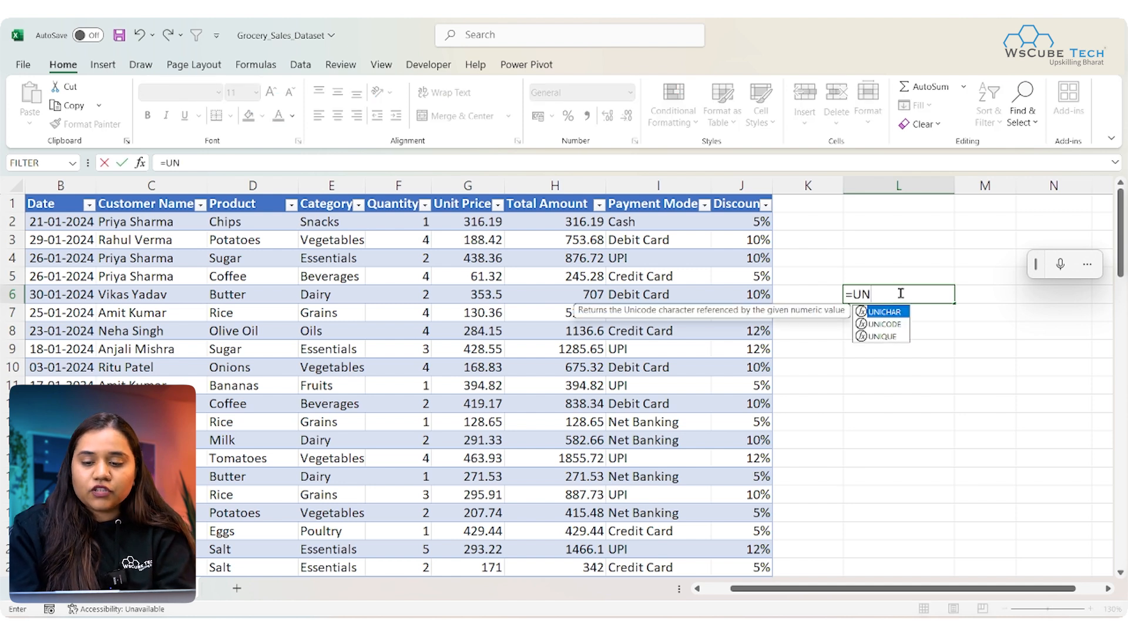
key(Down)
key(Down)
key(Tab)
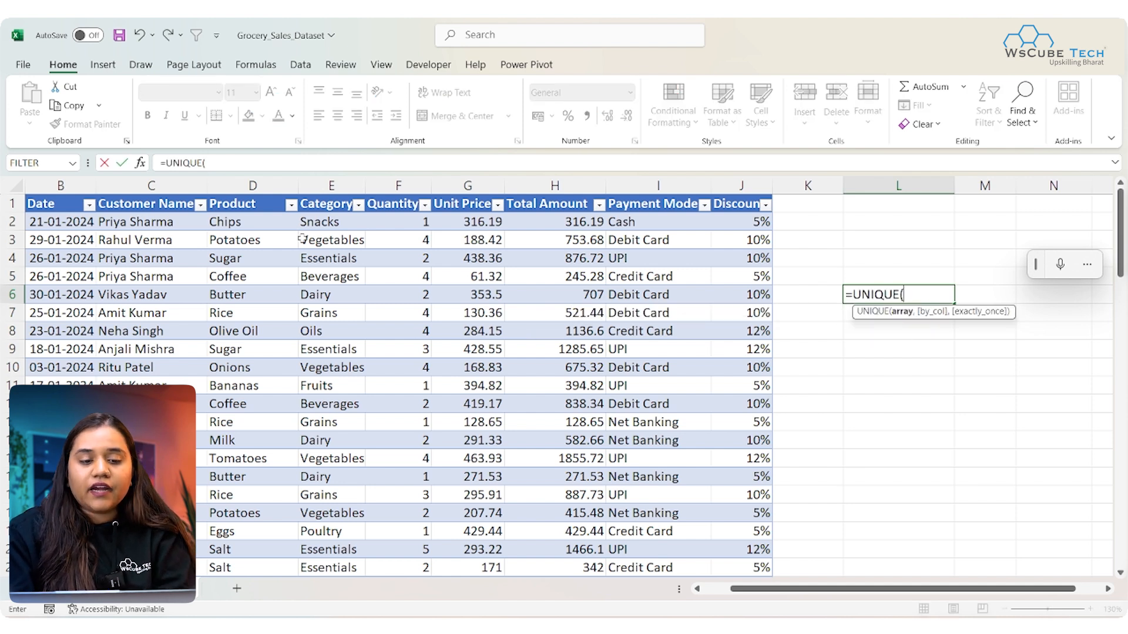
click(248, 197)
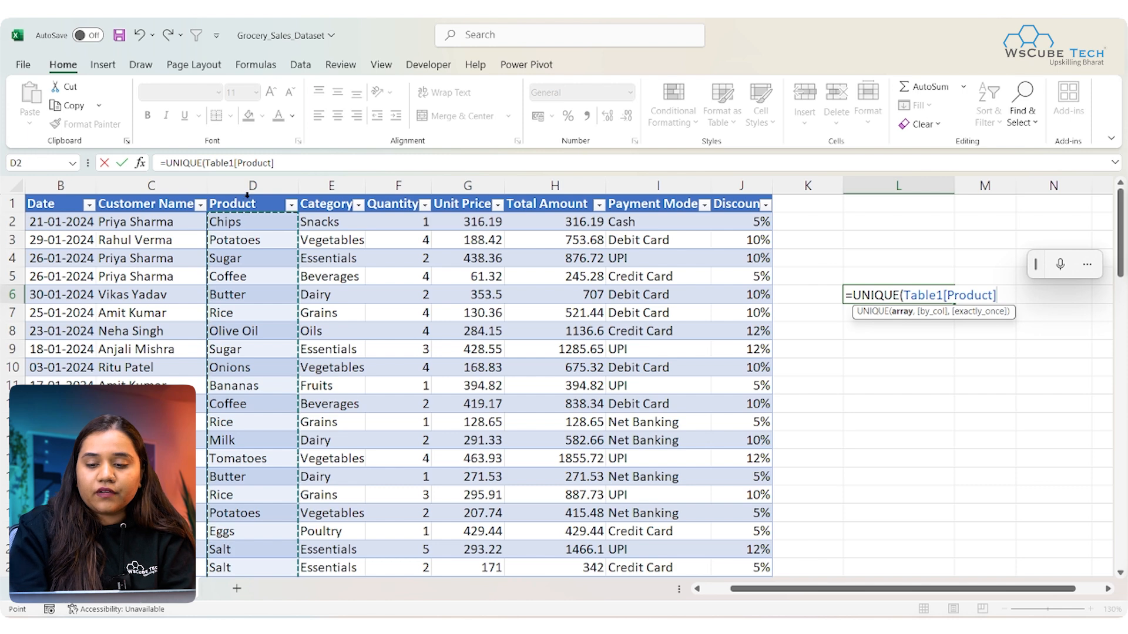
key(Return)
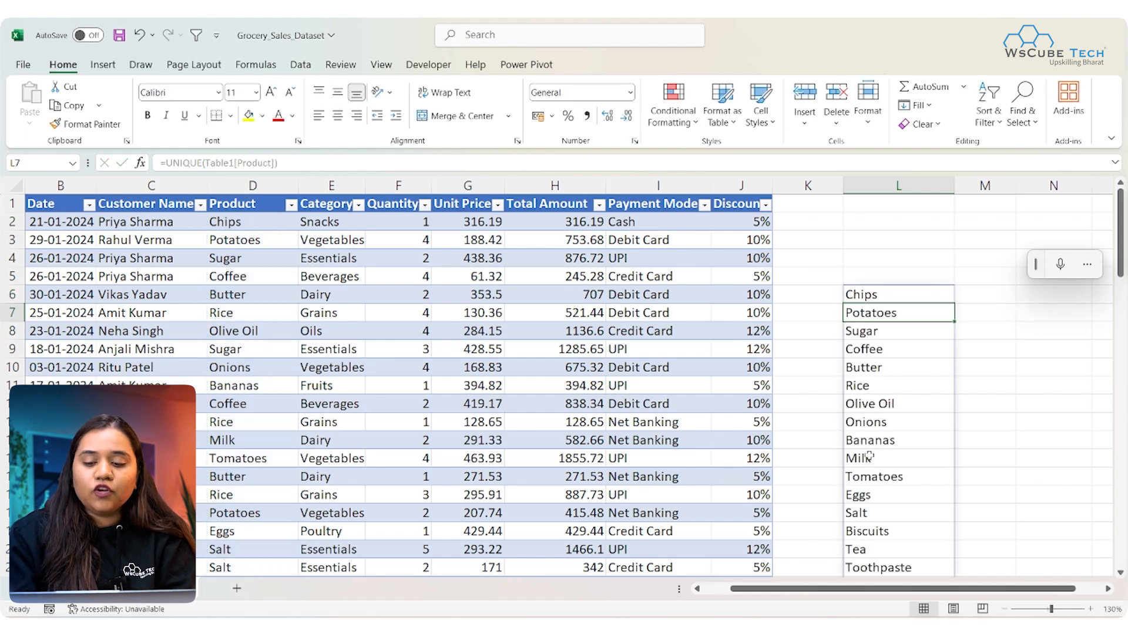
Review the list of unique products in column L, and undo the UNIQUE formula
scroll(868, 457, down, 4)
scroll(868, 455, up, 4)
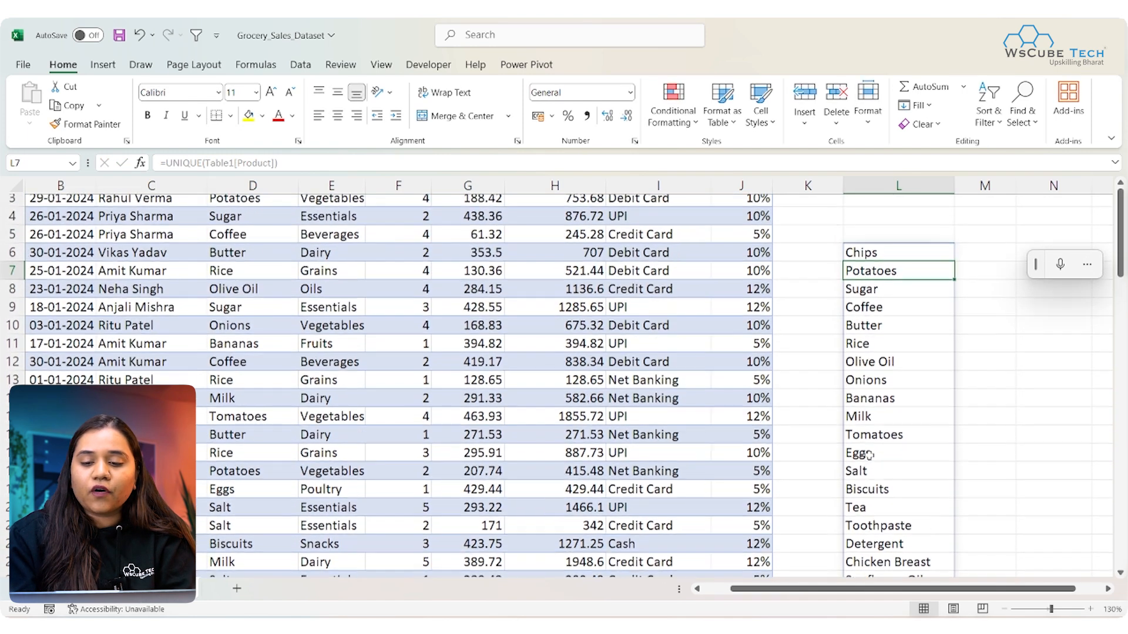
key(ctrl+z)
scroll(869, 411, up, 1)
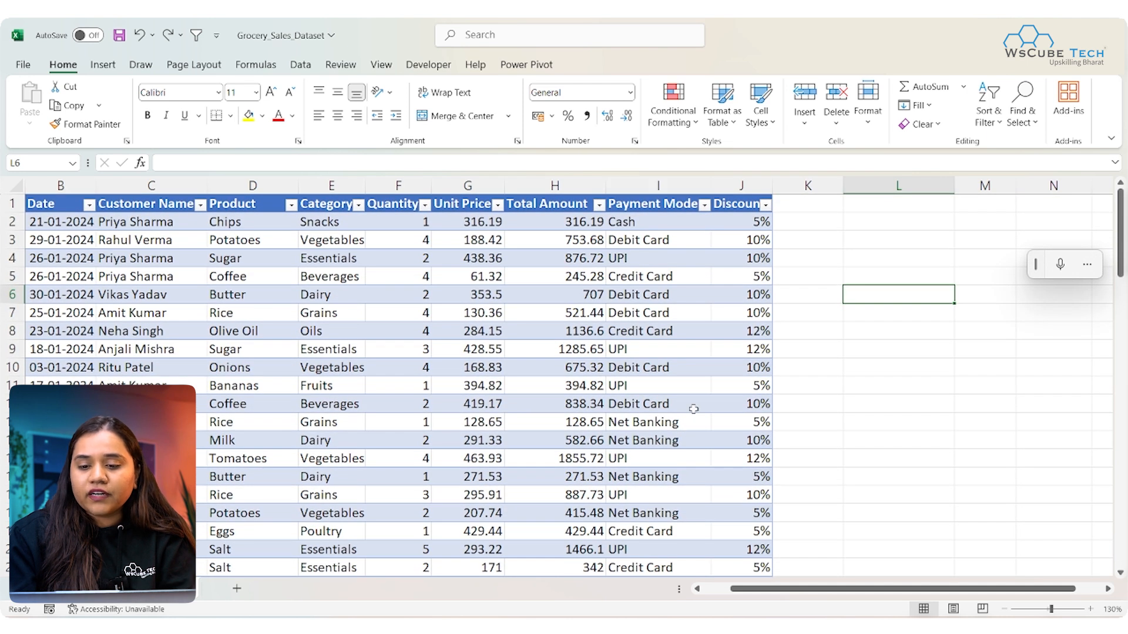
text(=)
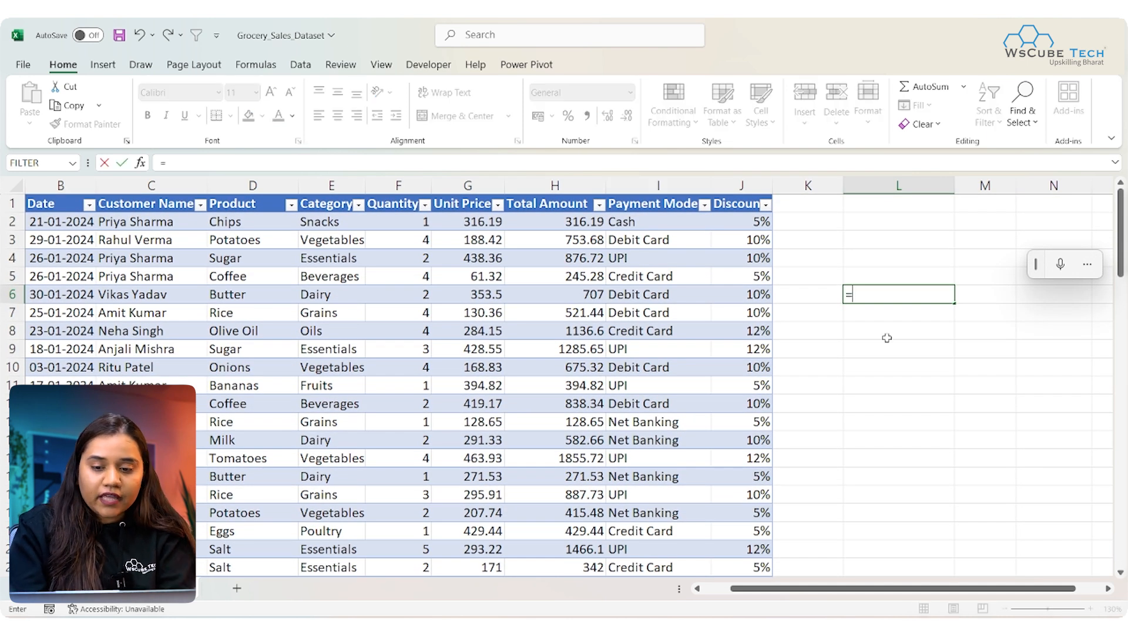
text(UN)
key(Left)
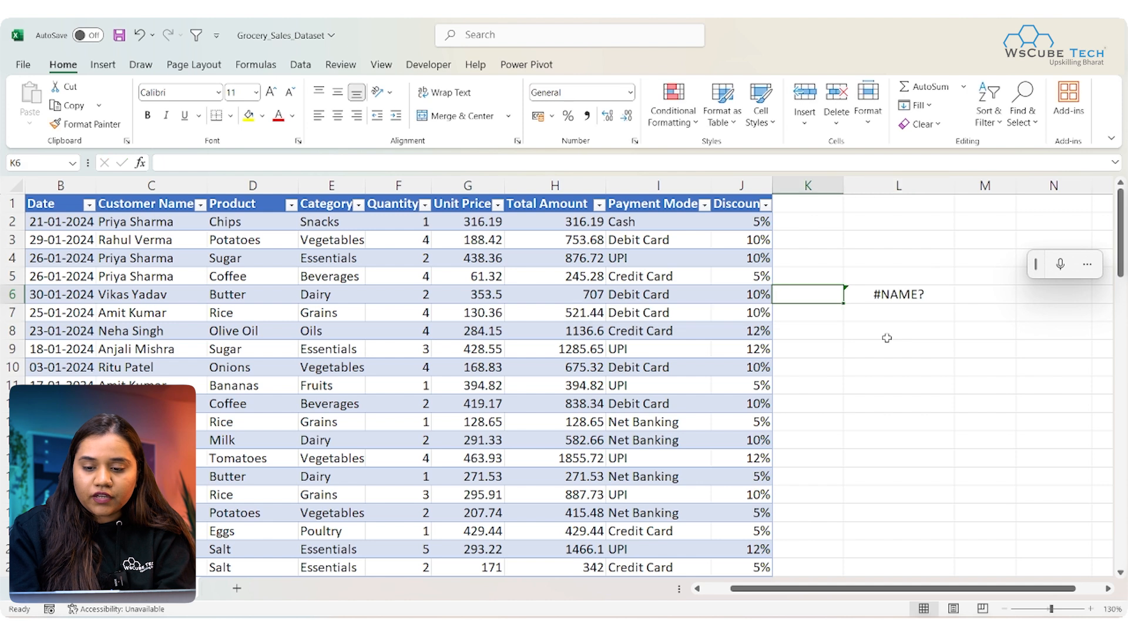
key(Right)
key(BackSpace)
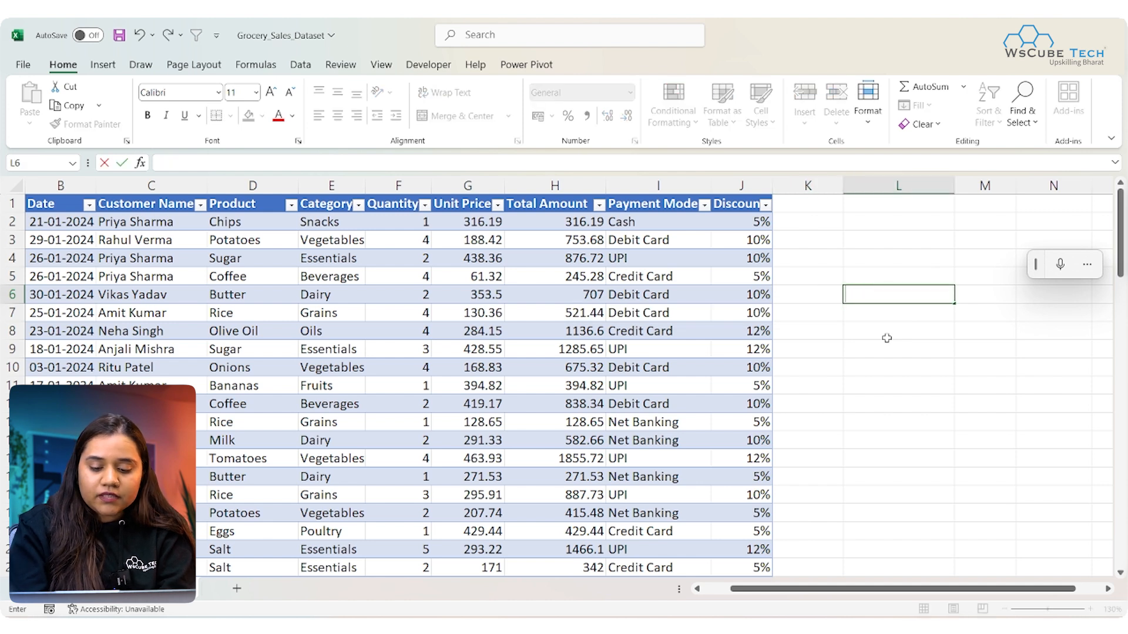
Enter a UNIQUE formula in L6 on the table's Payment Mode column
text(=UNIQUE()
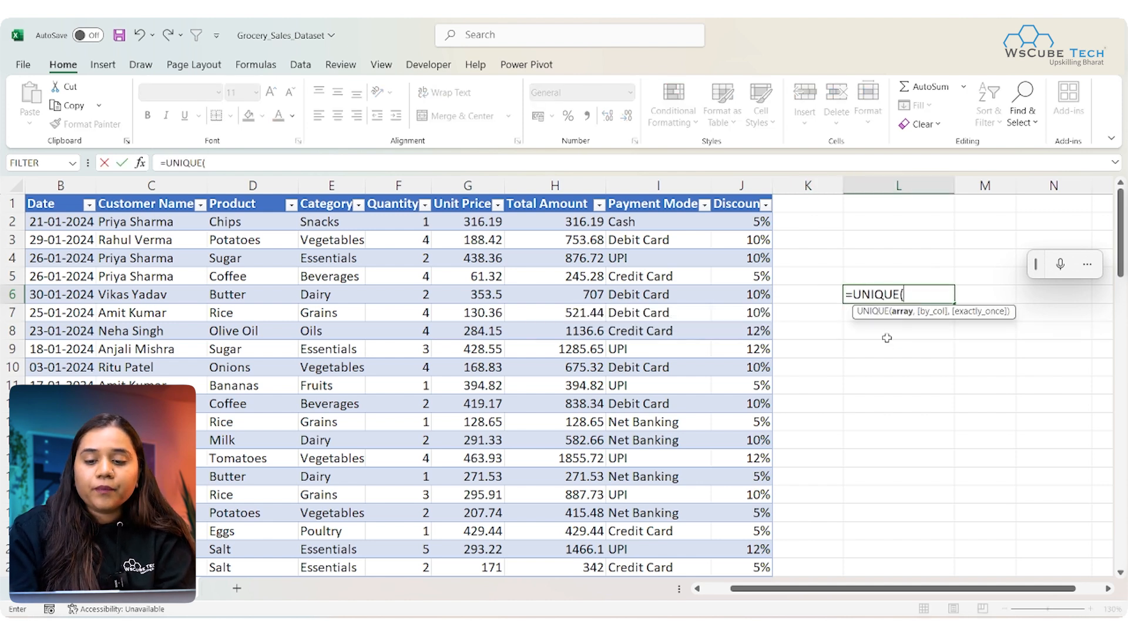
click(637, 193)
text())
key(Return)
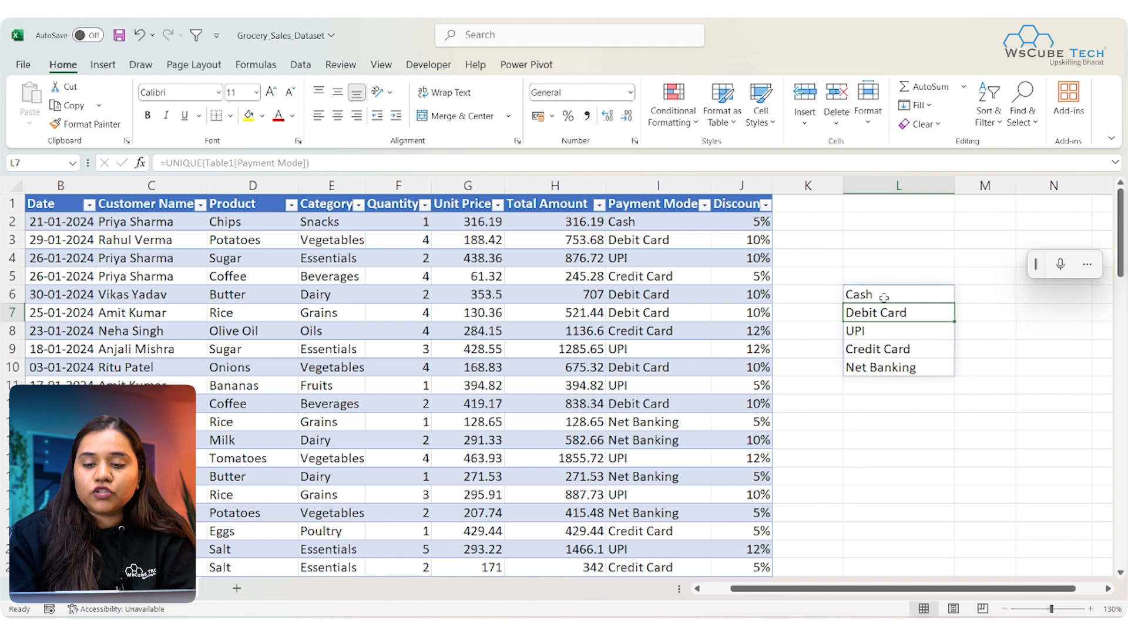
Clear the list of unique payment modes from cells L6:L10
click(871, 370)
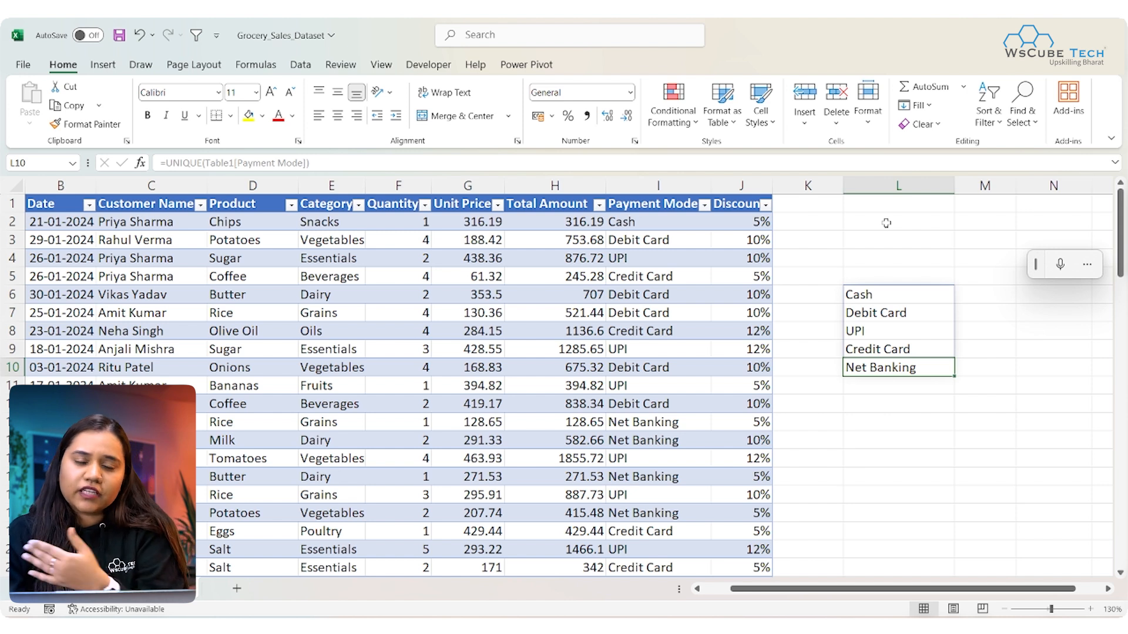
drag(886, 292, 898, 366)
key(Delete)
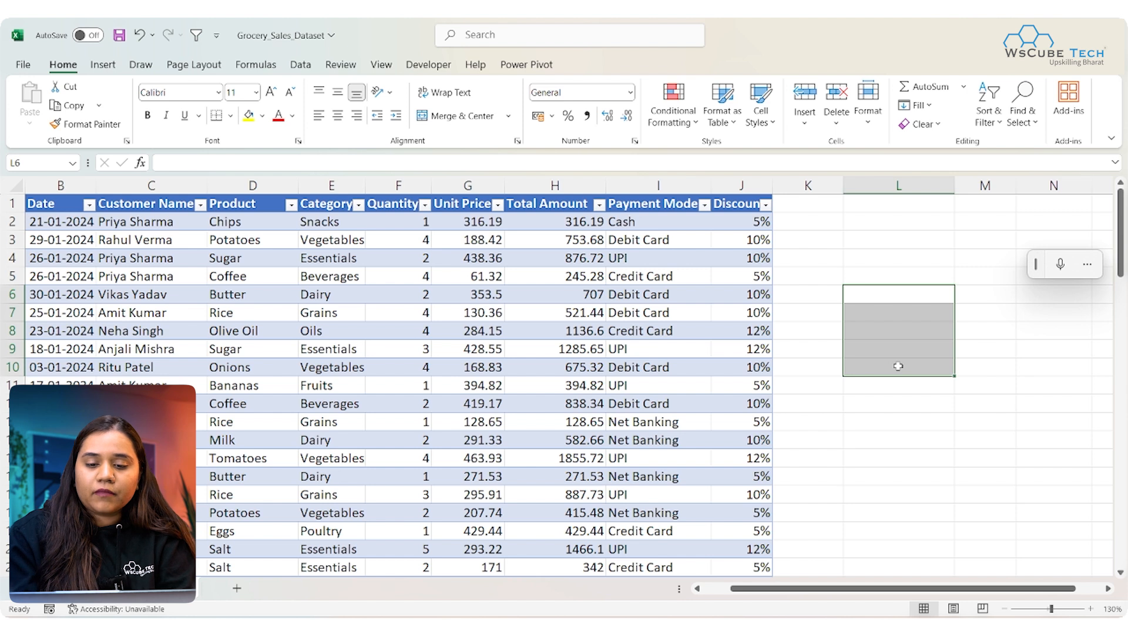
Enter the headings SUM, SUMIF and SUMIFS in cells L5:N5, and narrow column L
click(851, 272)
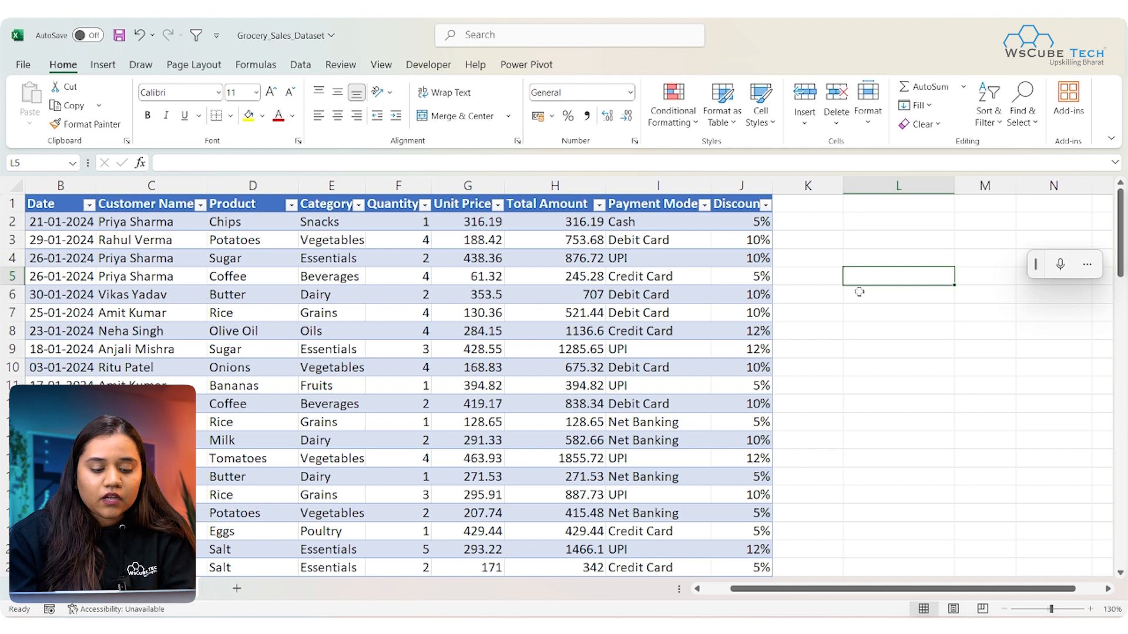
text(SUM)
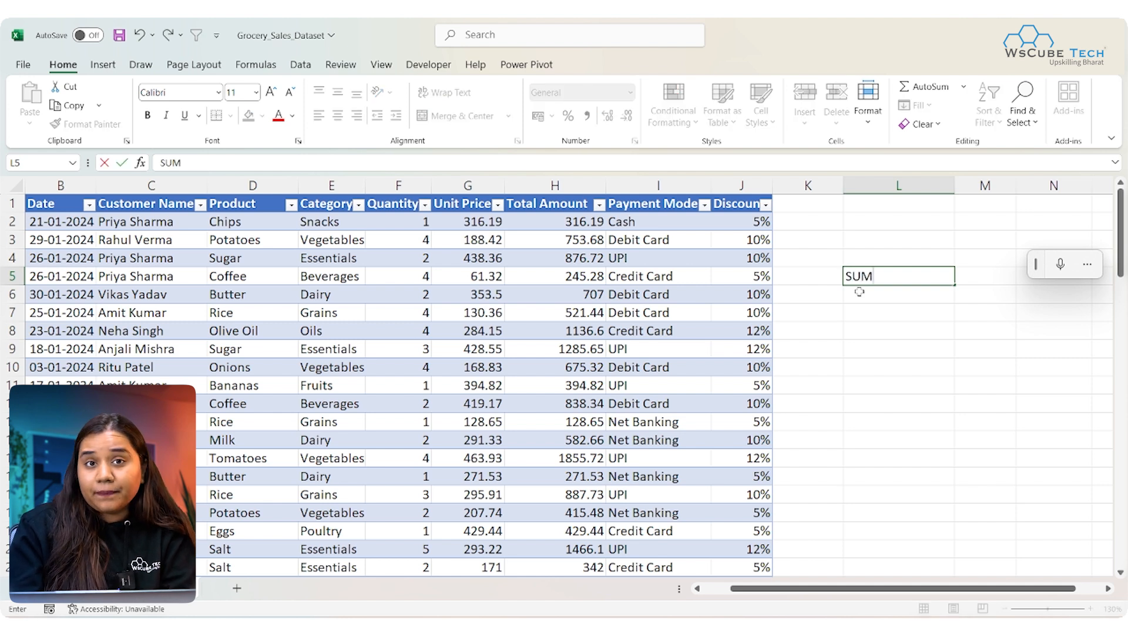
key(Tab)
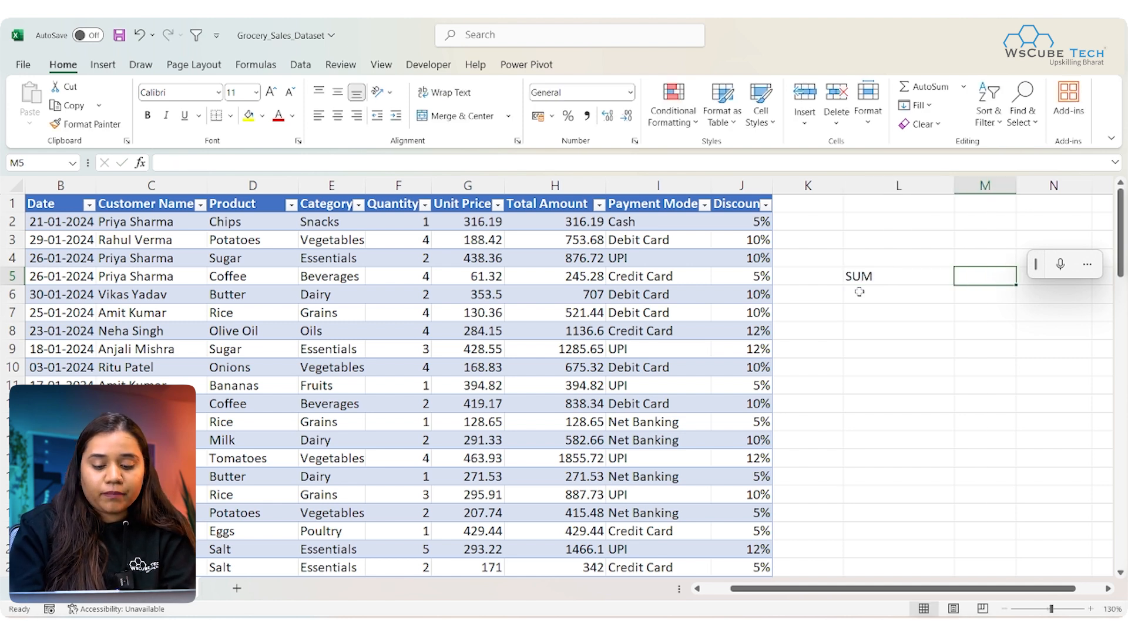
text(SUMID)
key(BackSpace)
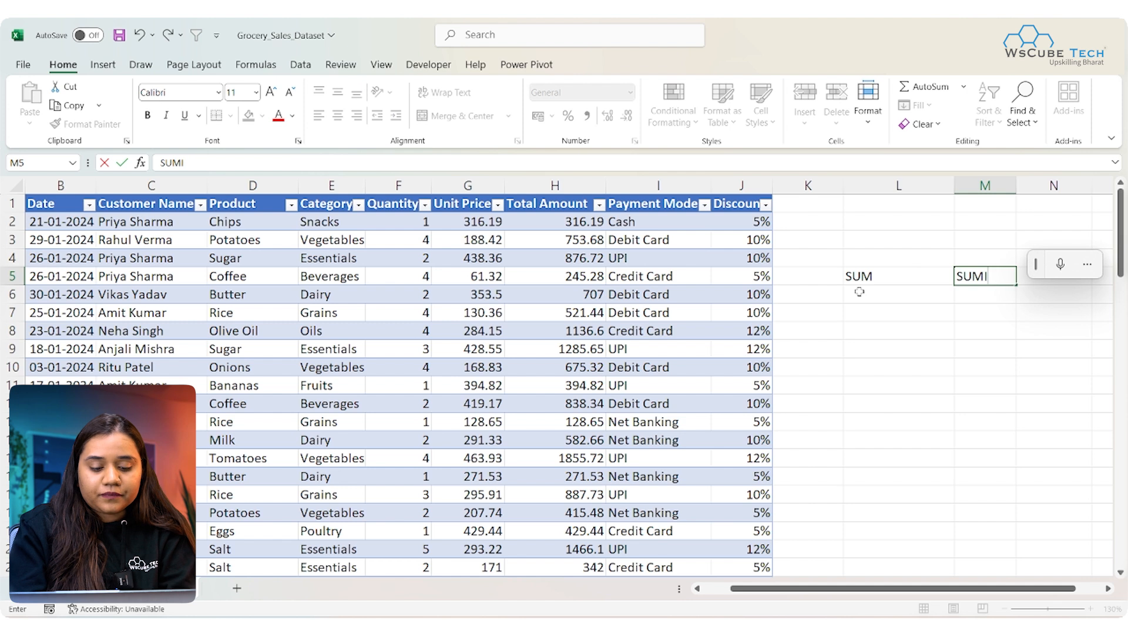
text(F)
key(Tab)
text(SUMIF)
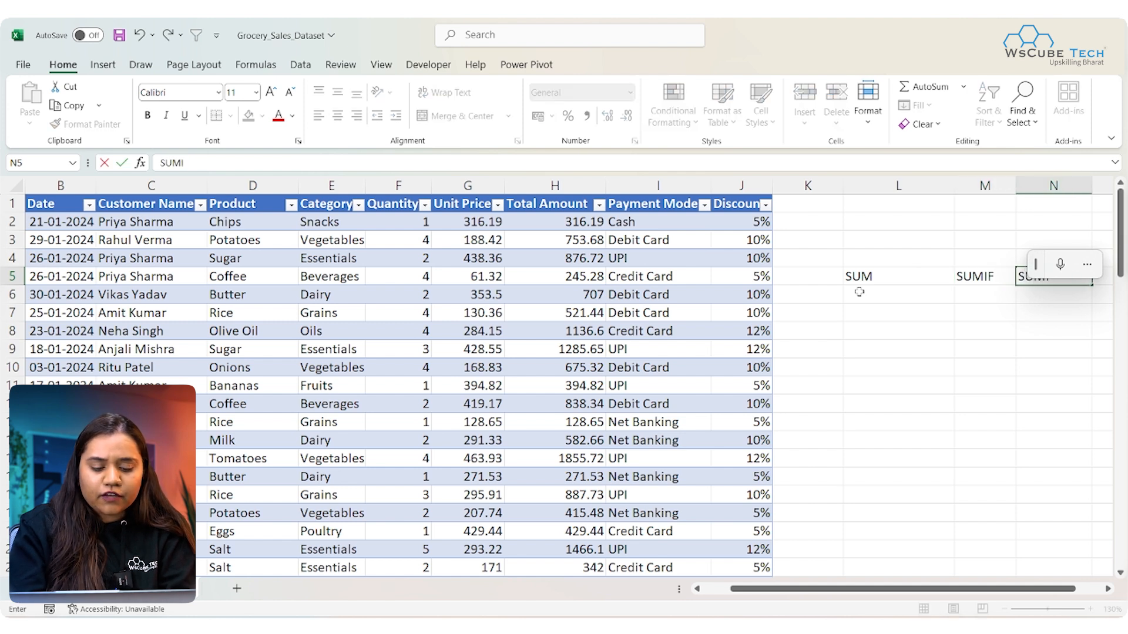
text(S)
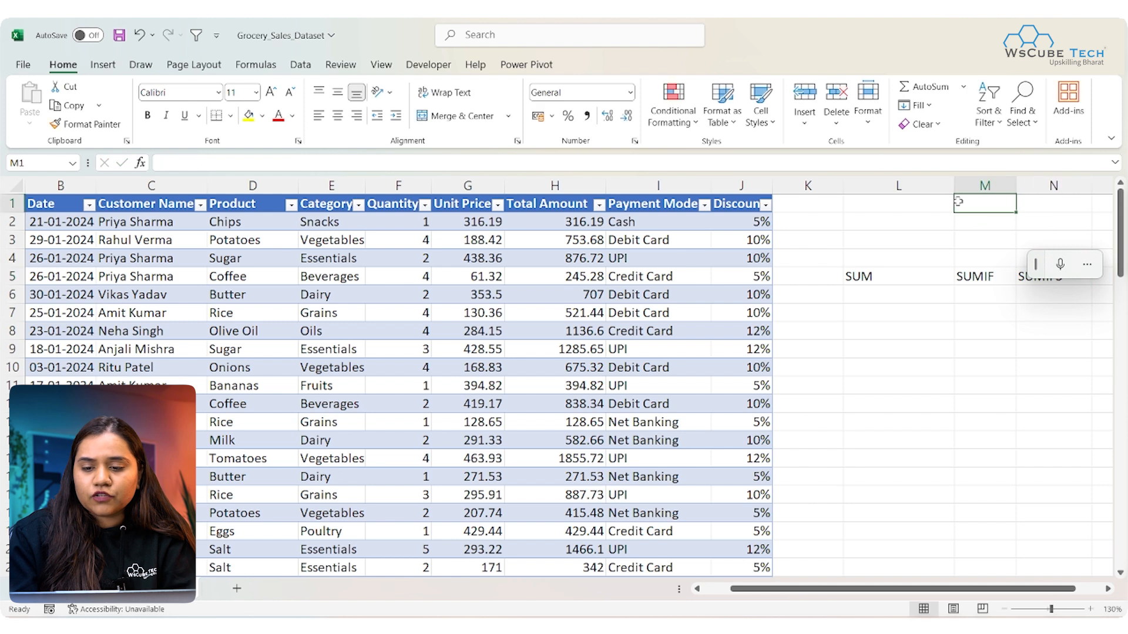
click(938, 182)
drag(952, 182, 908, 182)
Total the Total Amount column with a SUM formula in L7
click(875, 296)
click(872, 318)
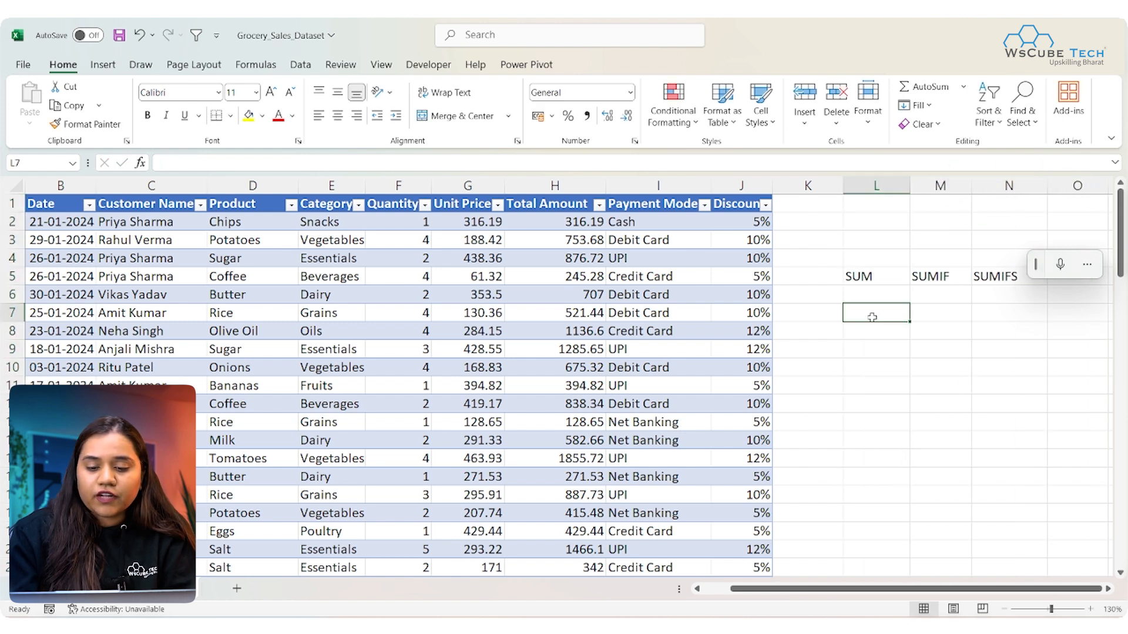
text(=SUM()
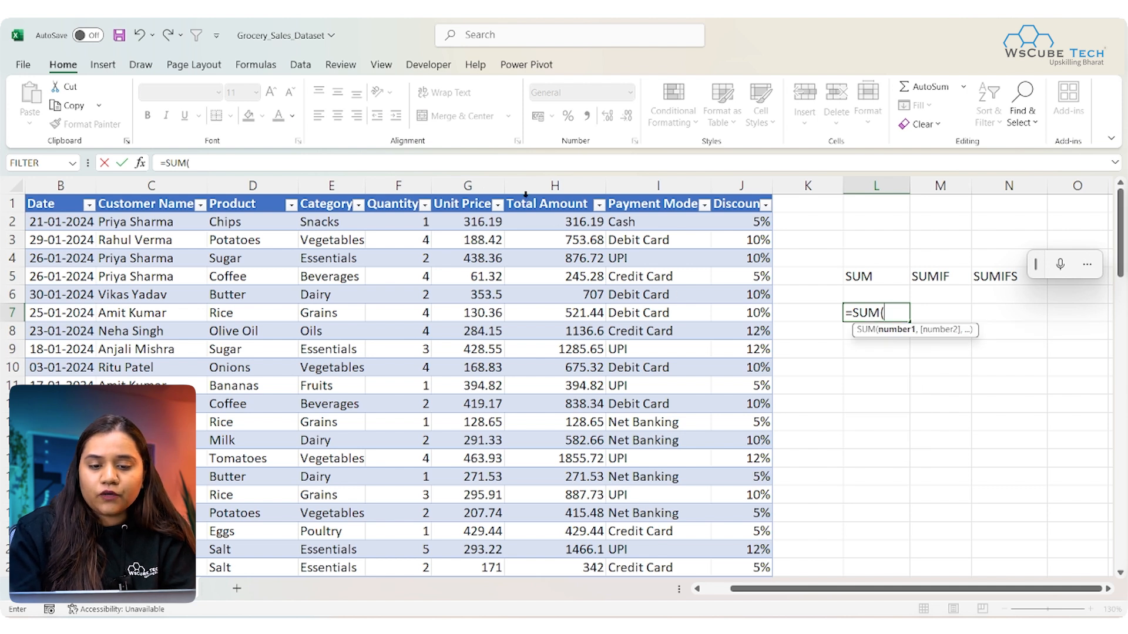
click(526, 194)
text())
key(Return)
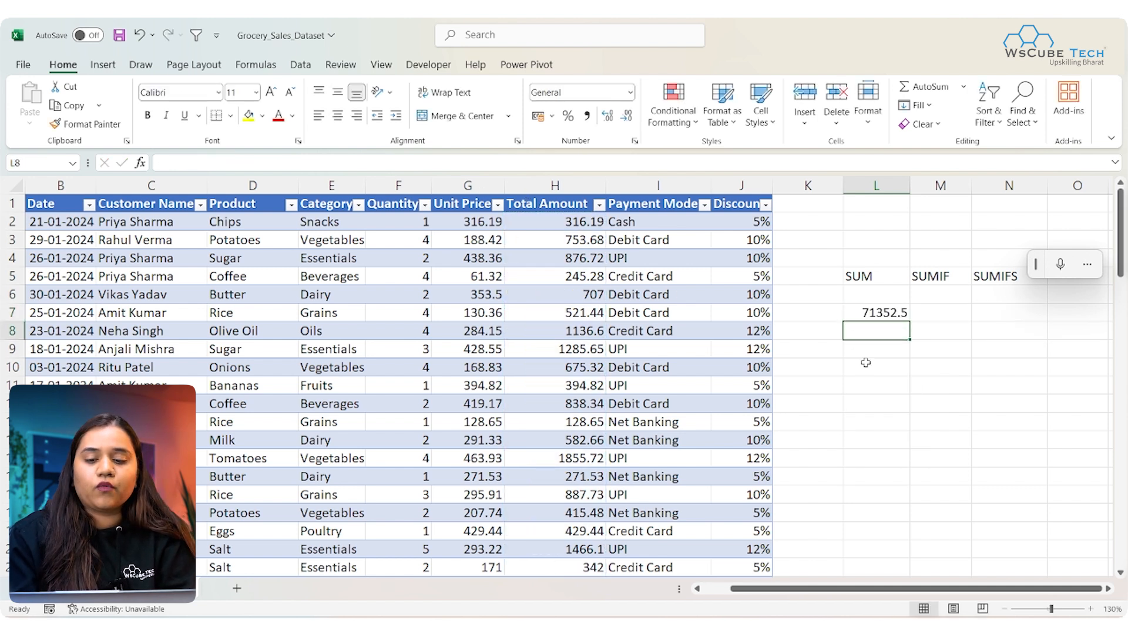
Enter a SUMIF formula in M7 that totals the Total Amount column for the Category "Vegetables"
click(342, 245)
click(941, 310)
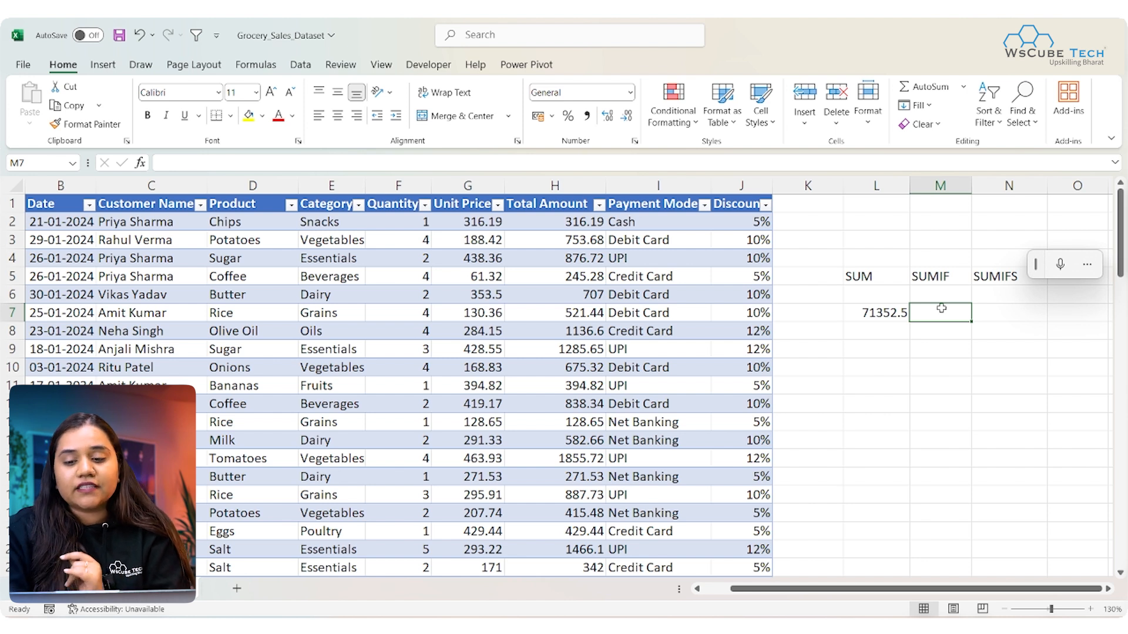
text(=SUMI)
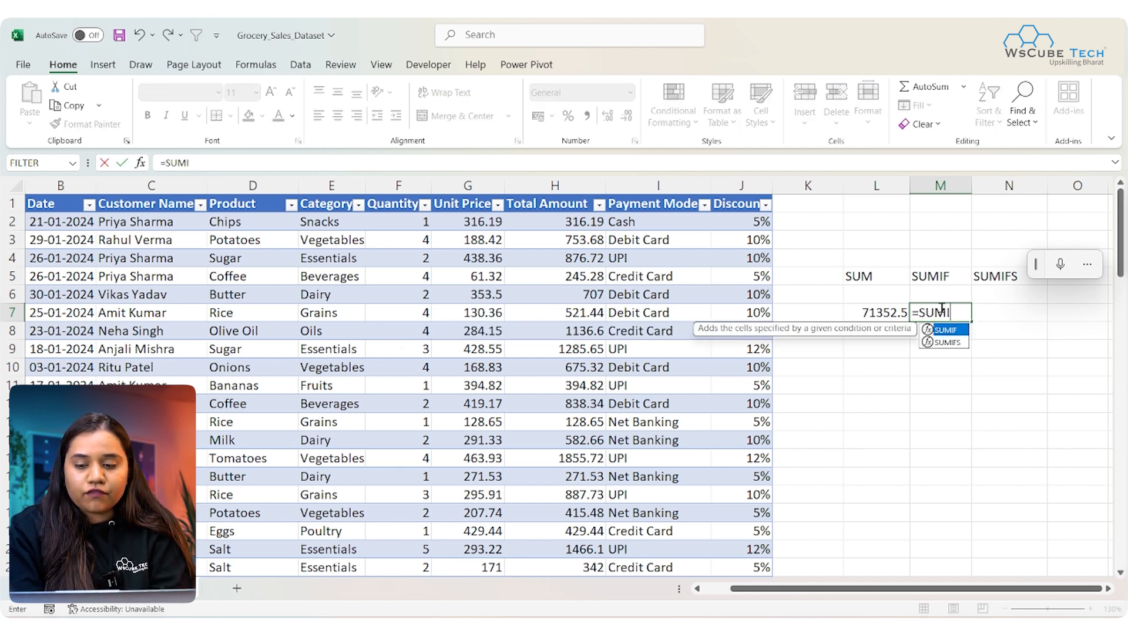
key(Tab)
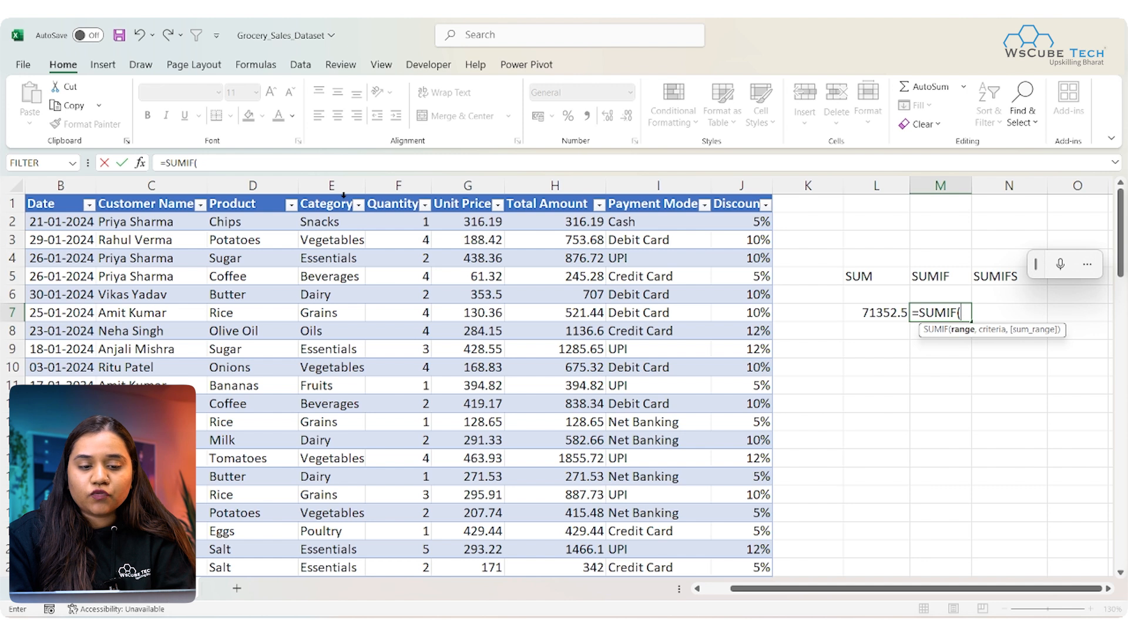
click(341, 193)
text(,)
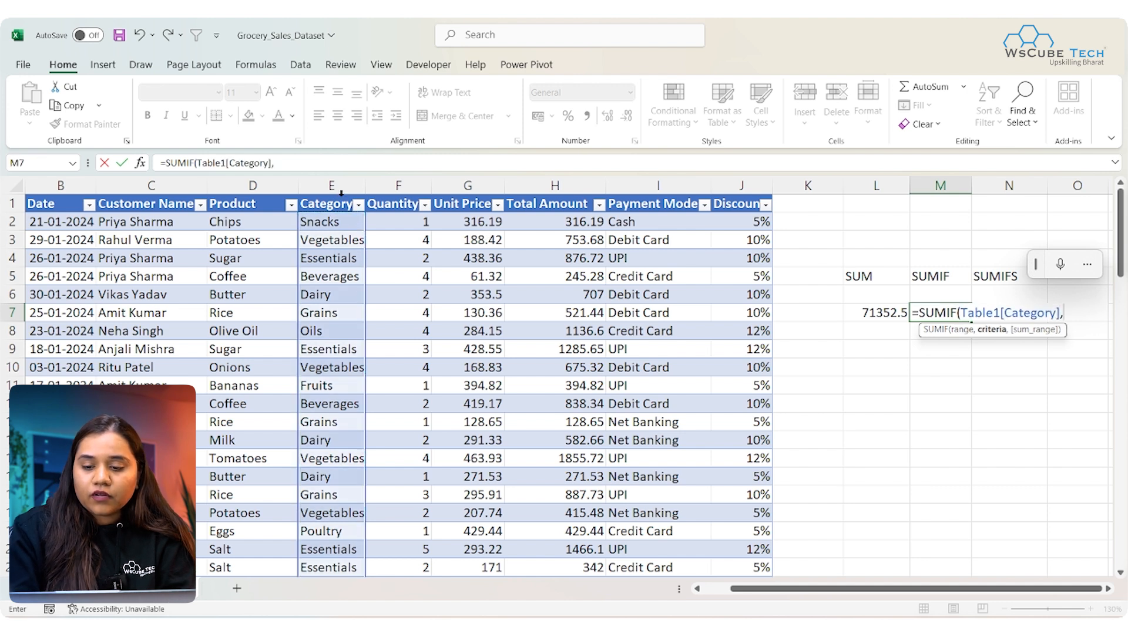
text("vEGE)
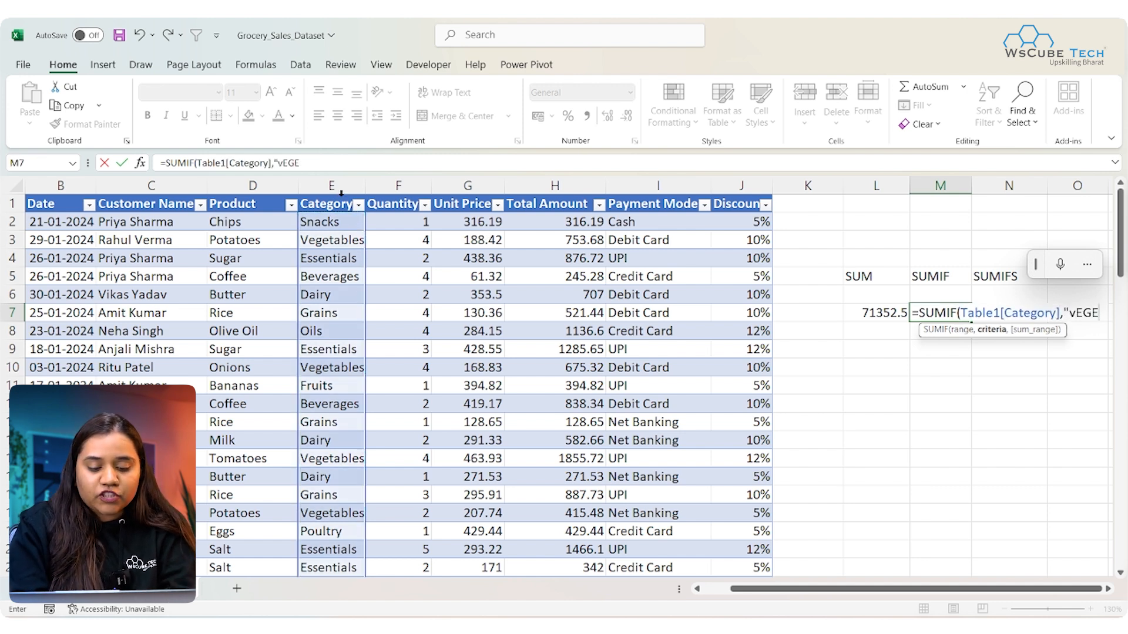
text(TABLES)
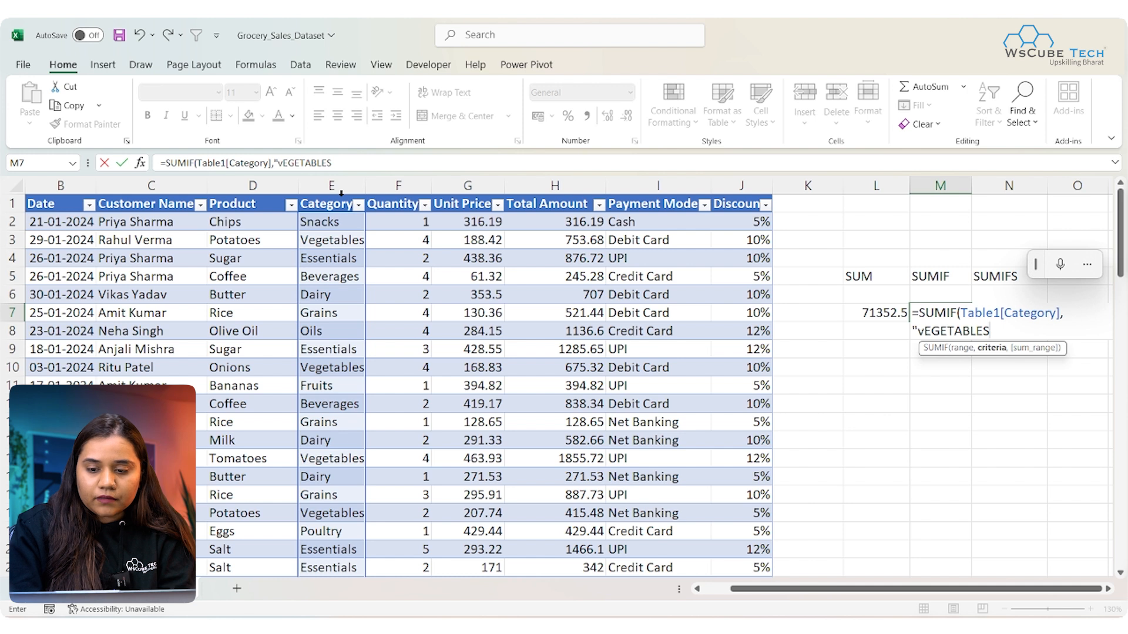
text(",)
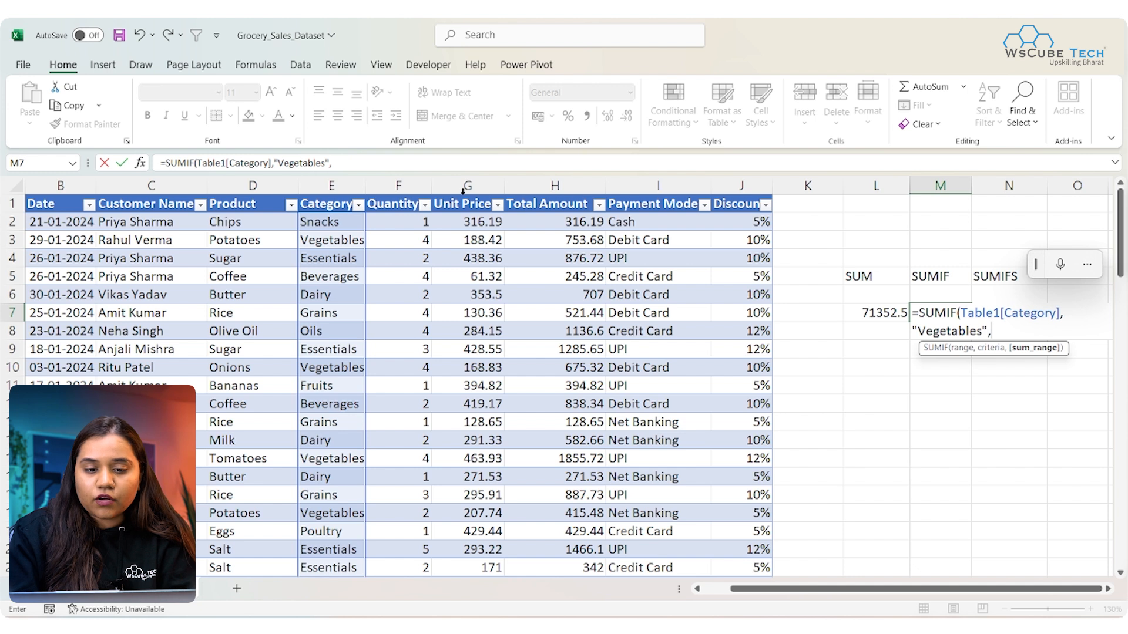
click(528, 198)
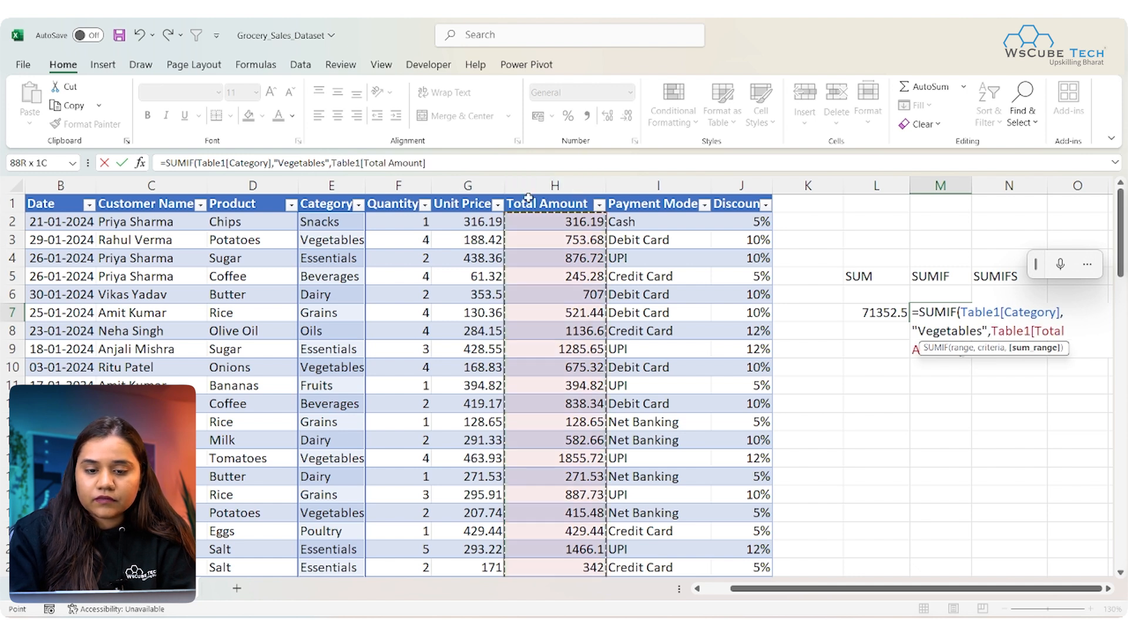
text())
key(Return)
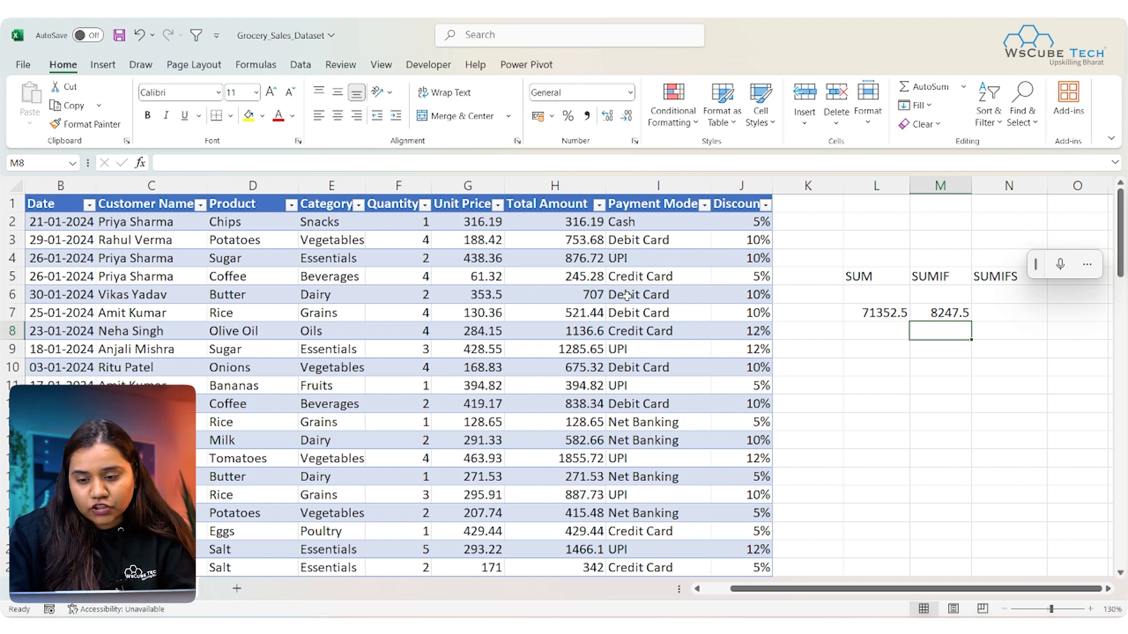
Start a SUMIFS formula in N7, under the SUMIFS heading
click(996, 317)
text(=)
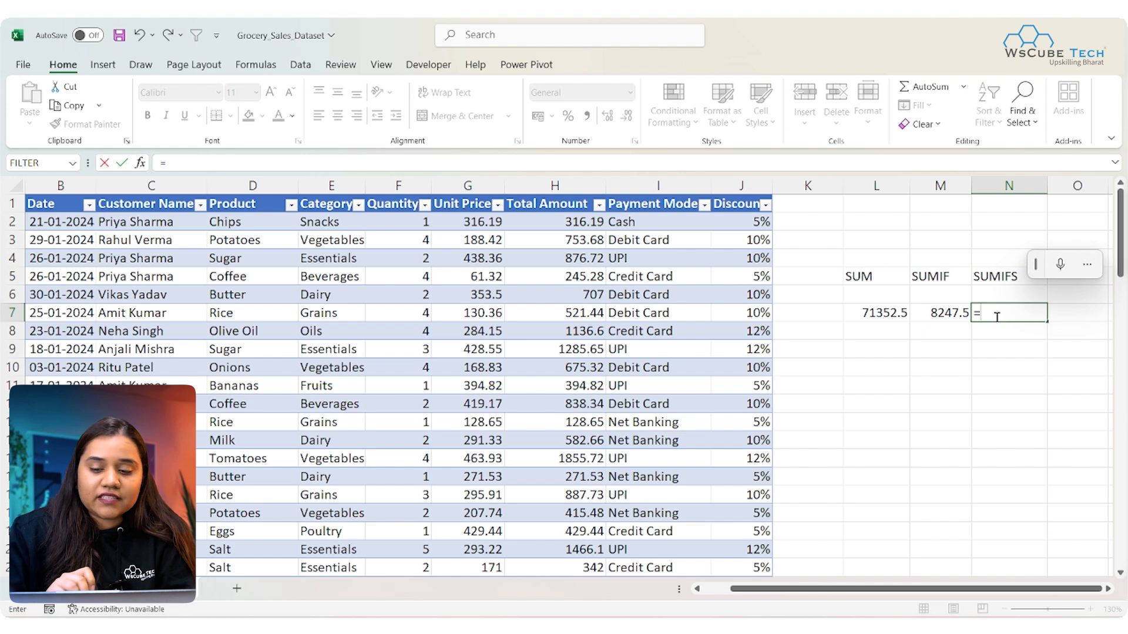
text(sum)
key(Down)
key(Down)
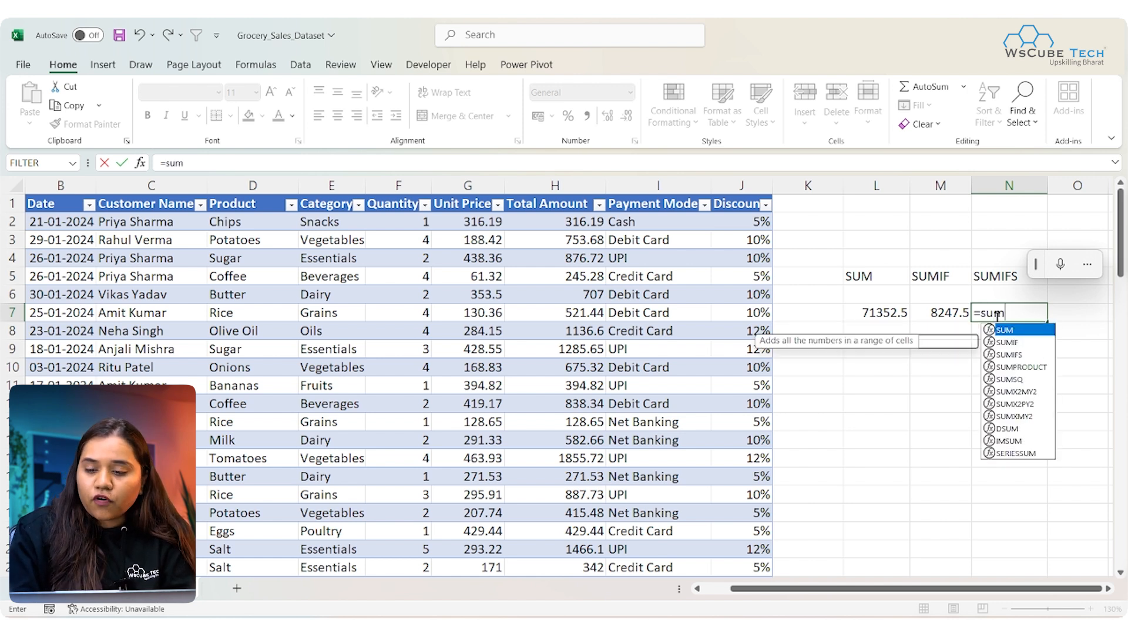
key(Tab)
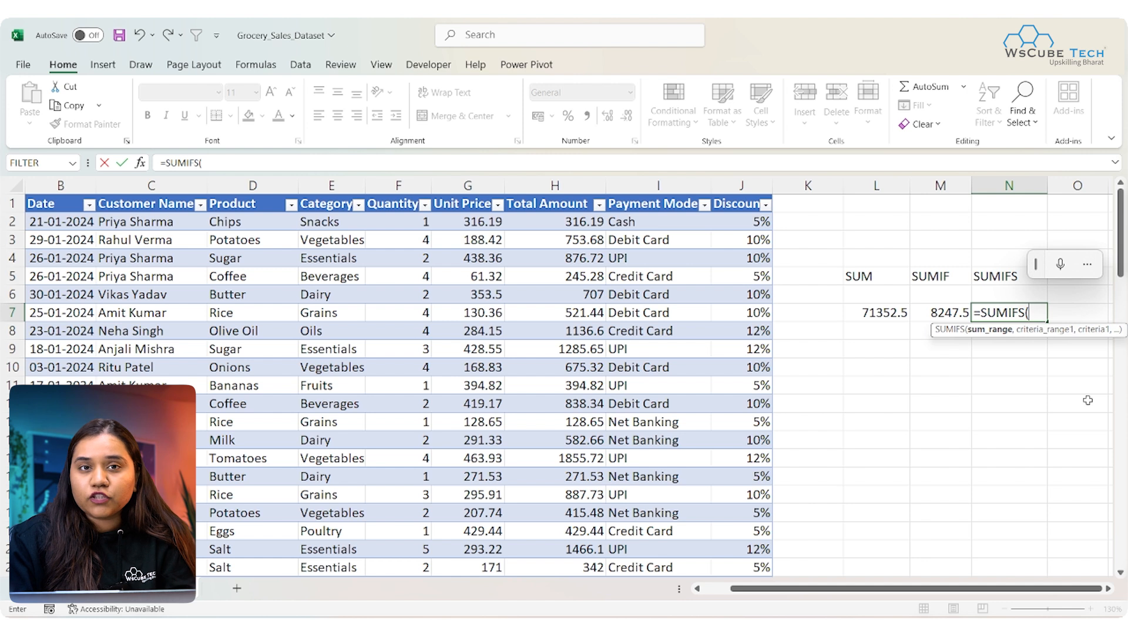
click(641, 195)
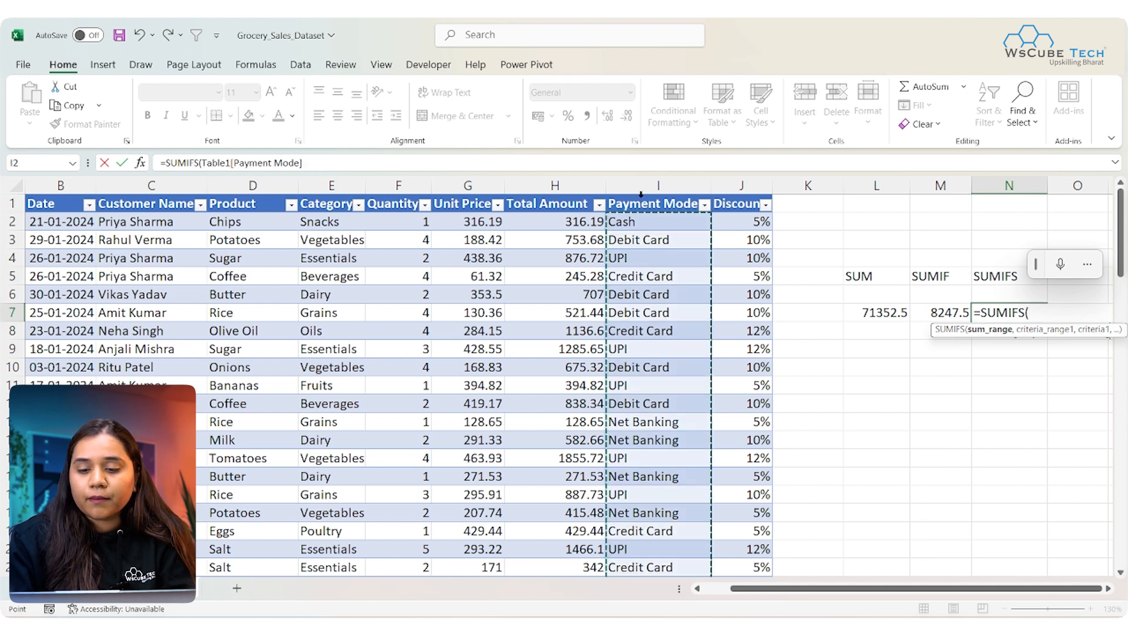
text(,)
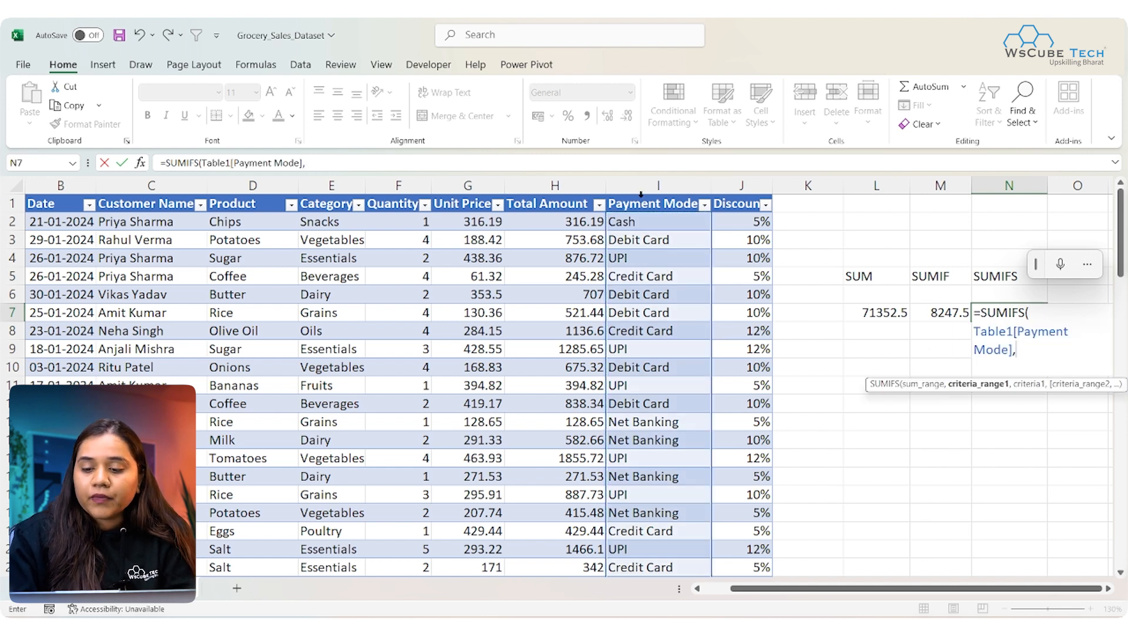
click(320, 194)
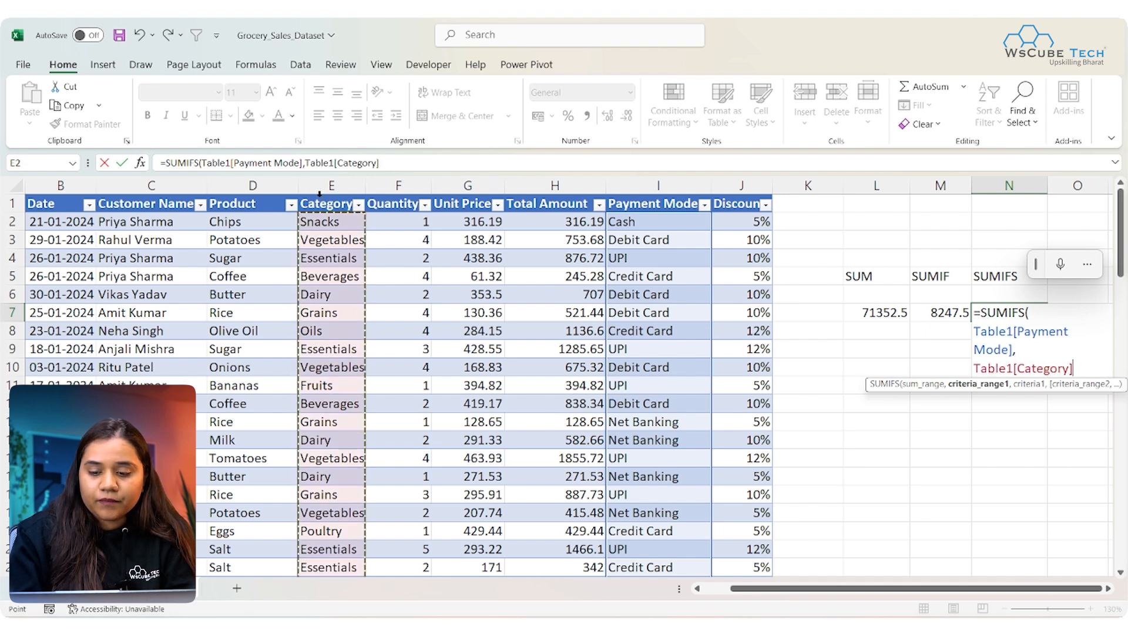
text(,")
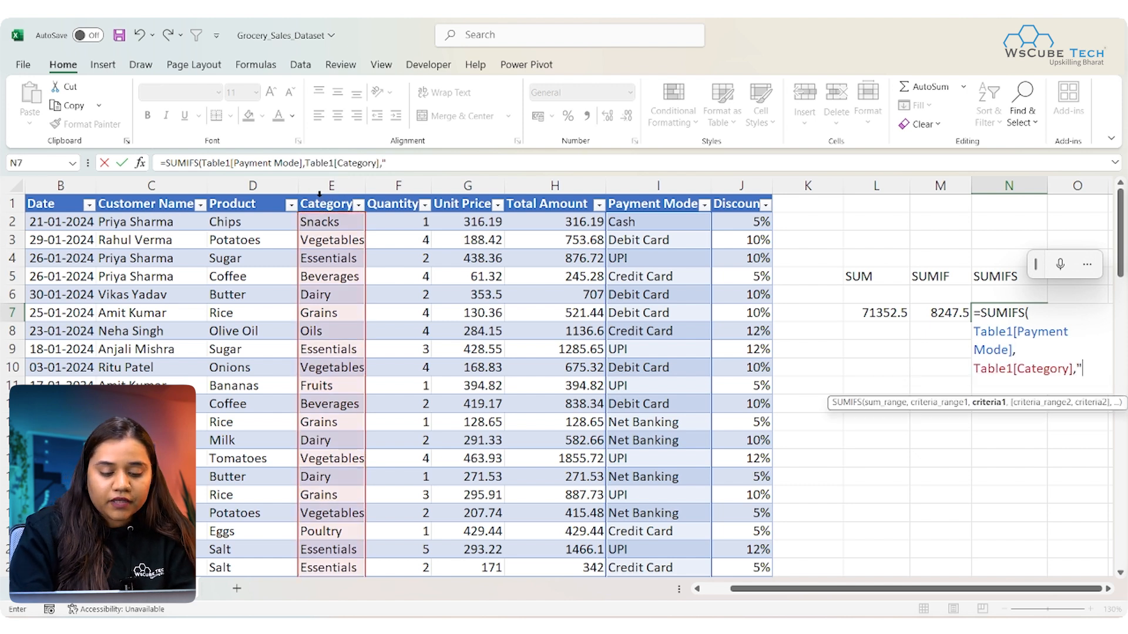
text(Veg)
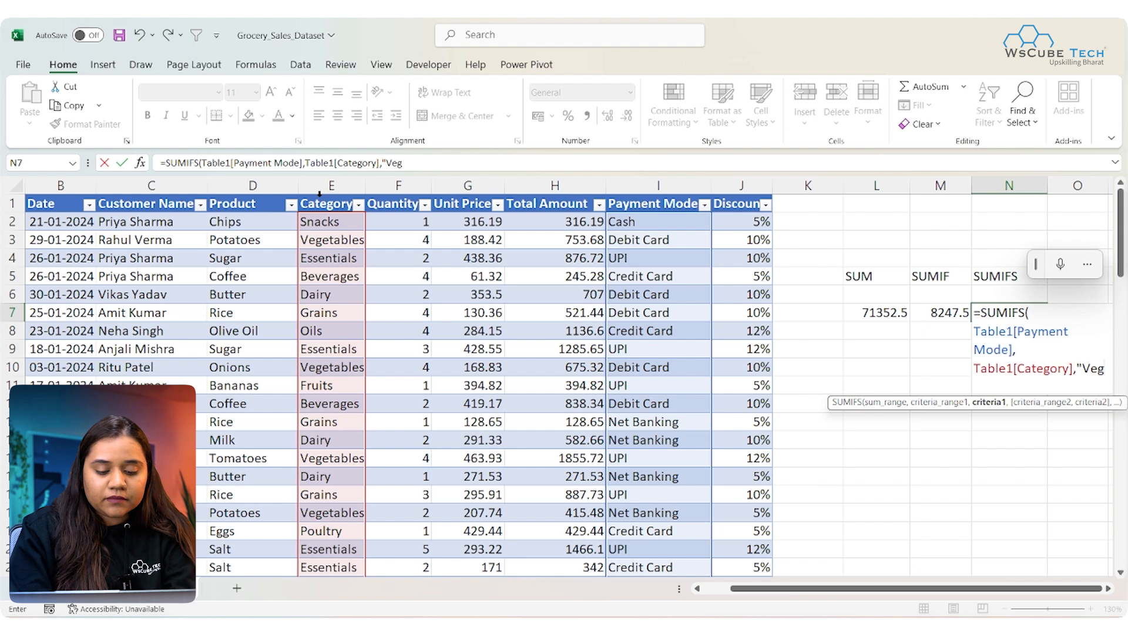
text(etables)
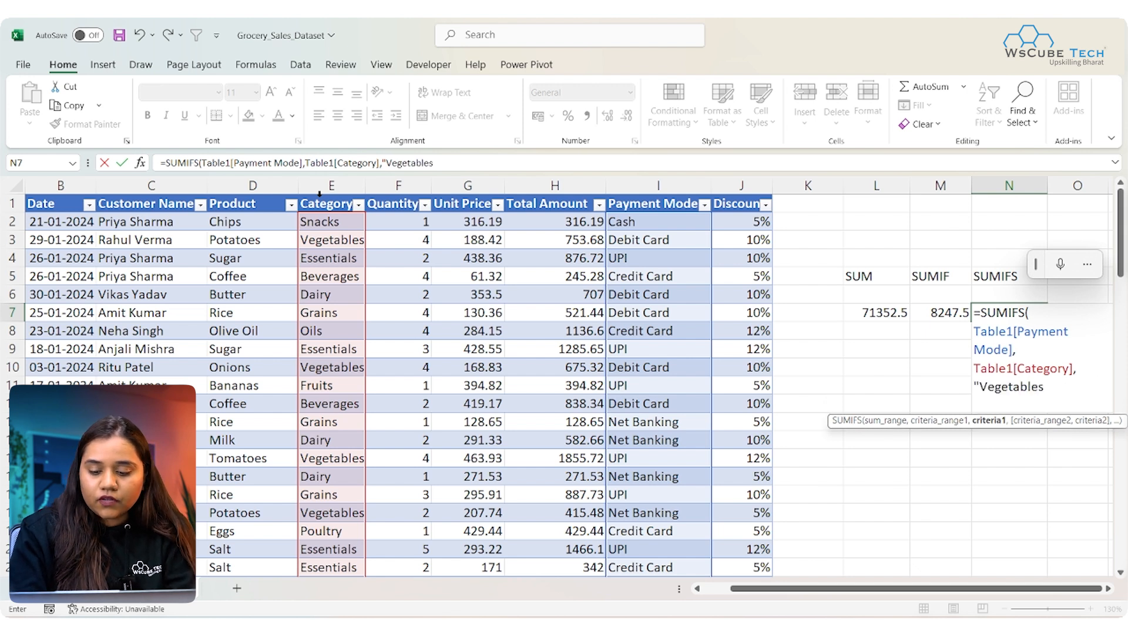
text(",)
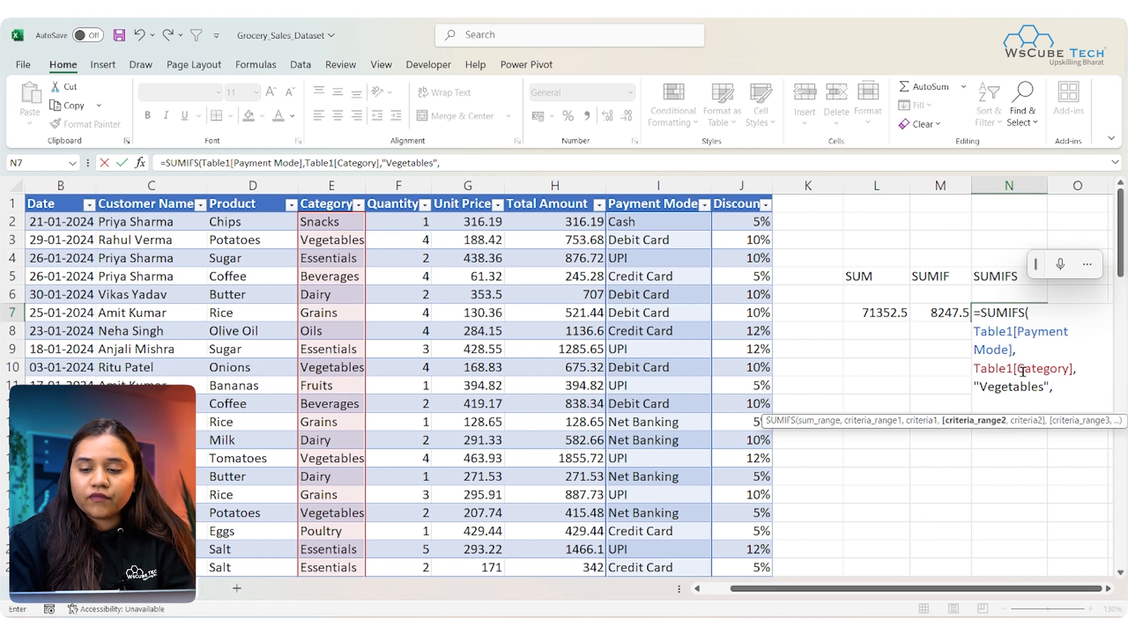
drag(1075, 389, 974, 330)
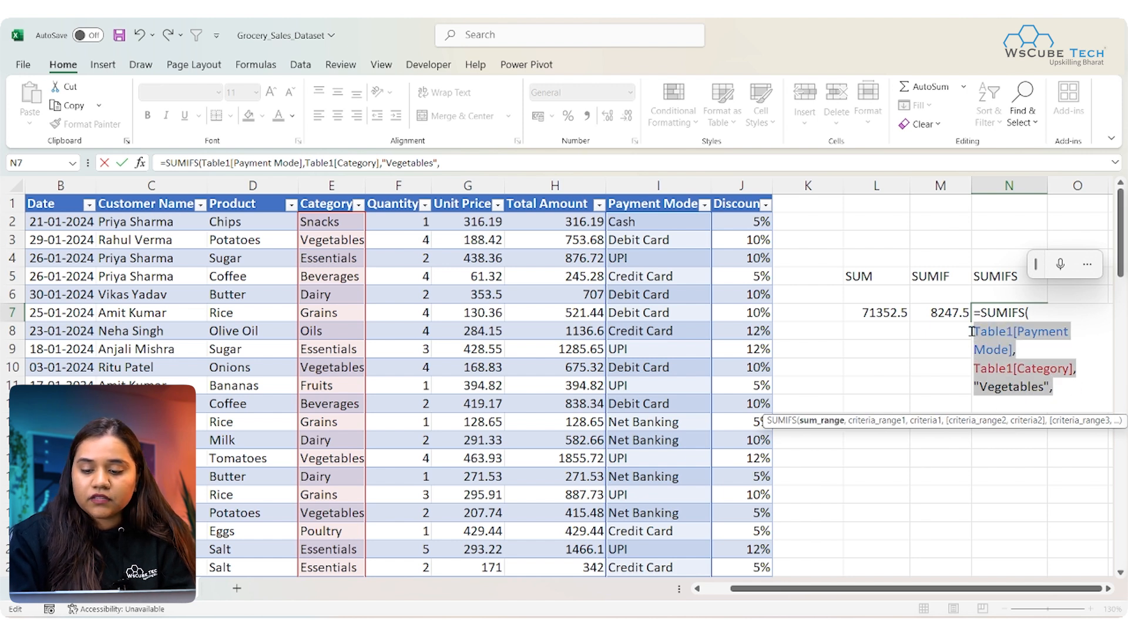
key(BackSpace)
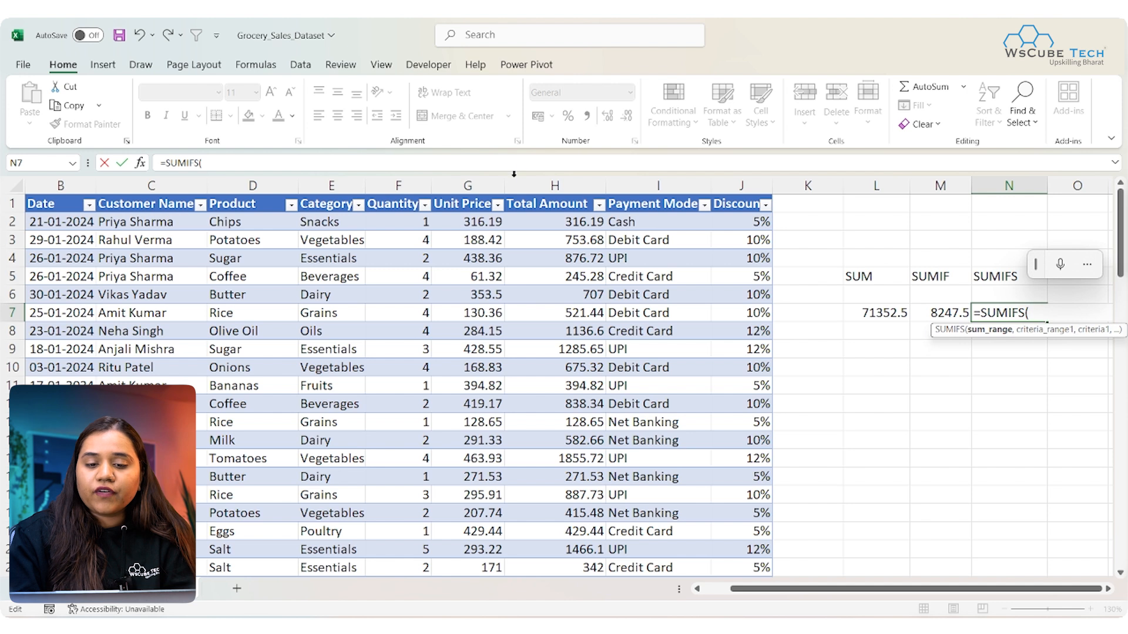
Complete the SUMIFS formula in N7 to sum Total Amount where Category is "Vegetables" and Payment Mode is "Cash"
click(541, 197)
text(,)
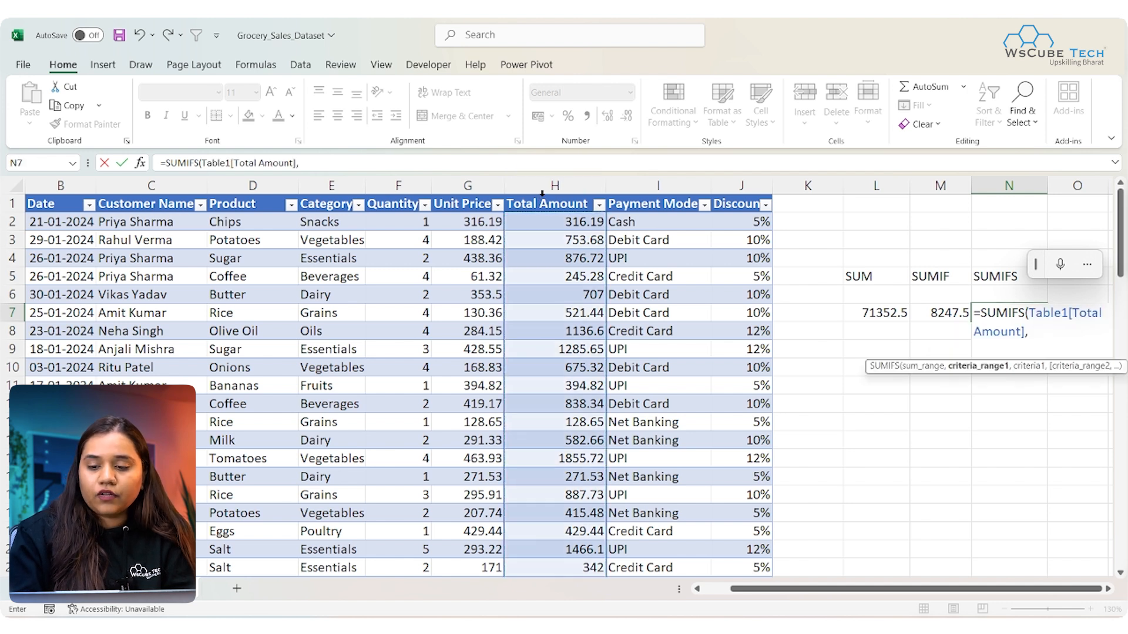
click(332, 195)
text(,)
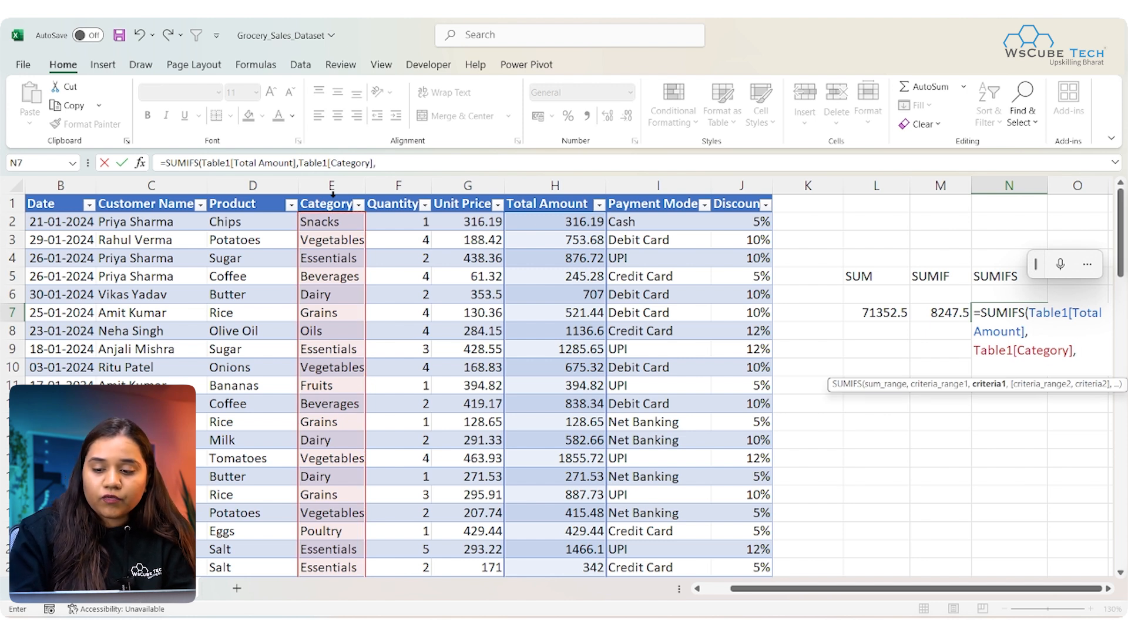
text("Vegetables",)
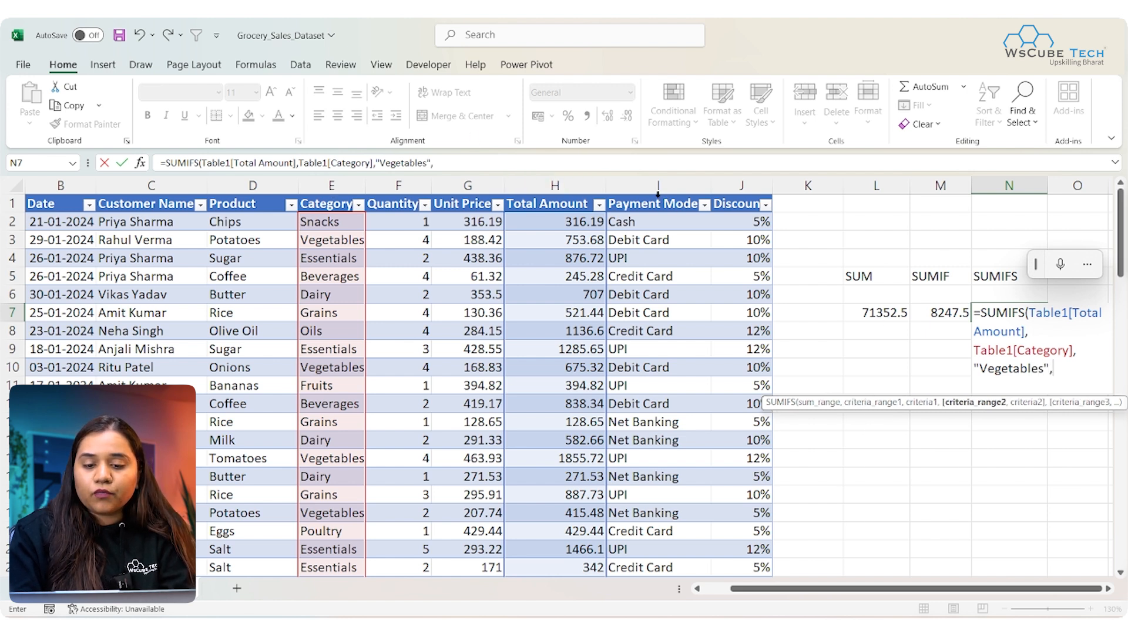
click(658, 195)
text(,"Ca)
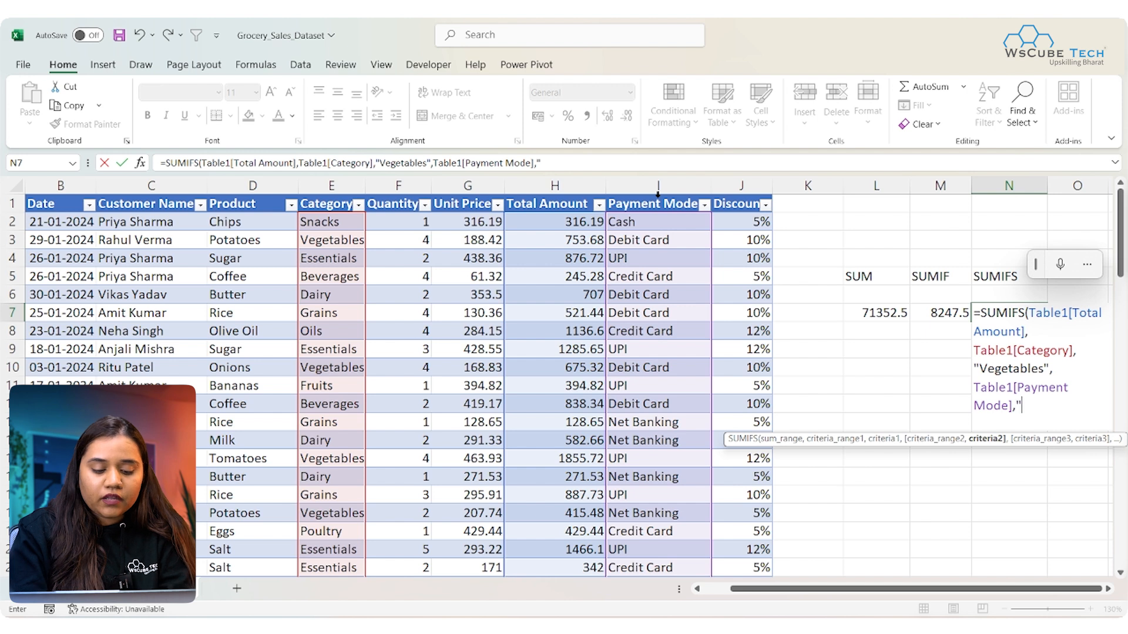
text(sh"))
key(Return)
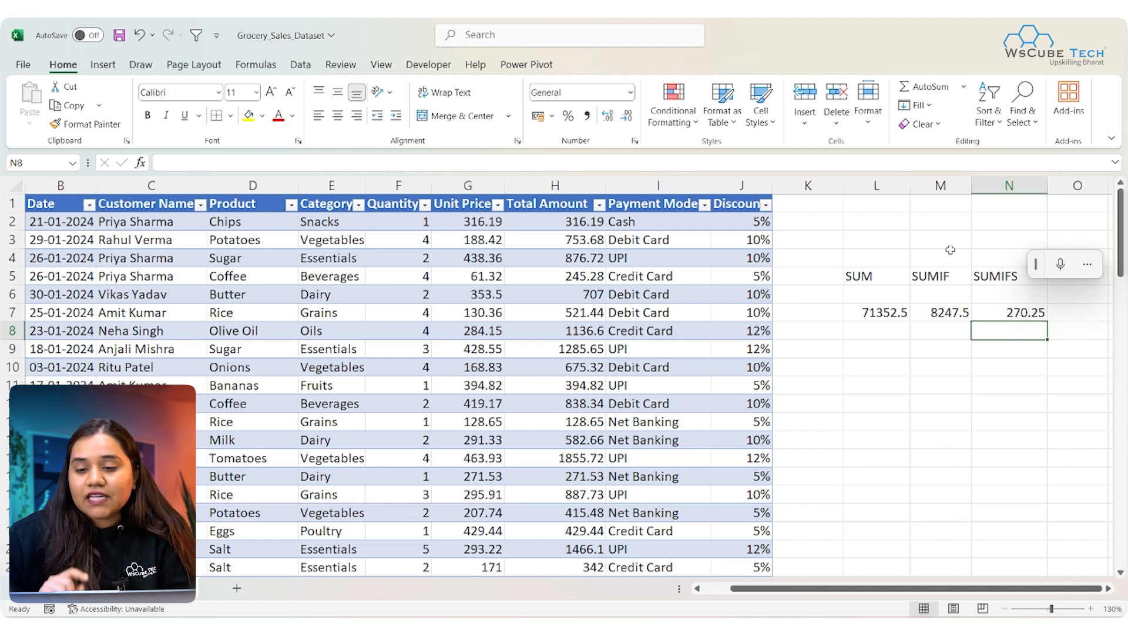
Clear the SUM, SUMIF and SUMIFS headings and totals from cells L3:N7
click(877, 367)
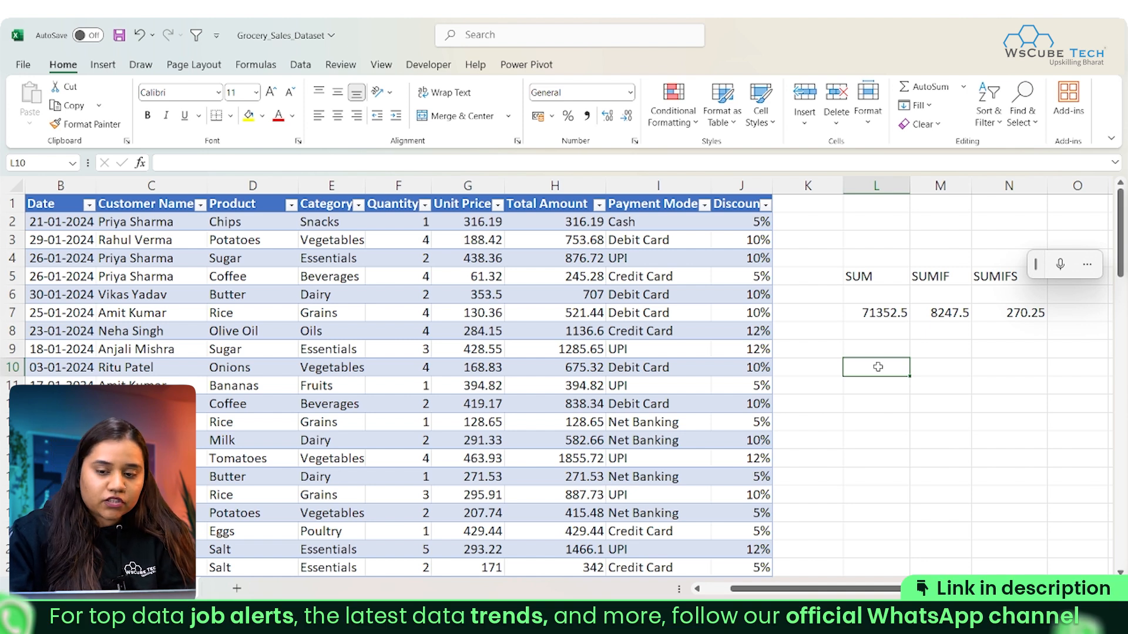
drag(856, 244, 1022, 323)
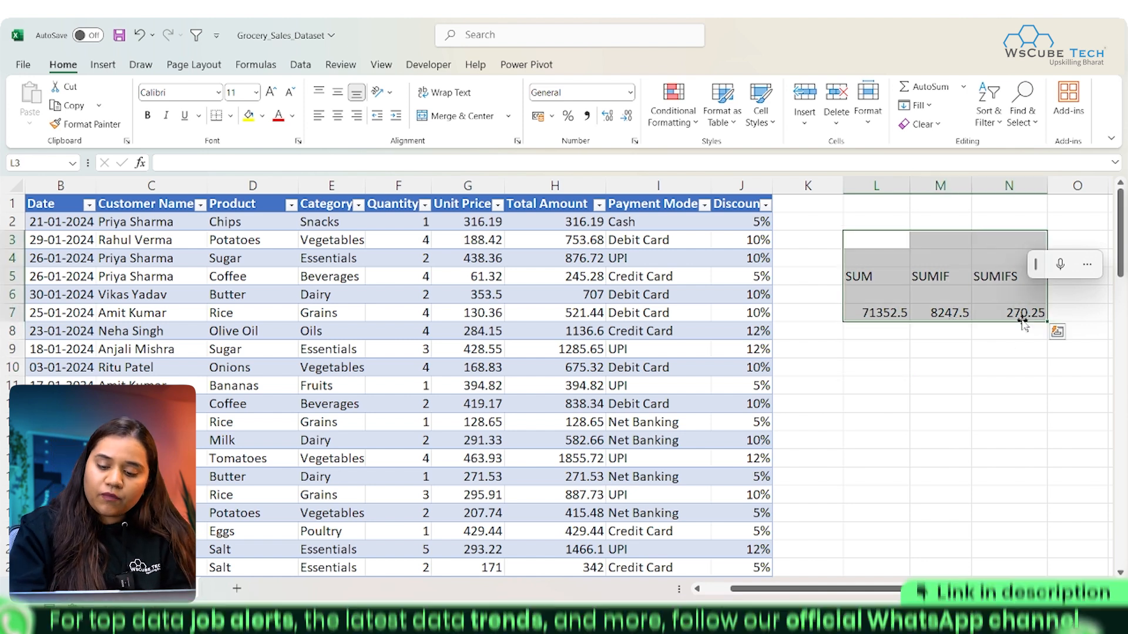
key(Delete)
List the unique categories from L6 downward with a UNIQUE formula on the table's Category column
click(849, 296)
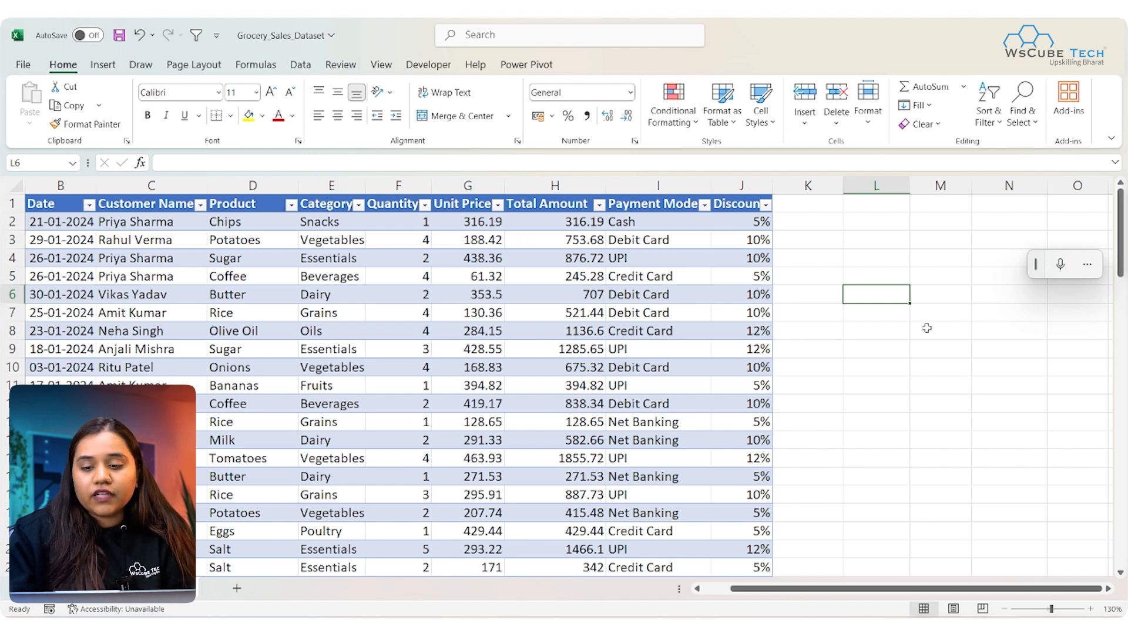
text(u)
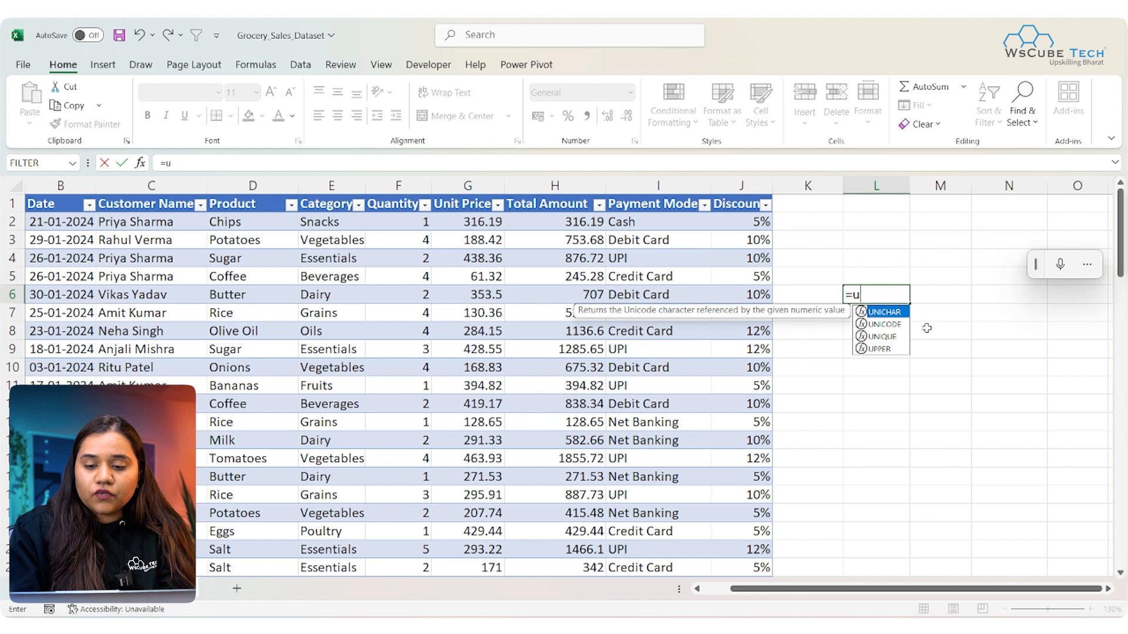
text(ni)
key(Down)
key(Down)
key(Tab)
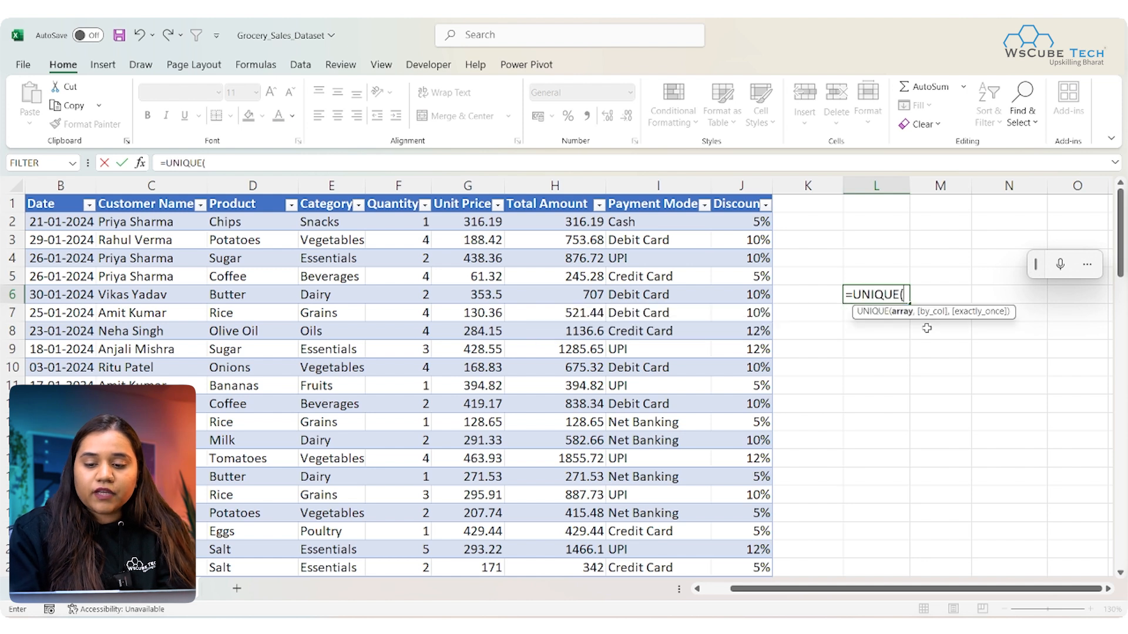
click(331, 196)
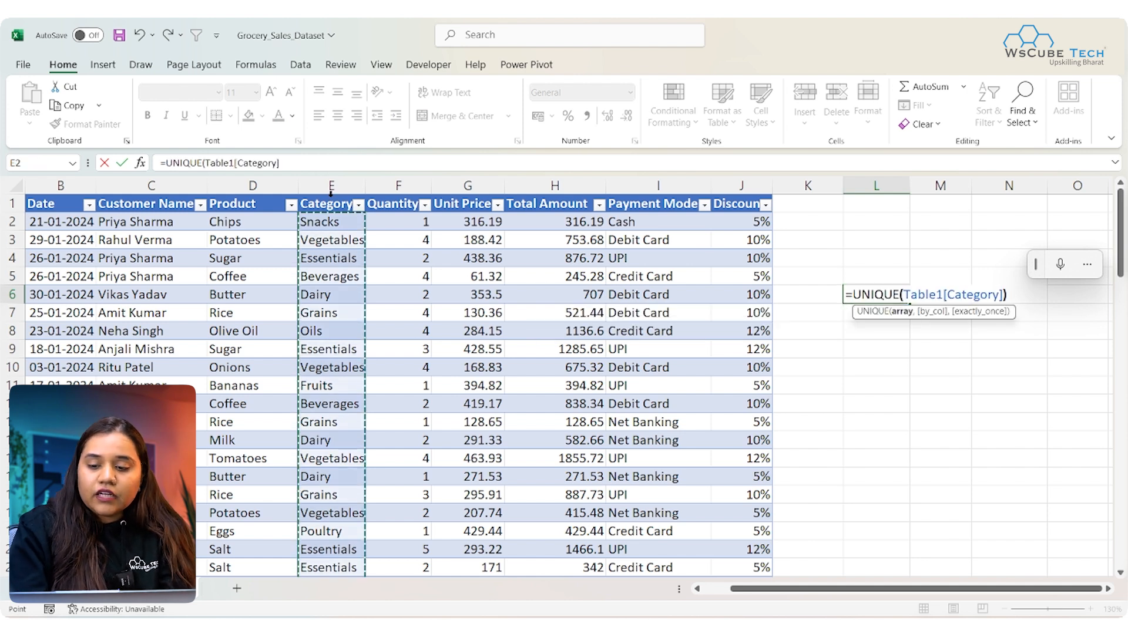
key(Return)
click(885, 435)
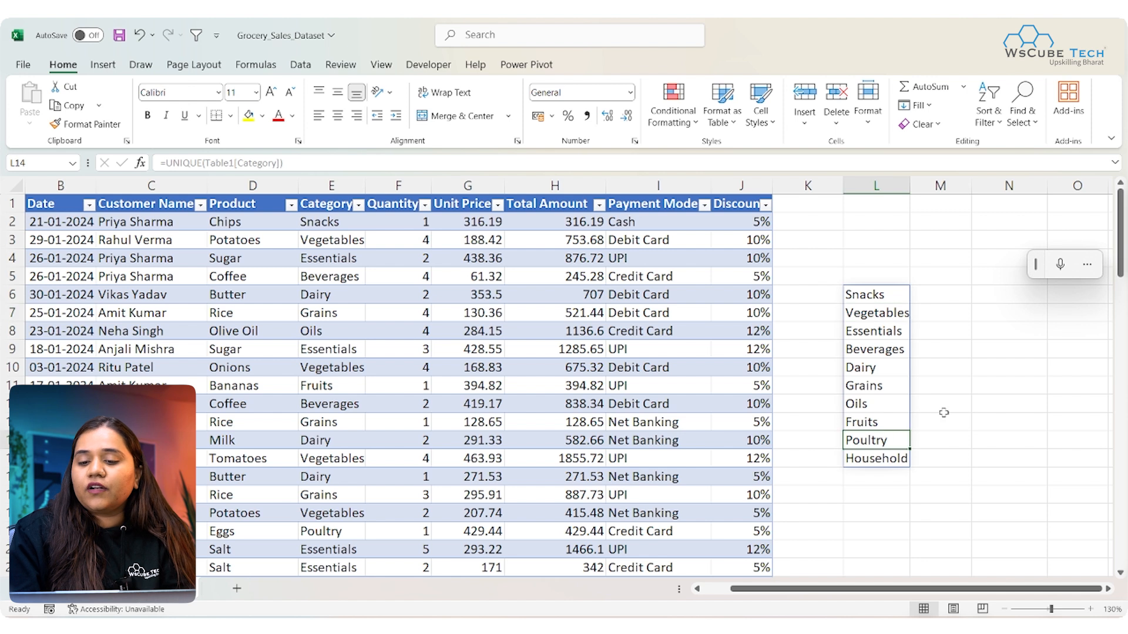
click(999, 389)
Enter a SUMIF formula in M6 that sums Total Amount where the table's Category matches L6
click(935, 299)
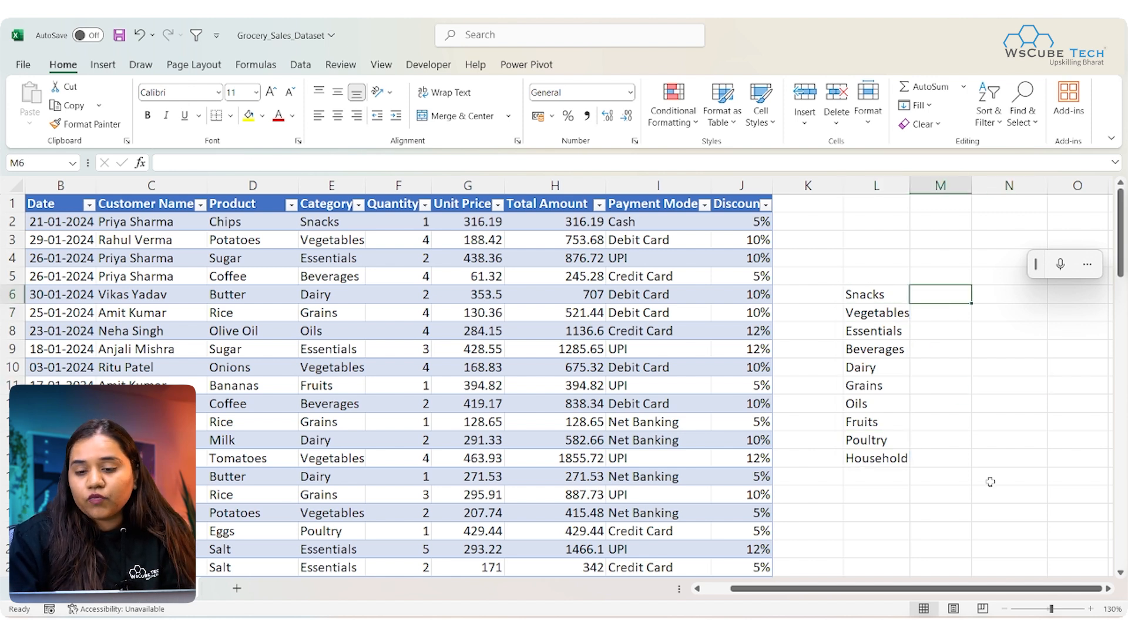
text(=)
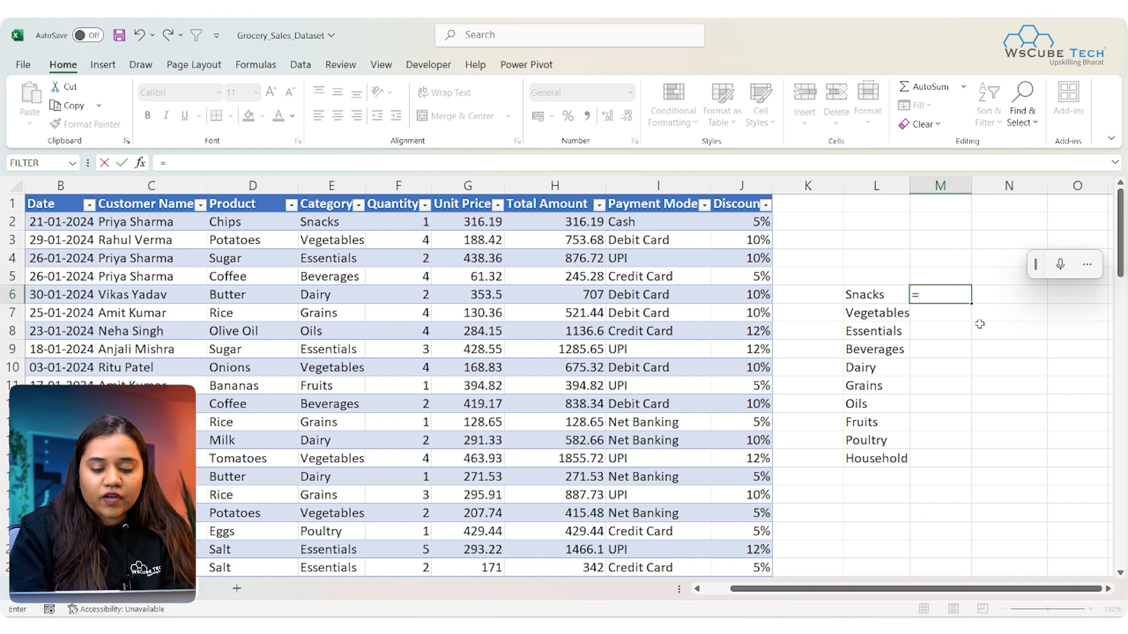
text(sum)
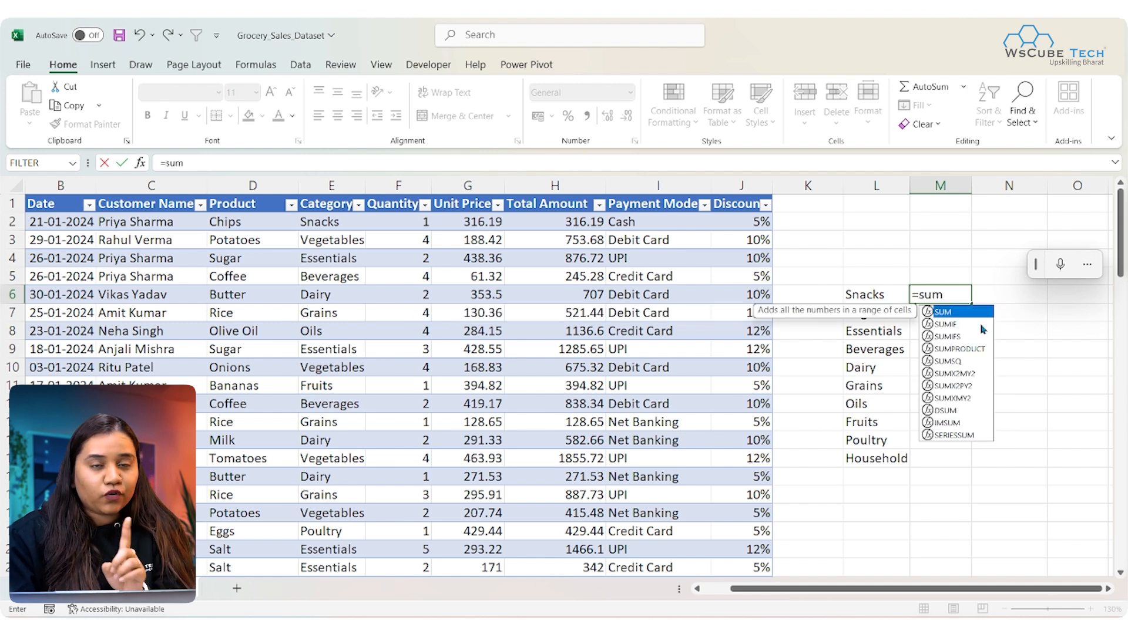
click(982, 327)
double_click(981, 325)
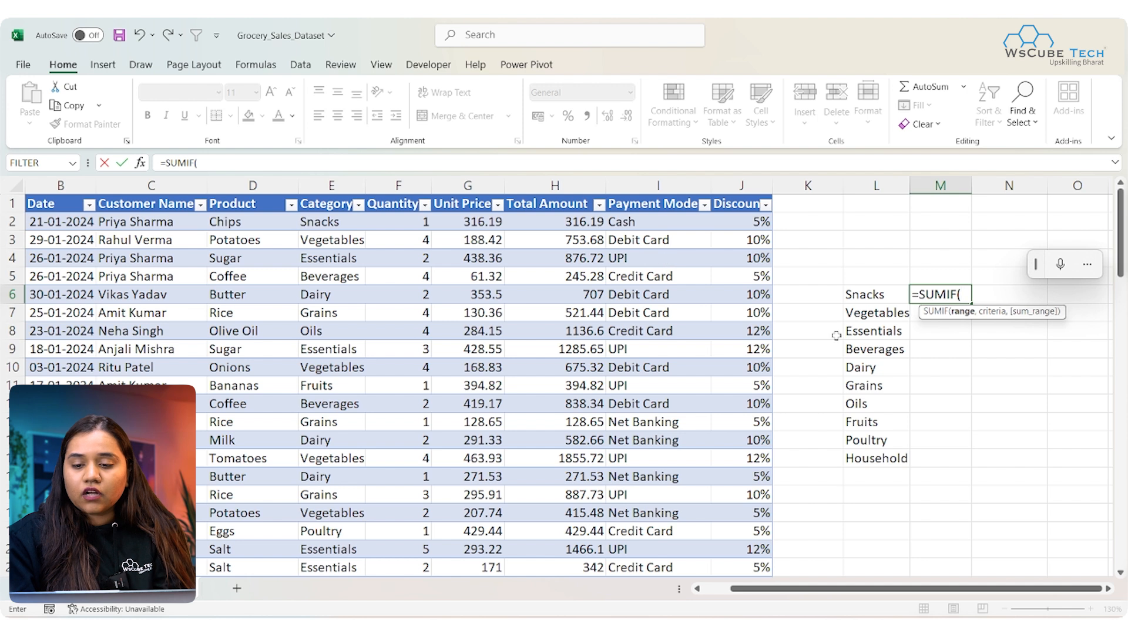
click(338, 189)
text(,)
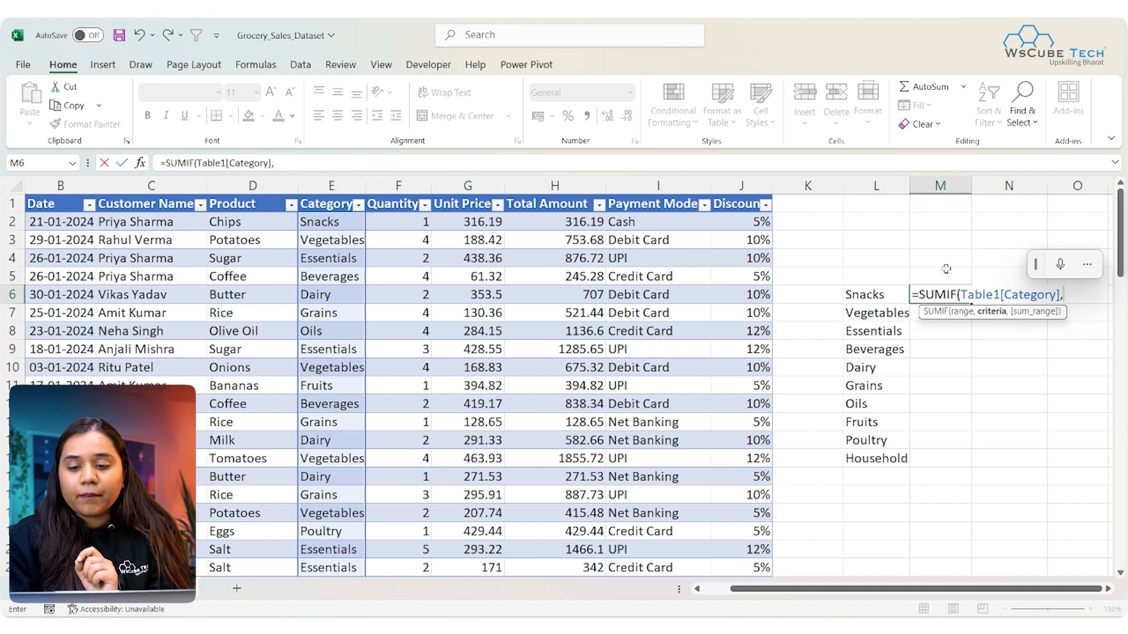
click(884, 297)
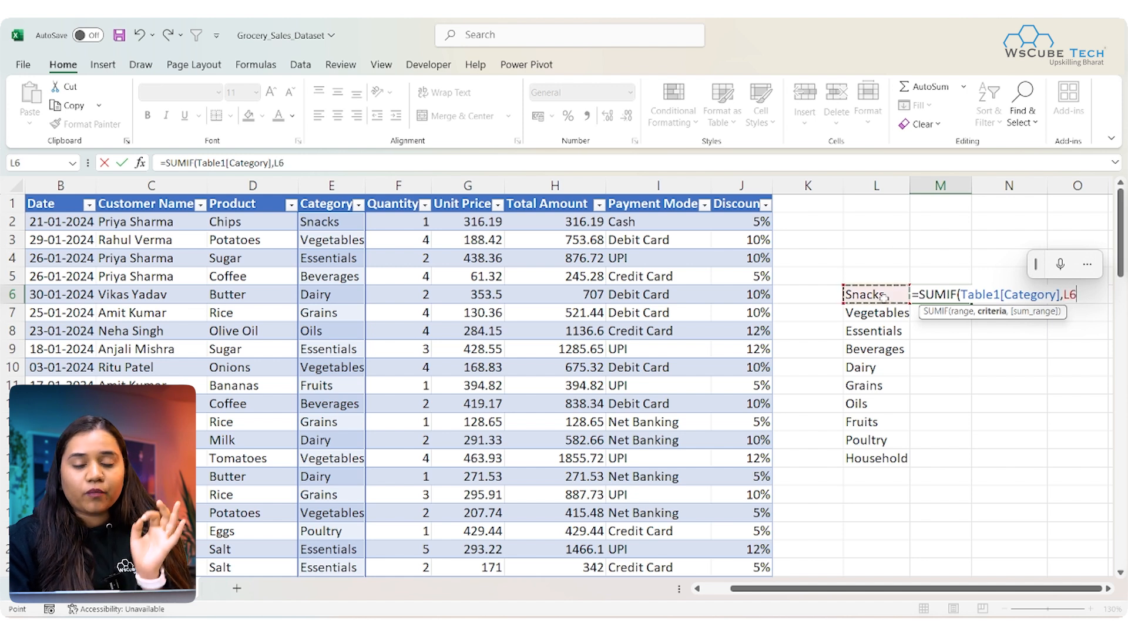
text(,)
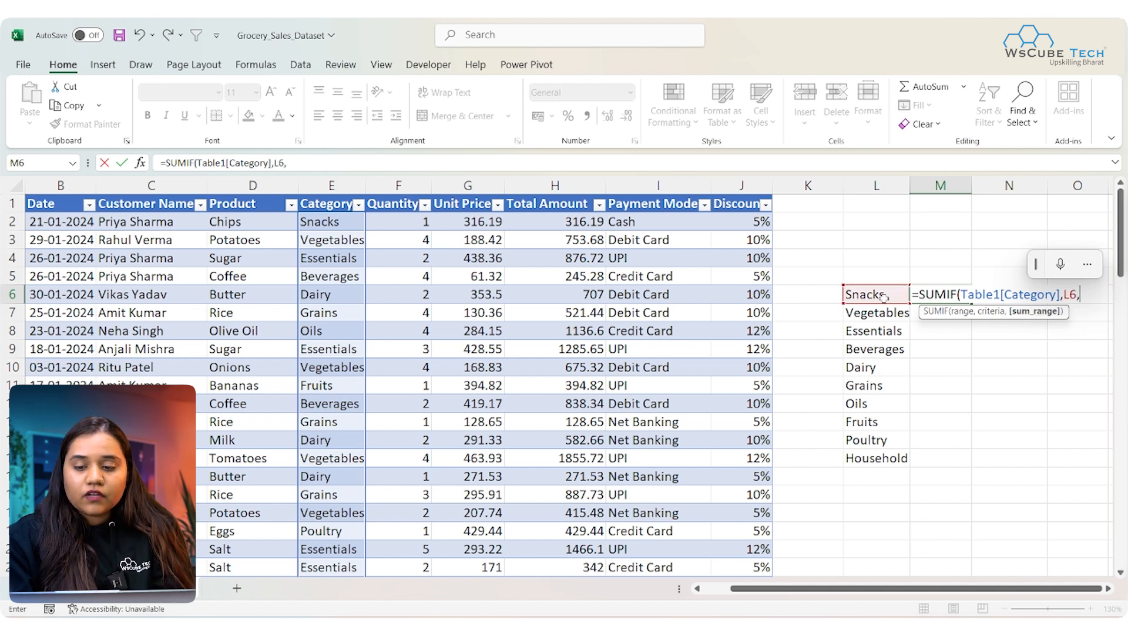
click(554, 186)
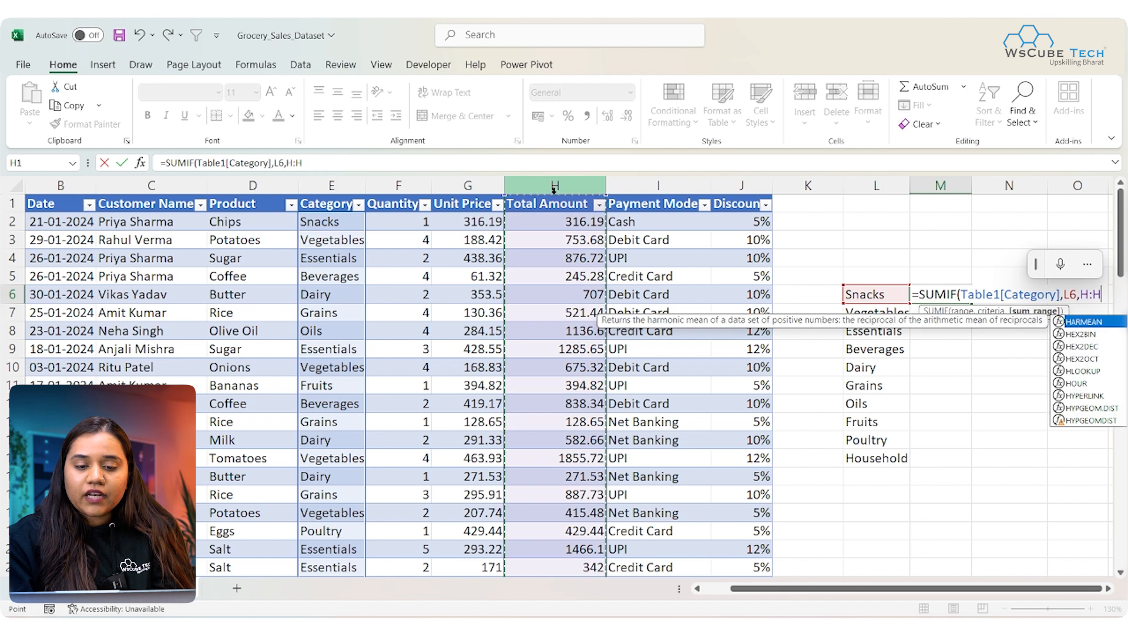
click(551, 196)
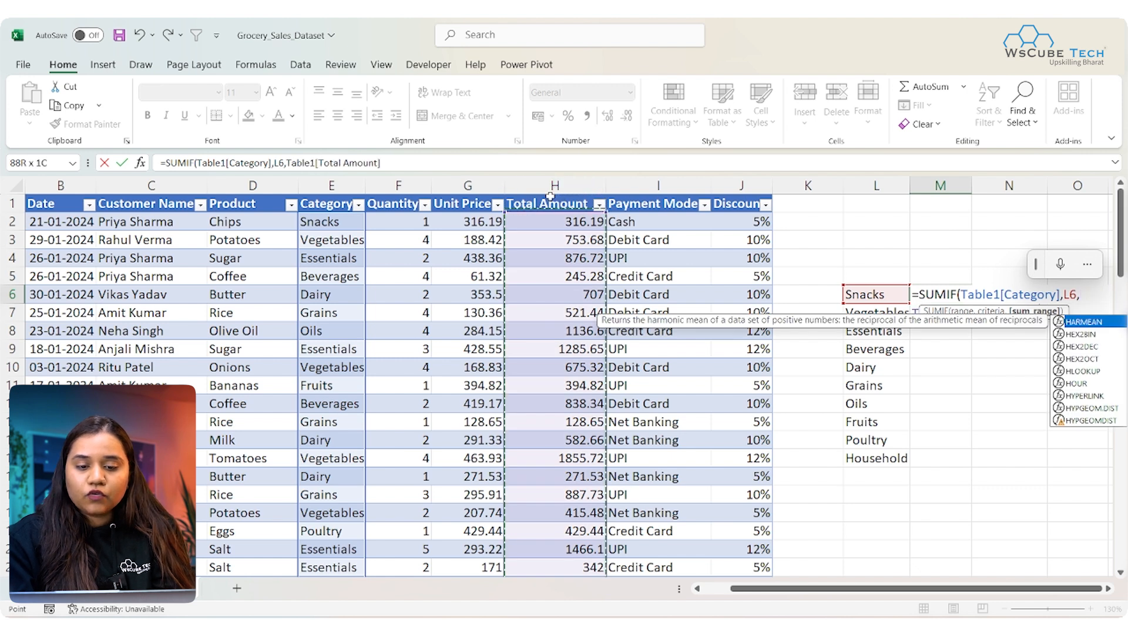
text())
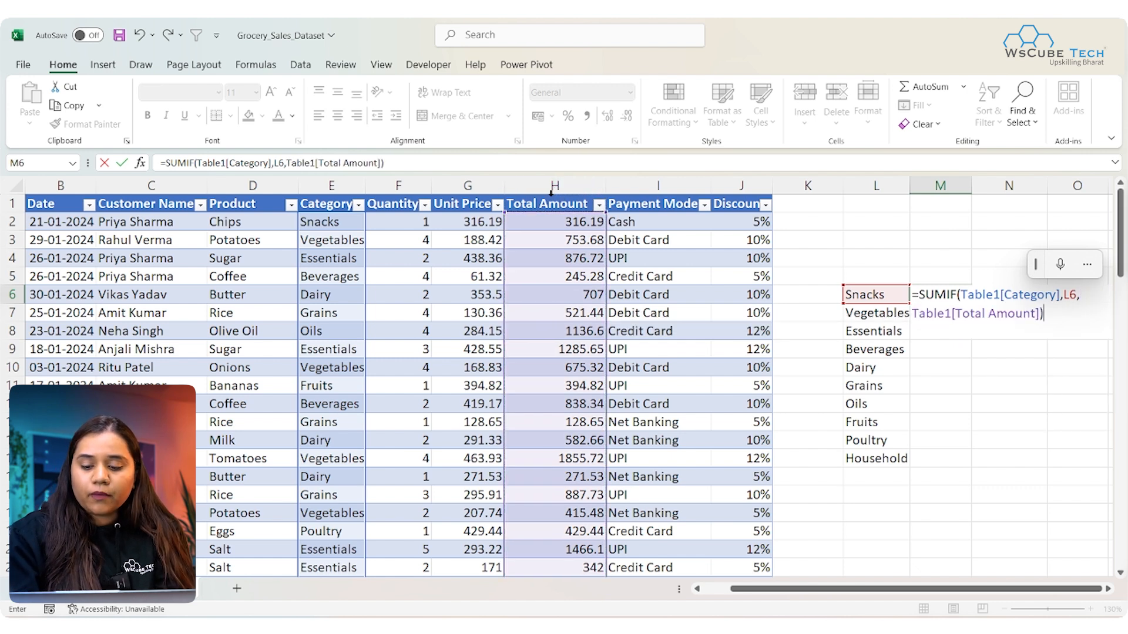
key(Return)
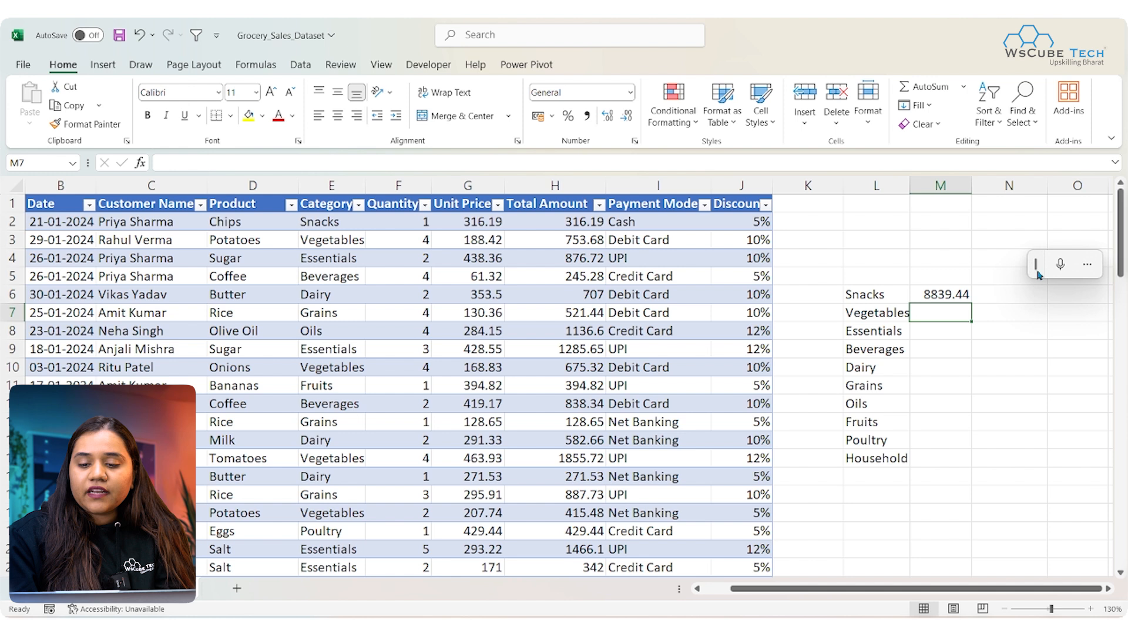
Fill the SUMIF formula from M6 down to M15 for all listed categories
click(953, 292)
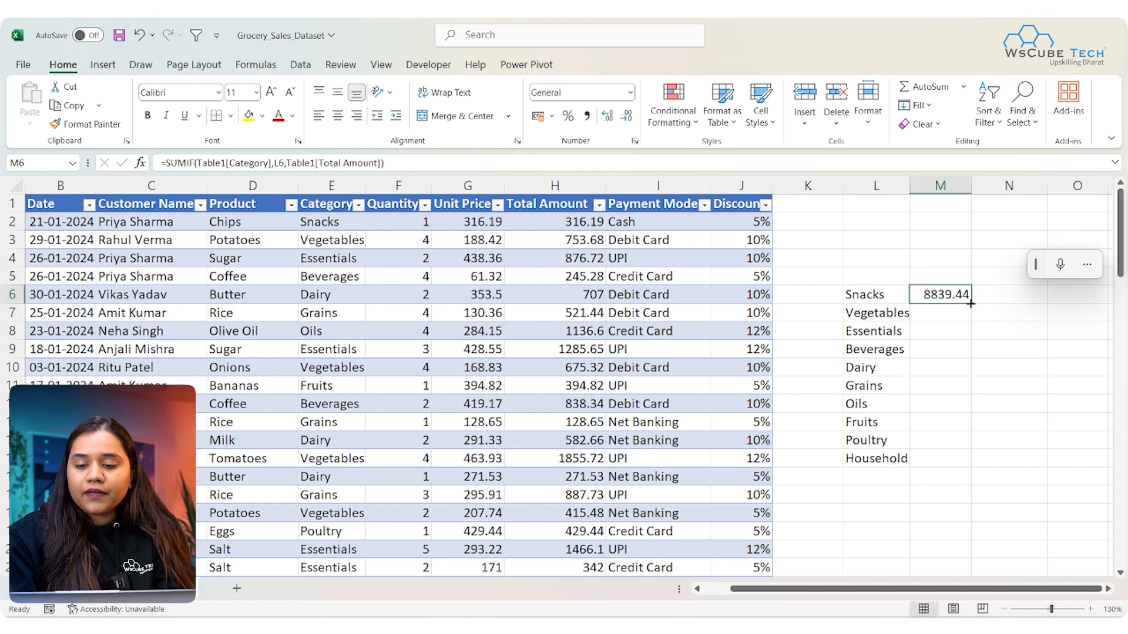
double_click(970, 303)
click(995, 317)
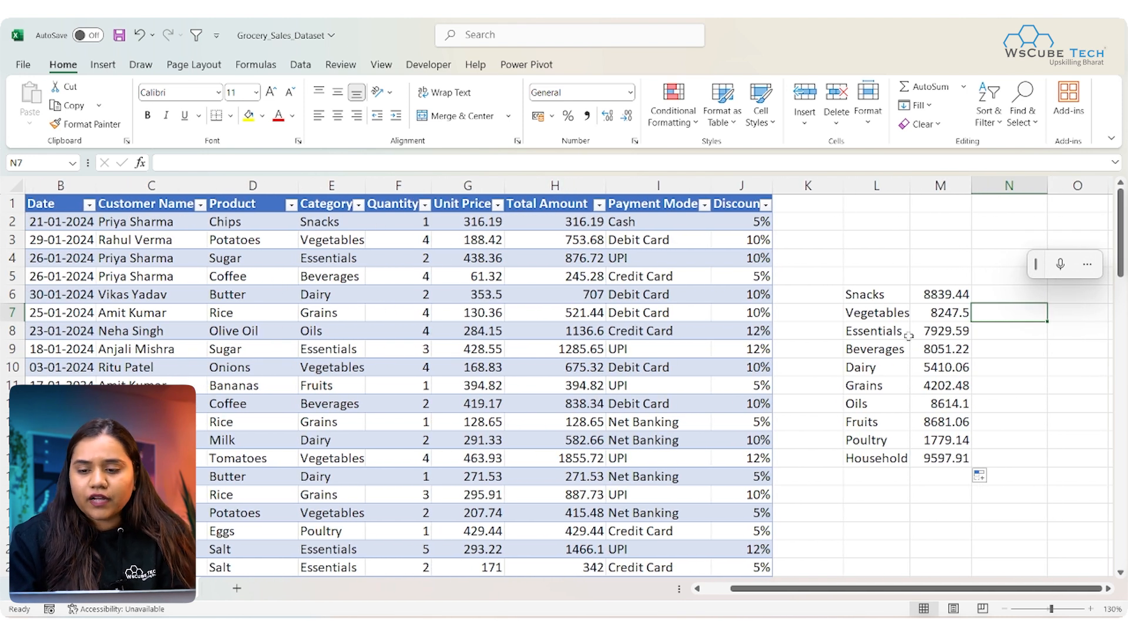
Enter an AVERAGEIF formula in N6 that averages Total Amount where the table's Category matches L6
click(987, 295)
text(=av)
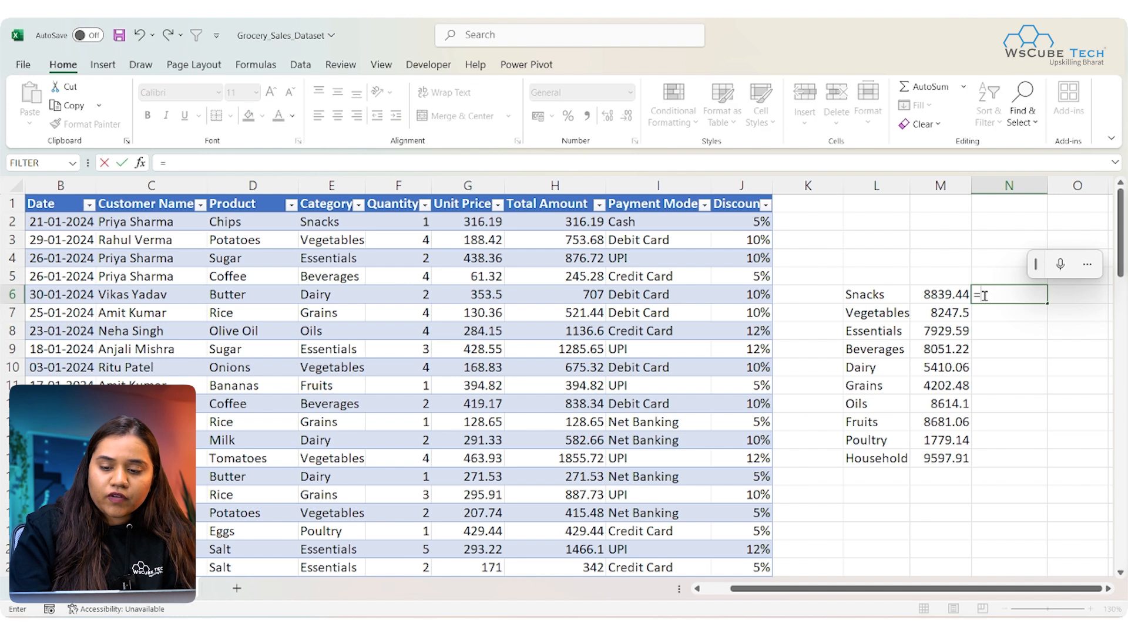
key(Down)
key(Down)
key(Down)
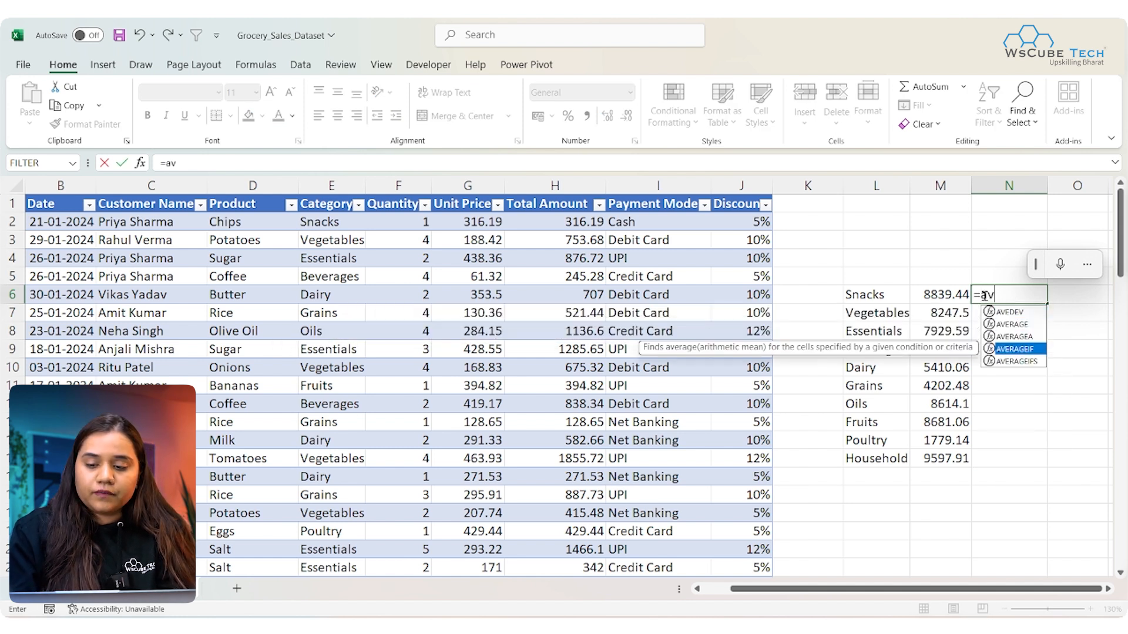
key(Tab)
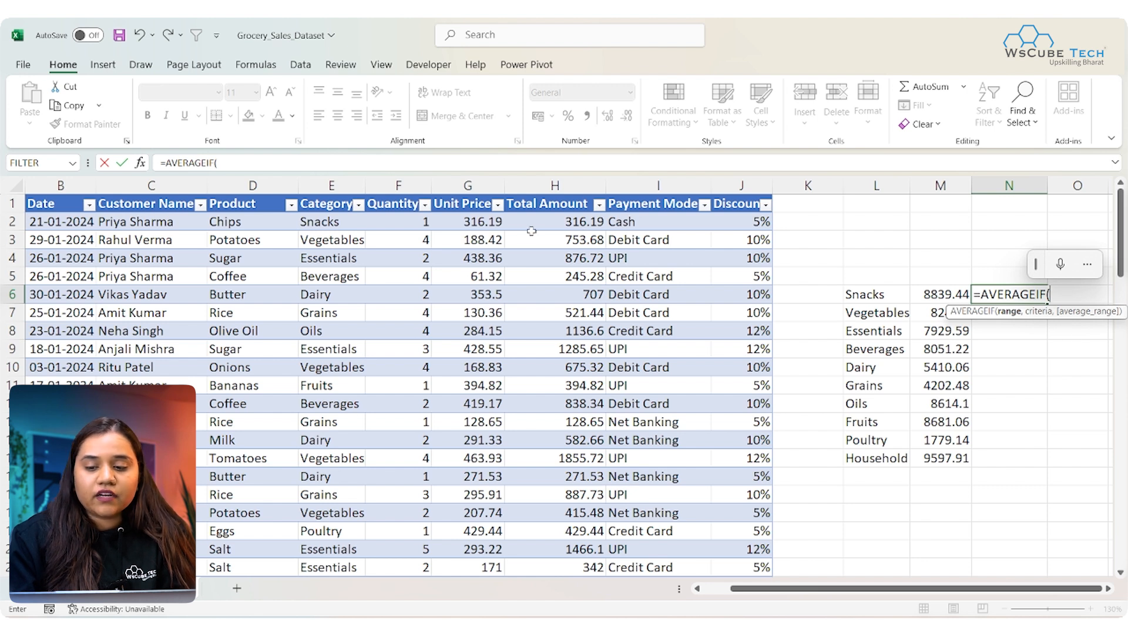
click(329, 195)
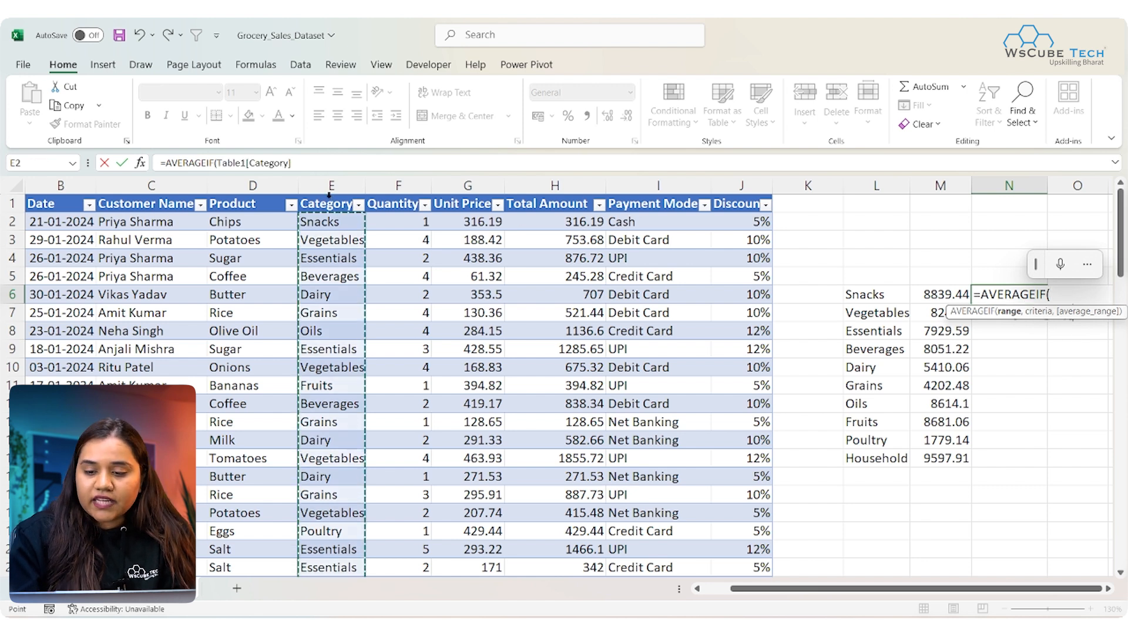
text(,)
click(865, 294)
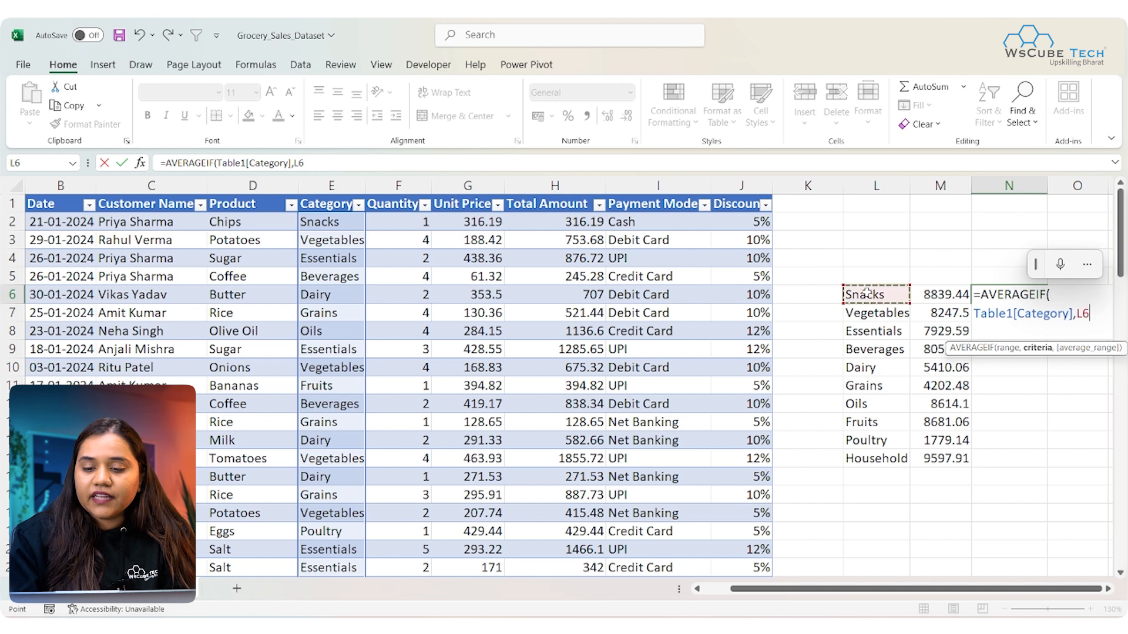
text(,)
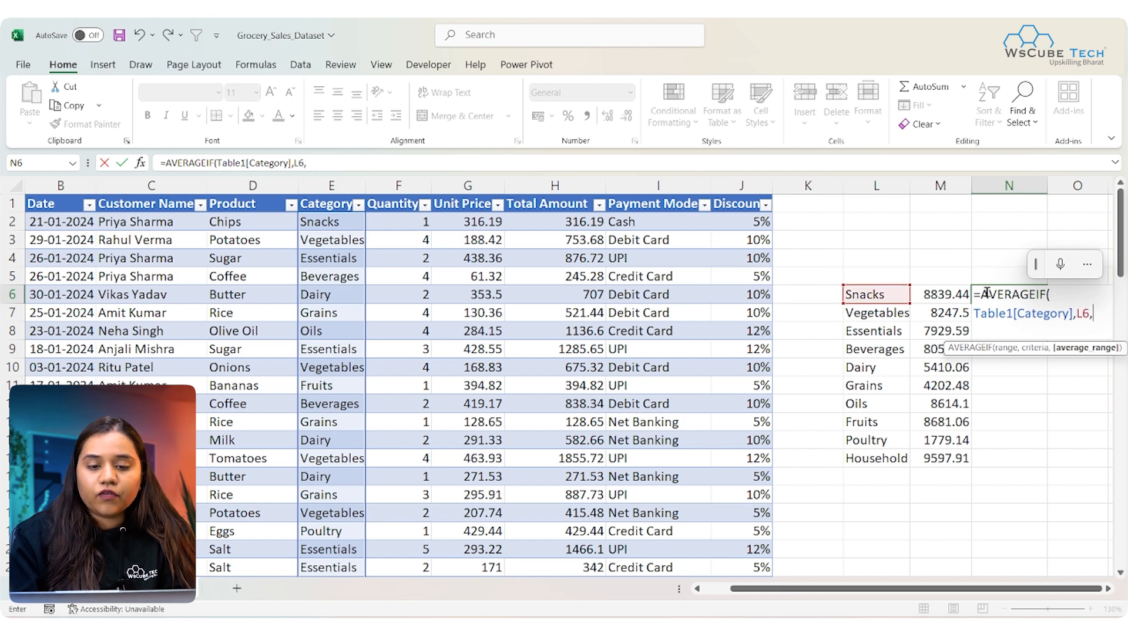
click(541, 195)
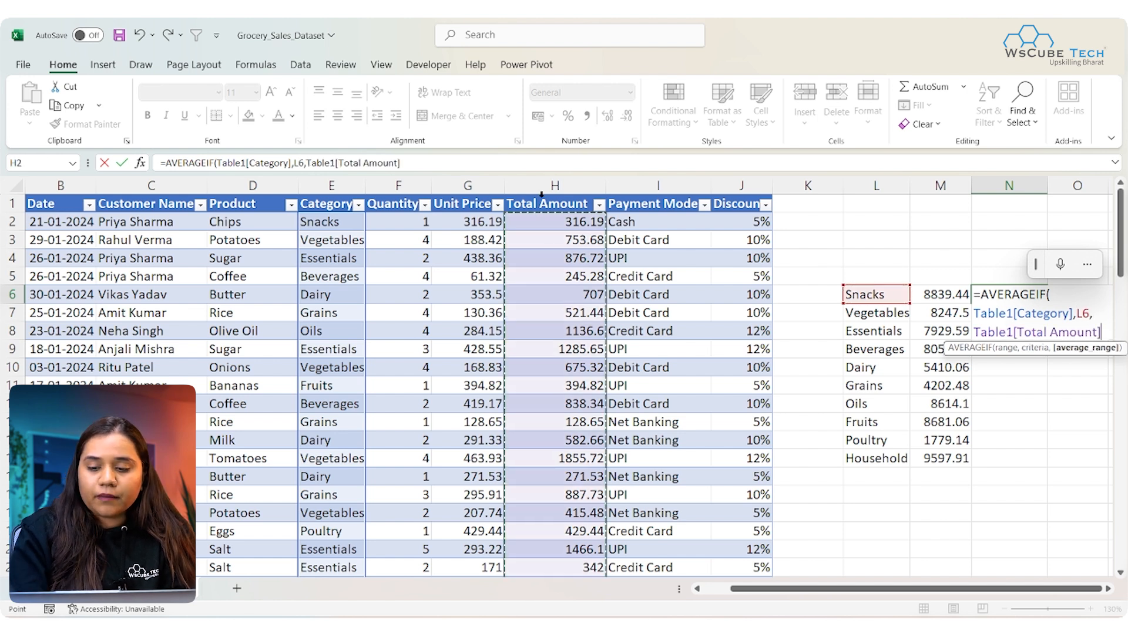
text())
key(Return)
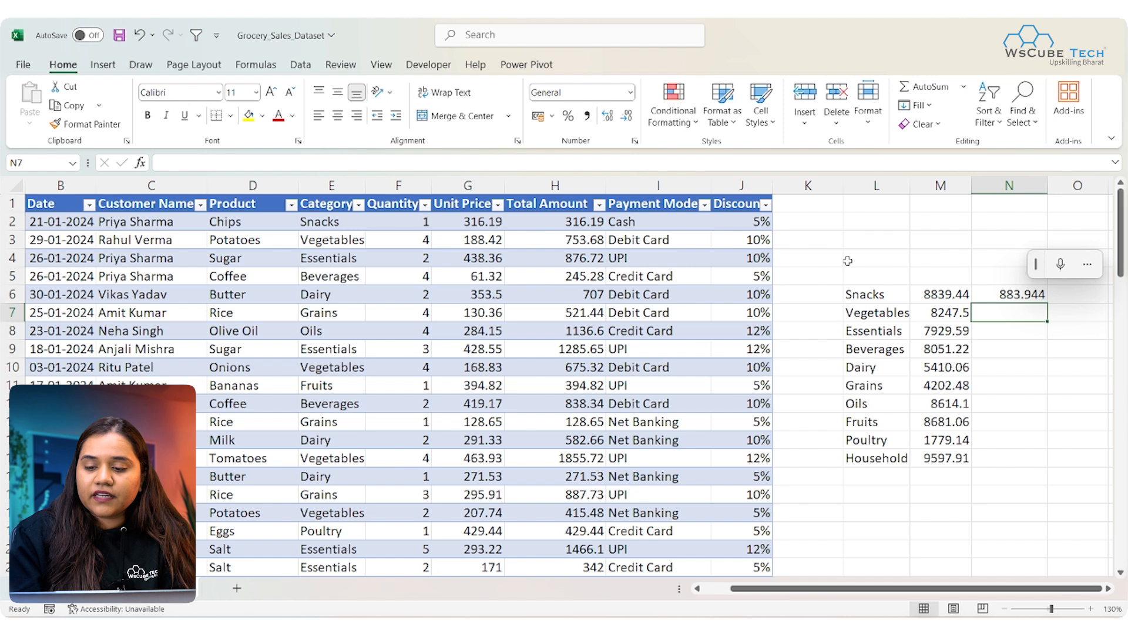
Fill the AVERAGEIF formula from N6 down to N15 and format the averages to two decimal places
click(1029, 296)
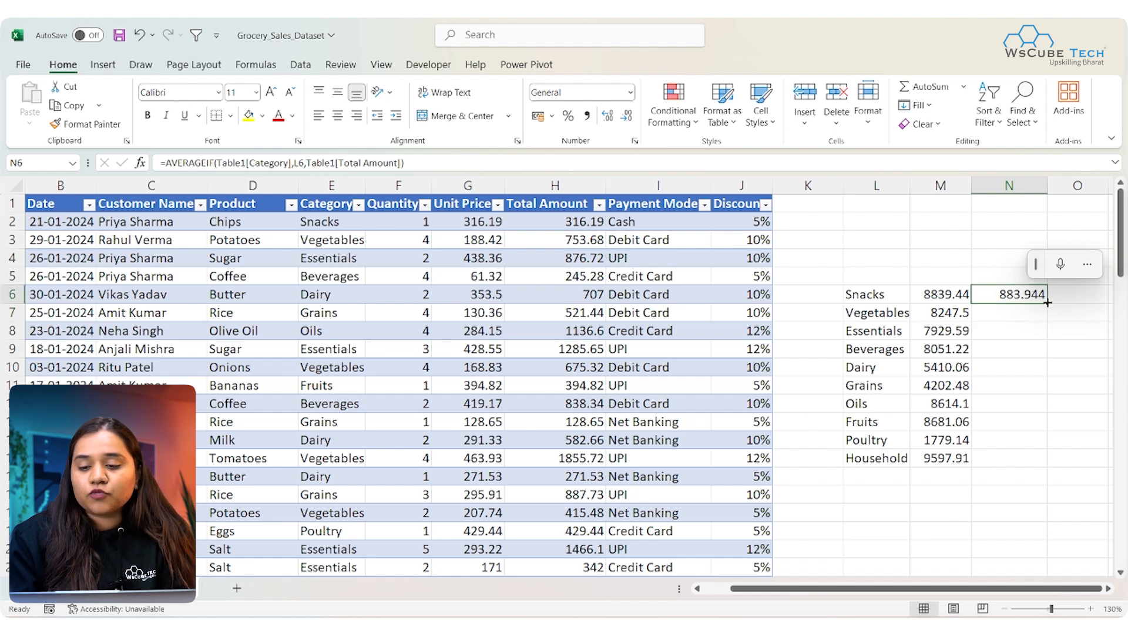
double_click(1047, 303)
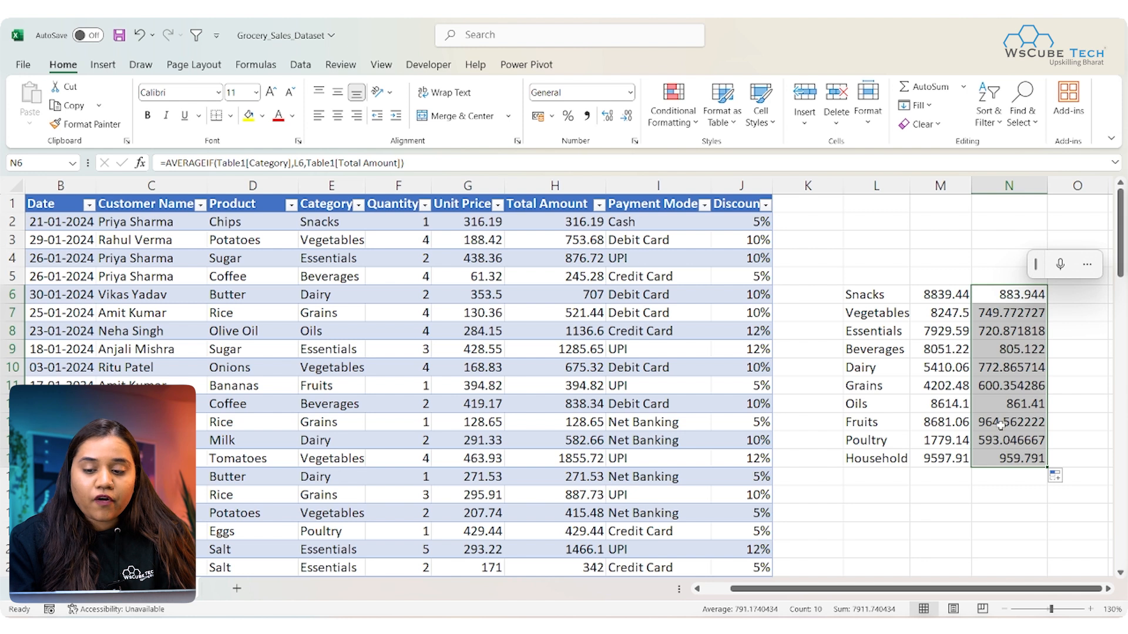
click(628, 116)
click(627, 117)
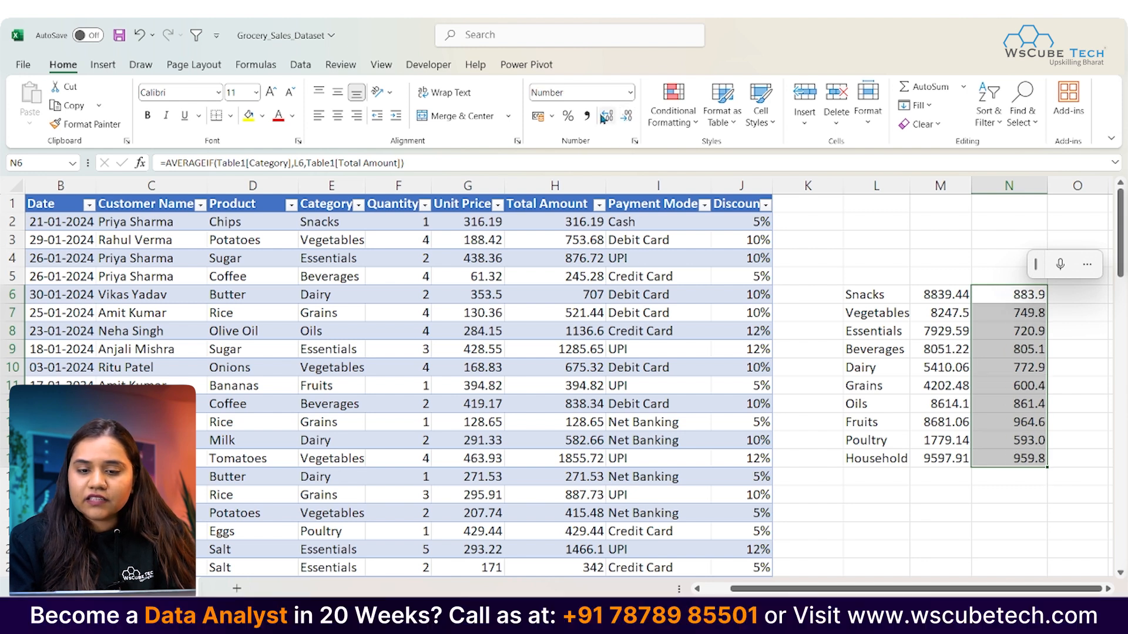
click(607, 116)
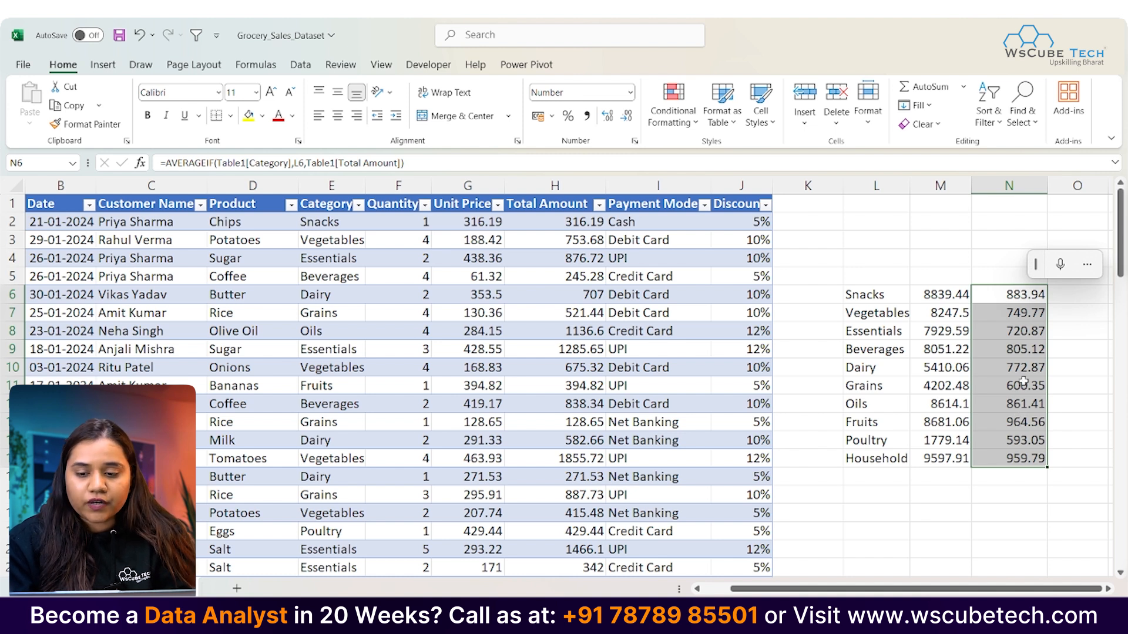
Enter a COUNTIF formula in O6 that counts Category entries matching L6, and fill it down to O15
scroll(1022, 382, right, 2)
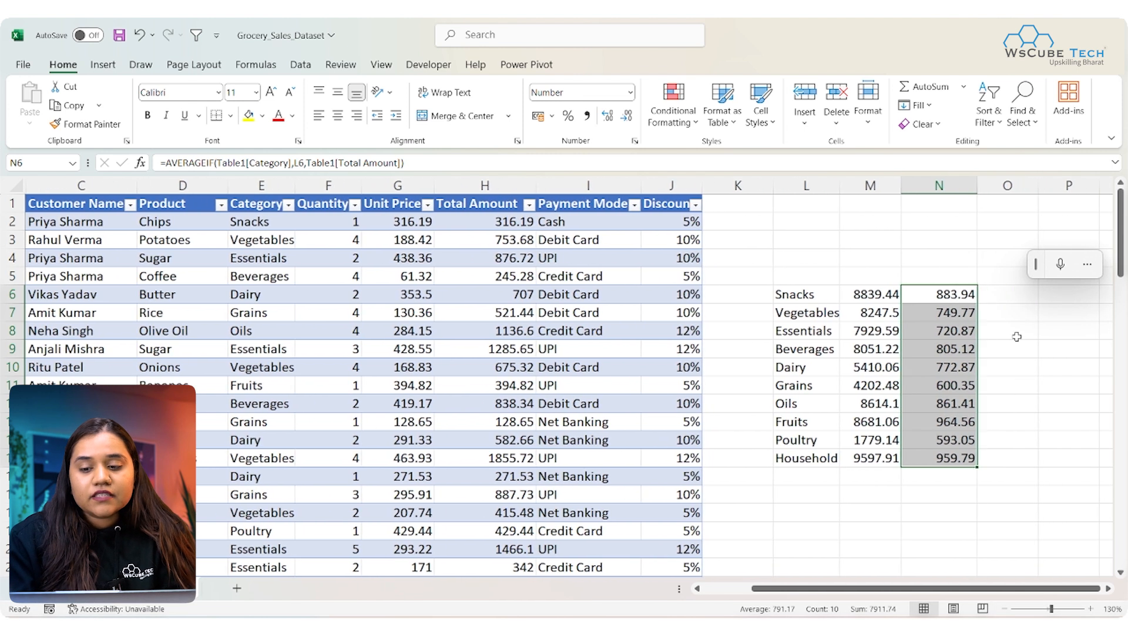
click(995, 300)
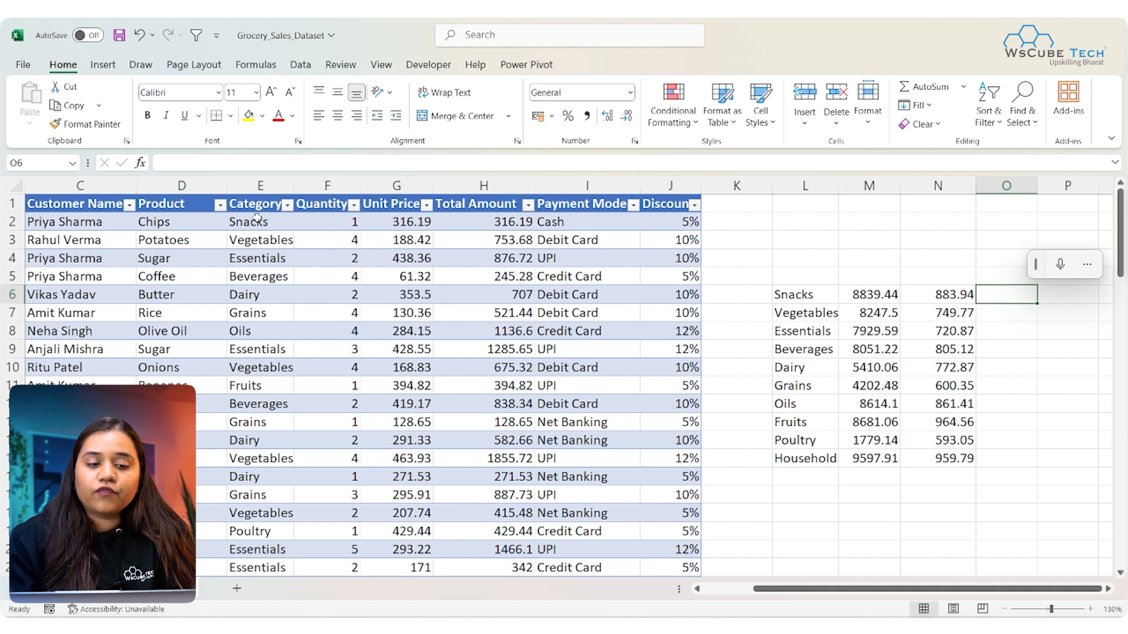
text(=co)
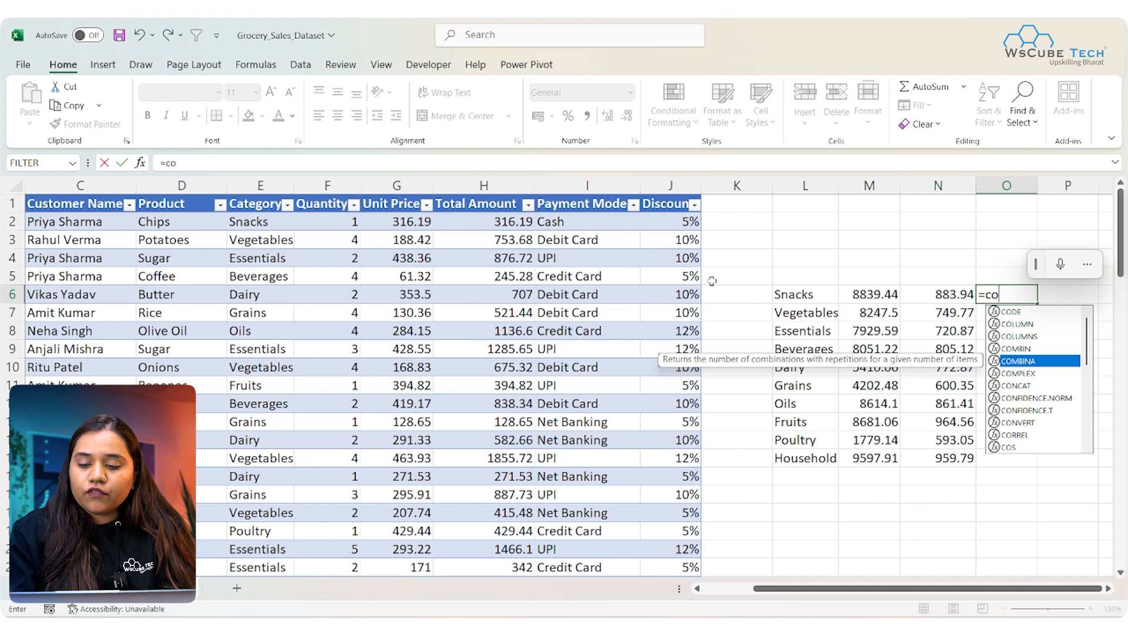
key(Down)
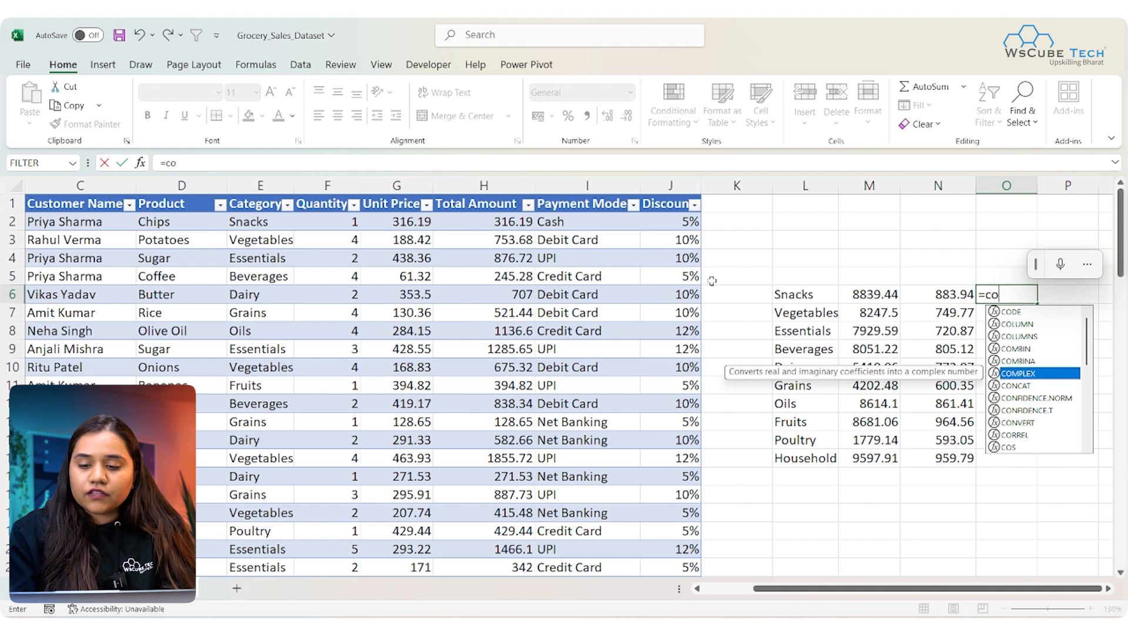
text(un)
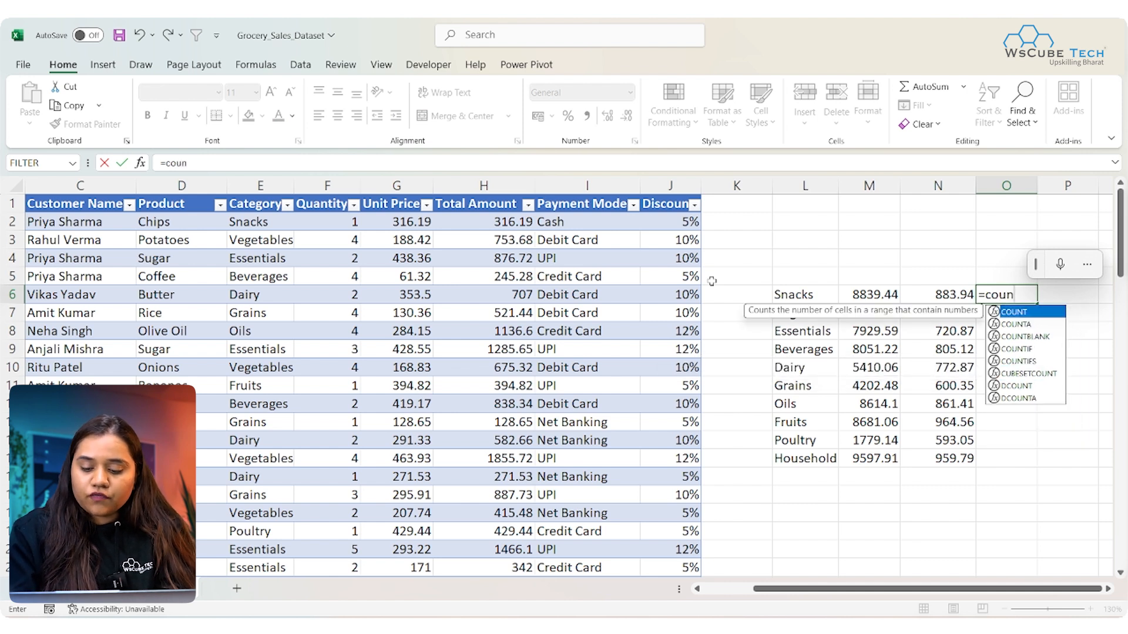
key(Down)
key(Down)
key(Down)
key(Tab)
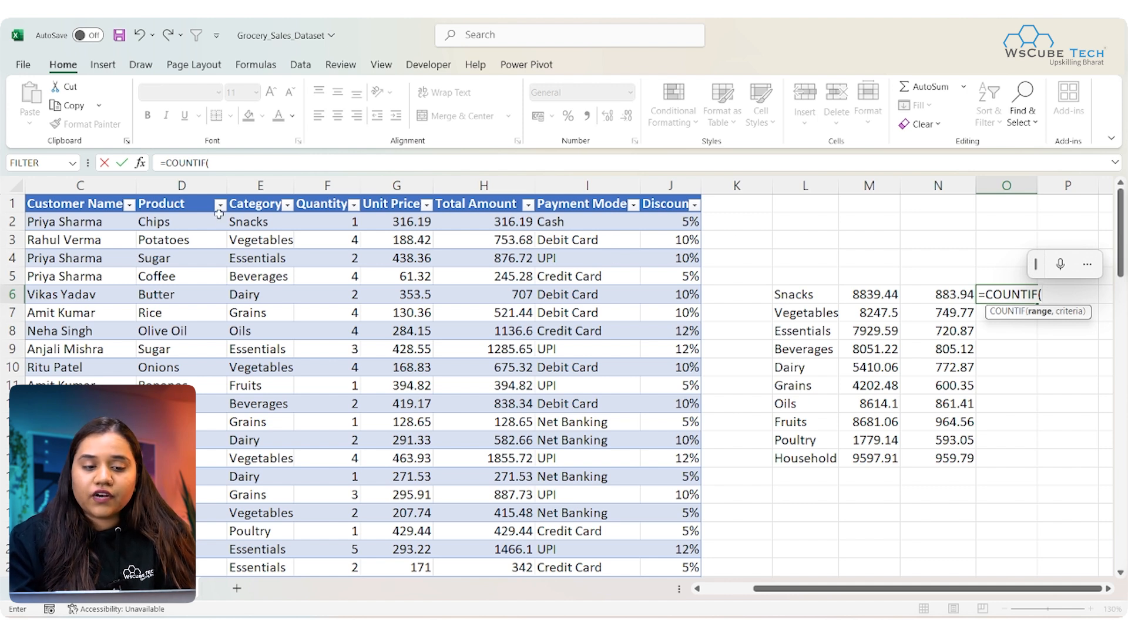
click(252, 193)
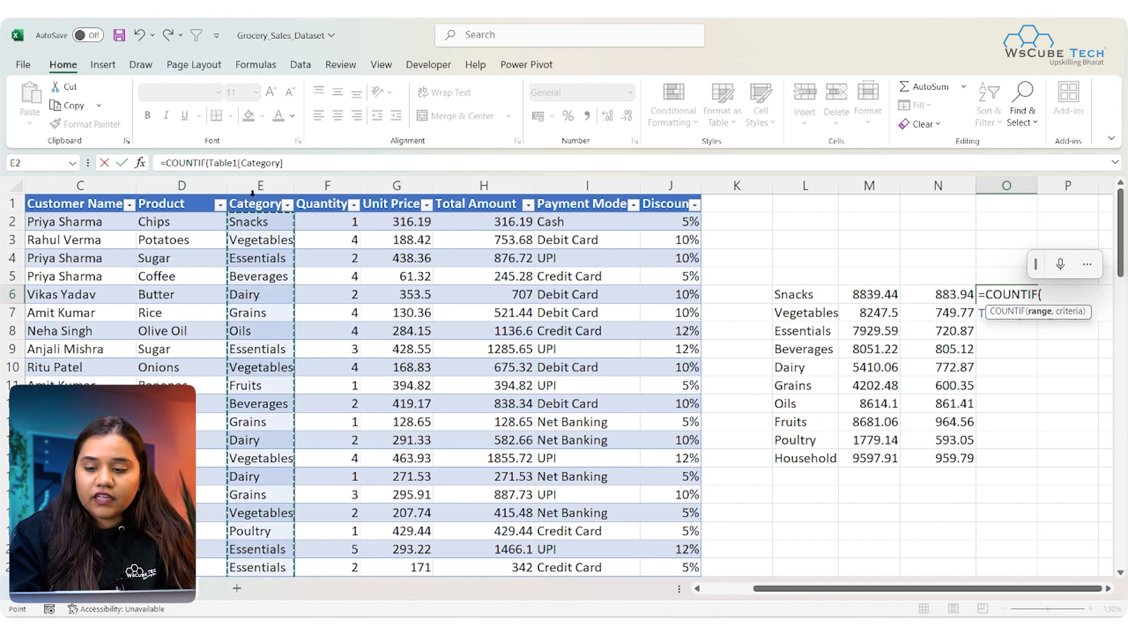
text(,)
click(817, 296)
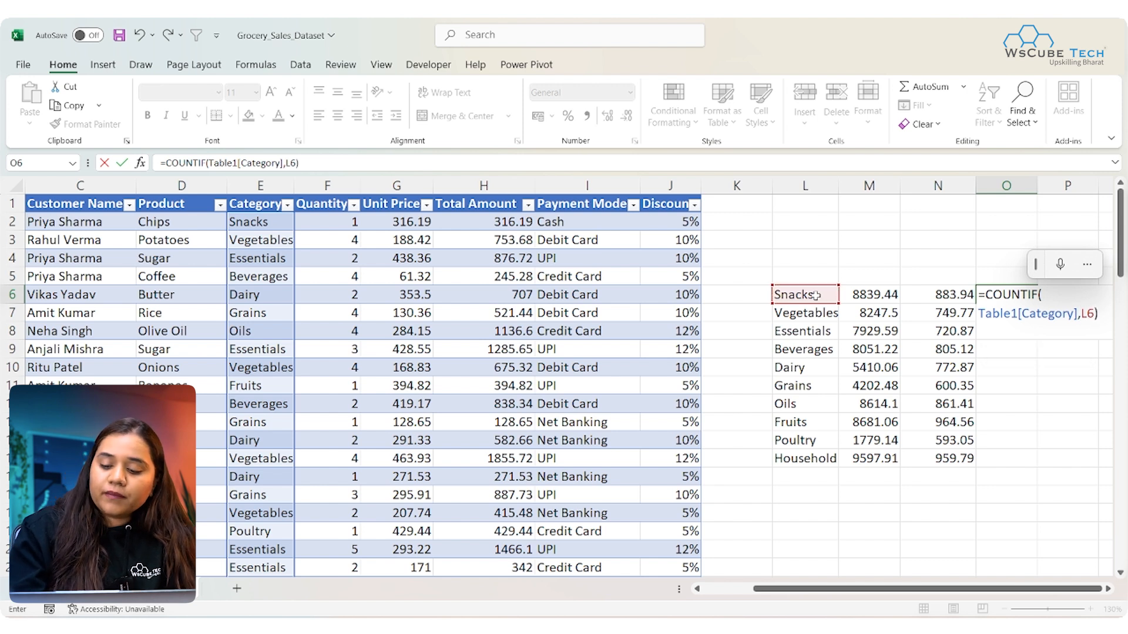
key(Return)
click(1024, 296)
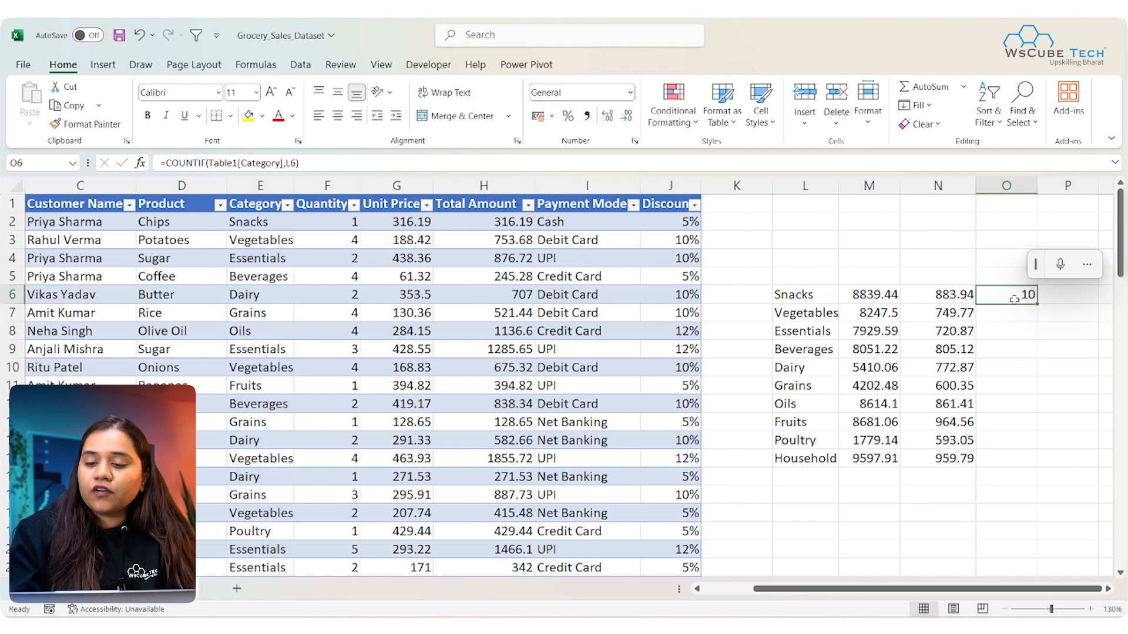
double_click(1035, 302)
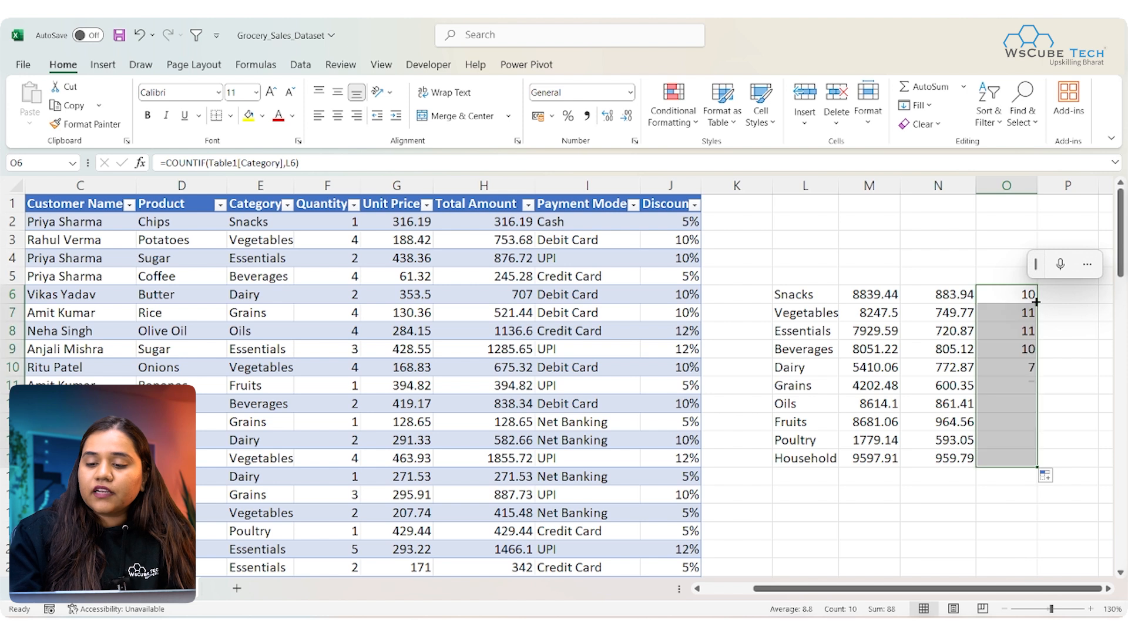
Label the category result columns in M5, N5 and O5 as sumif, avgif and countif
click(1050, 303)
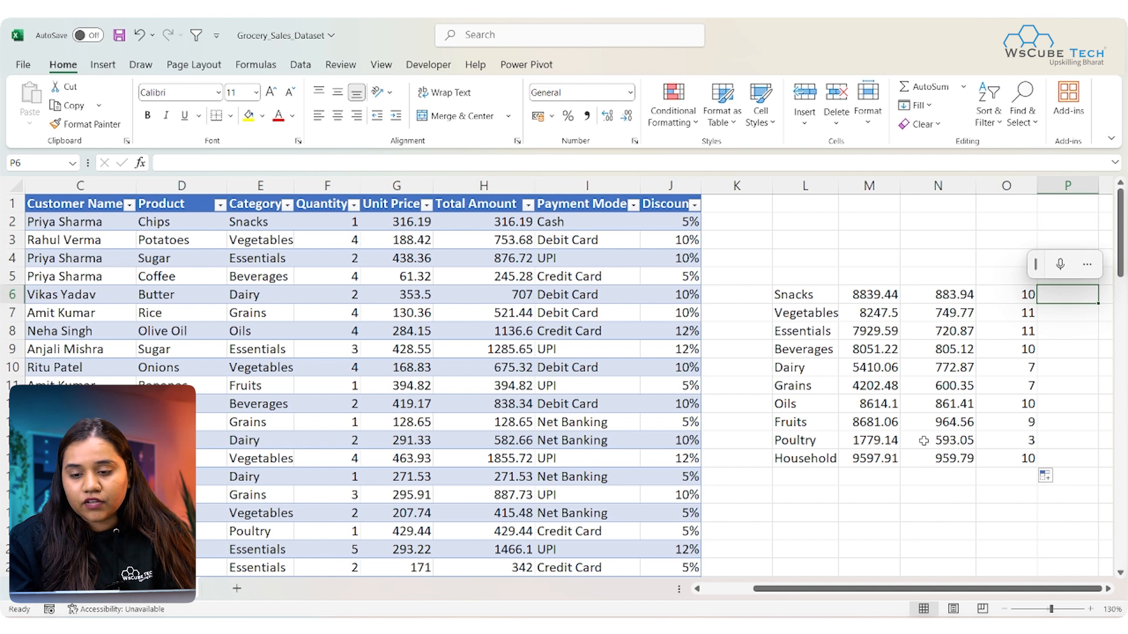
click(872, 281)
text(sum)
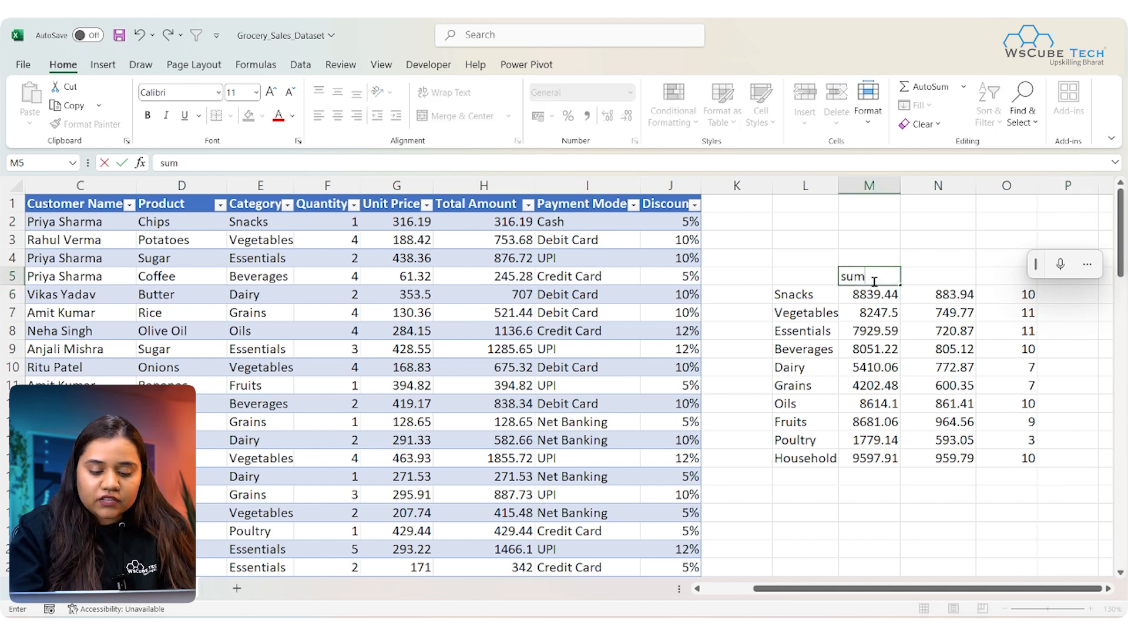
text(if)
key(Tab)
text(av)
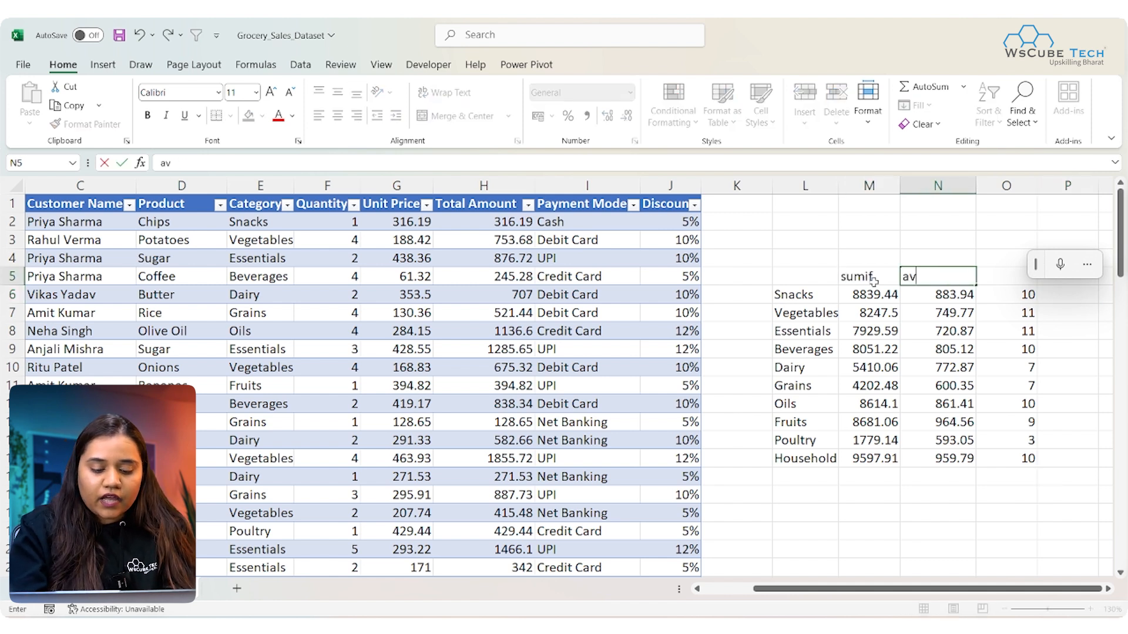
text(gif)
key(Tab)
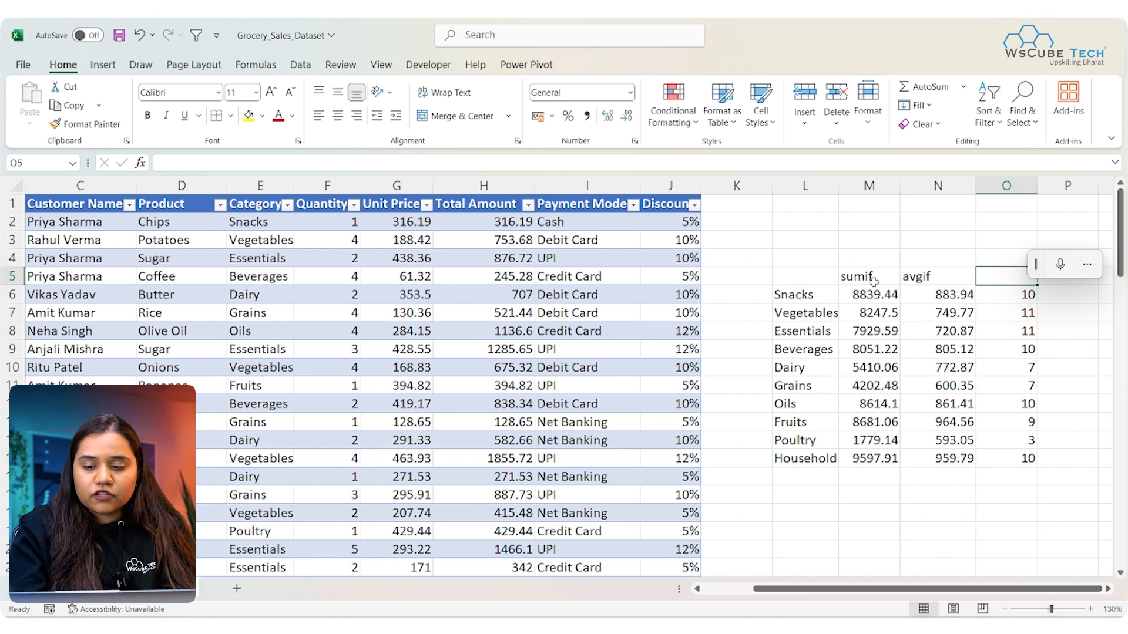
text(countif)
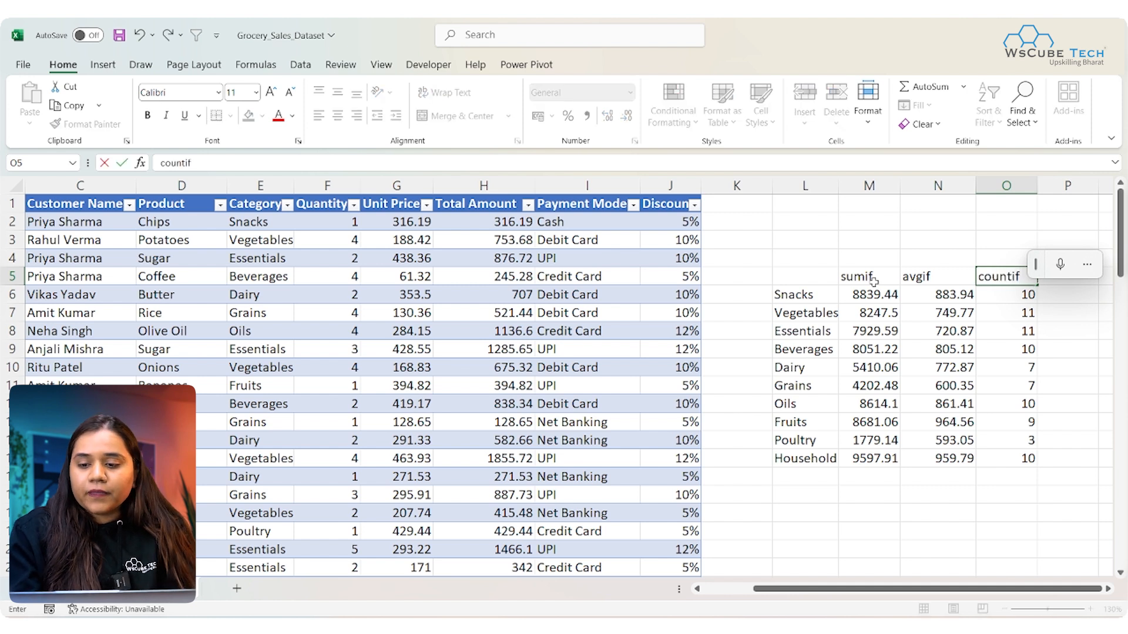
click(1044, 442)
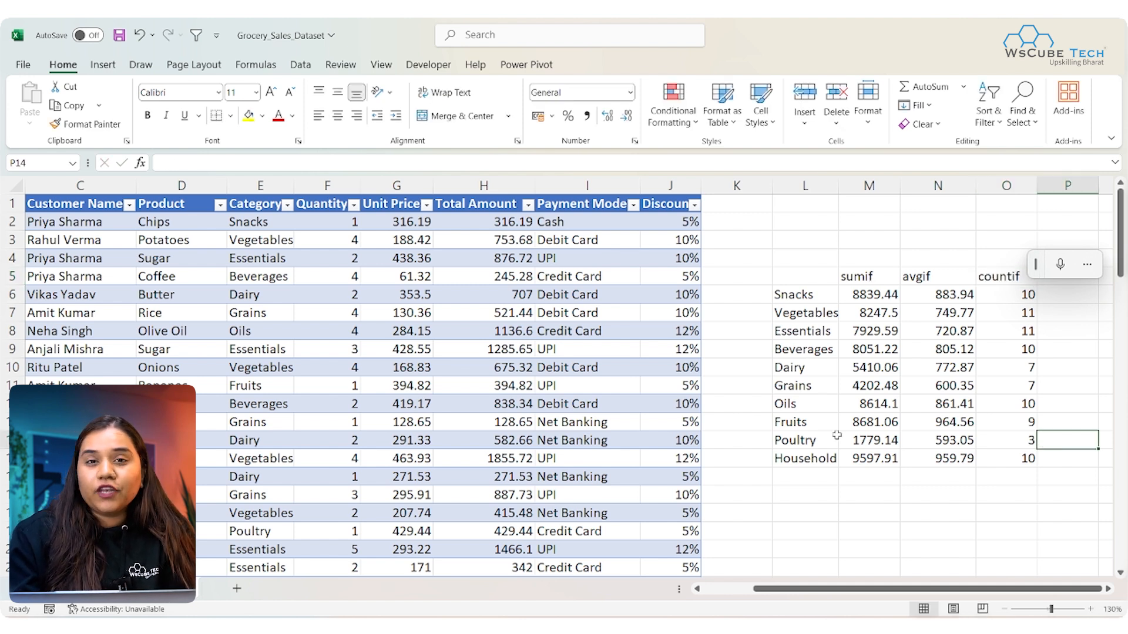
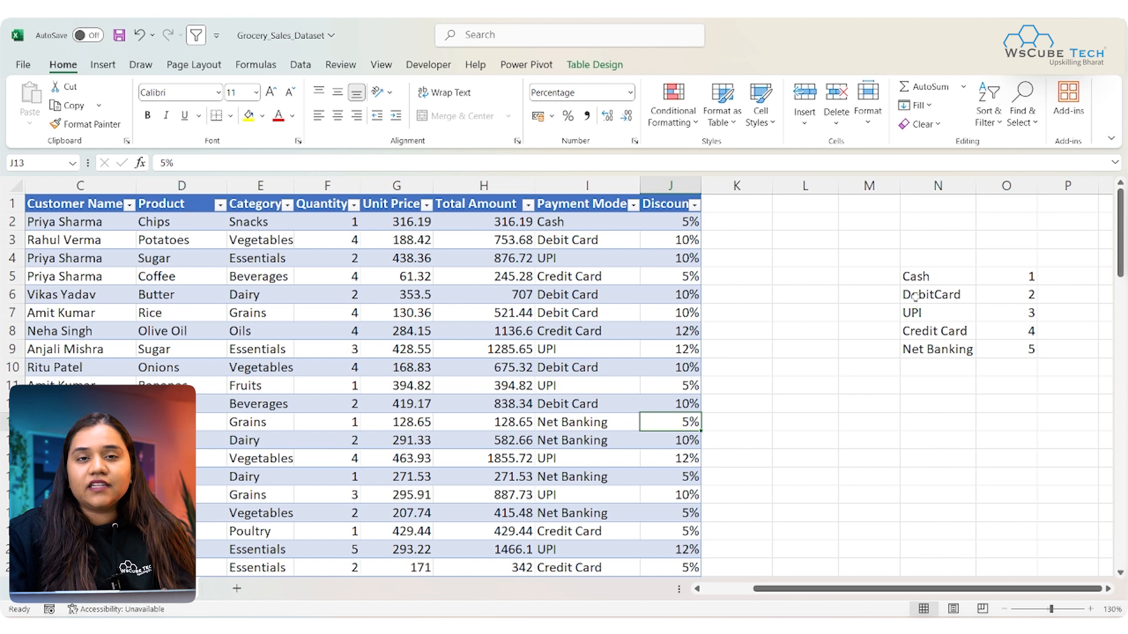
Add a table column headed "allot num pm" in K1, beside the discount column, and fit its width to the heading
drag(917, 276, 937, 339)
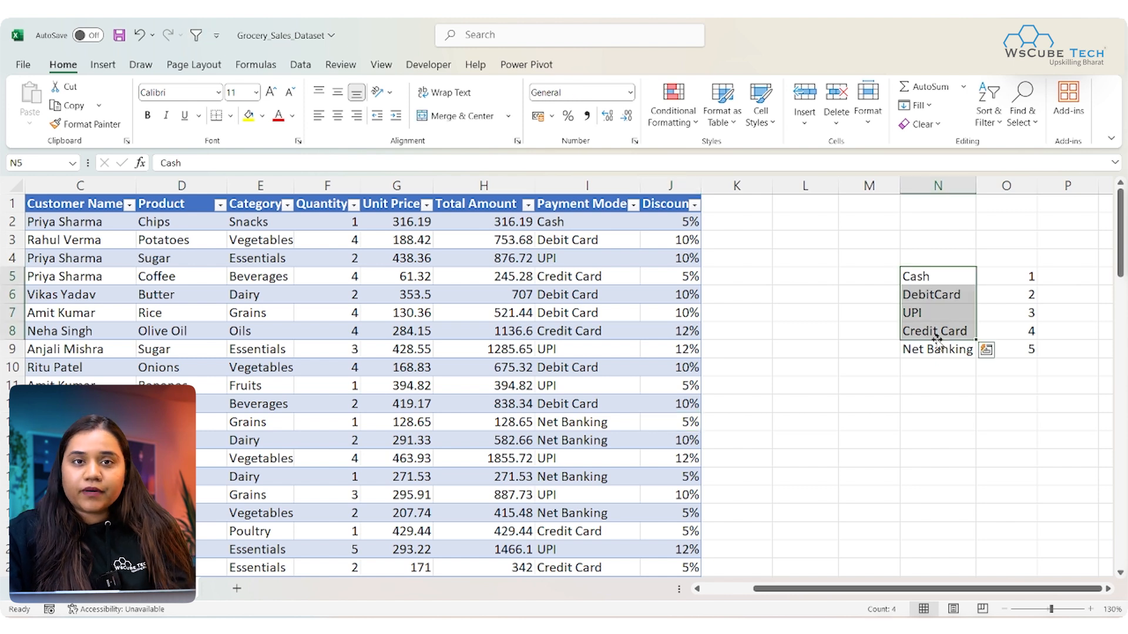
click(949, 282)
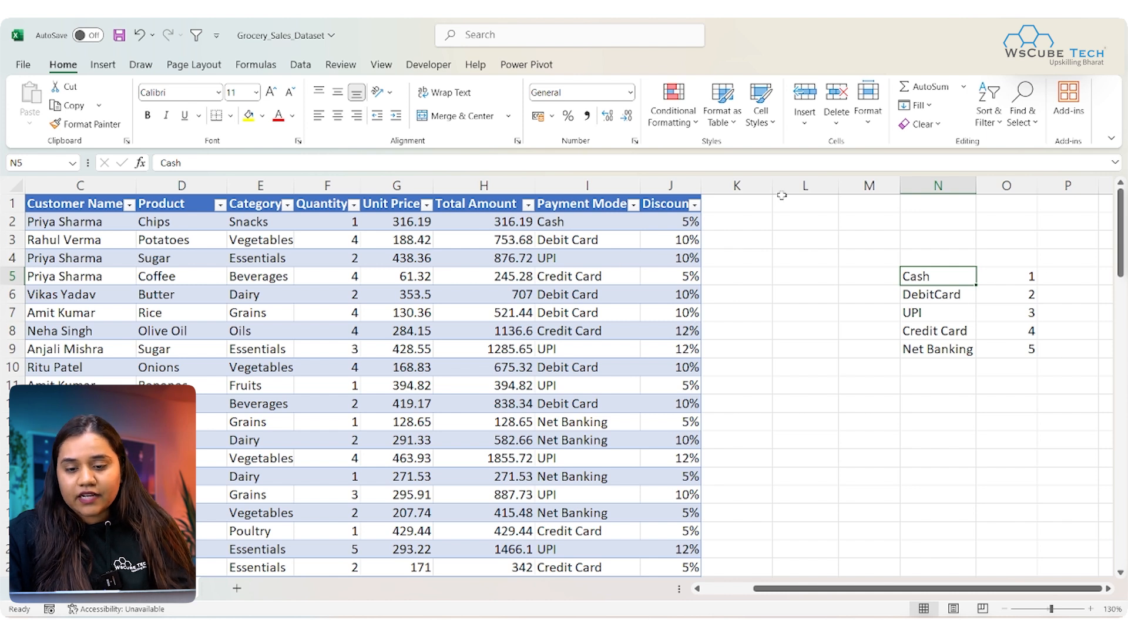
click(710, 208)
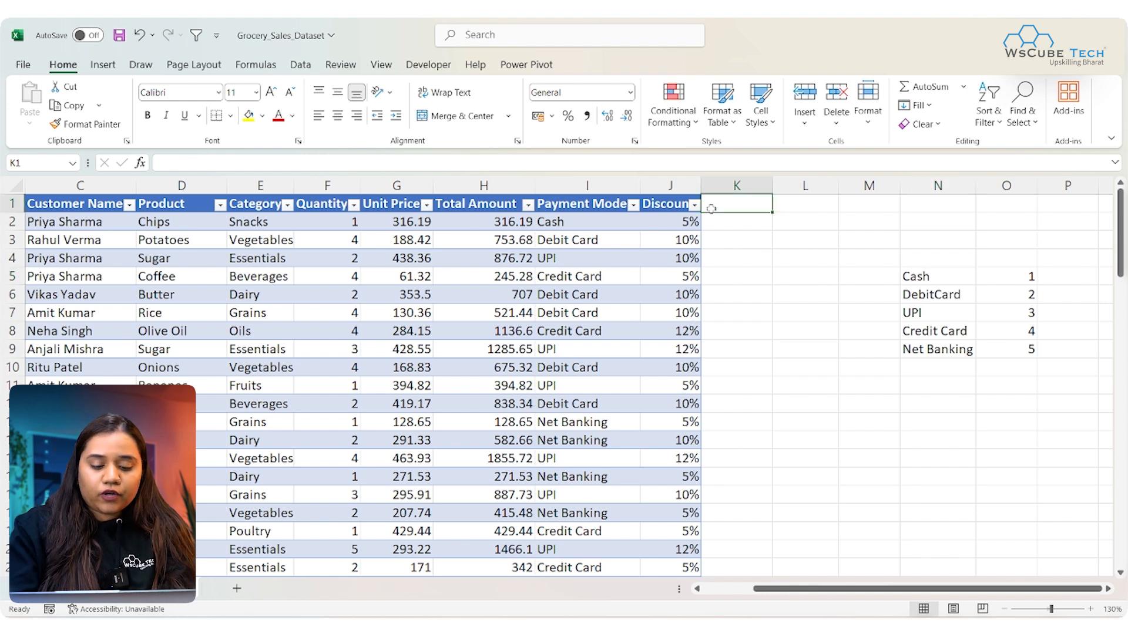
text(allot no)
key(BackSpace)
text(um)
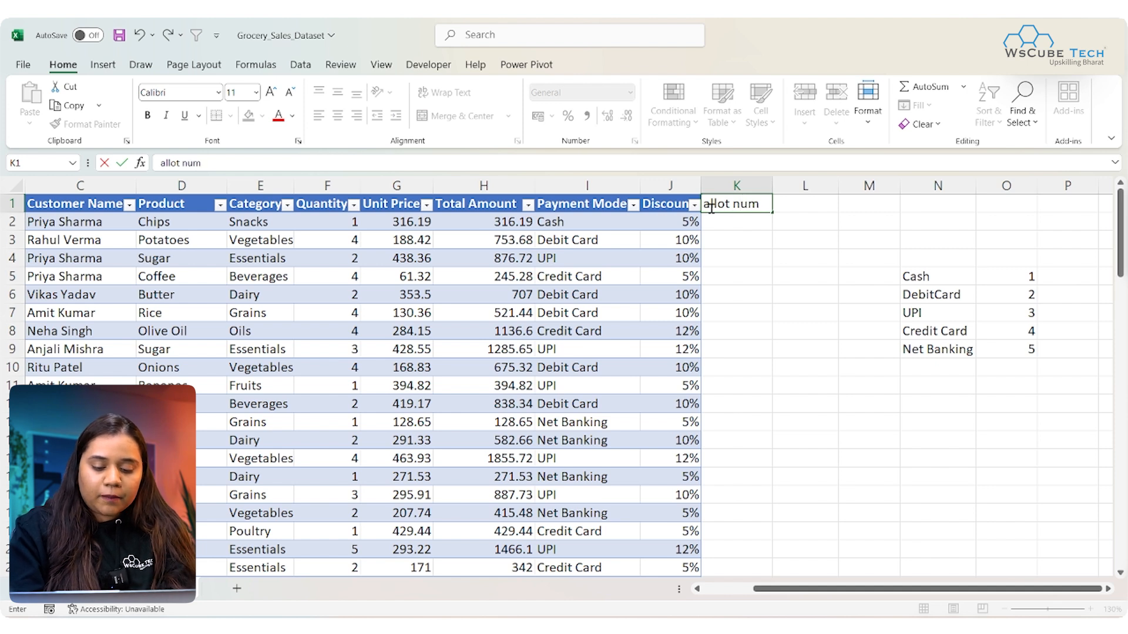
key(Return)
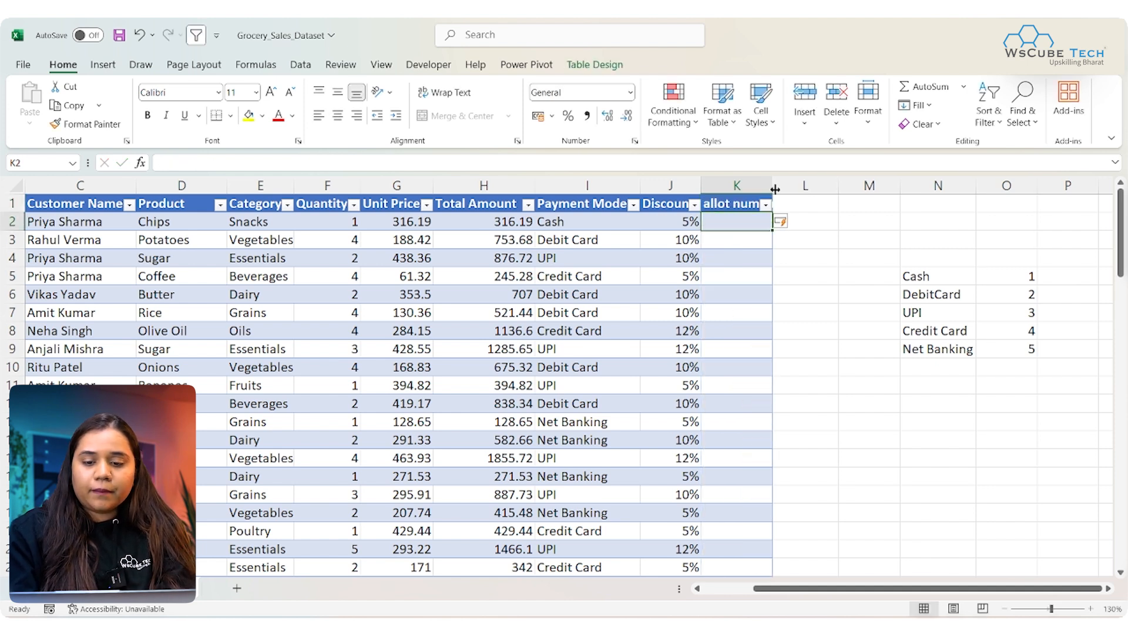
double_click(774, 189)
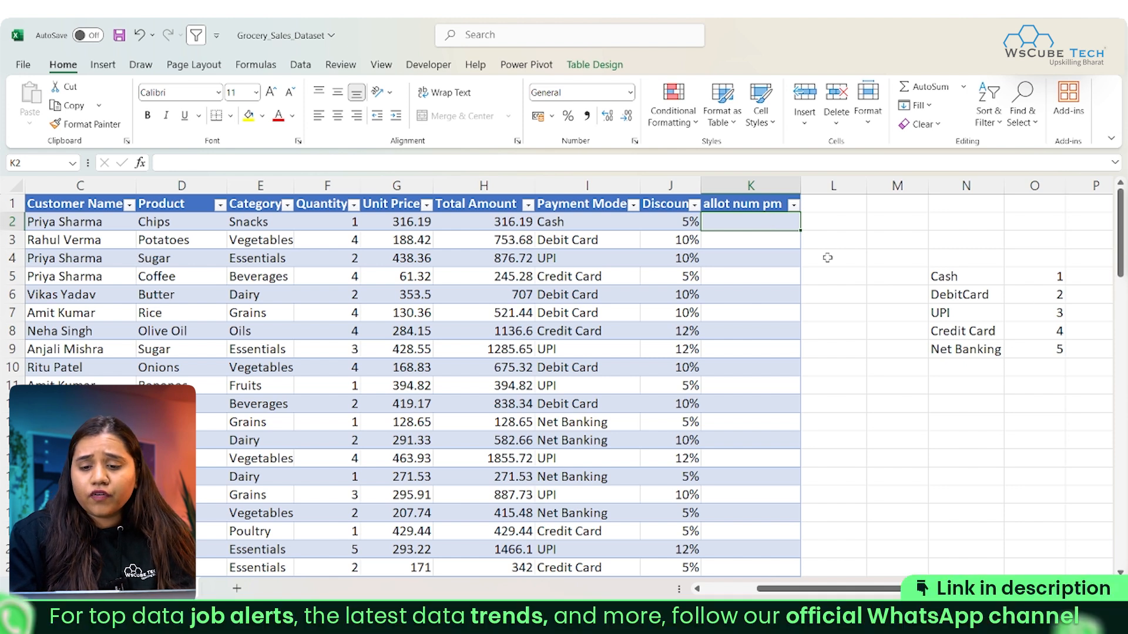
Start a SWITCH formula in K2 that evaluates the row's Payment Mode and maps Cash, entered without quotes, to 1
text(=swi)
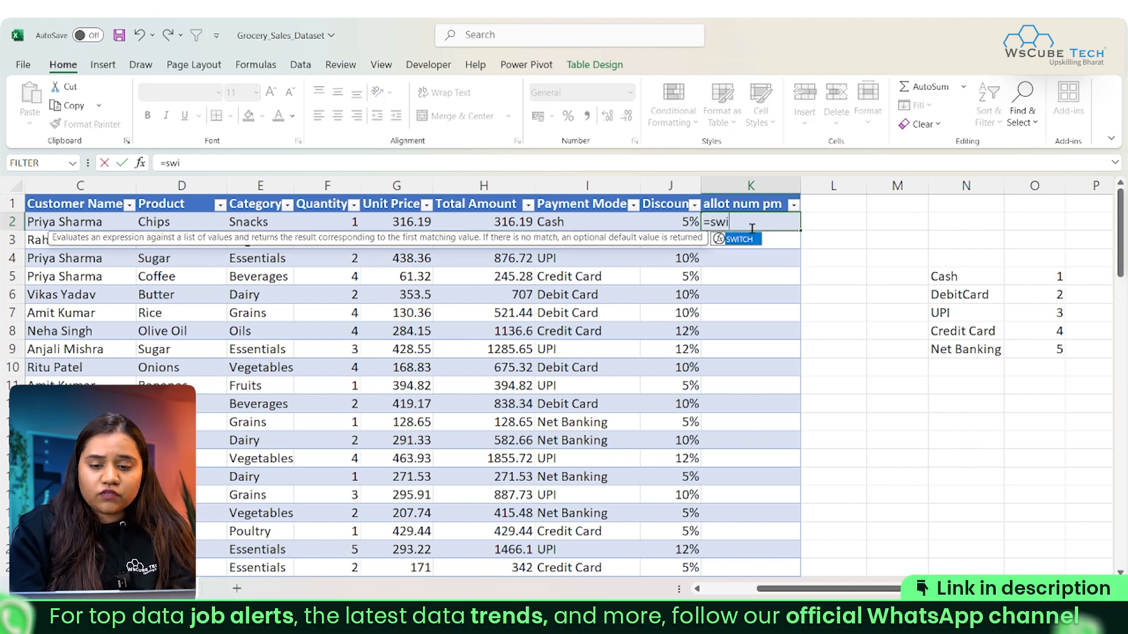
key(Tab)
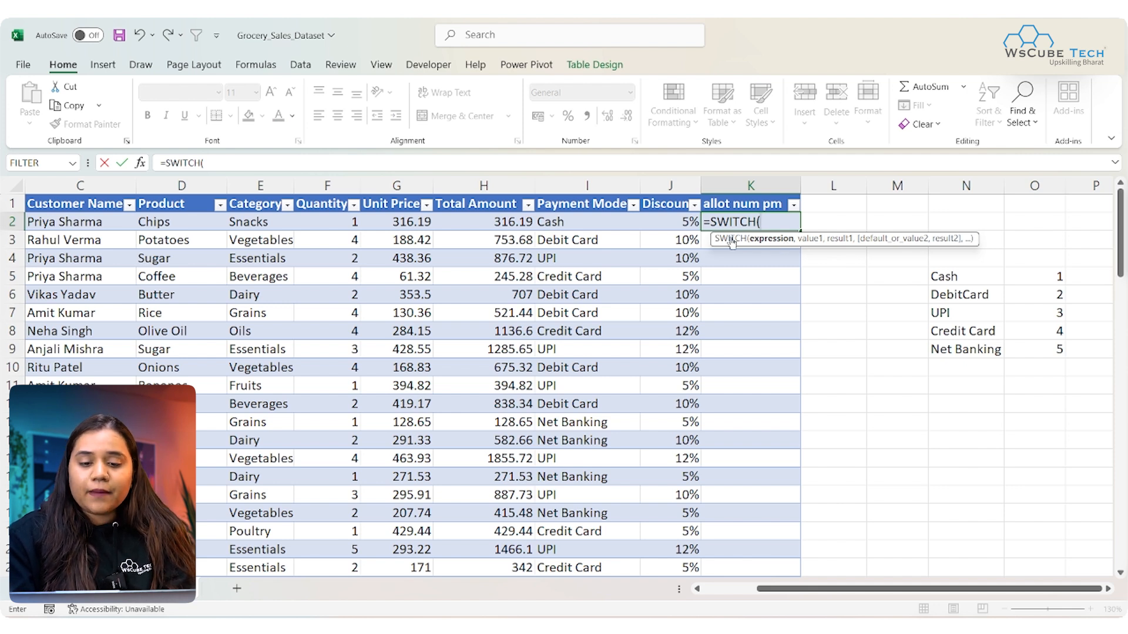
click(611, 222)
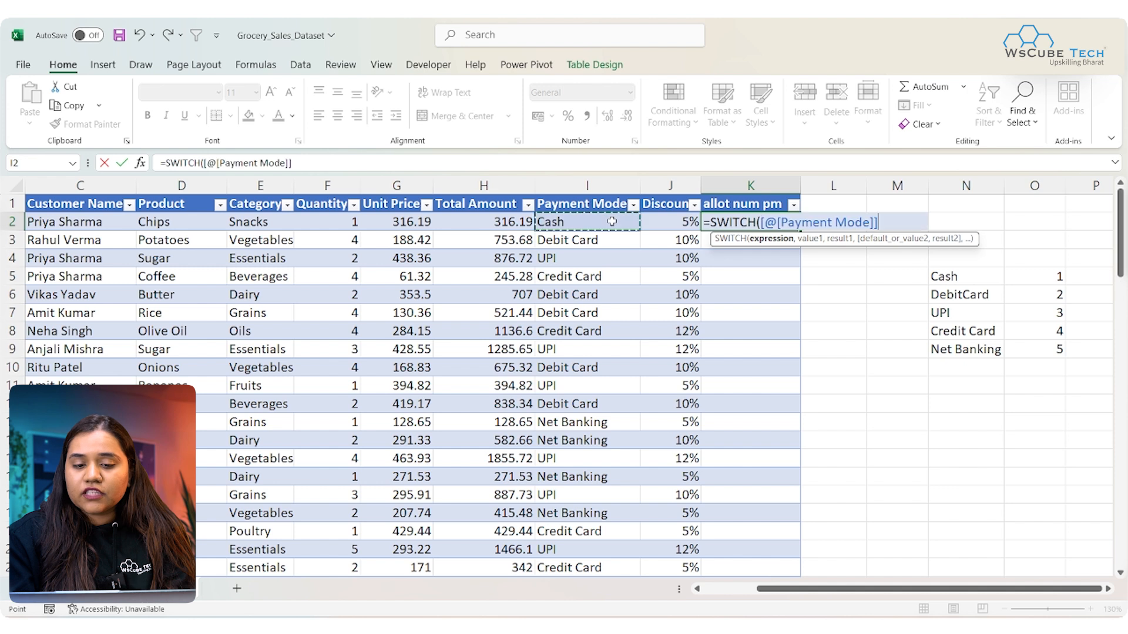
text(,)
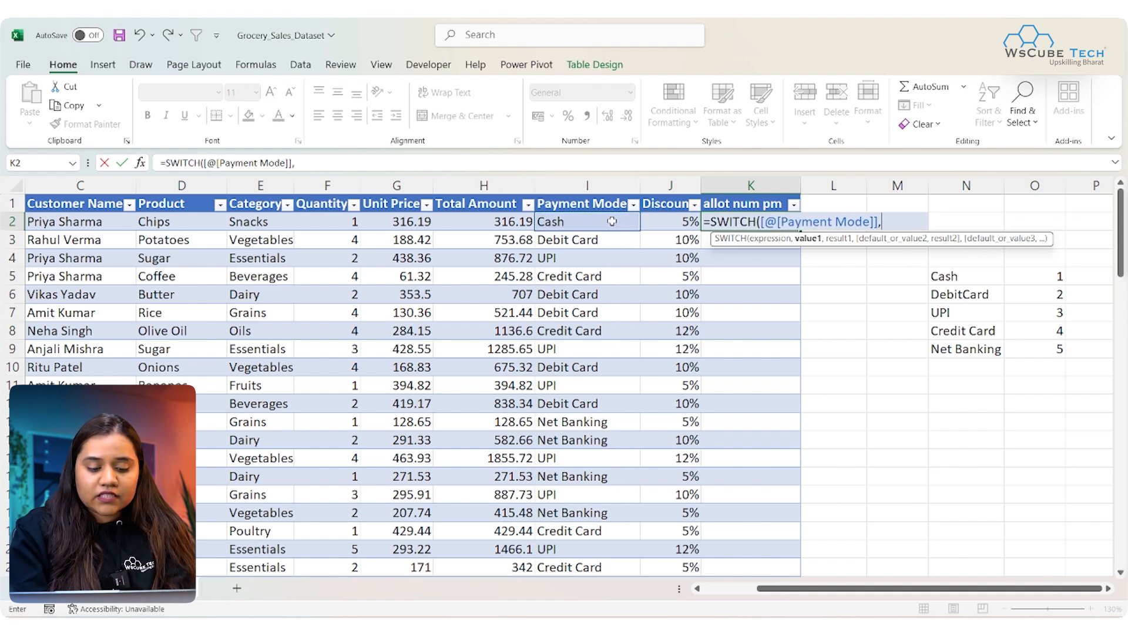
text(Cash,)
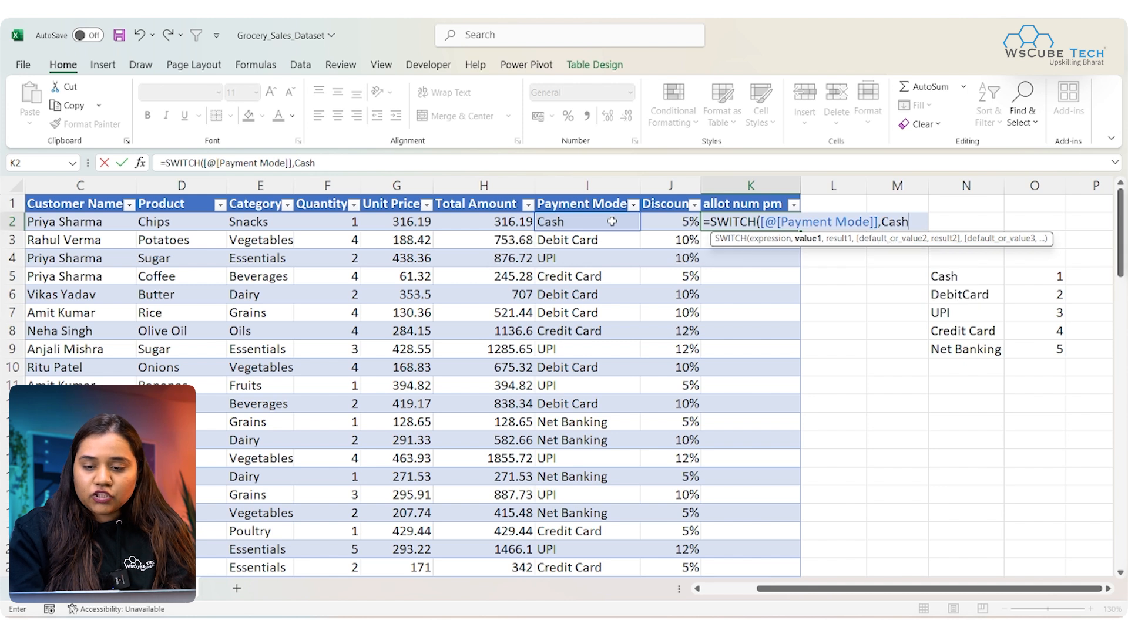
text(,1,)
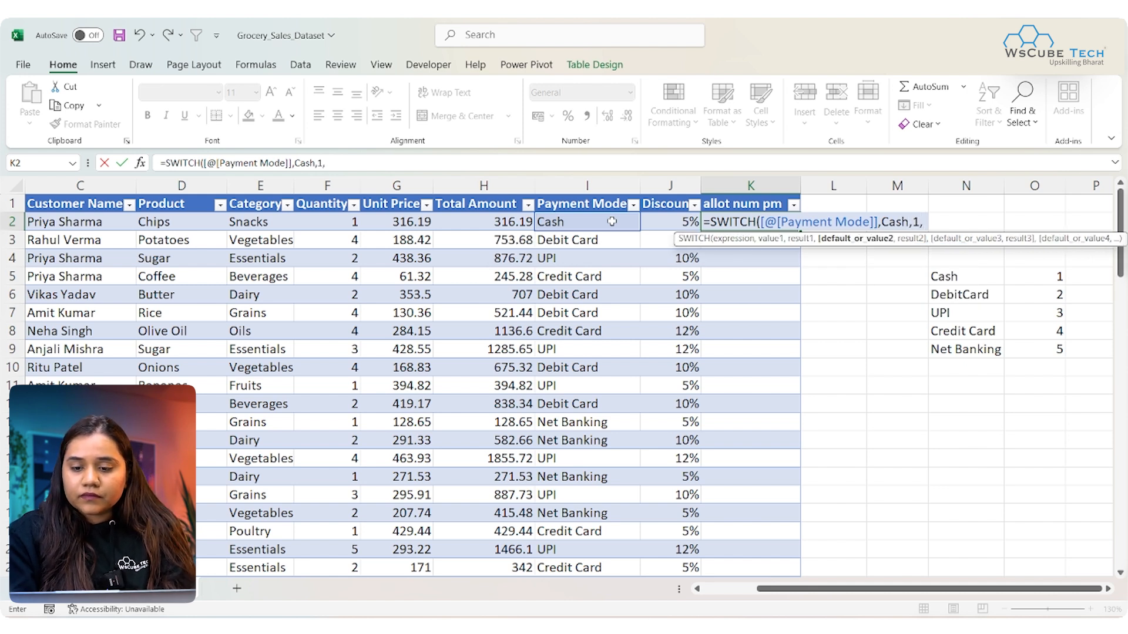
Extend the SWITCH formula with unquoted pairs mapping Debit Card to 2 and UPI to 3
text(D)
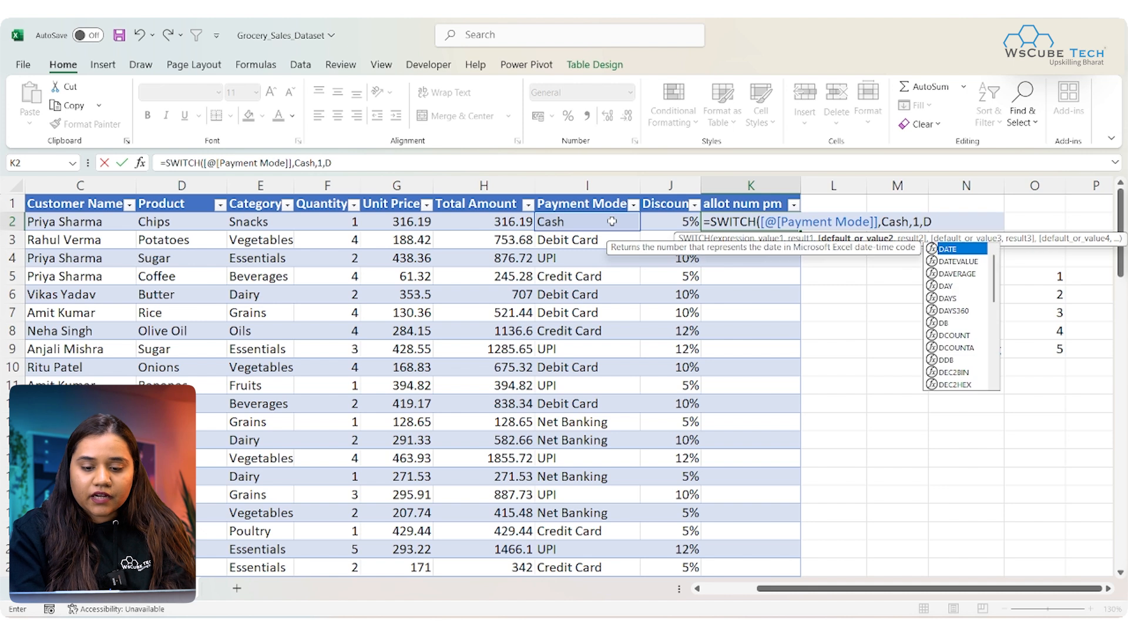
text(ebit C)
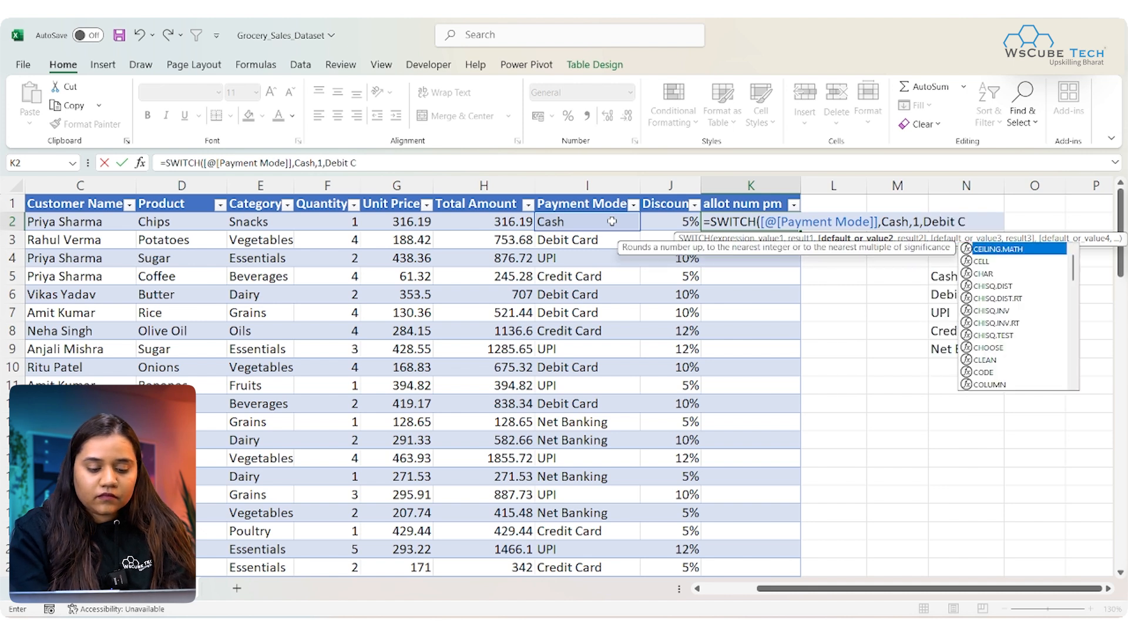
text(ard,)
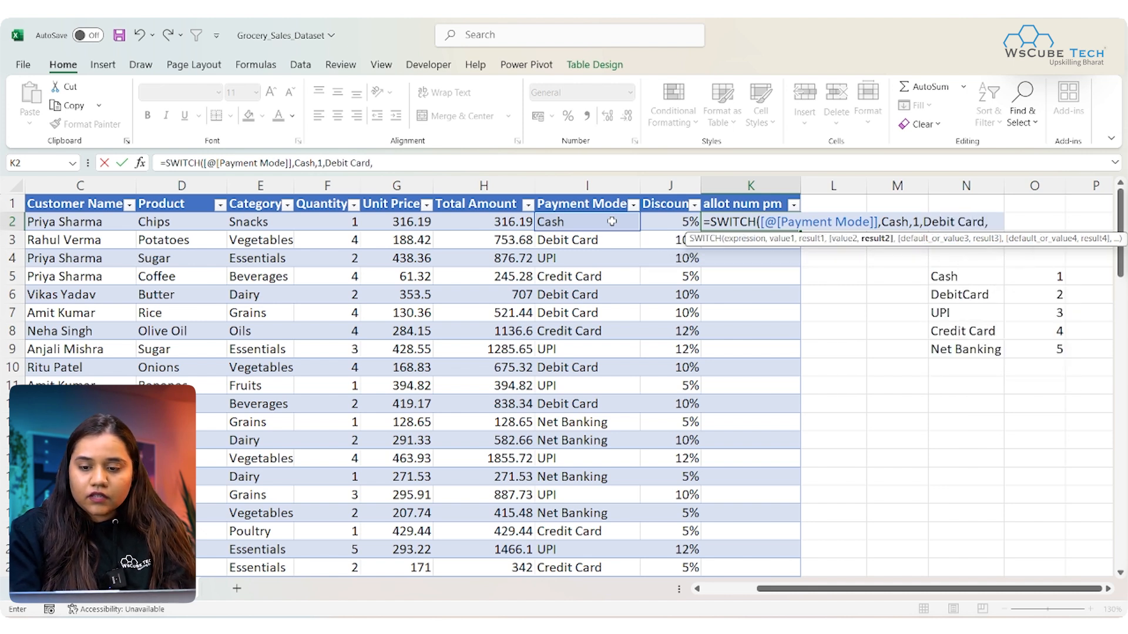
text(2,)
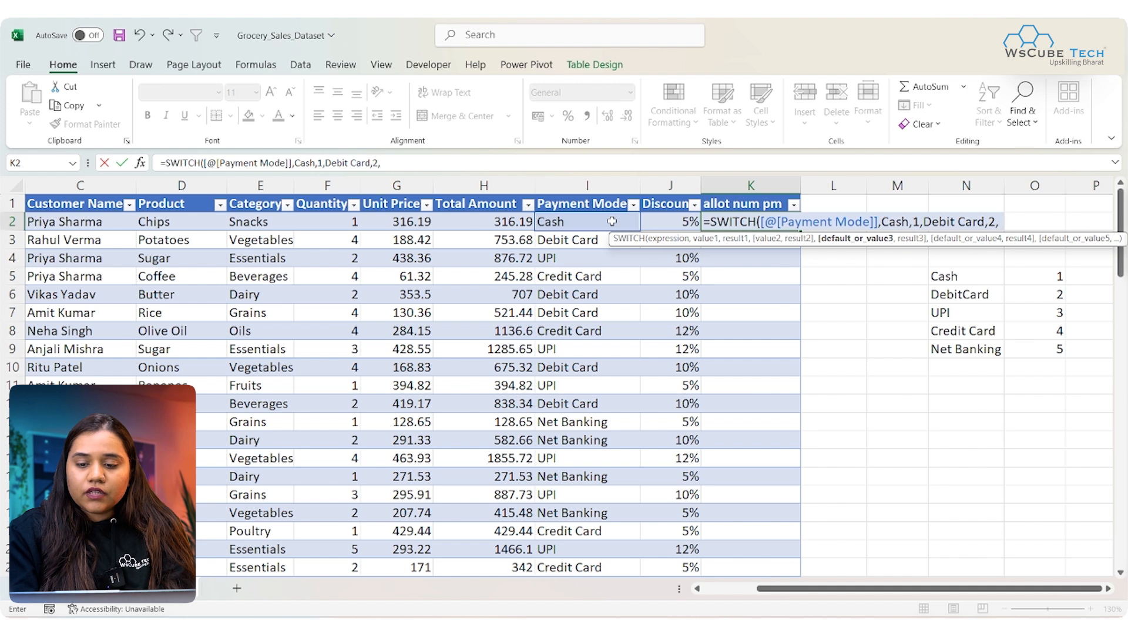
text(UPI,3,)
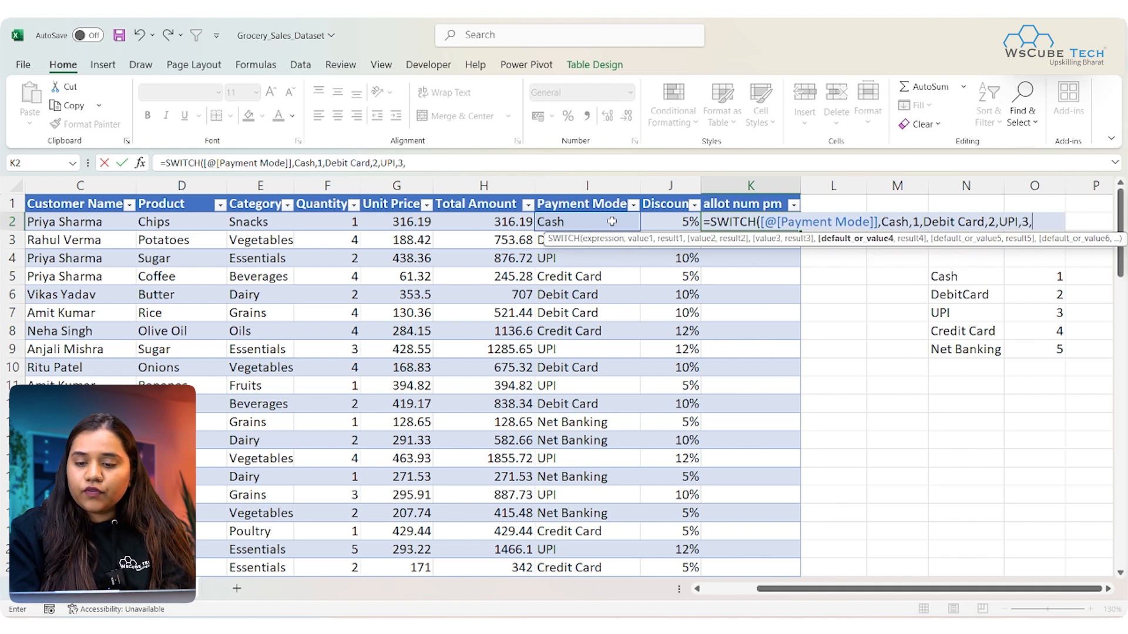
Add unquoted pairs mapping Credit Card to 4 and Net Banking to 5, and close the SWITCH formula's parenthesis
text(Credit)
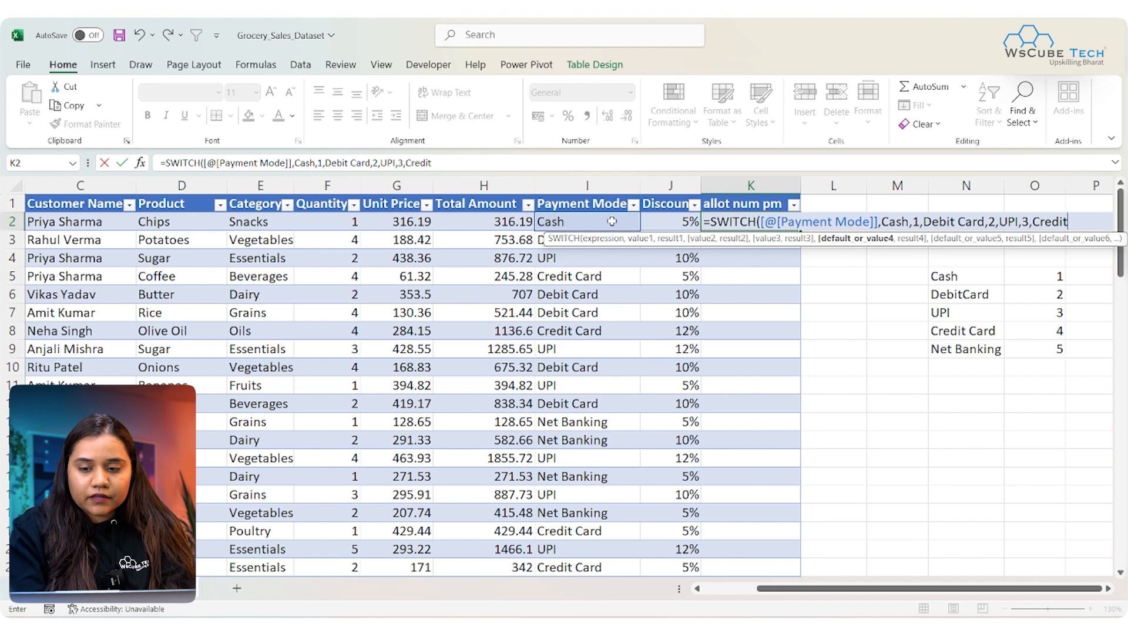
text( Card)
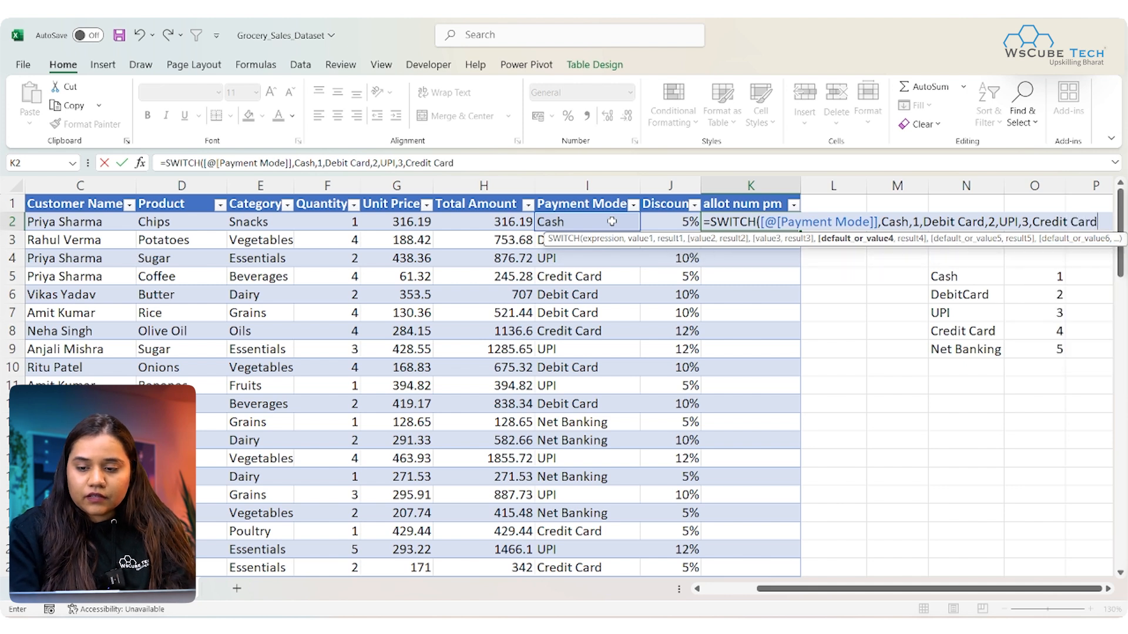
text(,4)
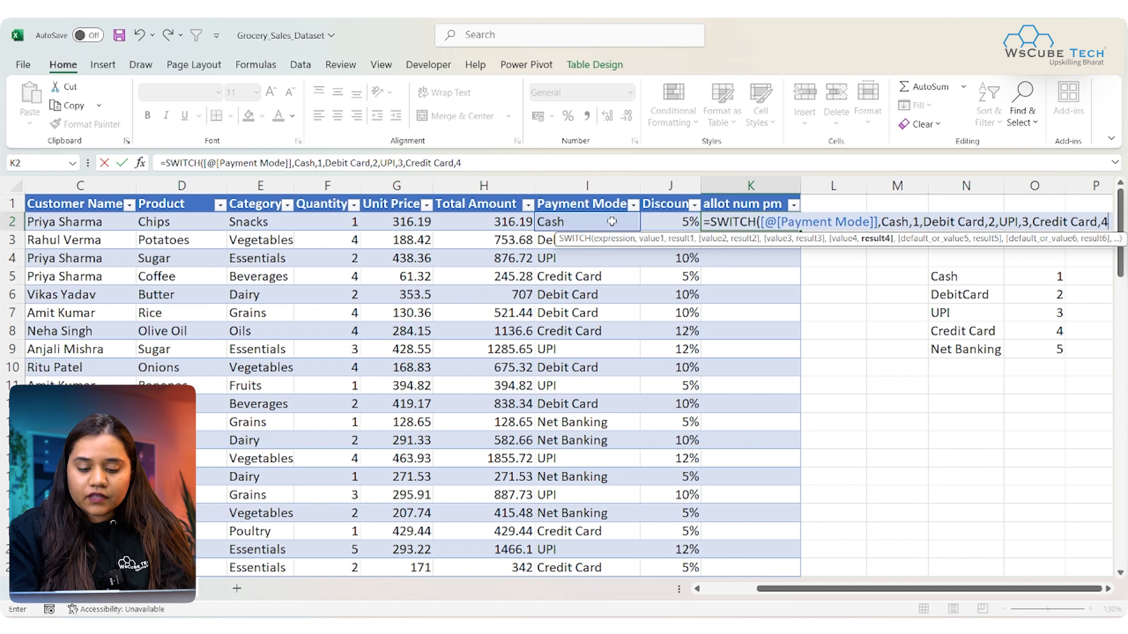
text(,)
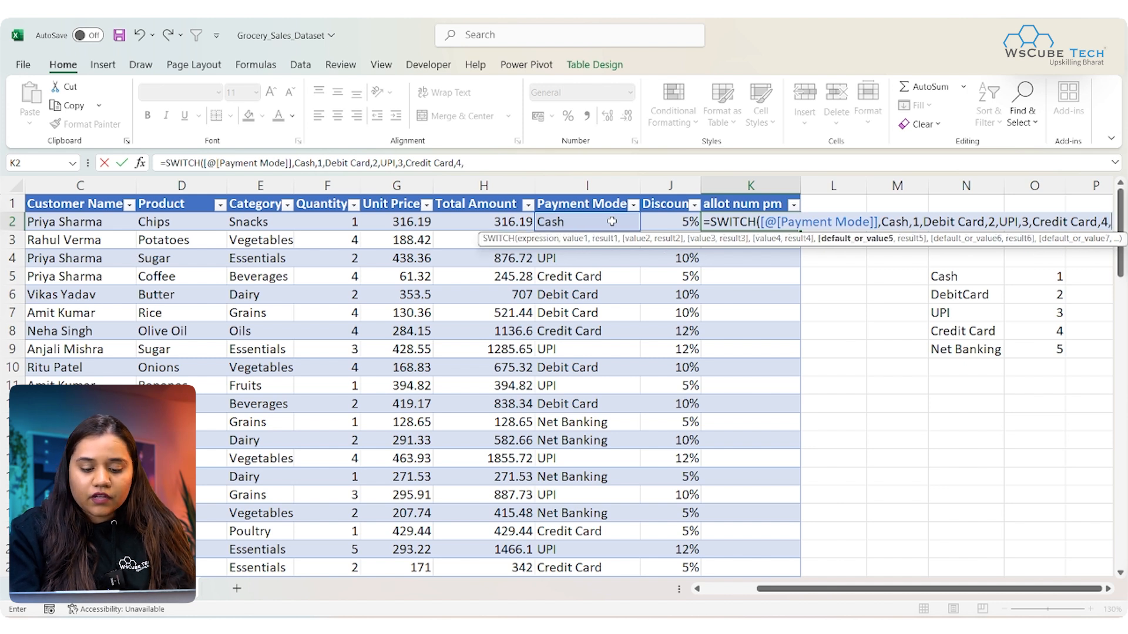
text(Net)
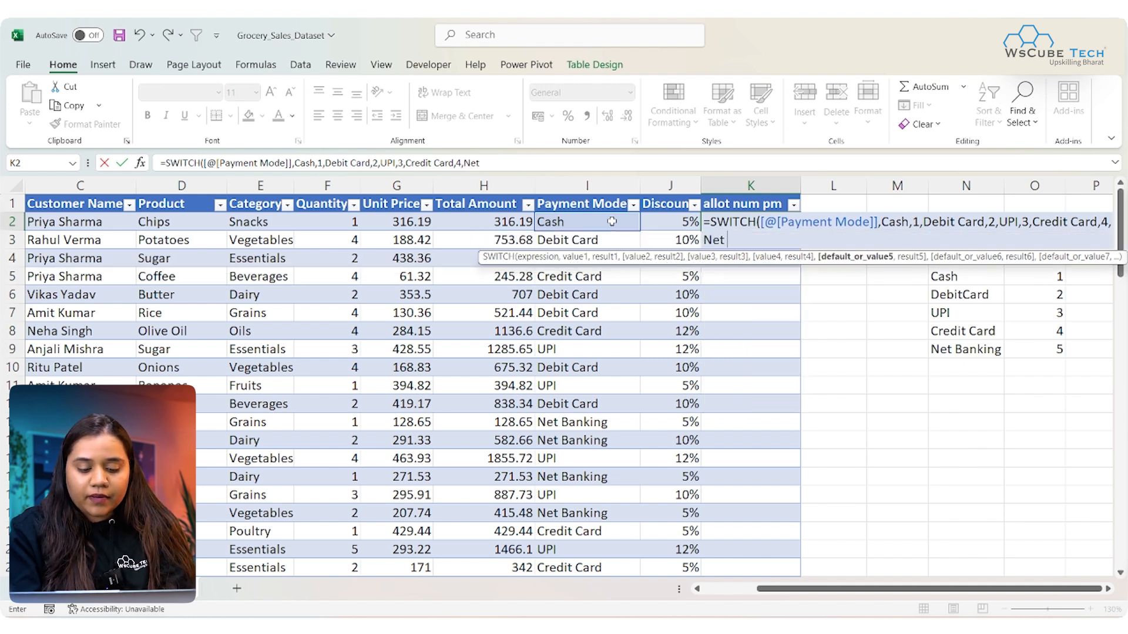
text( Bankin)
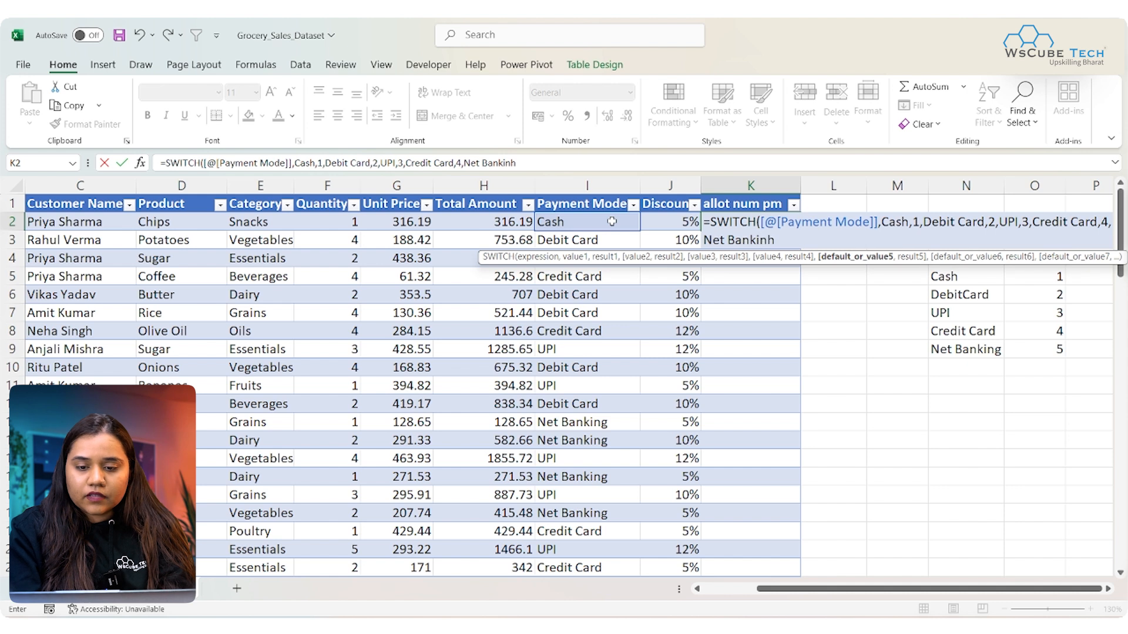
text(g,)
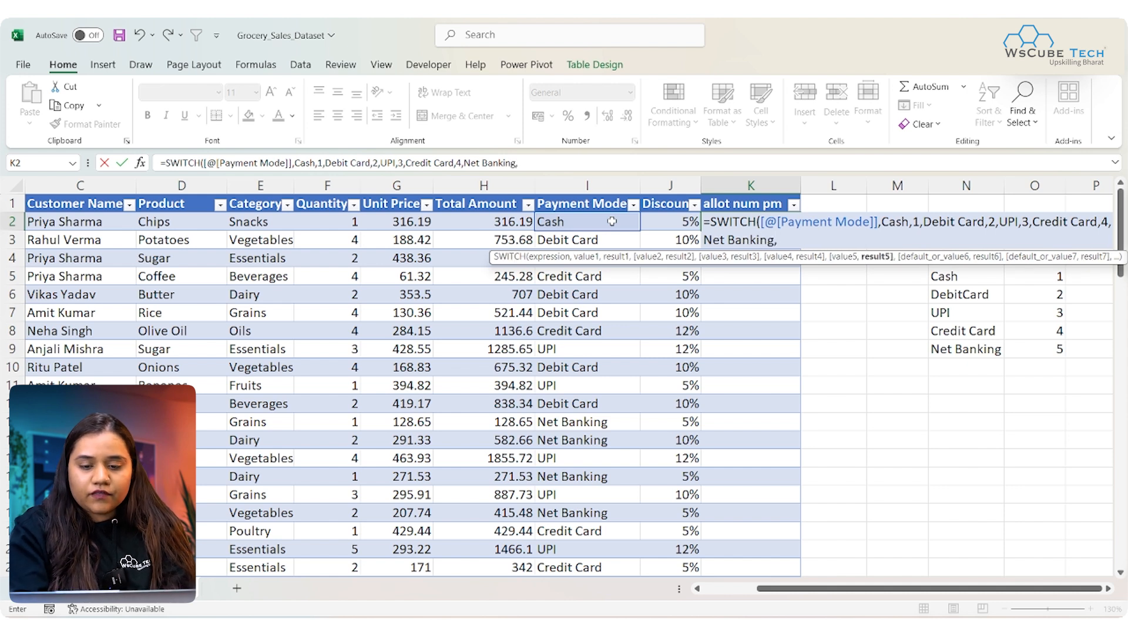
text(5))
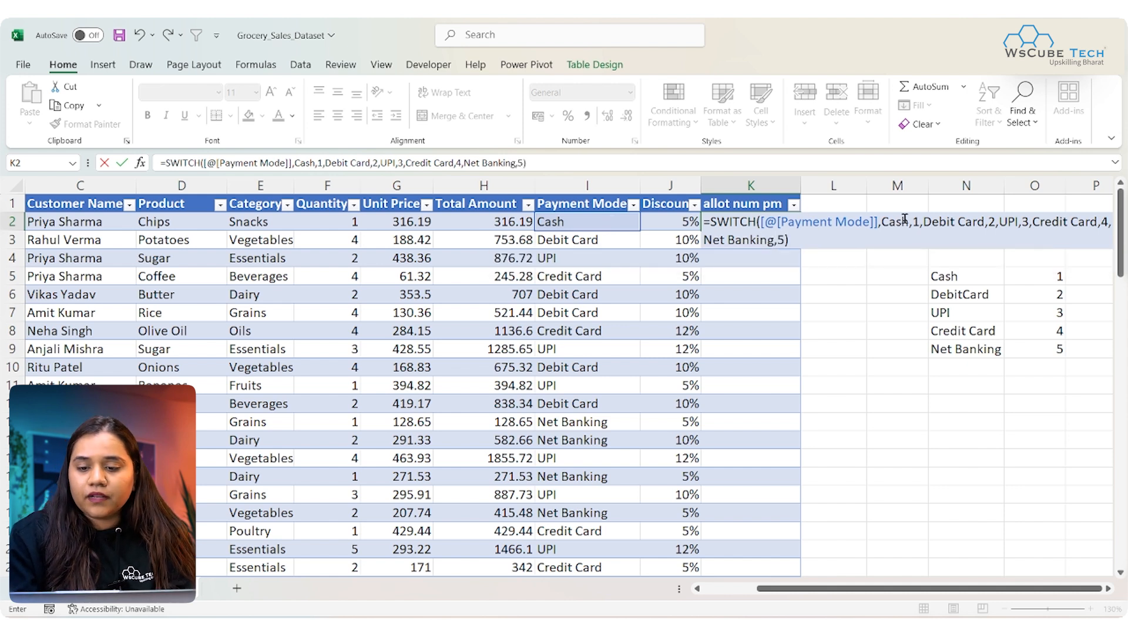
Enclose Cash and Debit Card in quotation marks within the SWITCH formula in K2
click(881, 221)
text("Cash)
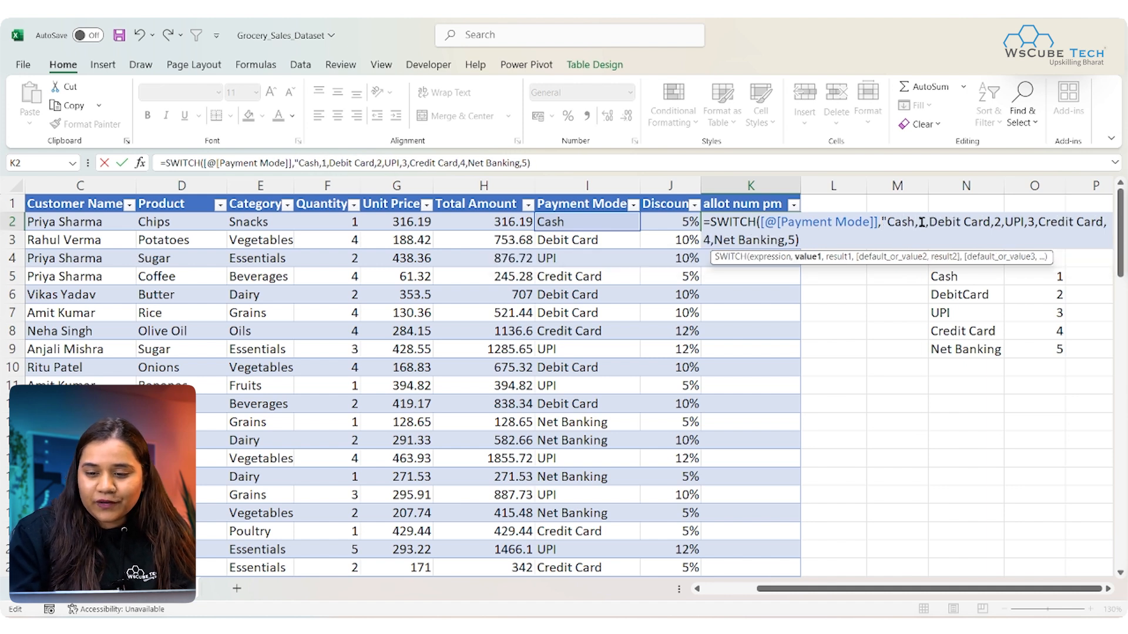
text(")
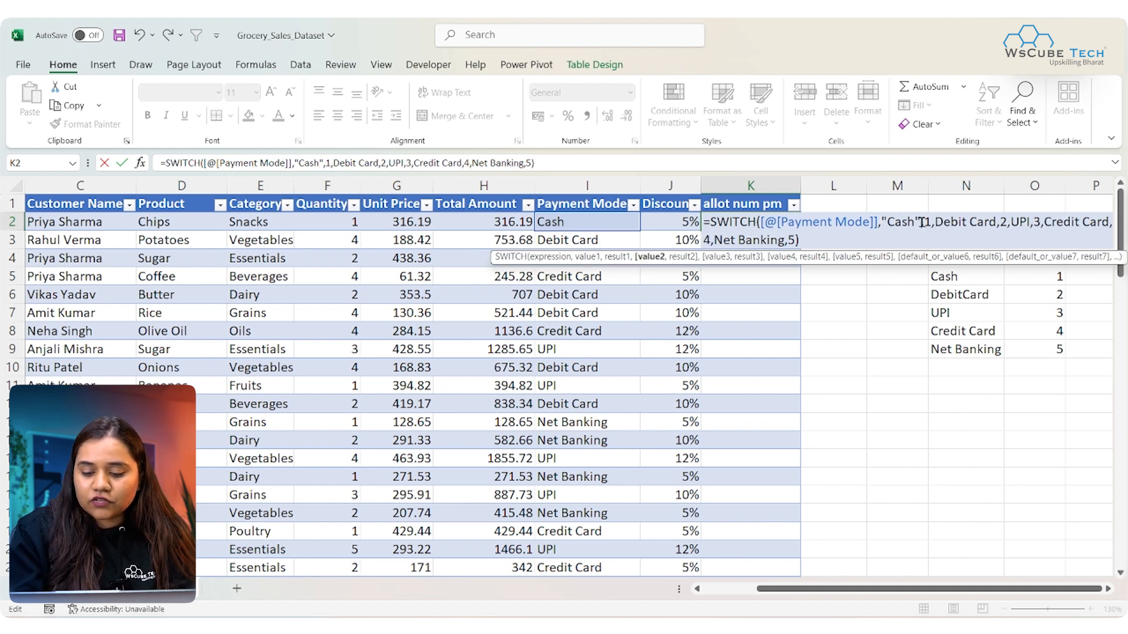
key(Right)
key(Right)
text(",1,)
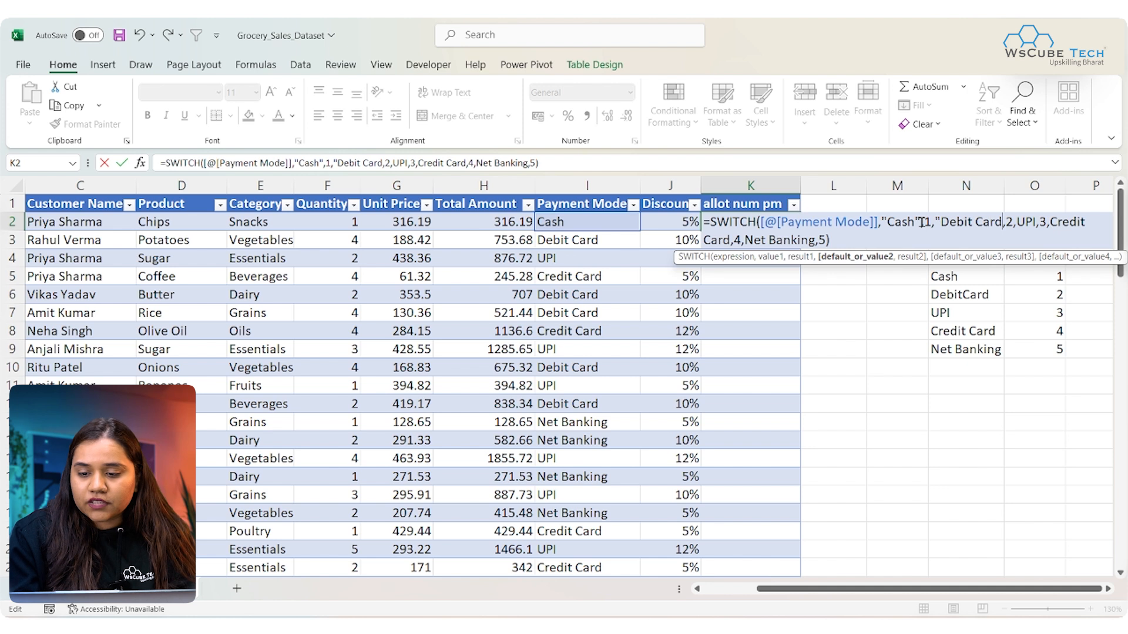
text(")
Enclose UPI in quotation marks and add the opening quotation mark before Credit Card in the SWITCH formula
key(Right)
key(Right)
key(Right)
text(")
key(Right)
key(Right)
key(Right)
text(",1,")
Close the quotation marks after Credit Card, enclose Net Banking in quotation marks, and enter the SWITCH formula for the "allot num pm" column
key(Right)
key(Right)
key(Right)
key(Right)
key(Right)
key(Right)
key(Right)
key(Right)
key(Right)
key(Right)
key(Right)
text(")
key(Right)
key(Right)
key(Right)
text(")
key(Left)
text(")
key(Return)
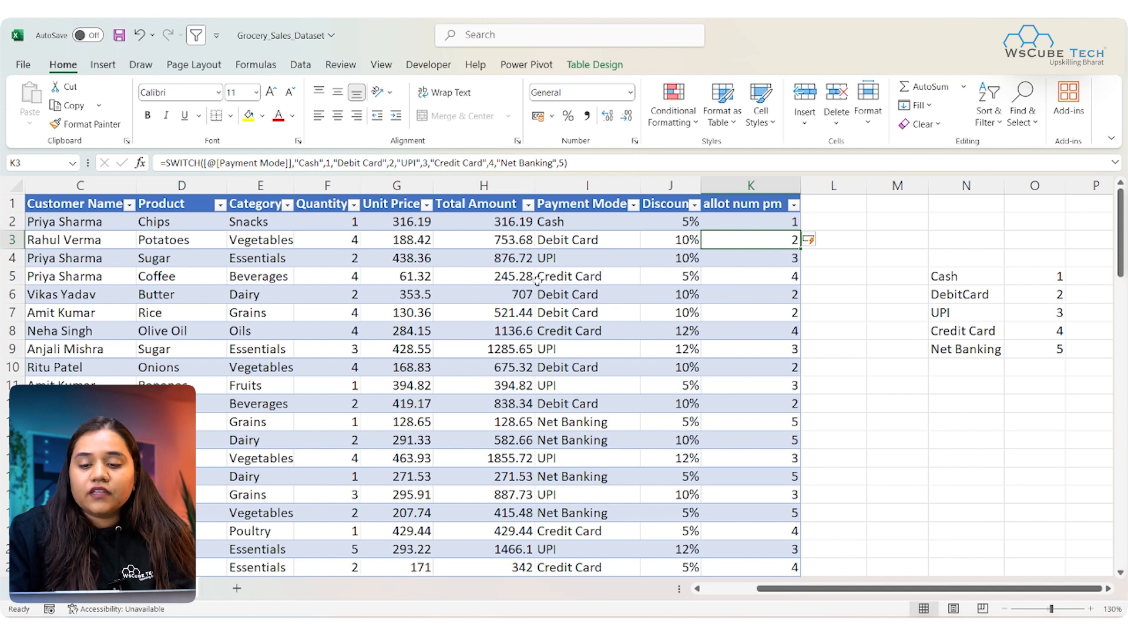
scroll(602, 412, down, 1)
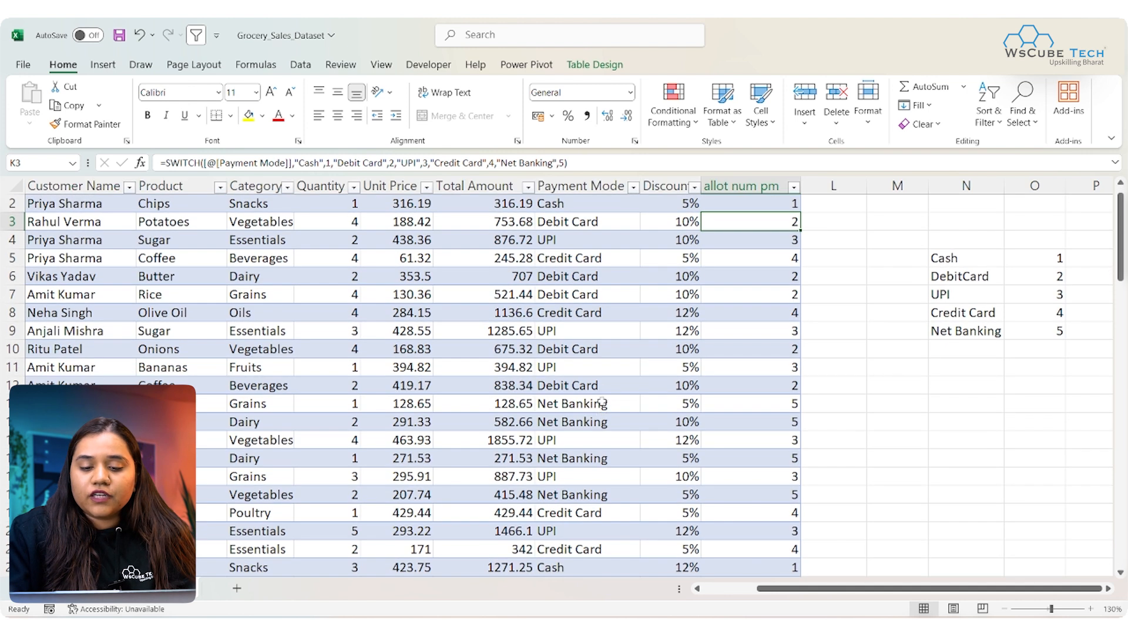
scroll(602, 390, up, 1)
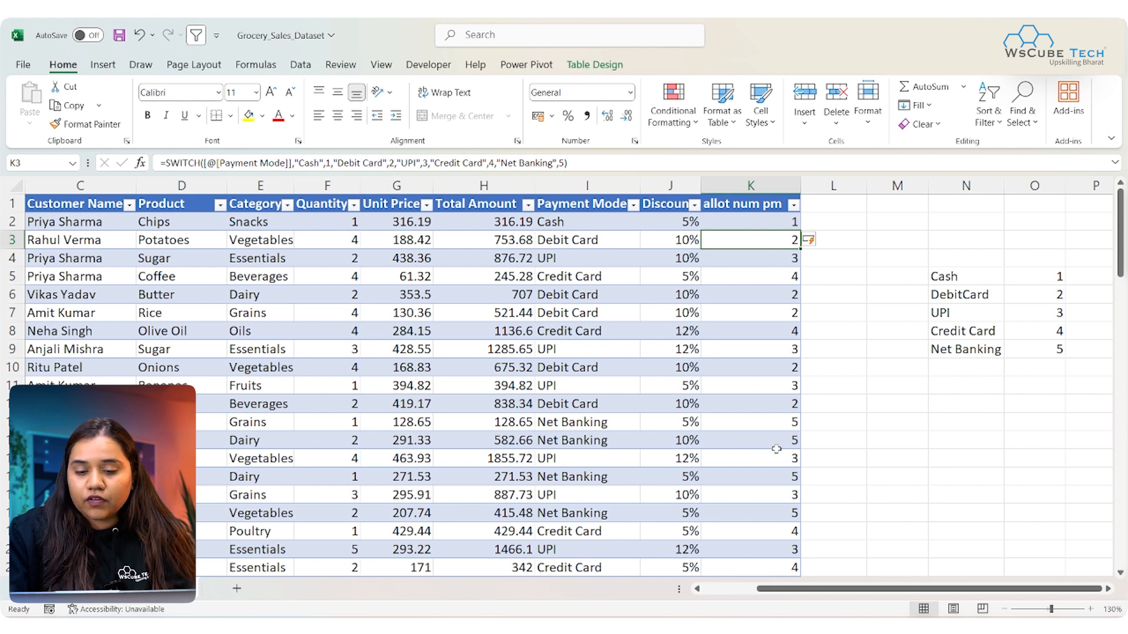
click(753, 221)
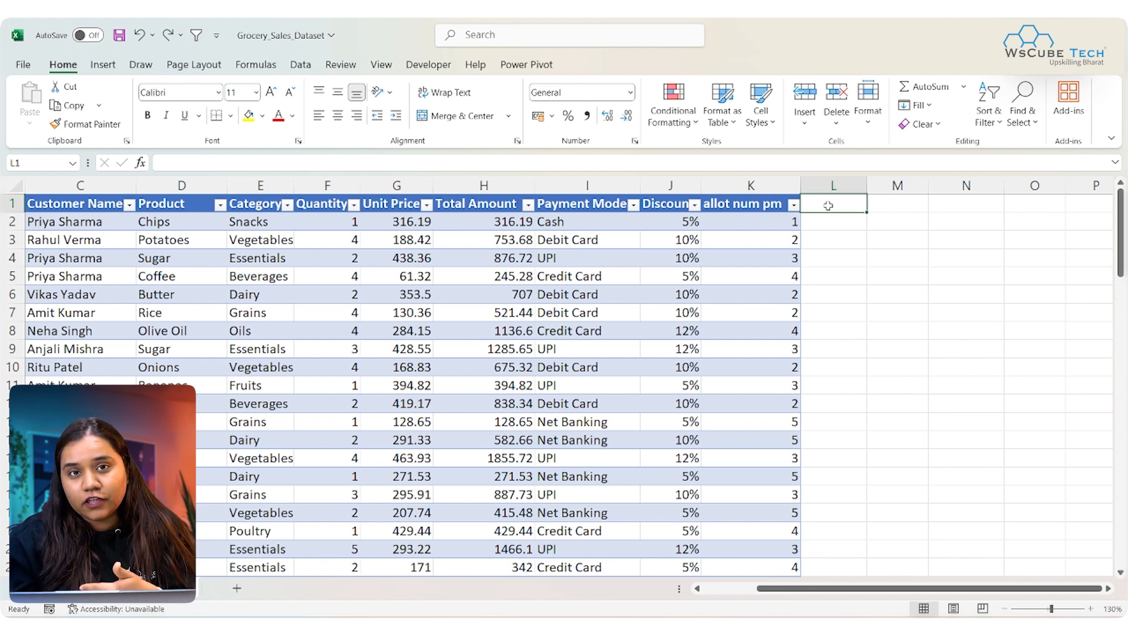
Enter a SEARCH formula in L2 that finds the first row customer's surname within the row's Customer Name
click(826, 230)
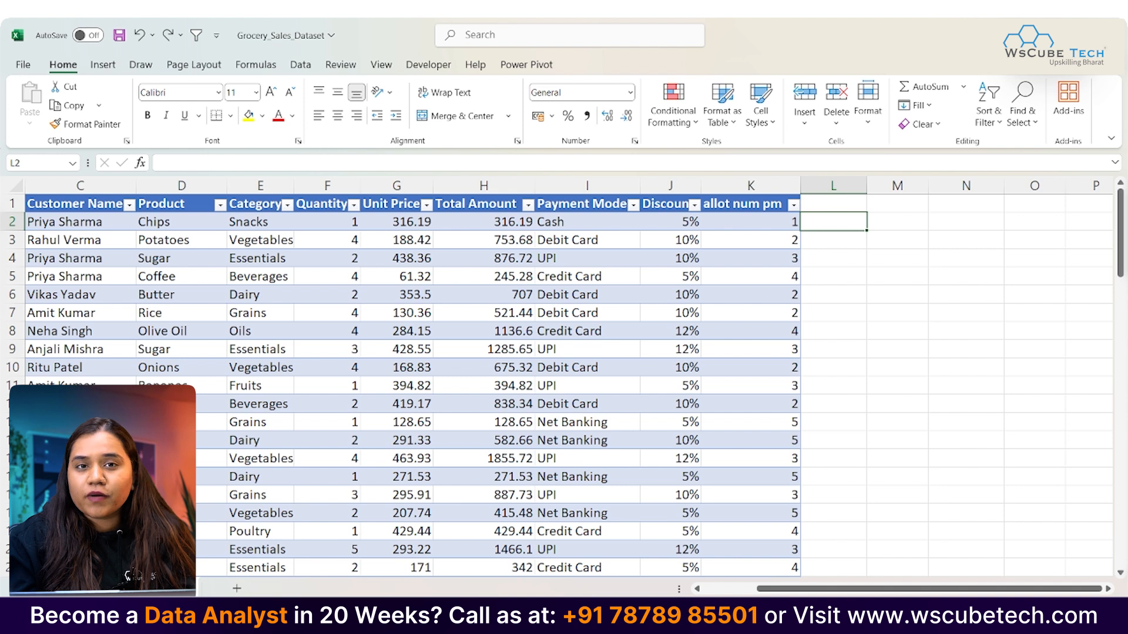
text(=)
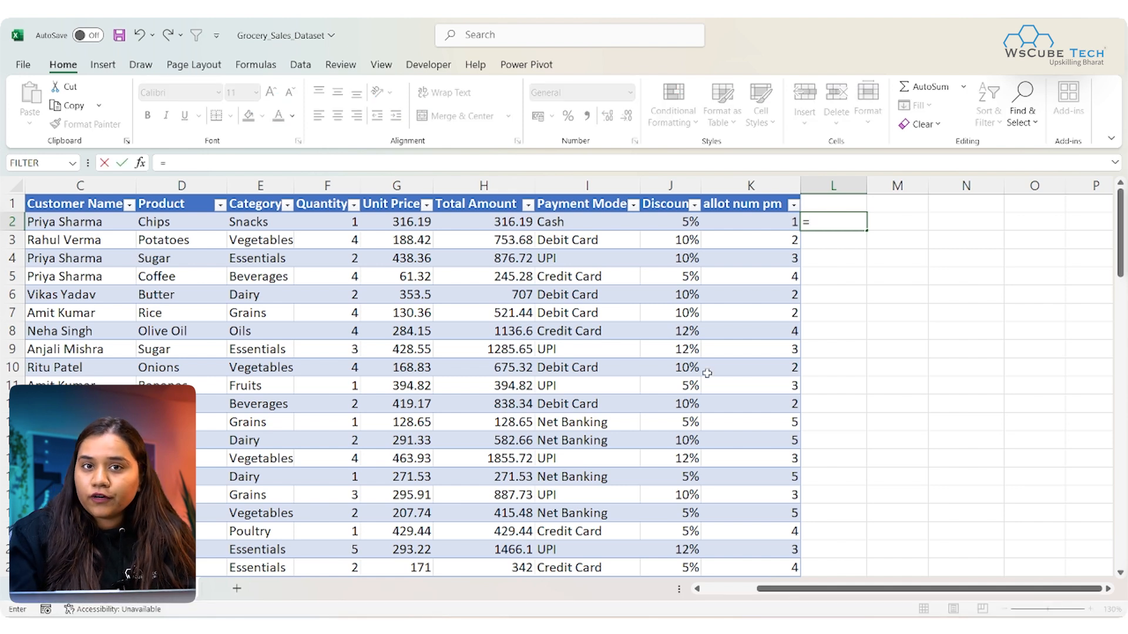
text(se)
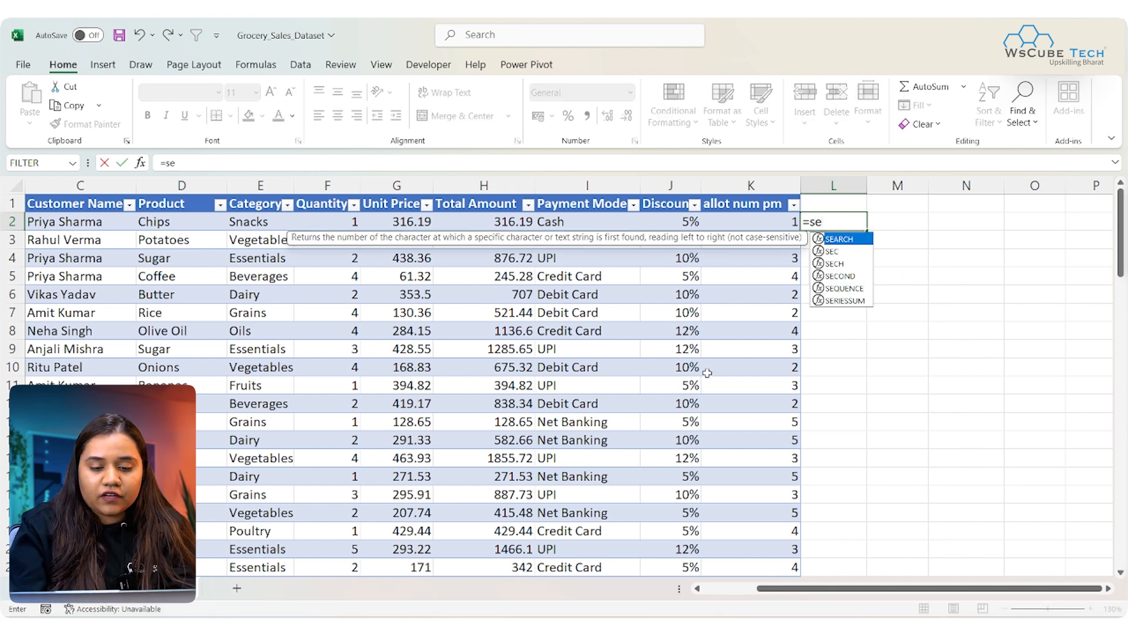
key(Tab)
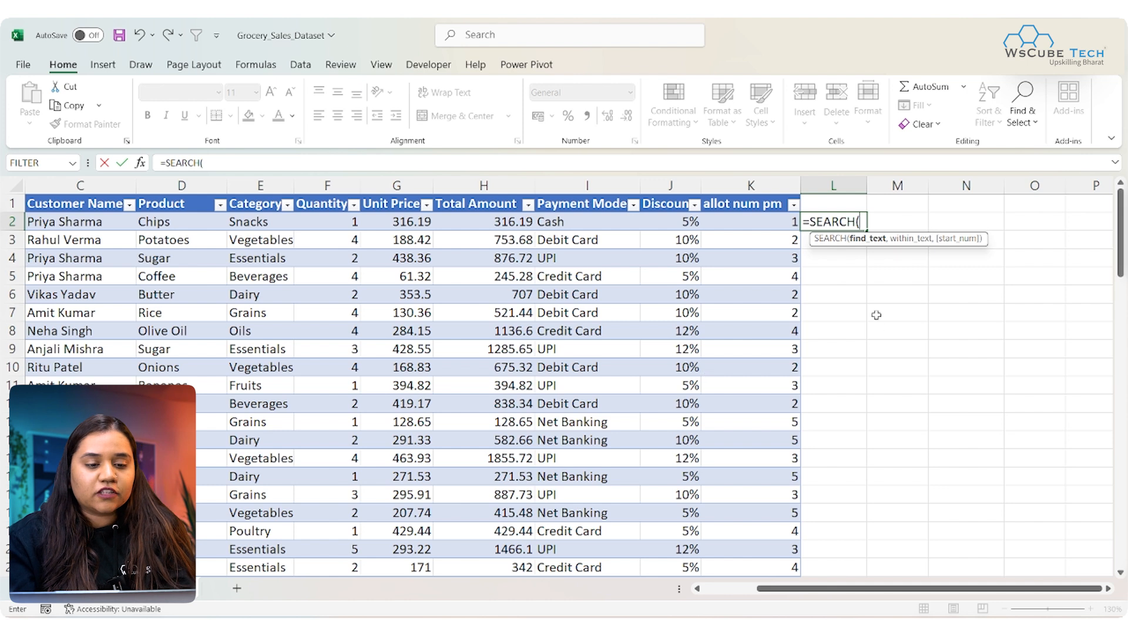
text(")
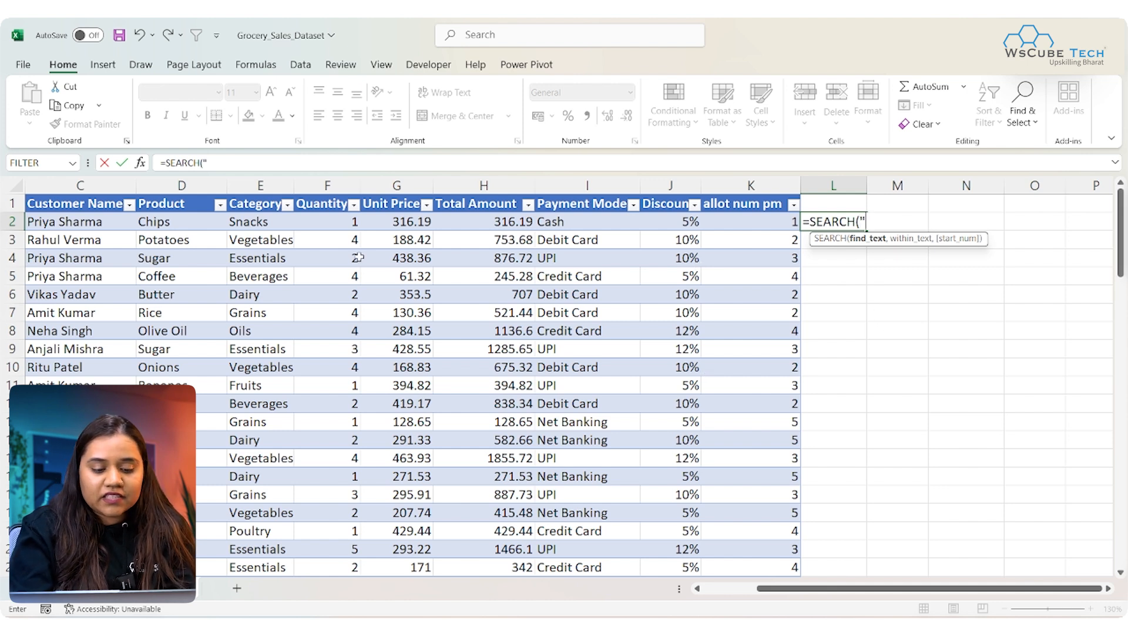
text(Shar)
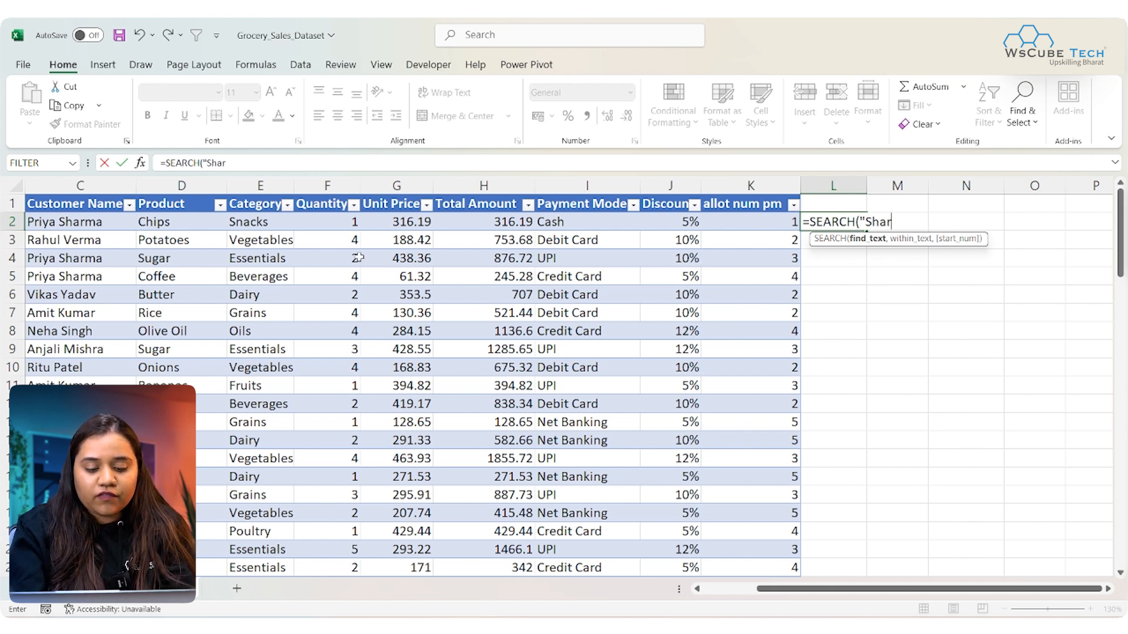
text(ma",)
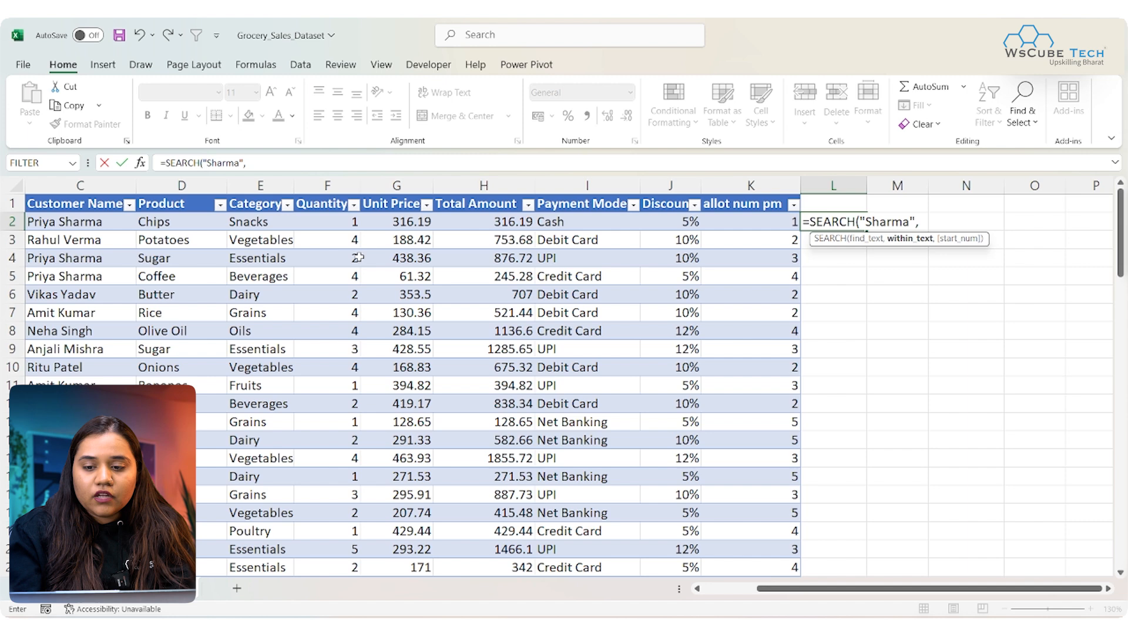
click(61, 224)
key(Return)
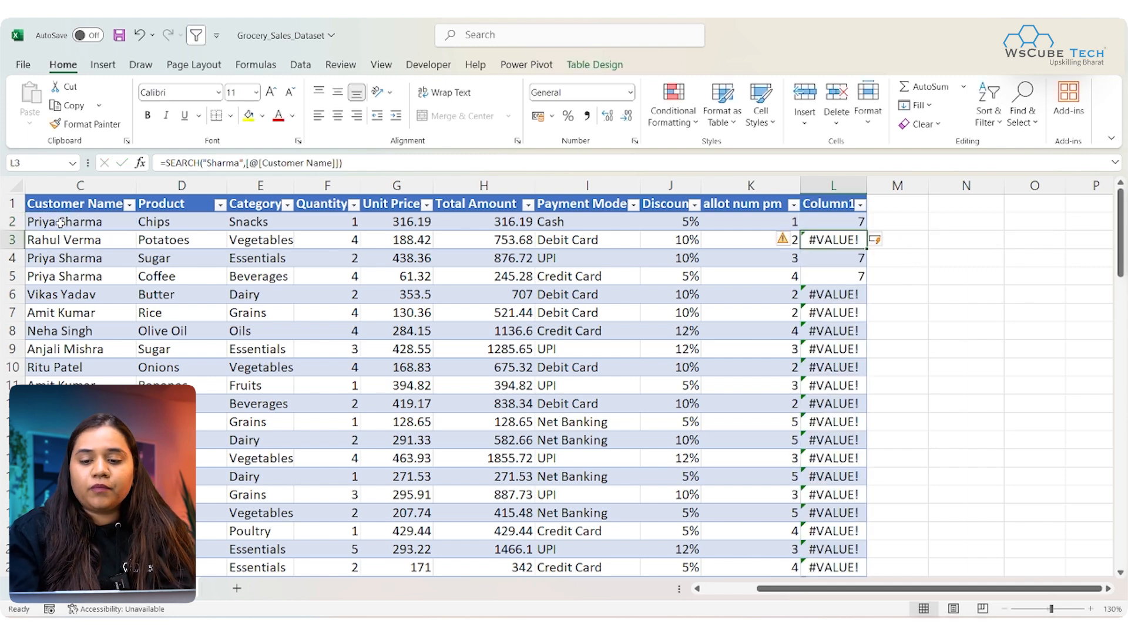
Wrap L2's SEARCH formula in IFERROR so that errors return the text "no" followed by the searched surname
scroll(578, 427, down, 19)
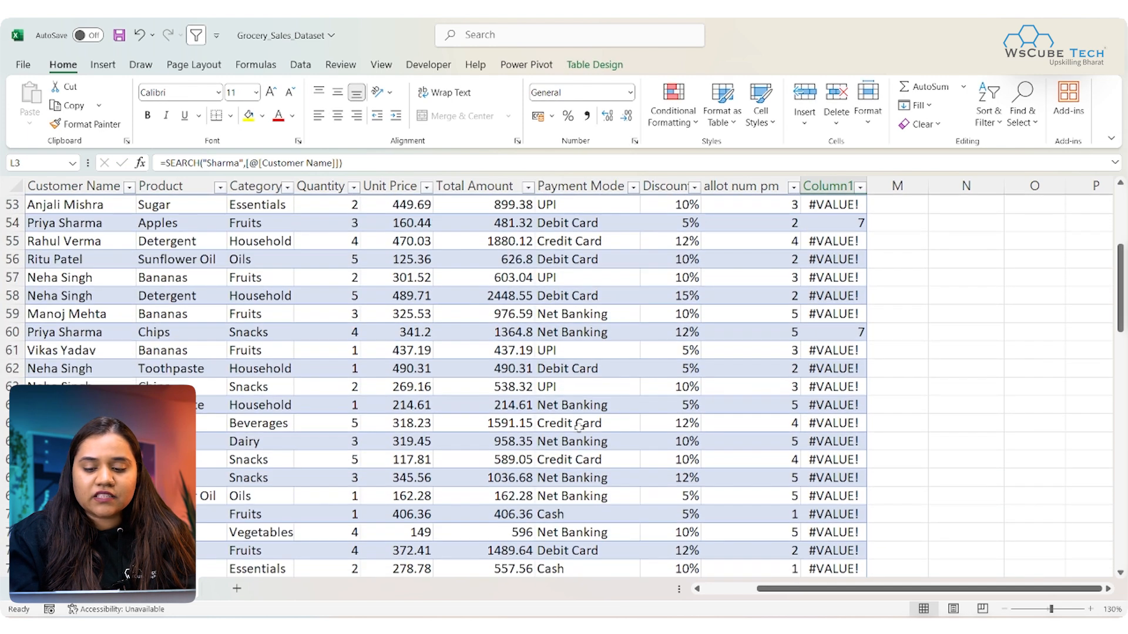
scroll(813, 338, up, 1)
scroll(813, 338, down, 7)
scroll(814, 352, up, 20)
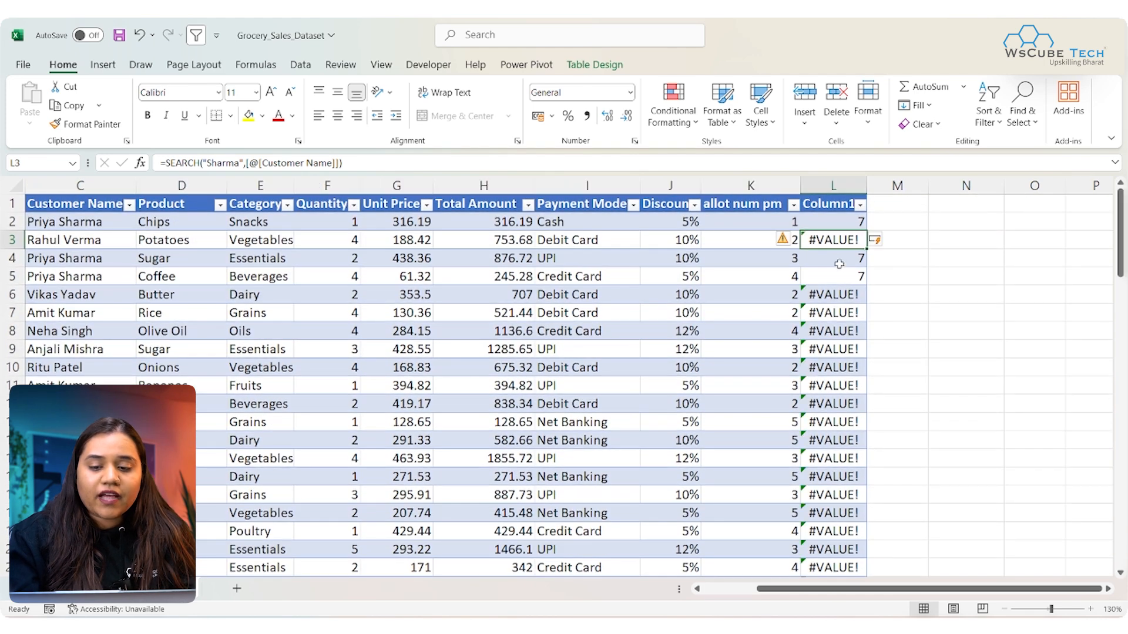
double_click(833, 223)
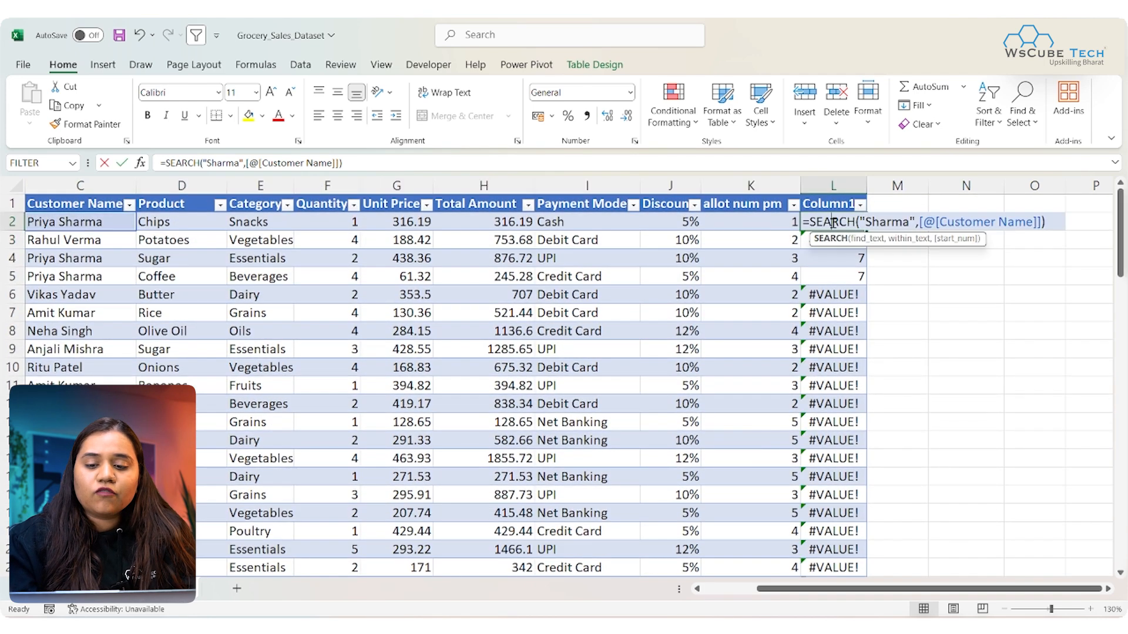
click(865, 222)
click(810, 220)
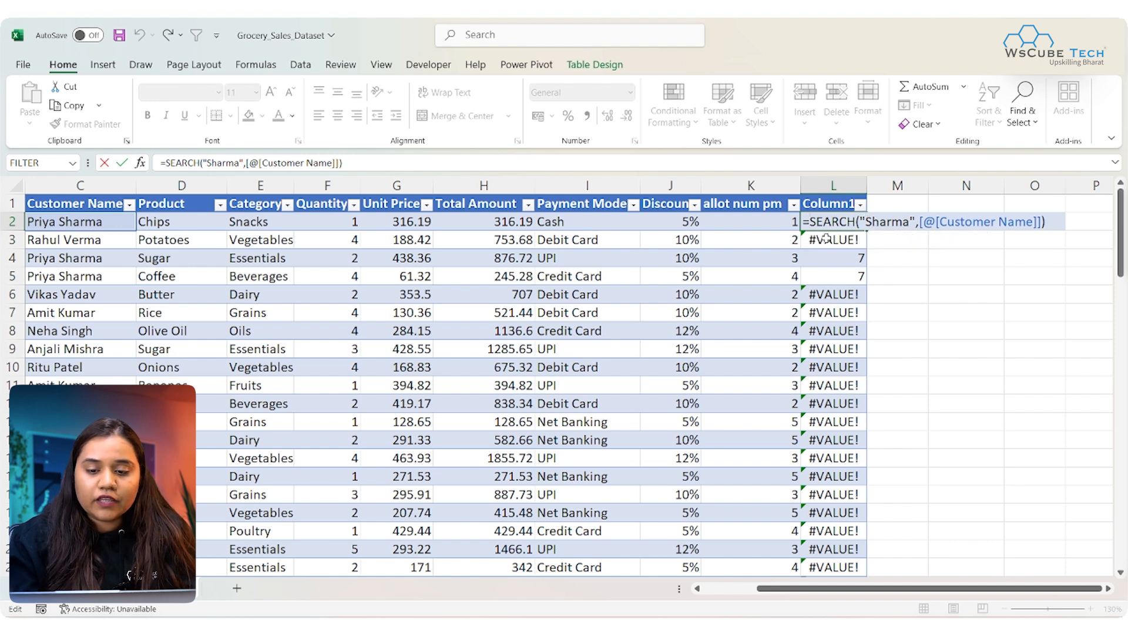
text(IFERROR()
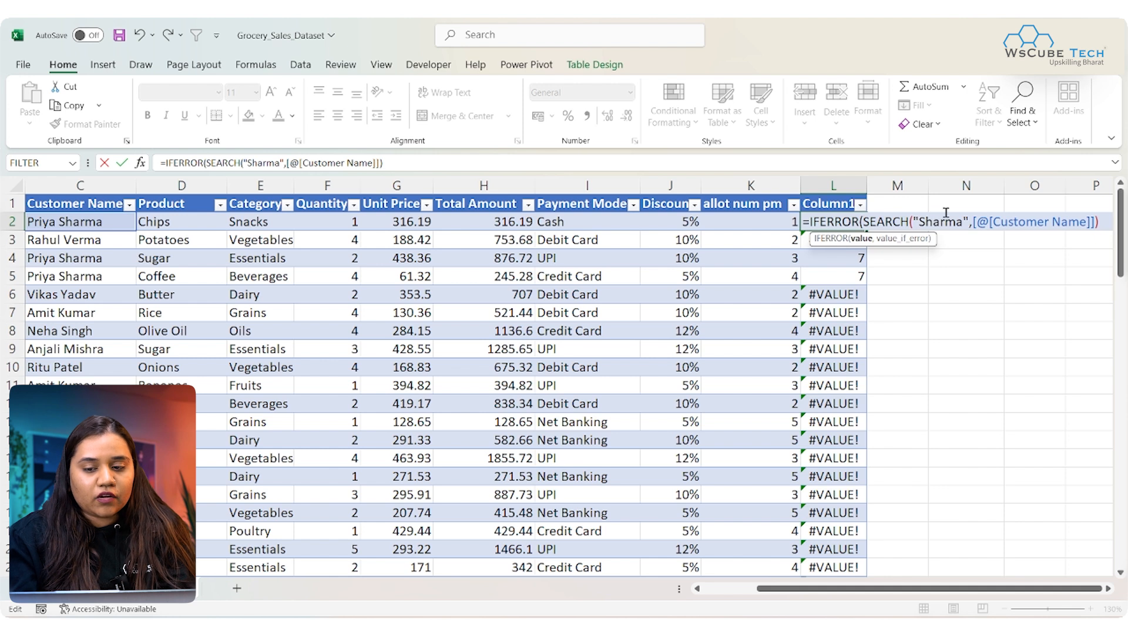
click(1106, 222)
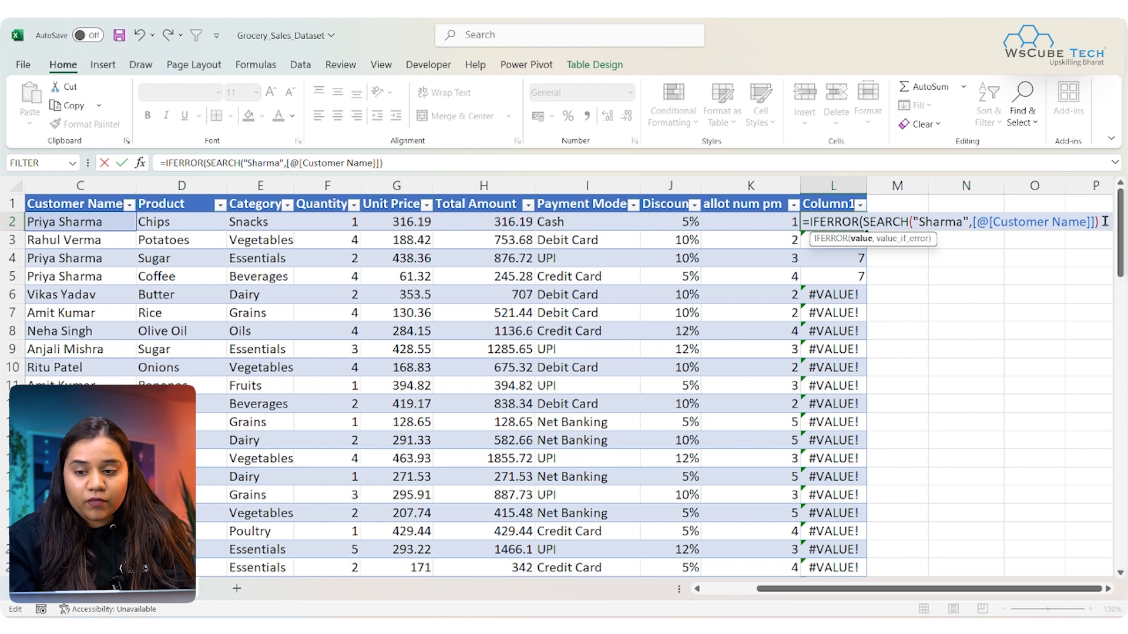
text(,"no)
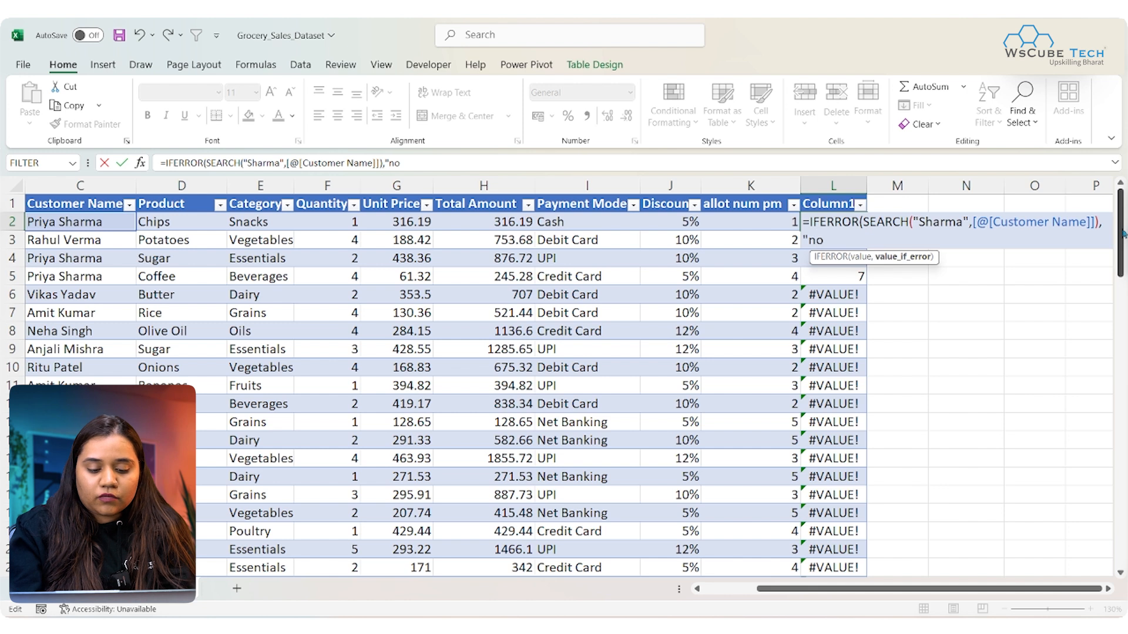
text( sharma"))
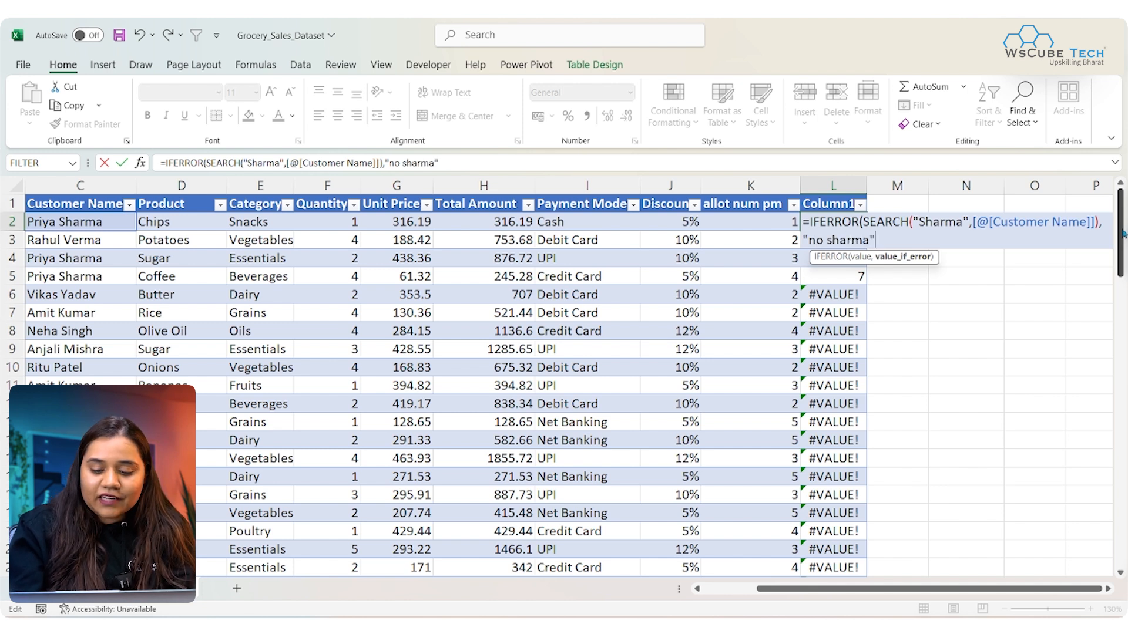
key(Return)
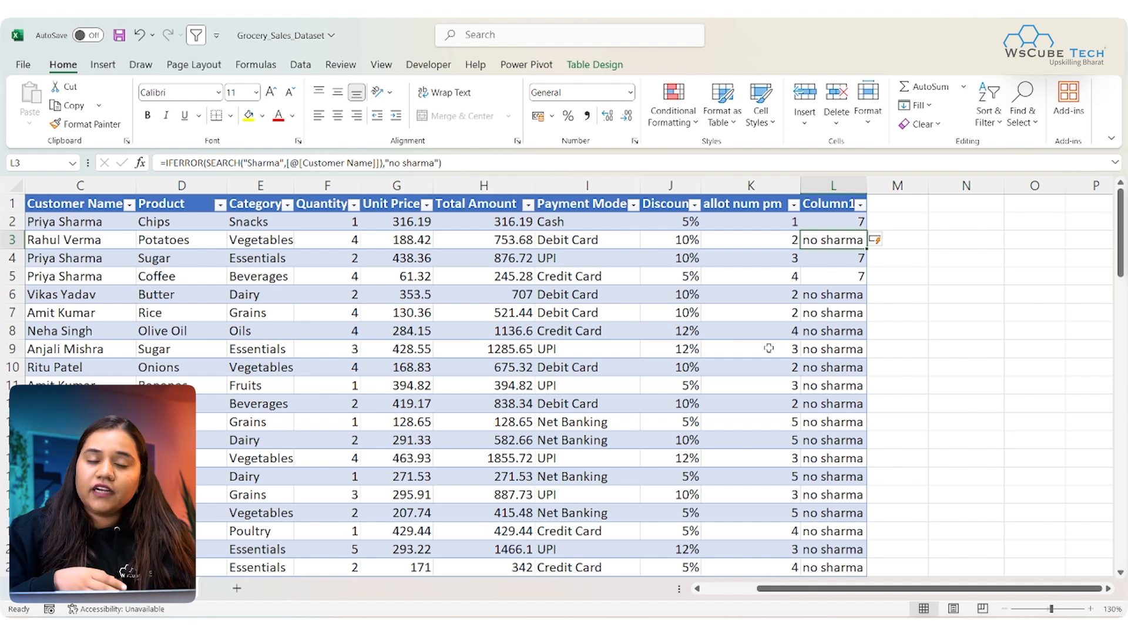
Enter the sample numbers 23, 34, 224 and 334 in the empty cells S6 to S9
scroll(511, 297, right, 3)
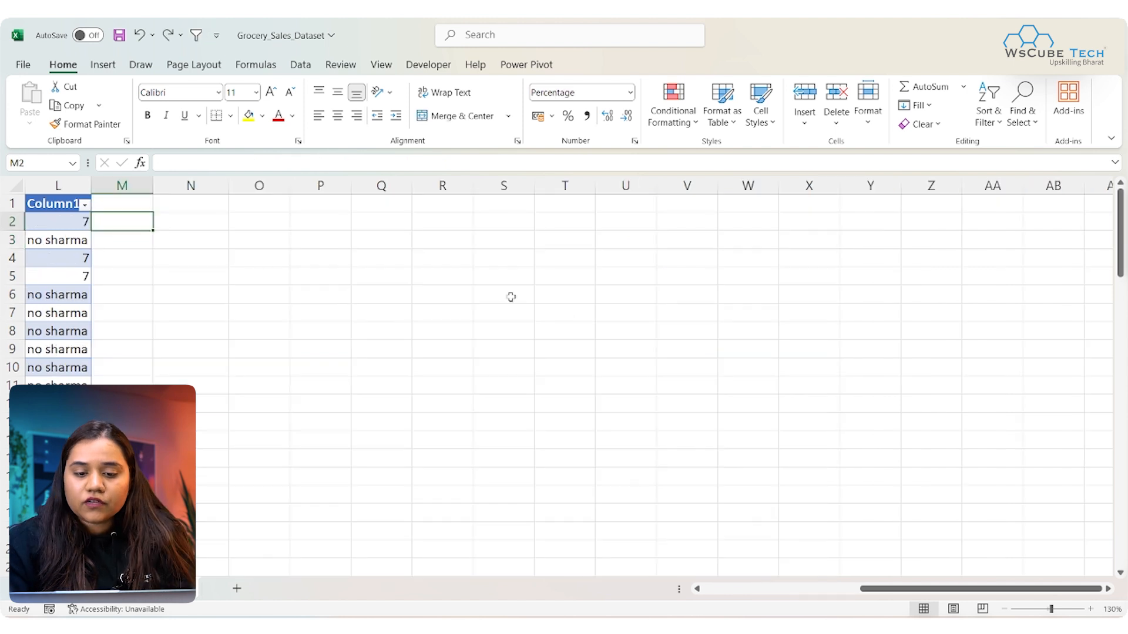
click(504, 295)
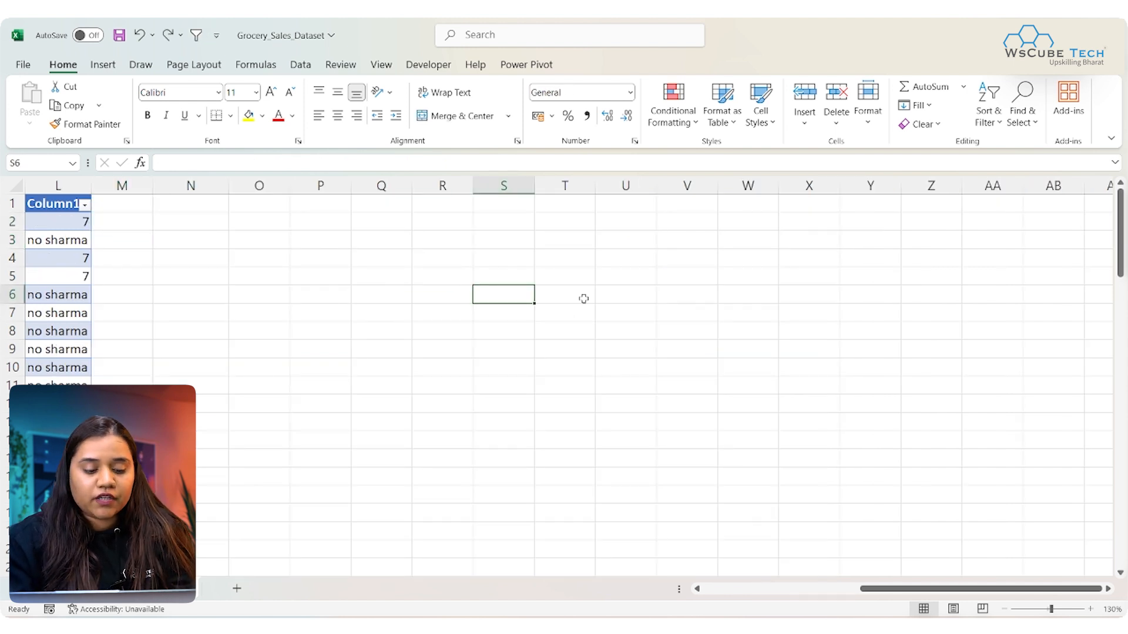
text(23)
key(Return)
text(34)
key(Return)
text(224)
key(Return)
text(334)
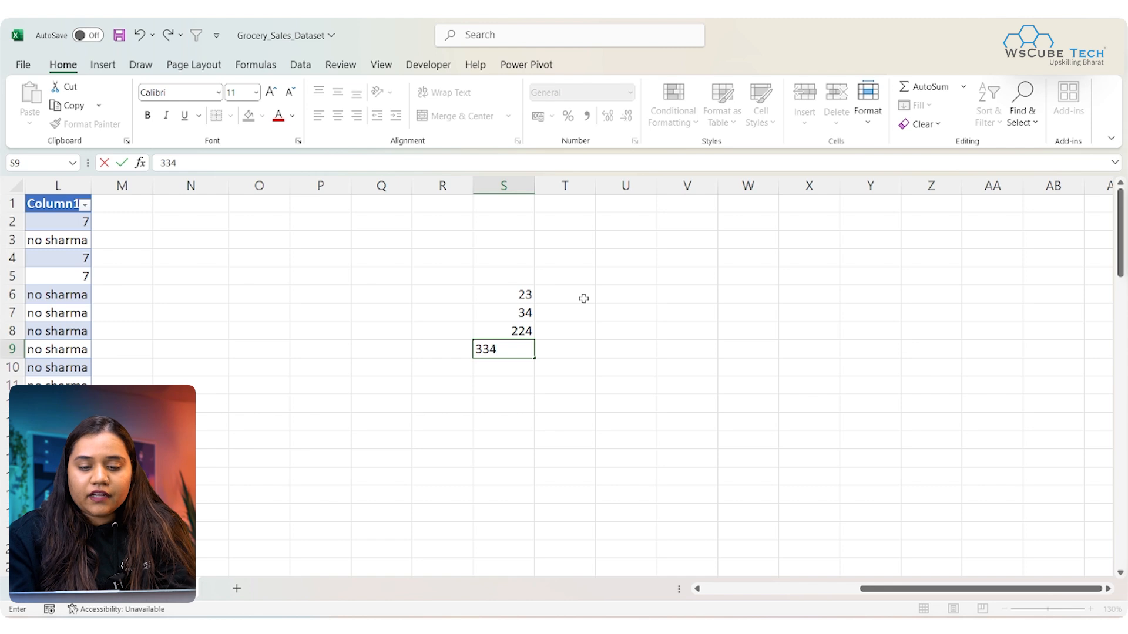
Enter the divisors 0, 5, 3 and 0 in T6 to T9, beside the sample numbers
click(566, 295)
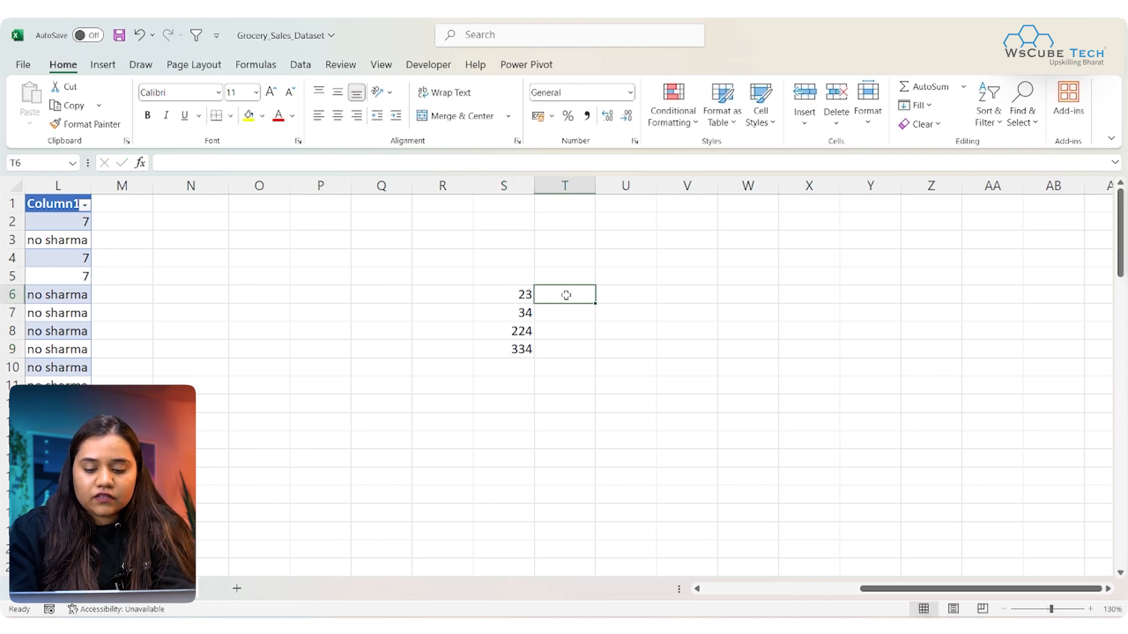
text(0)
key(Return)
text(5)
key(Return)
text(3)
key(Return)
text(0)
key(Return)
Divide S6 by T6 with a formula in U6 and fill it down to U9
click(629, 296)
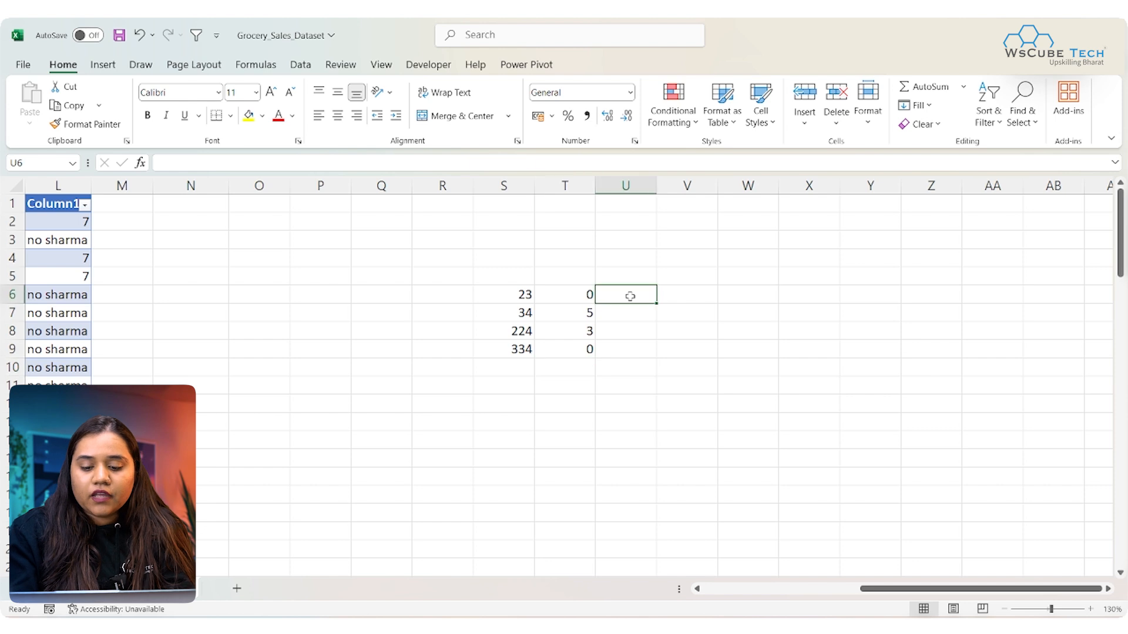
text(=)
click(525, 294)
text(/)
click(550, 294)
key(Return)
click(617, 296)
double_click(656, 301)
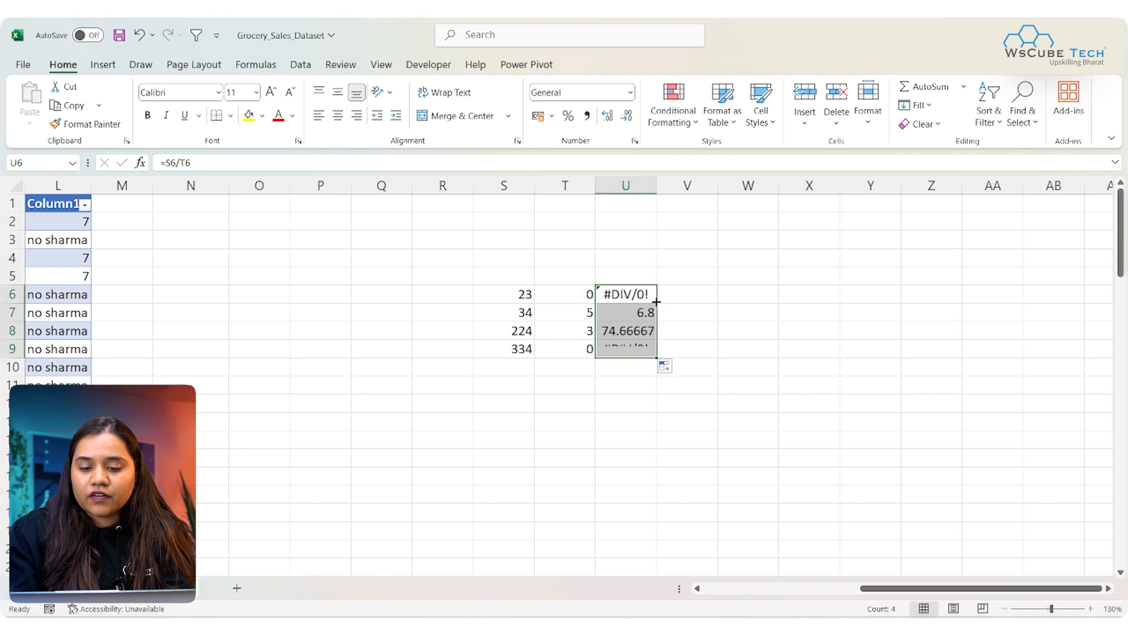
click(747, 331)
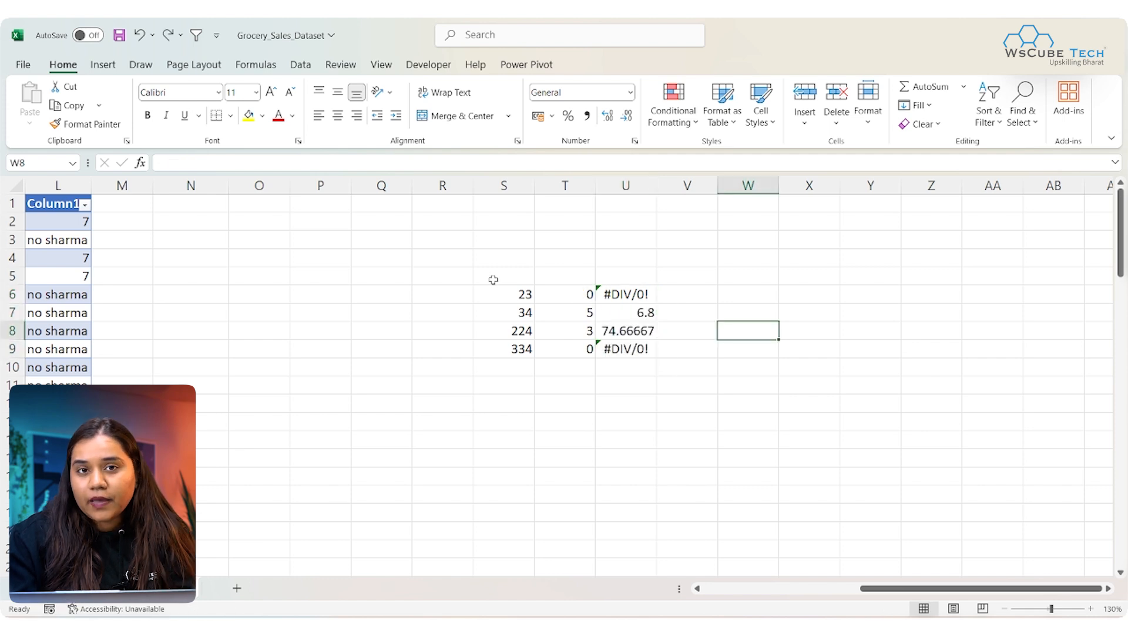
Wrap the division in U6 in IFERROR with 0 as the error value and fill the formula down to U9
double_click(612, 296)
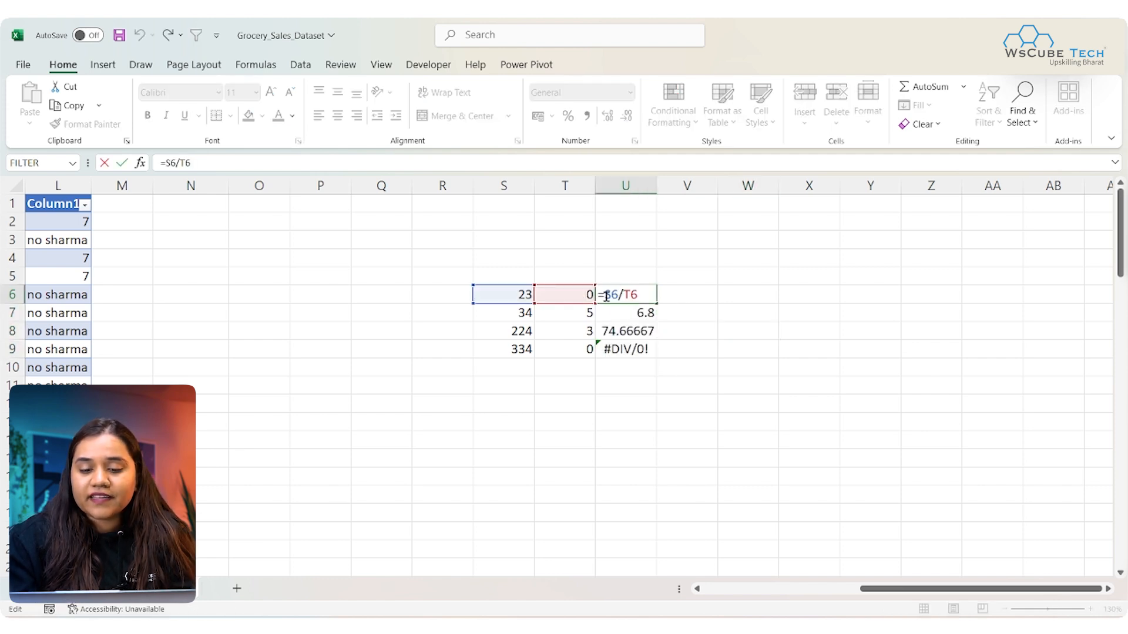
text(if)
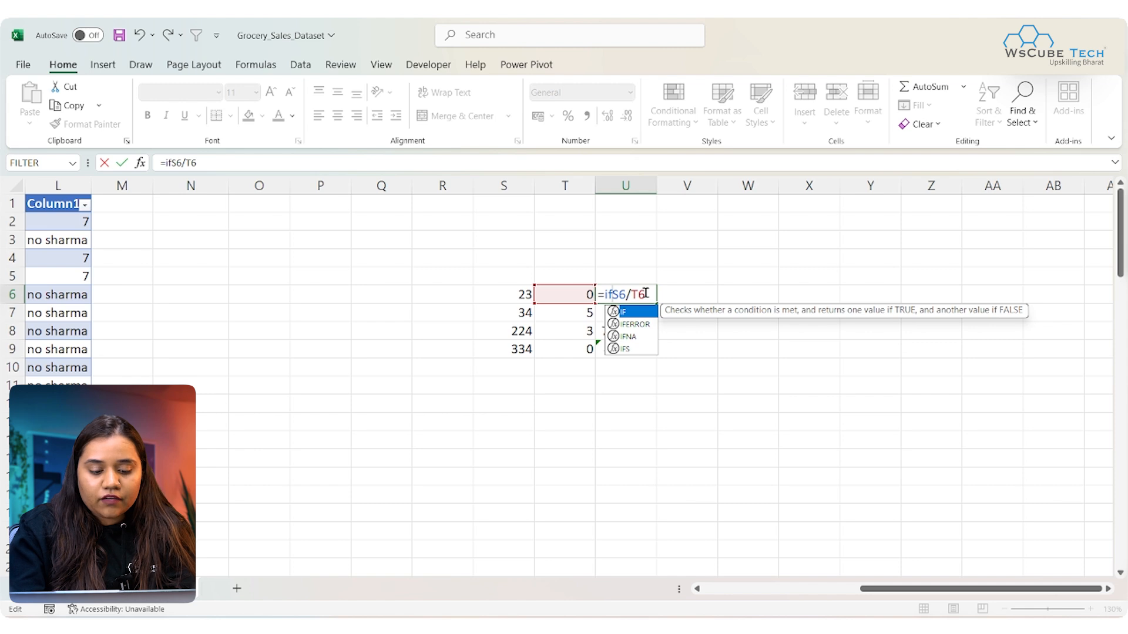
text(error(S6/T6)
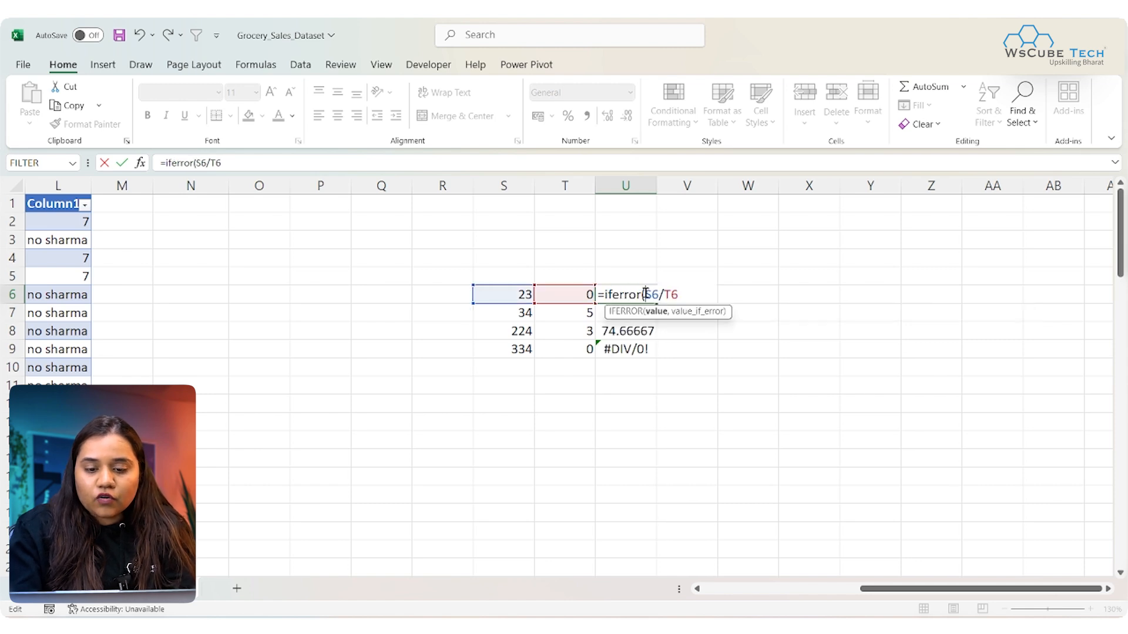
text(,0)
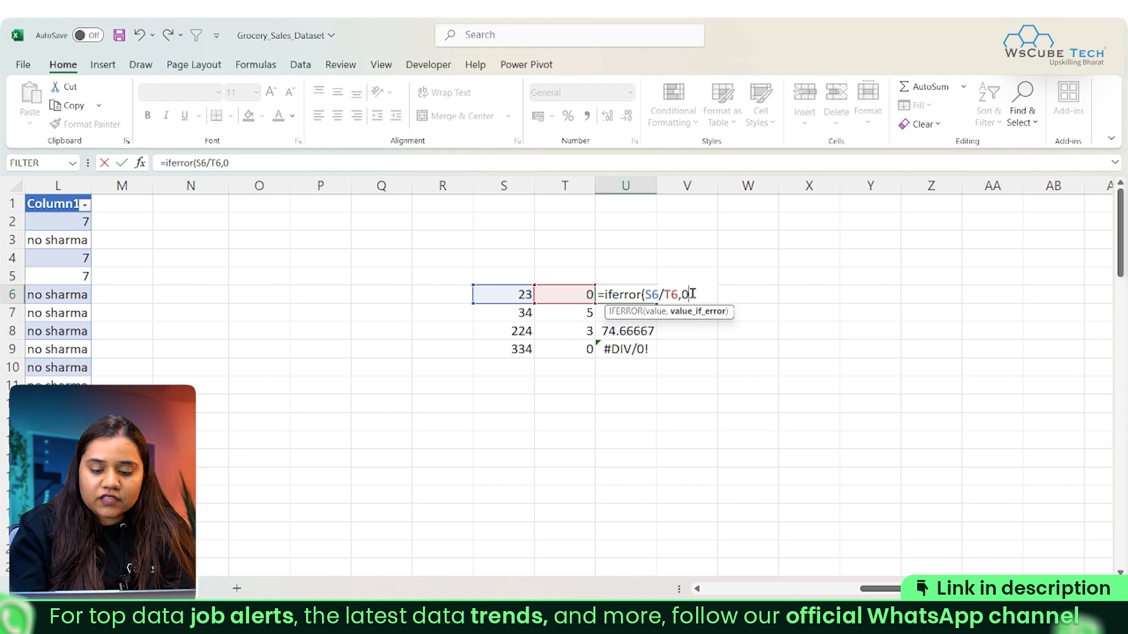
key(Return)
click(637, 294)
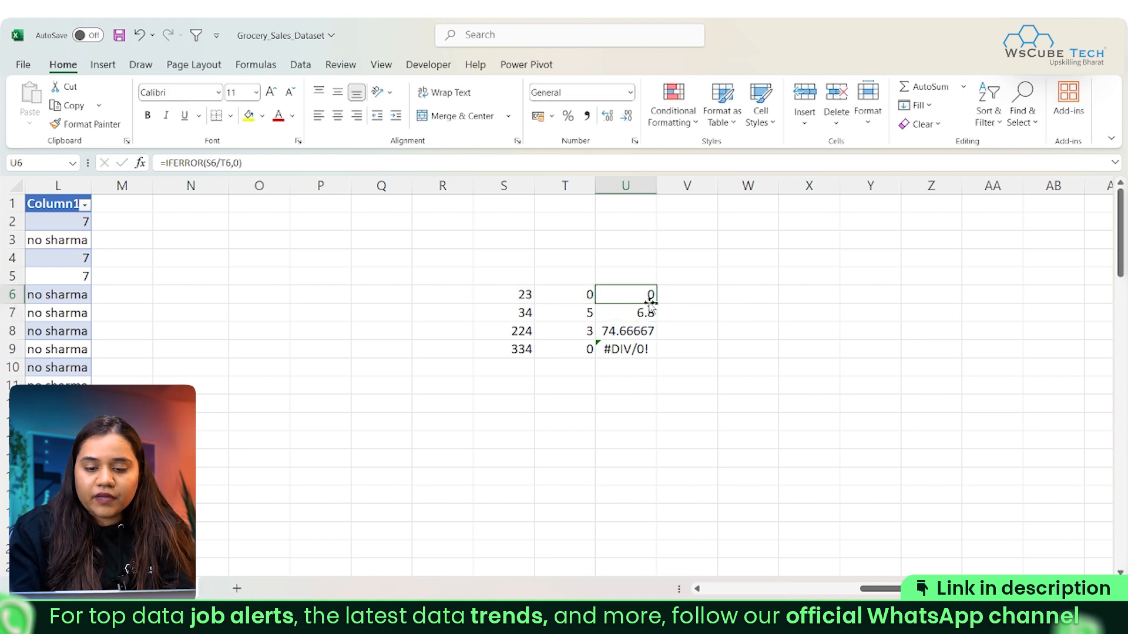
drag(651, 302, 640, 352)
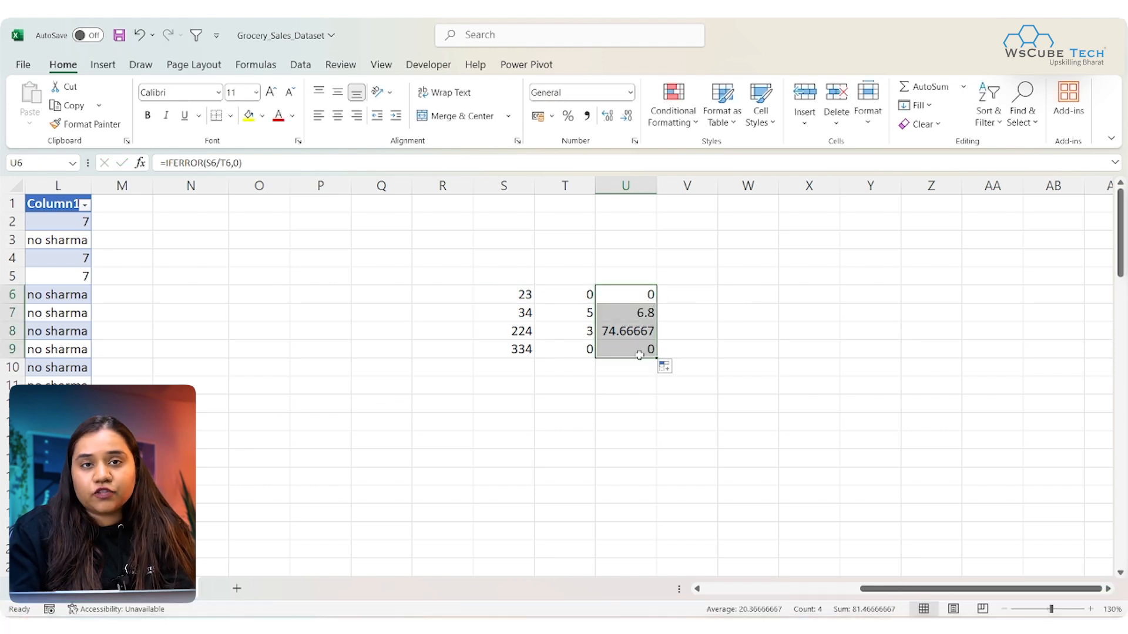
click(641, 420)
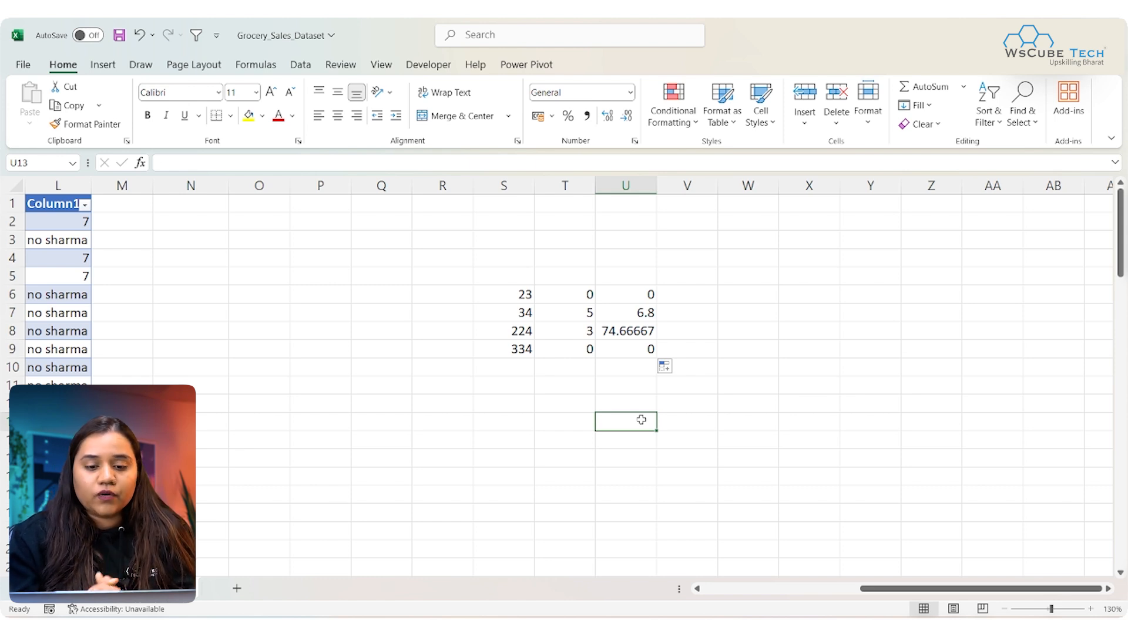
Clear the sample division data from S6:U10 and return to the sales table
drag(521, 294, 639, 361)
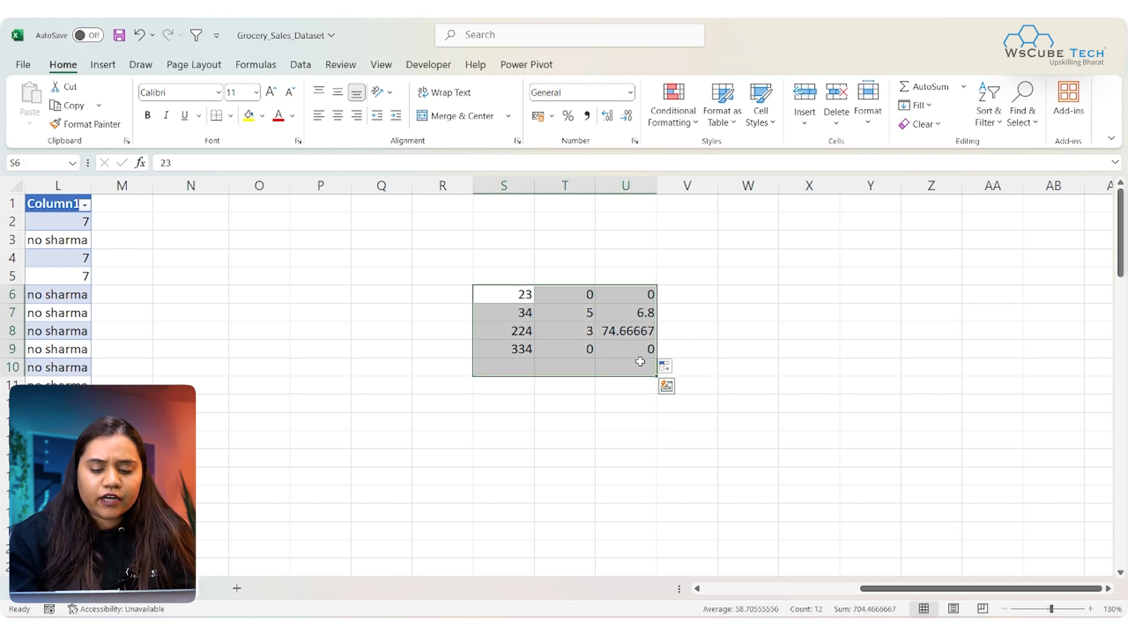
key(Delete)
scroll(405, 357, left, 6)
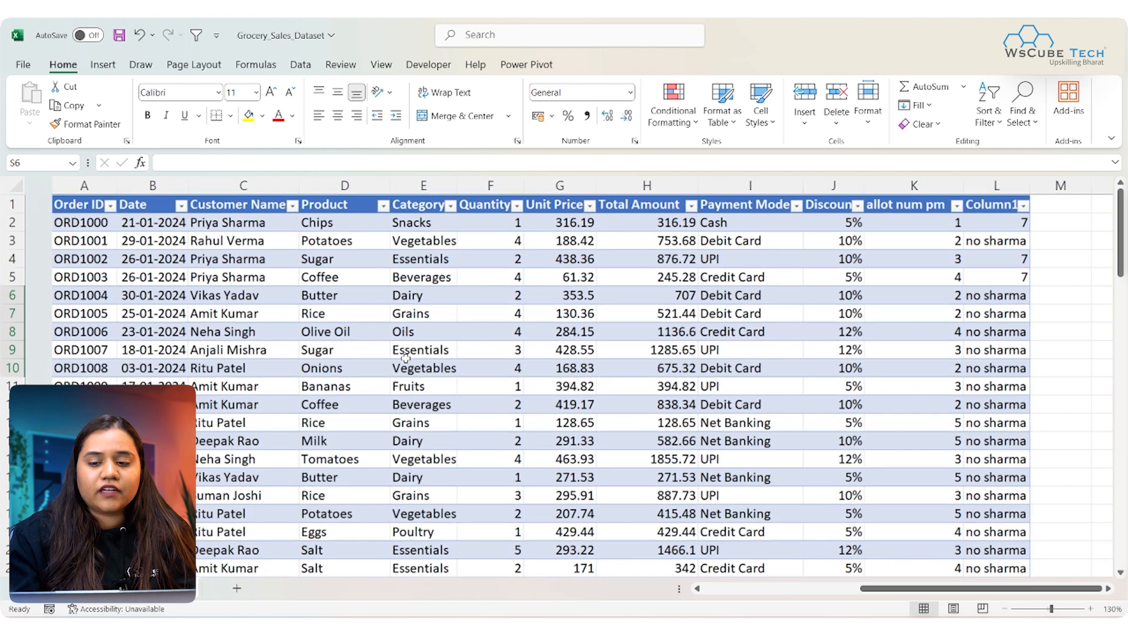